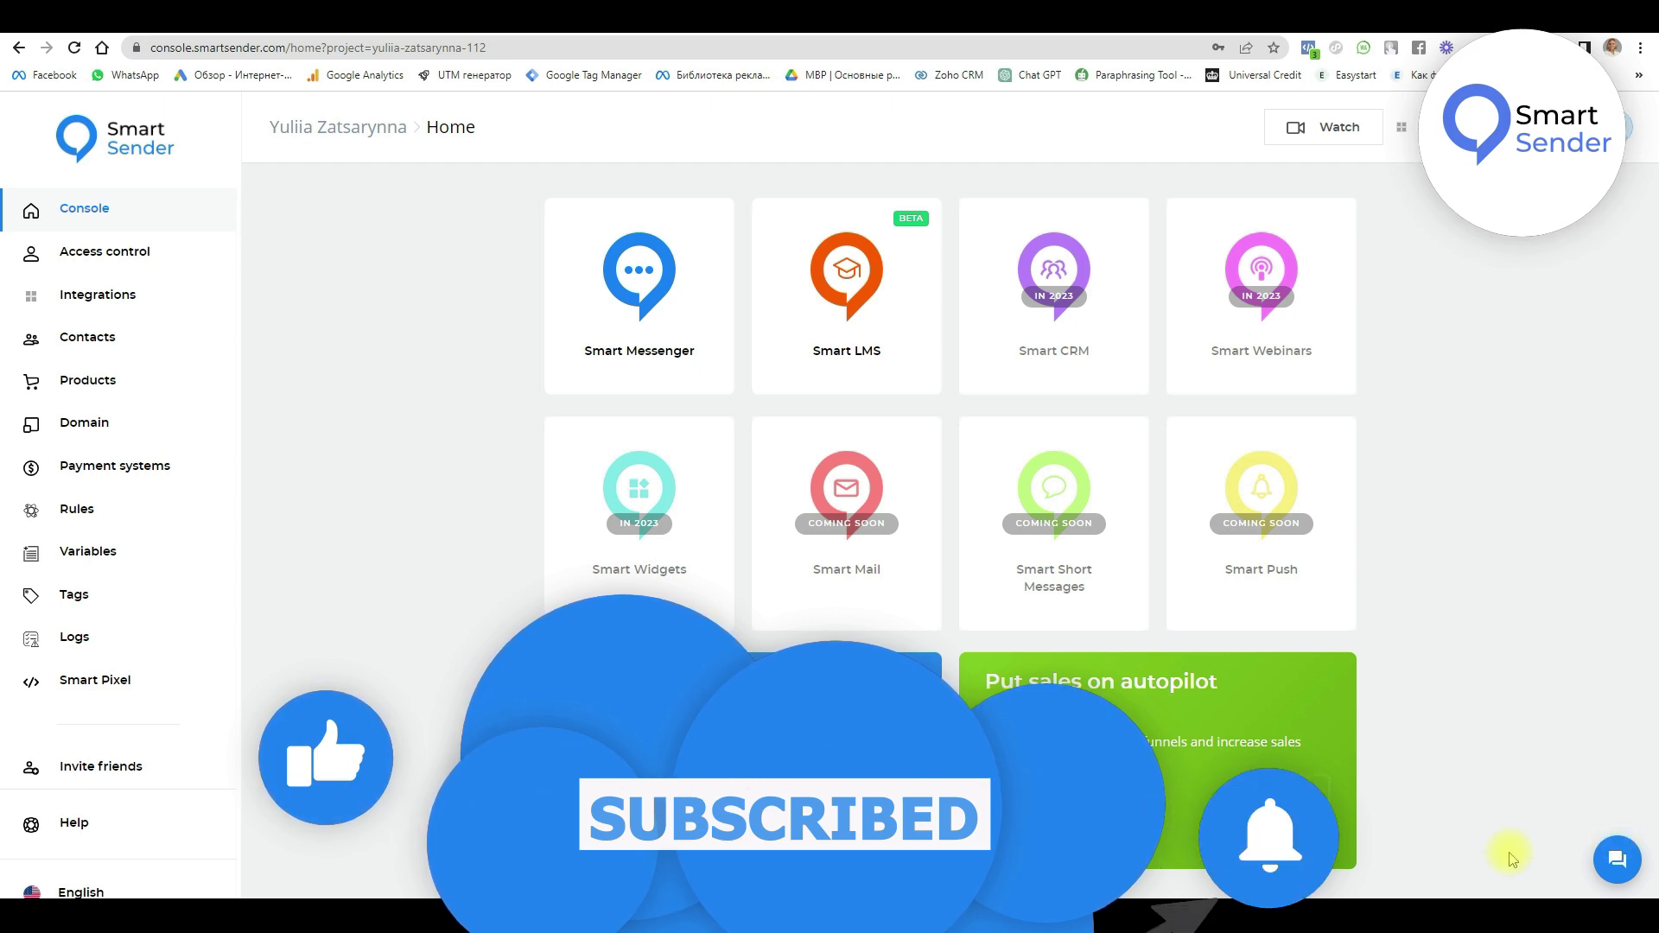
Step: Connect the Google Sheets integration using the first listed Google account and grant Smart Sender the requested access
left_click(110, 294)
scroll(525, 547, "down", 10)
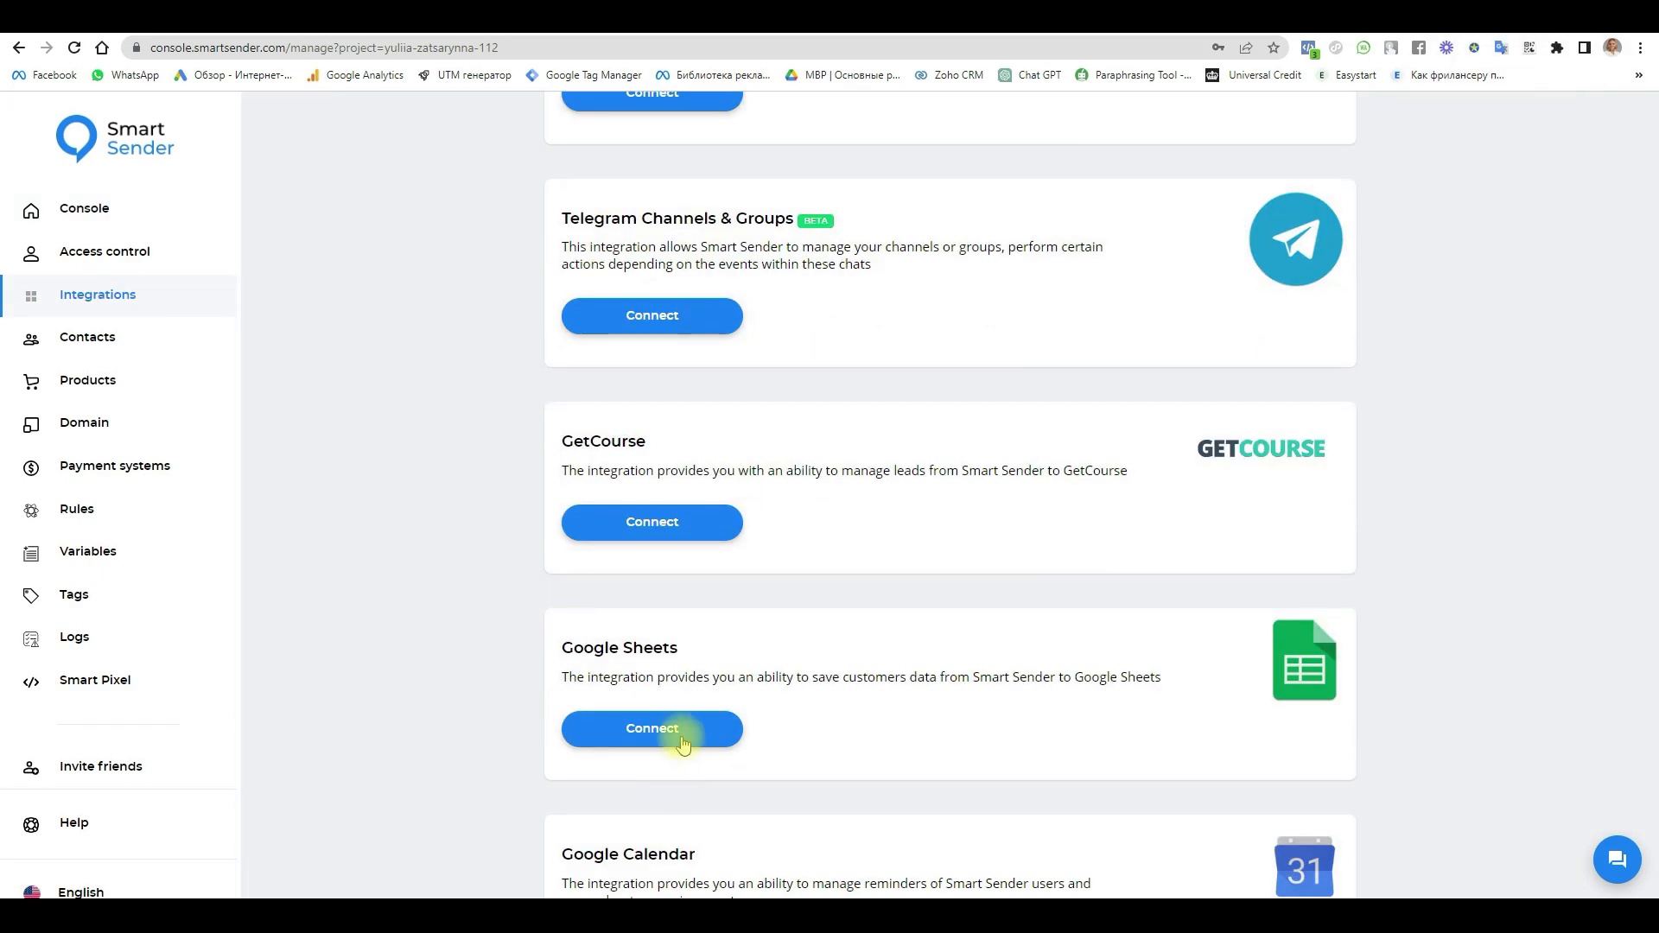
left_click(666, 730)
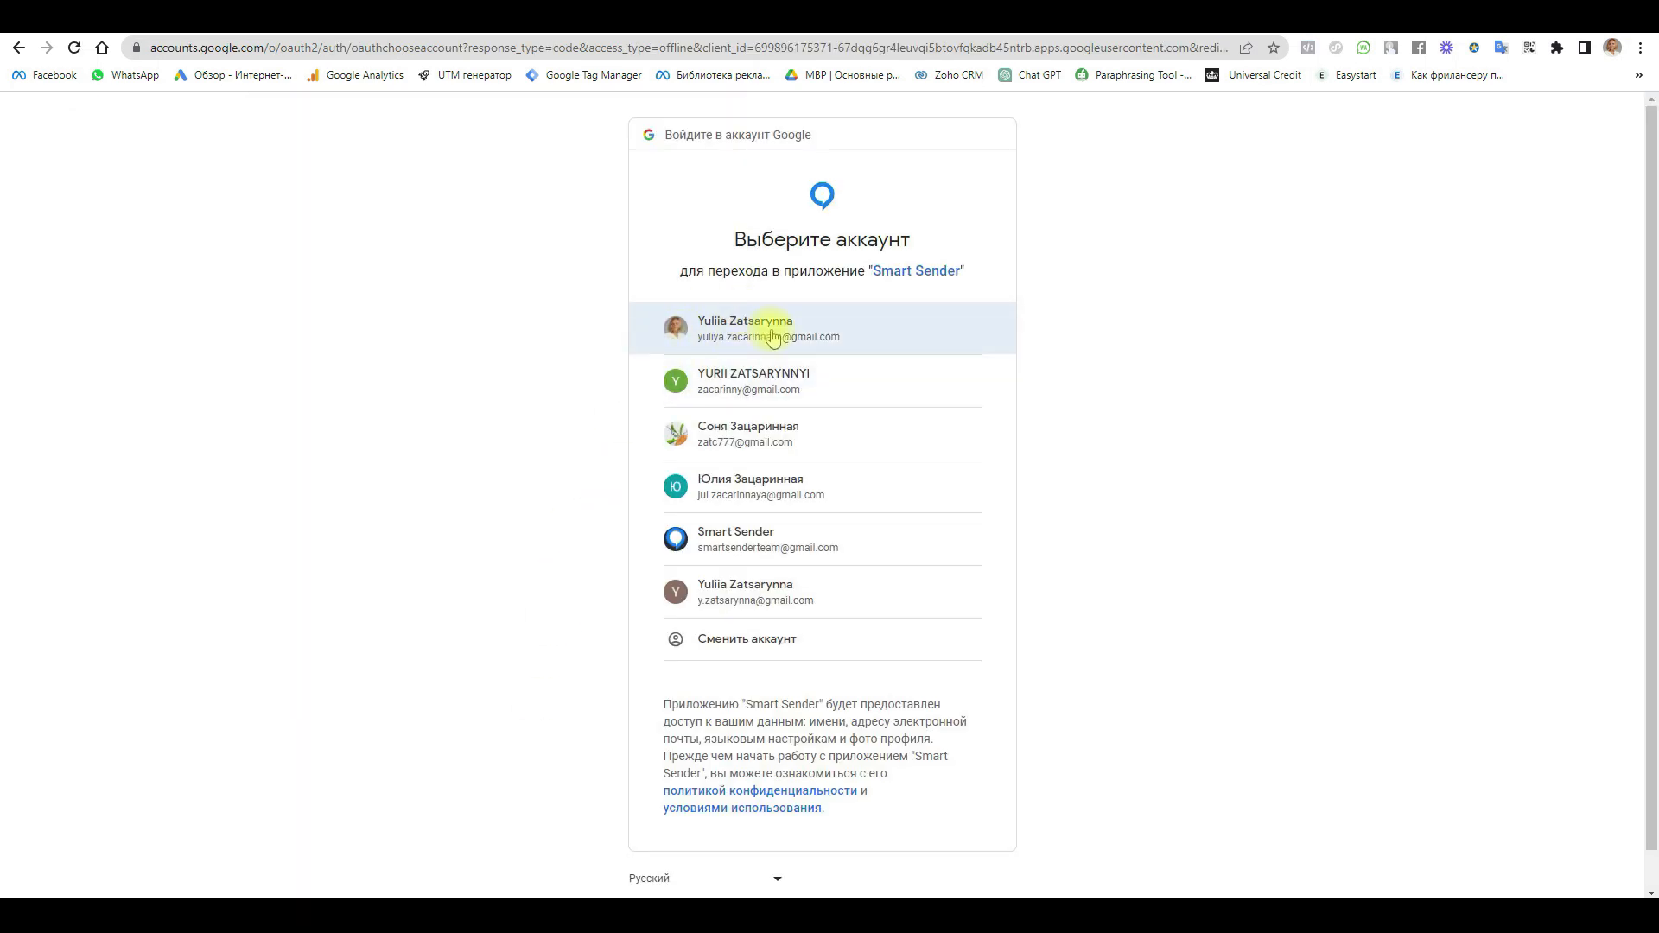
left_click(702, 344)
scroll(515, 635, "down", 3)
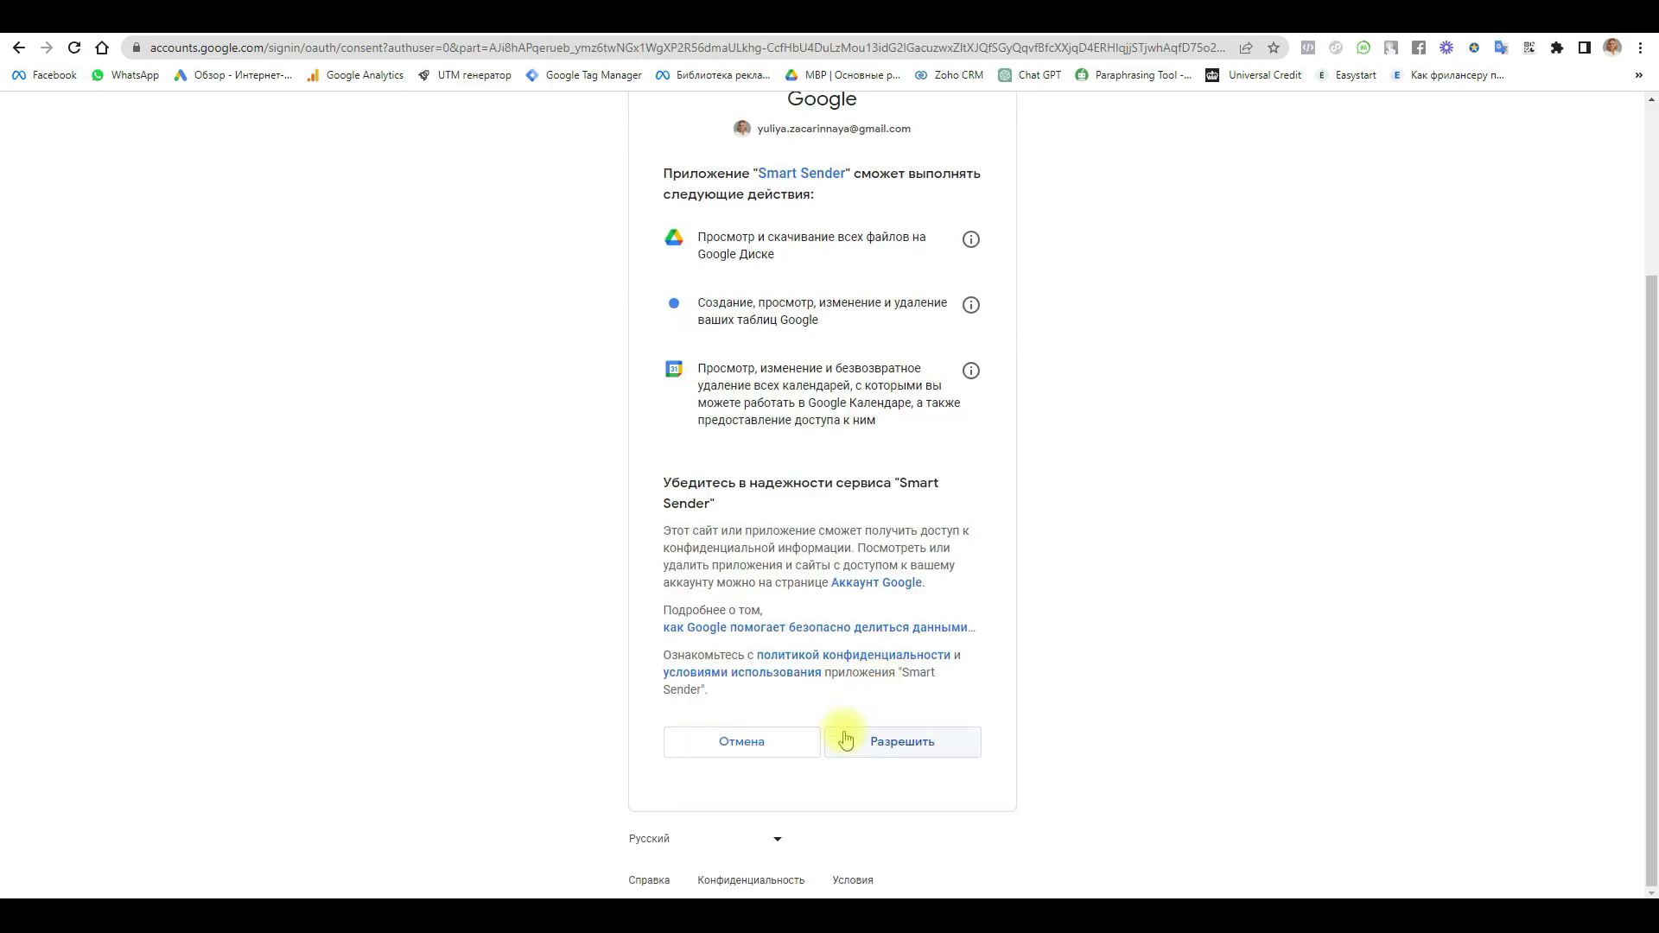
left_click(920, 741)
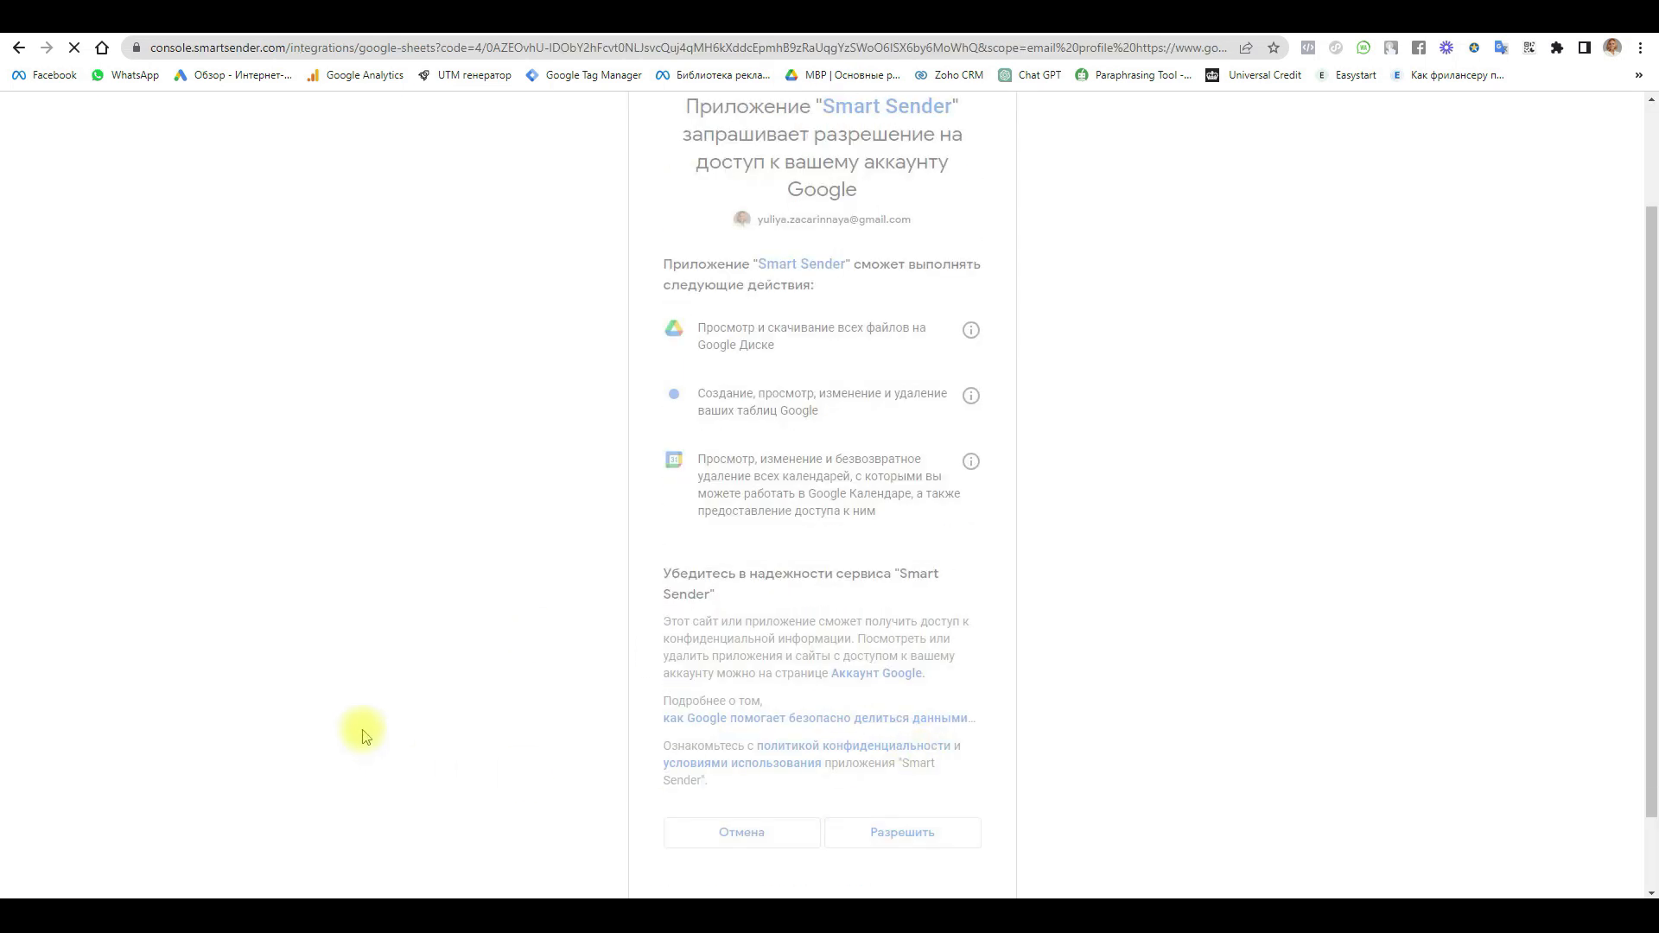
scroll(426, 522, "down", 3)
scroll(426, 522, "down", 8)
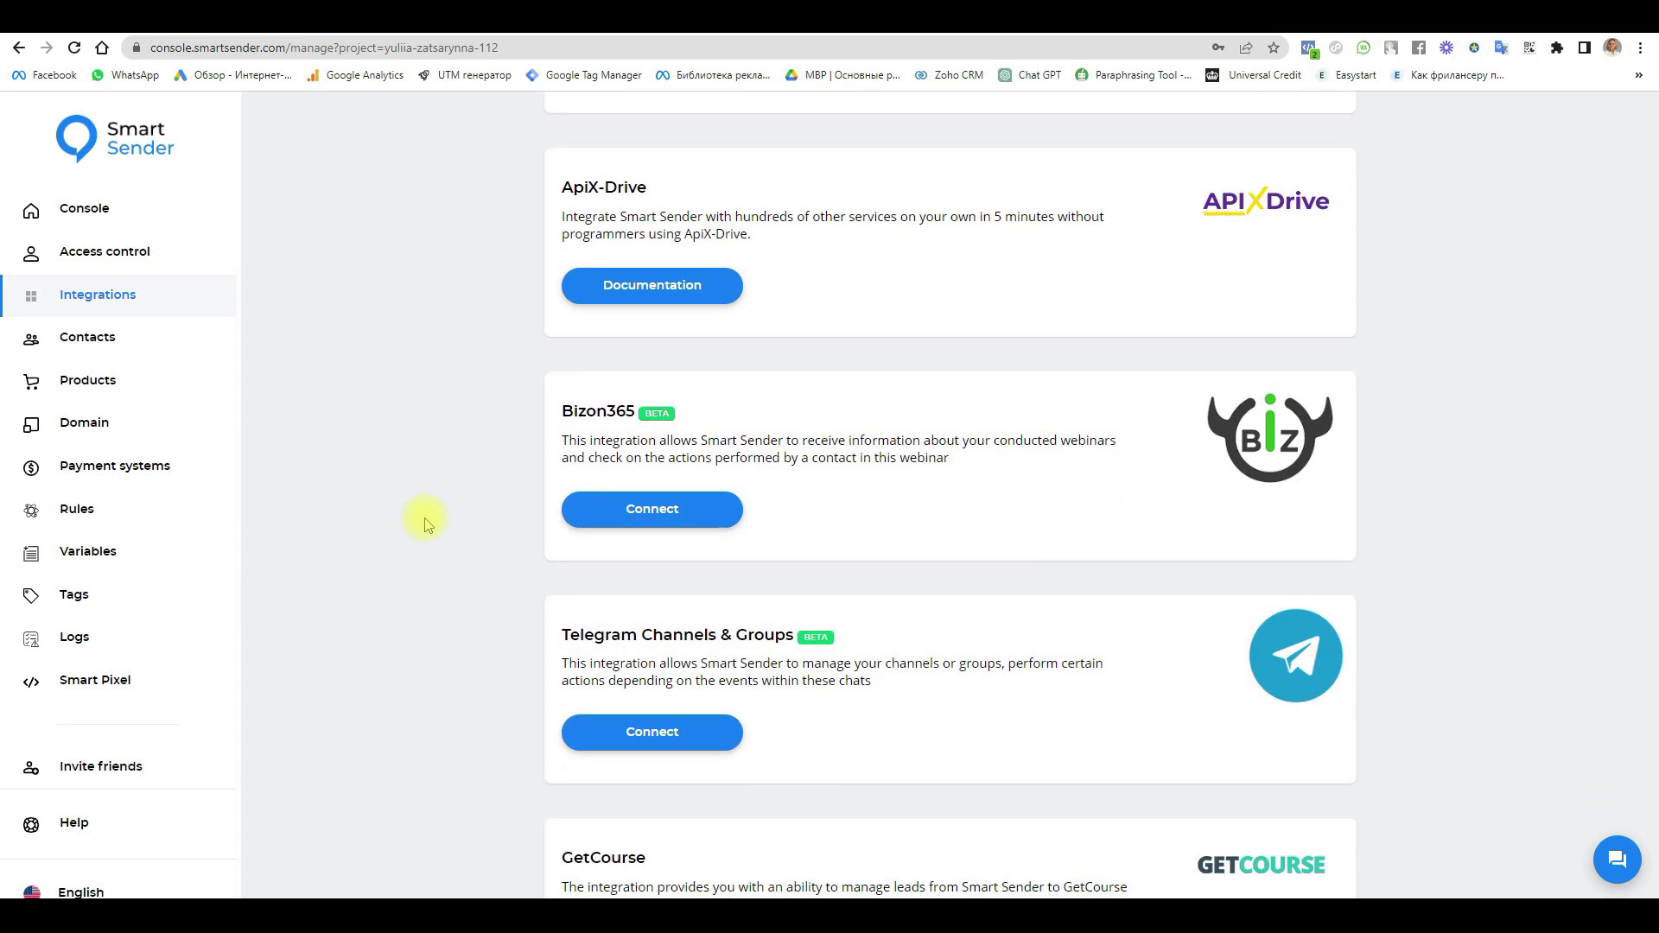
scroll(432, 531, "down", 1)
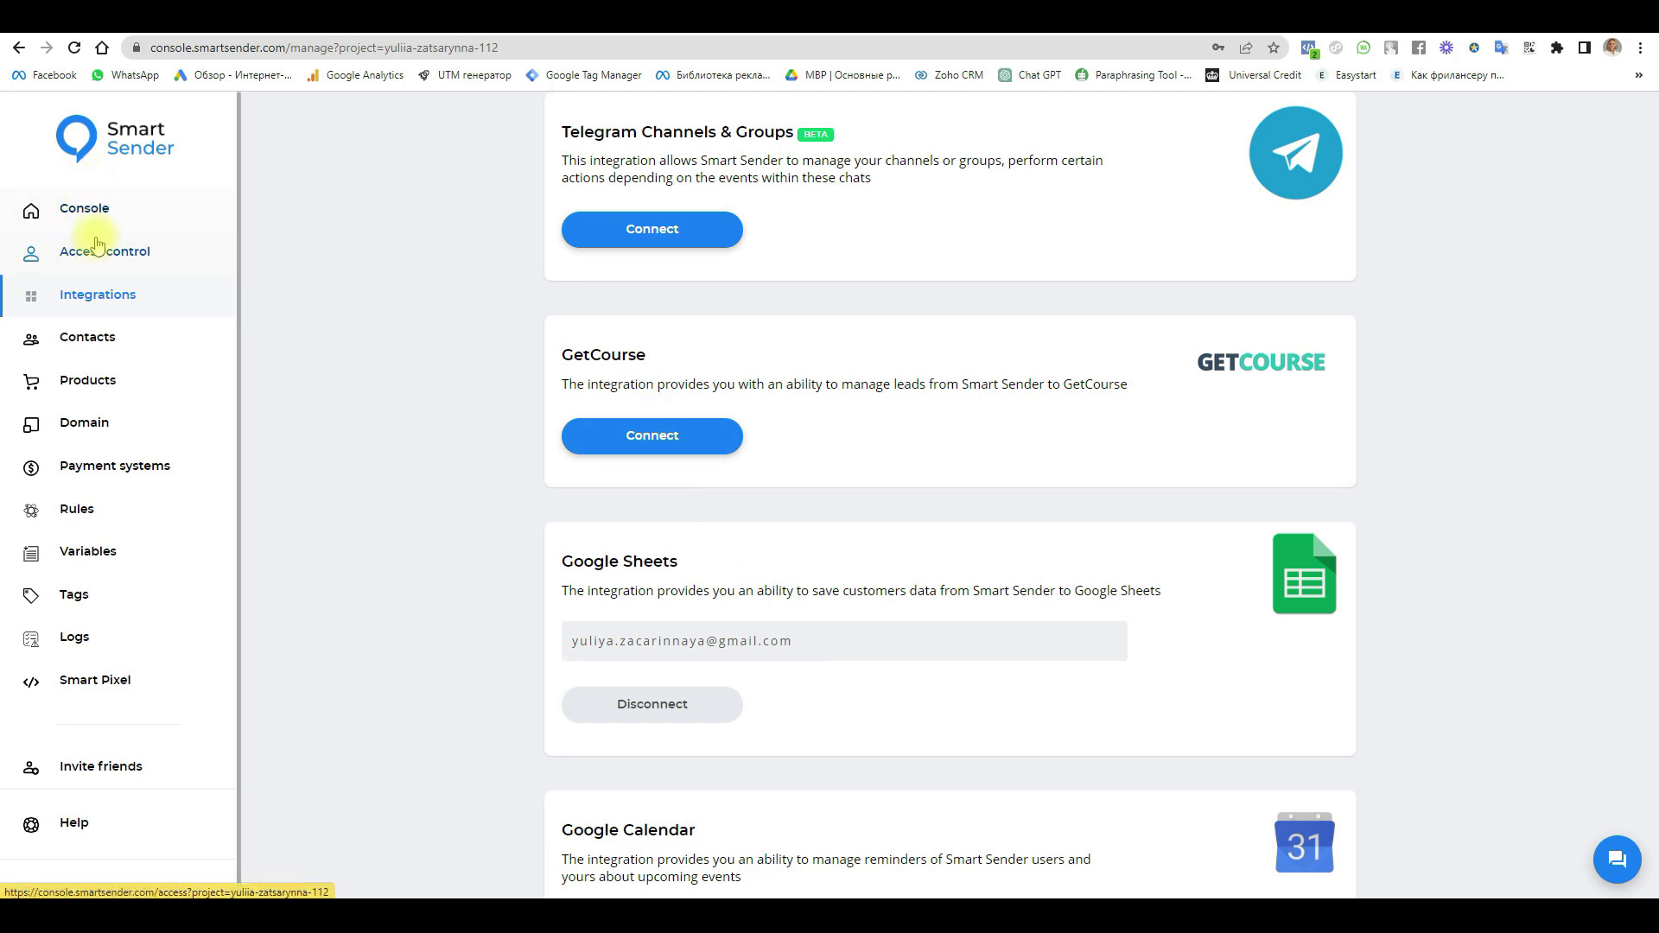
Step: Create a contact variable of type Number, trying the name Age first and then using Age2
left_click(69, 545)
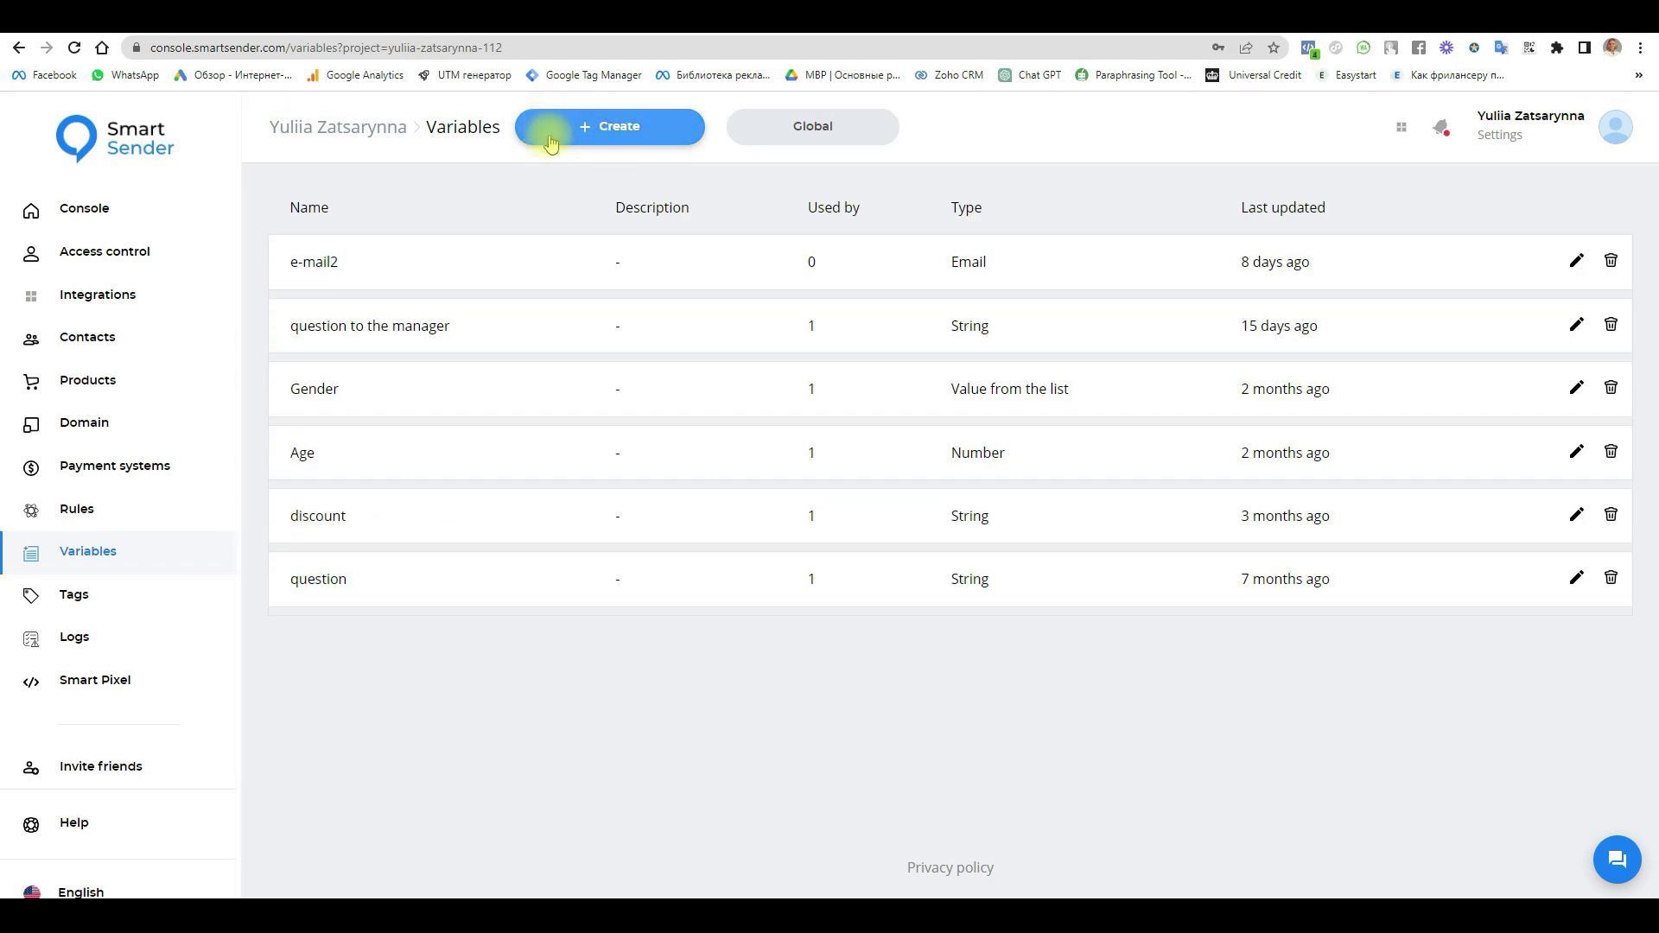
left_click(621, 126)
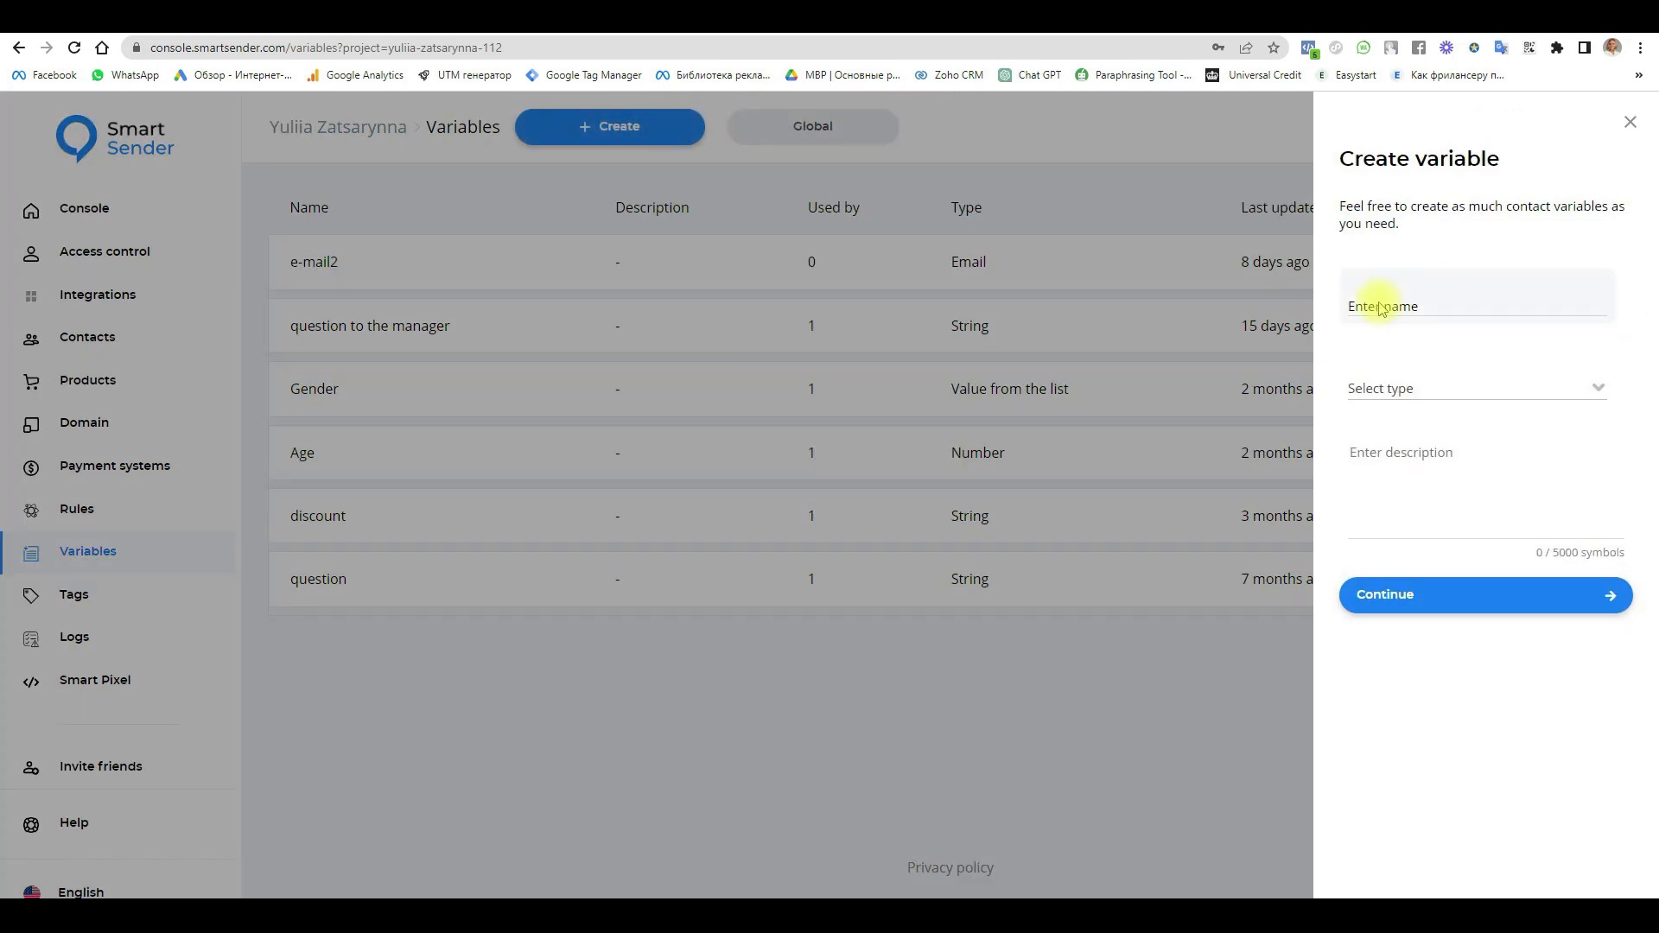
left_click(1380, 308)
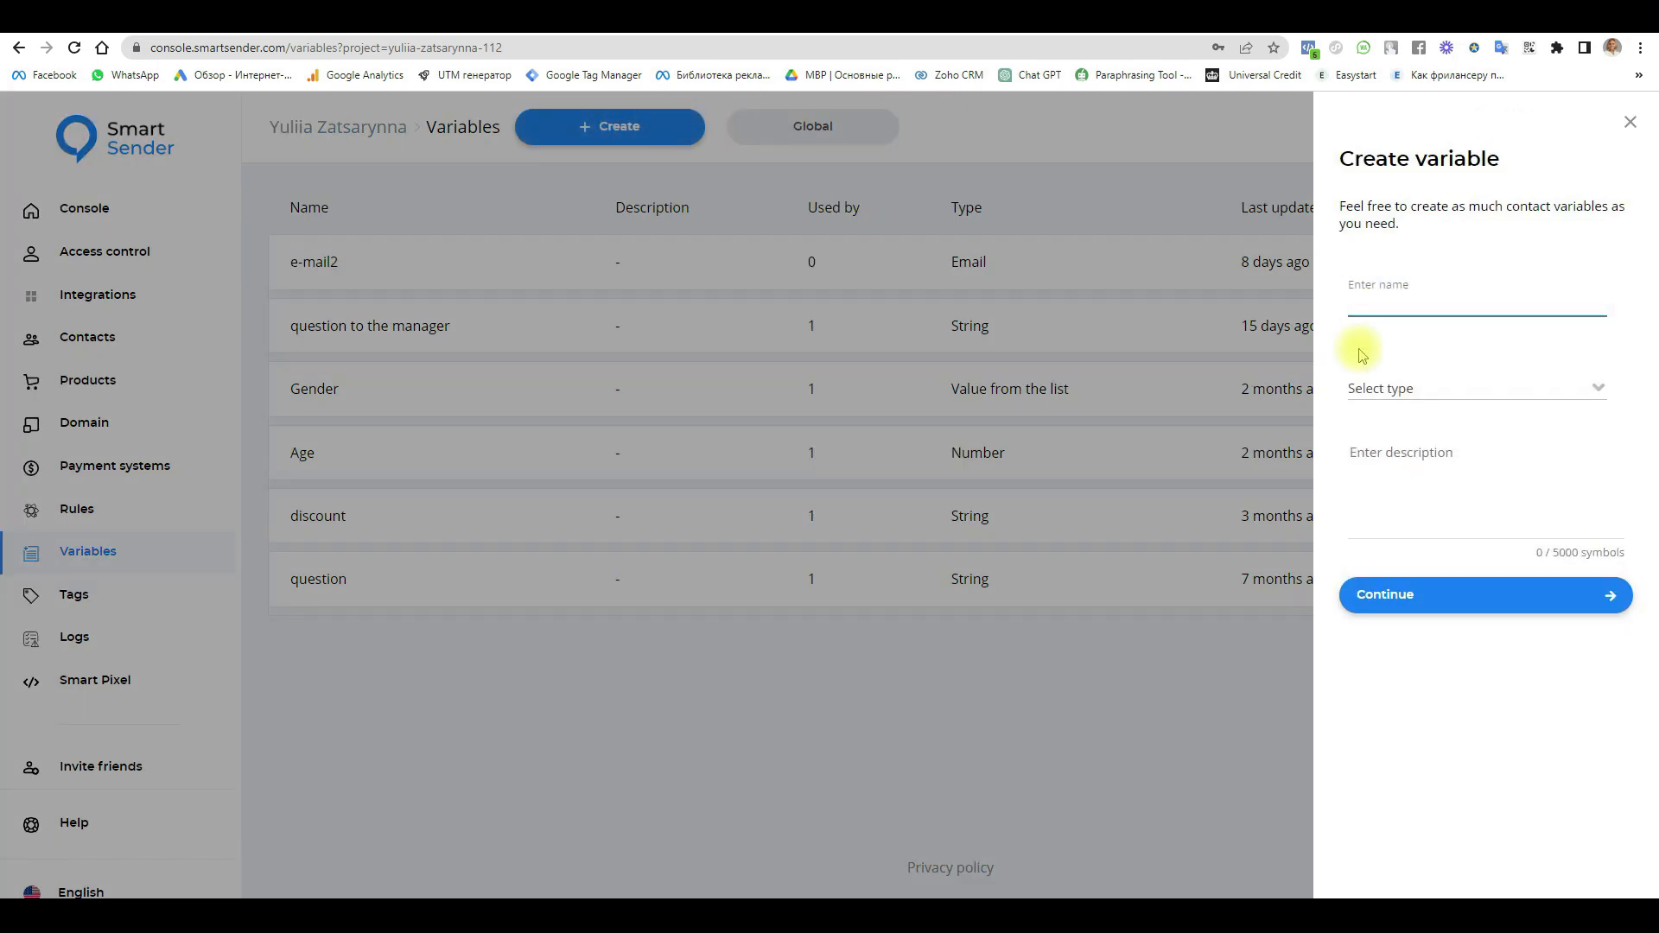
type("Age")
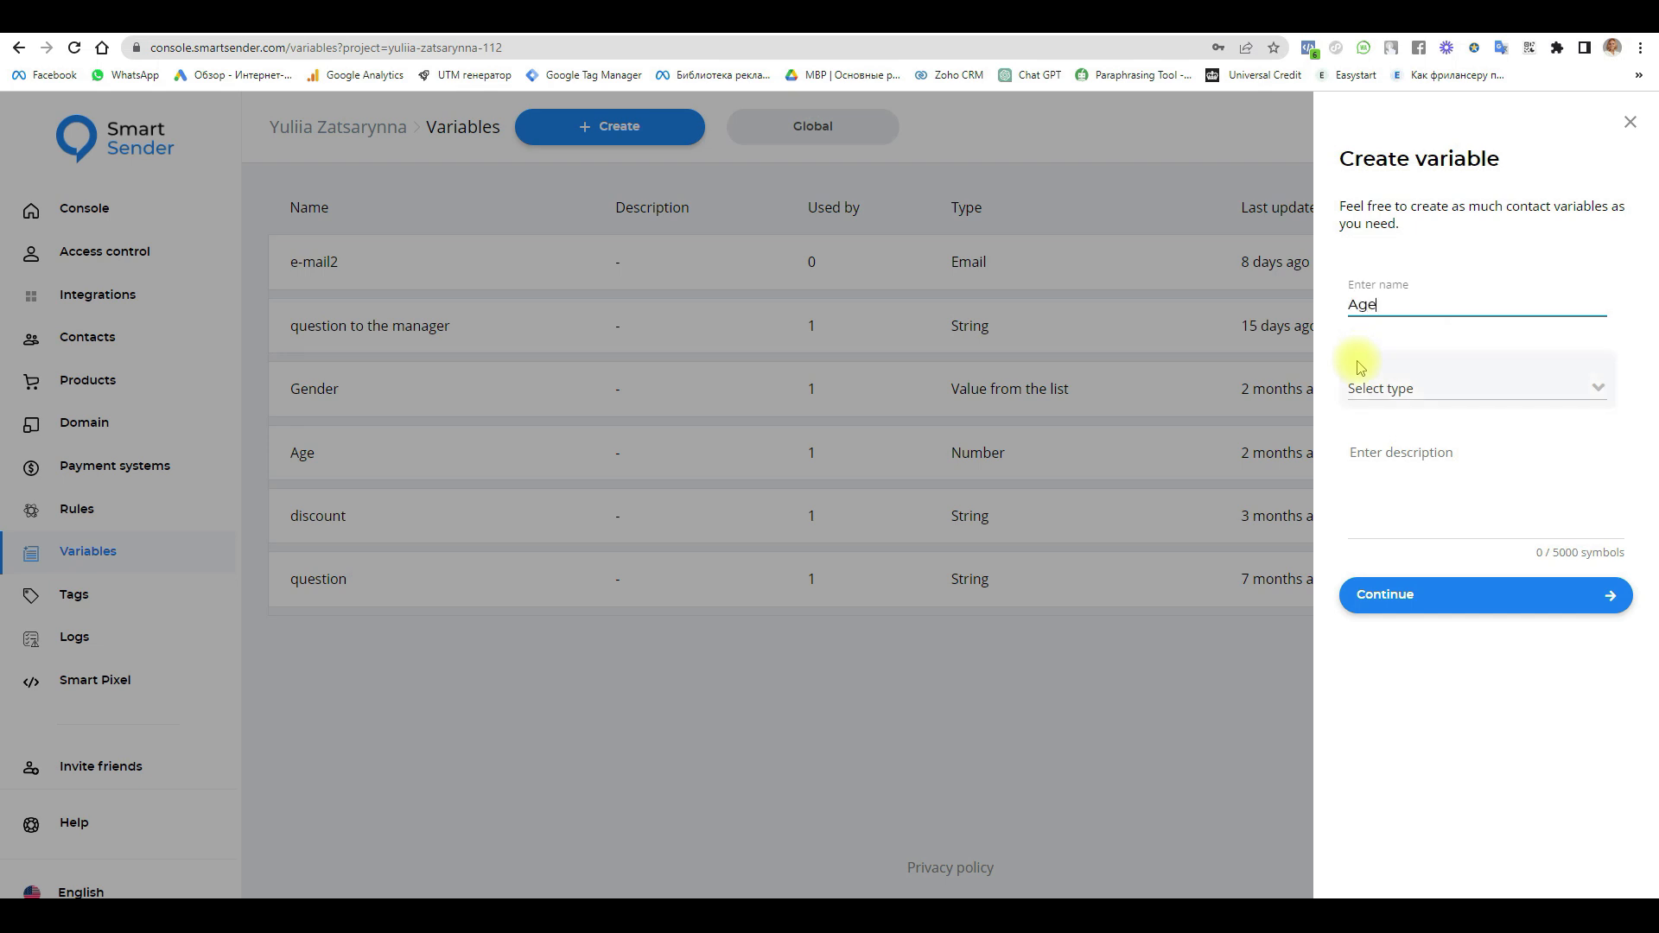
left_click(1373, 387)
left_click(1409, 563)
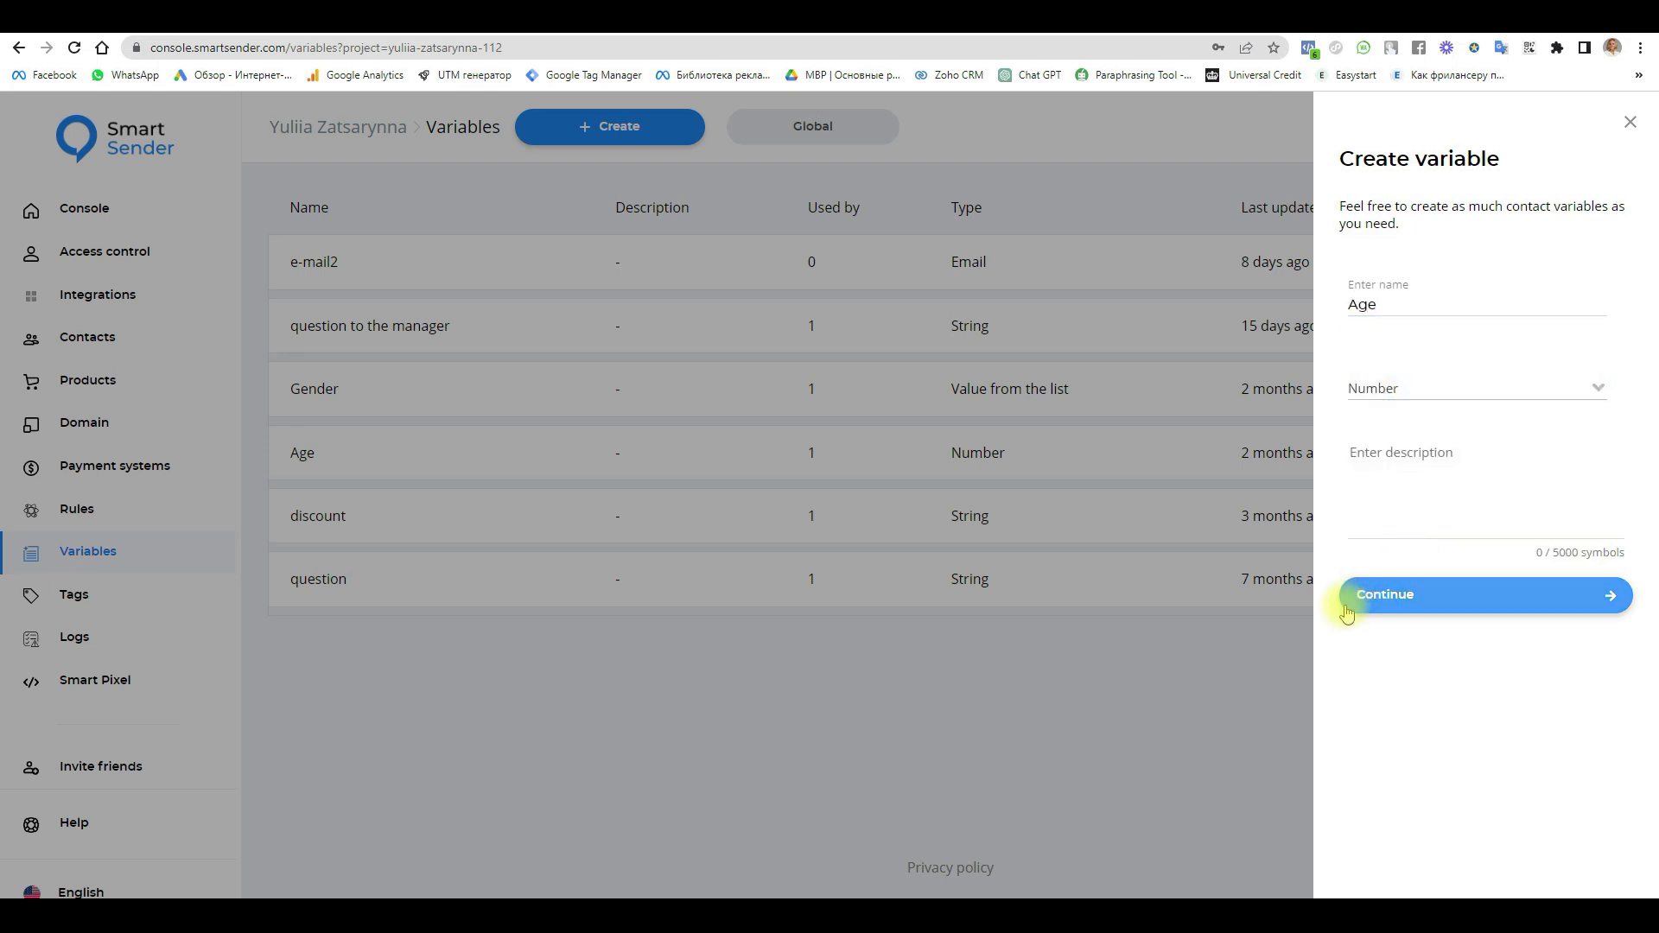
left_click(1400, 597)
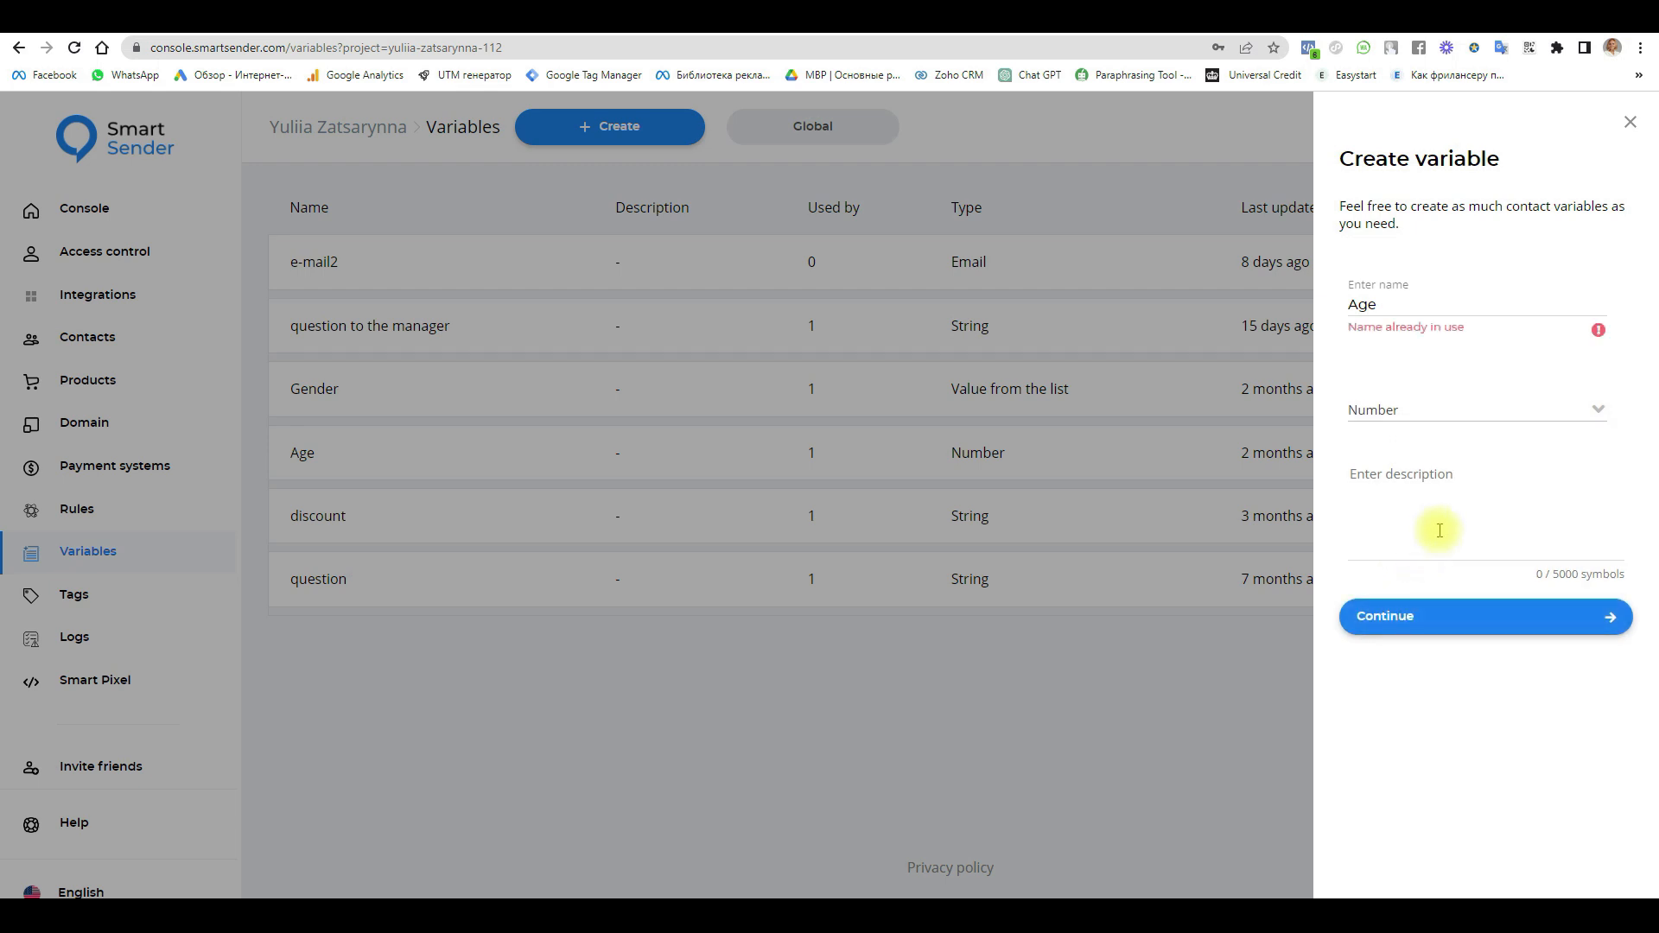
left_click(1389, 307)
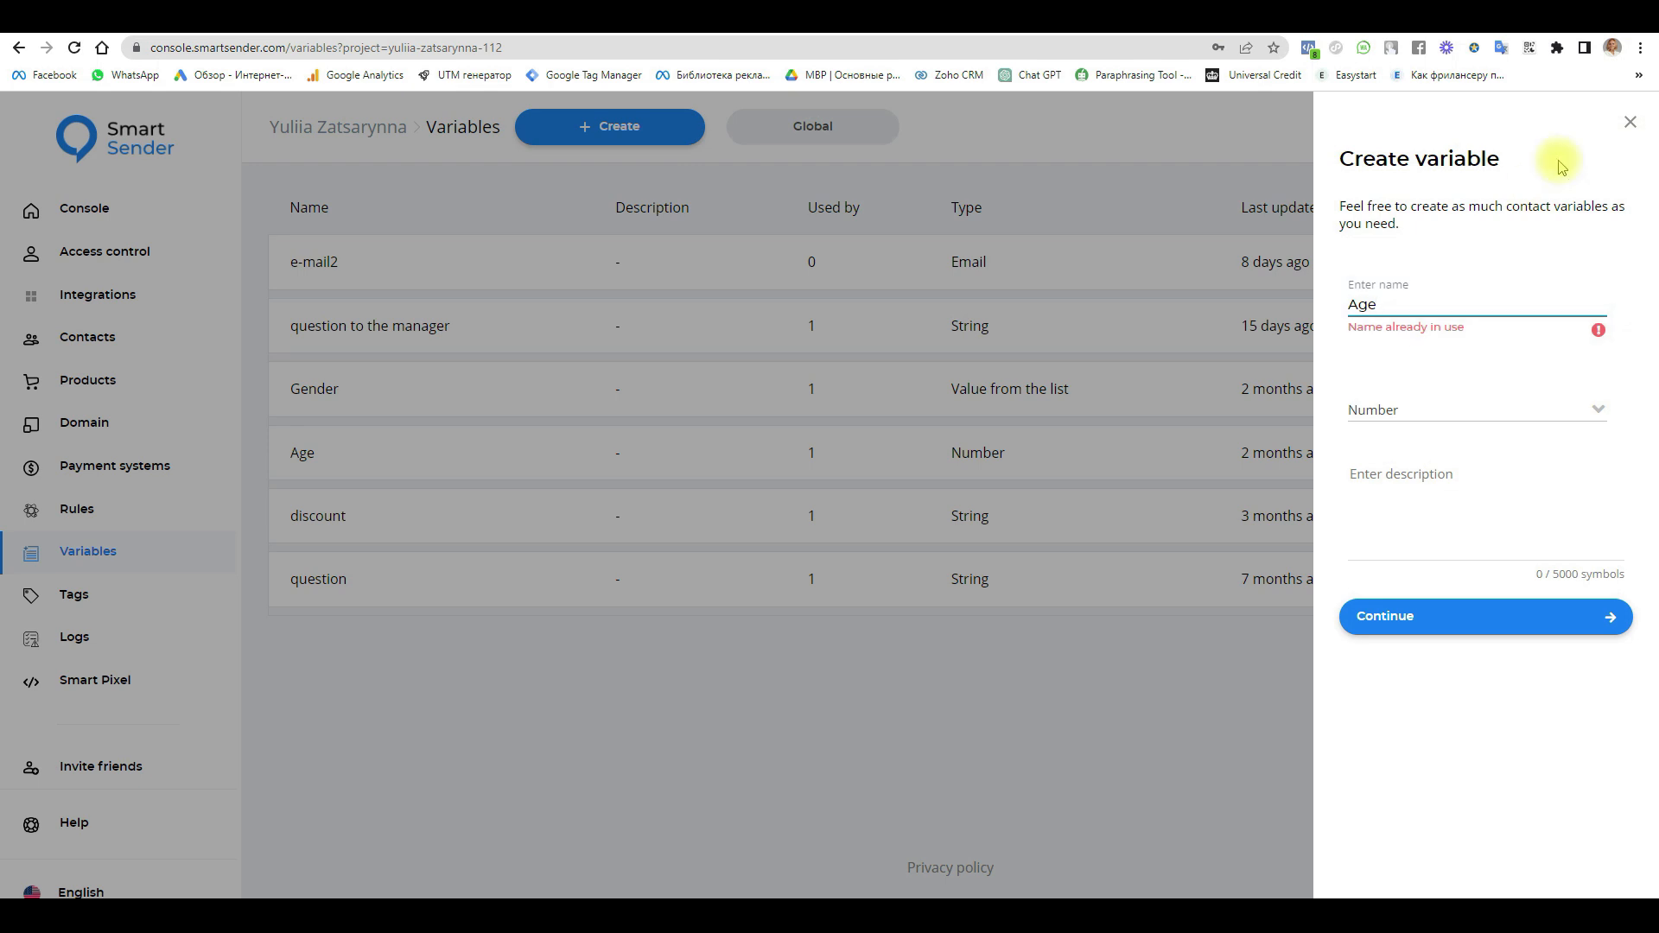
type("2")
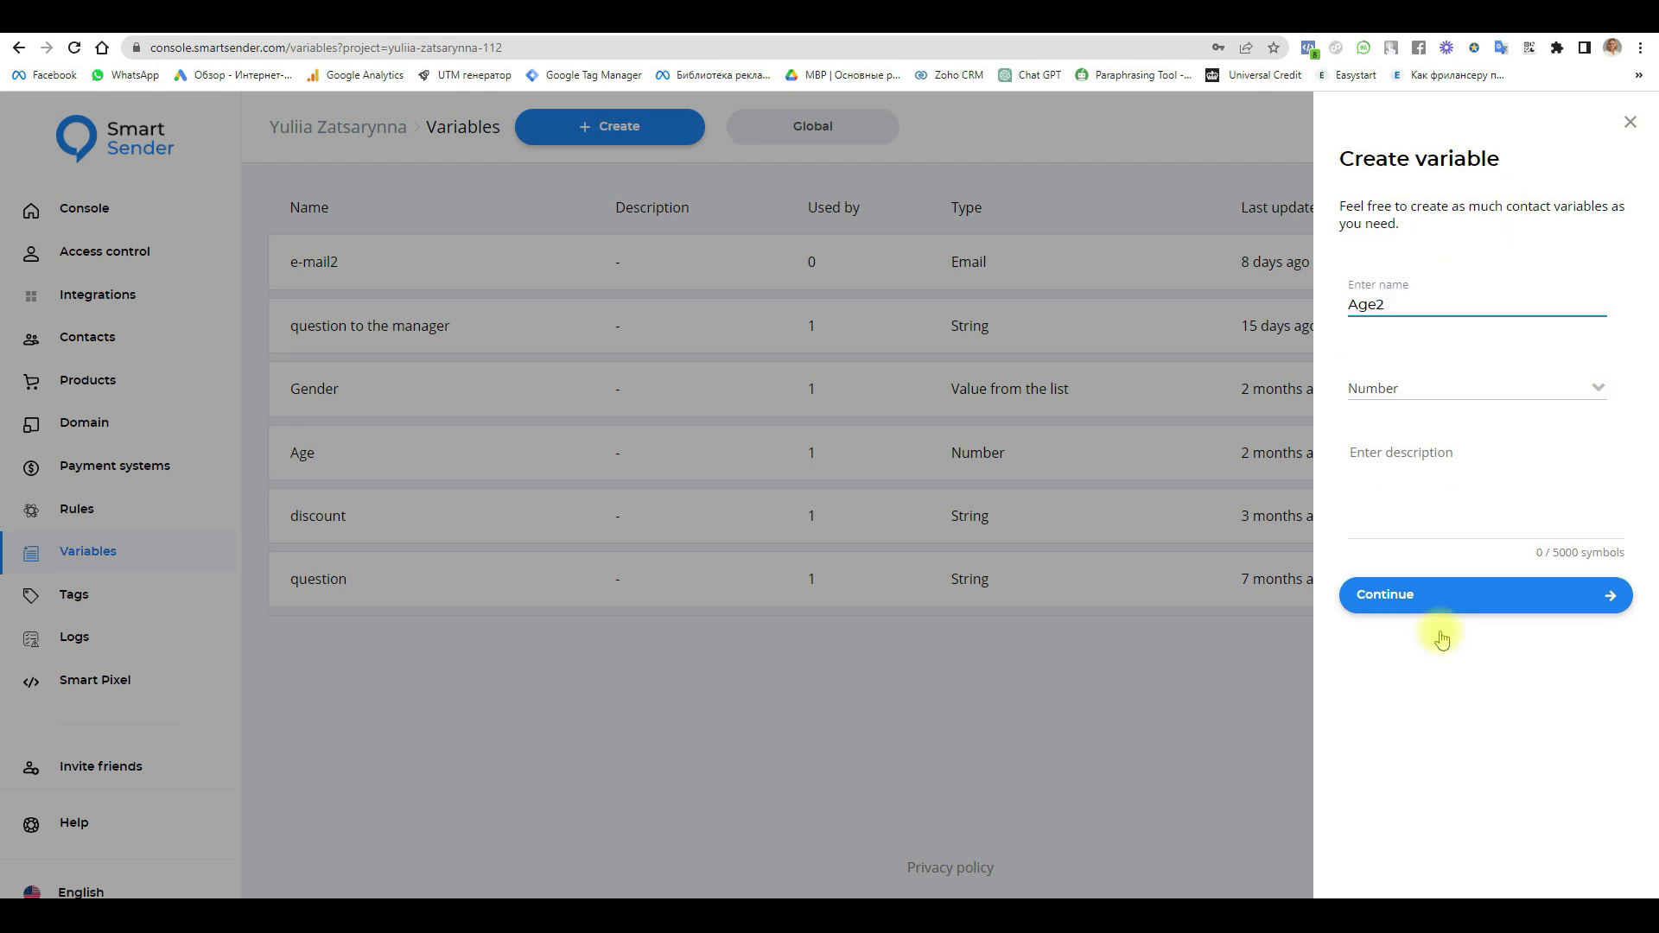
left_click(1389, 605)
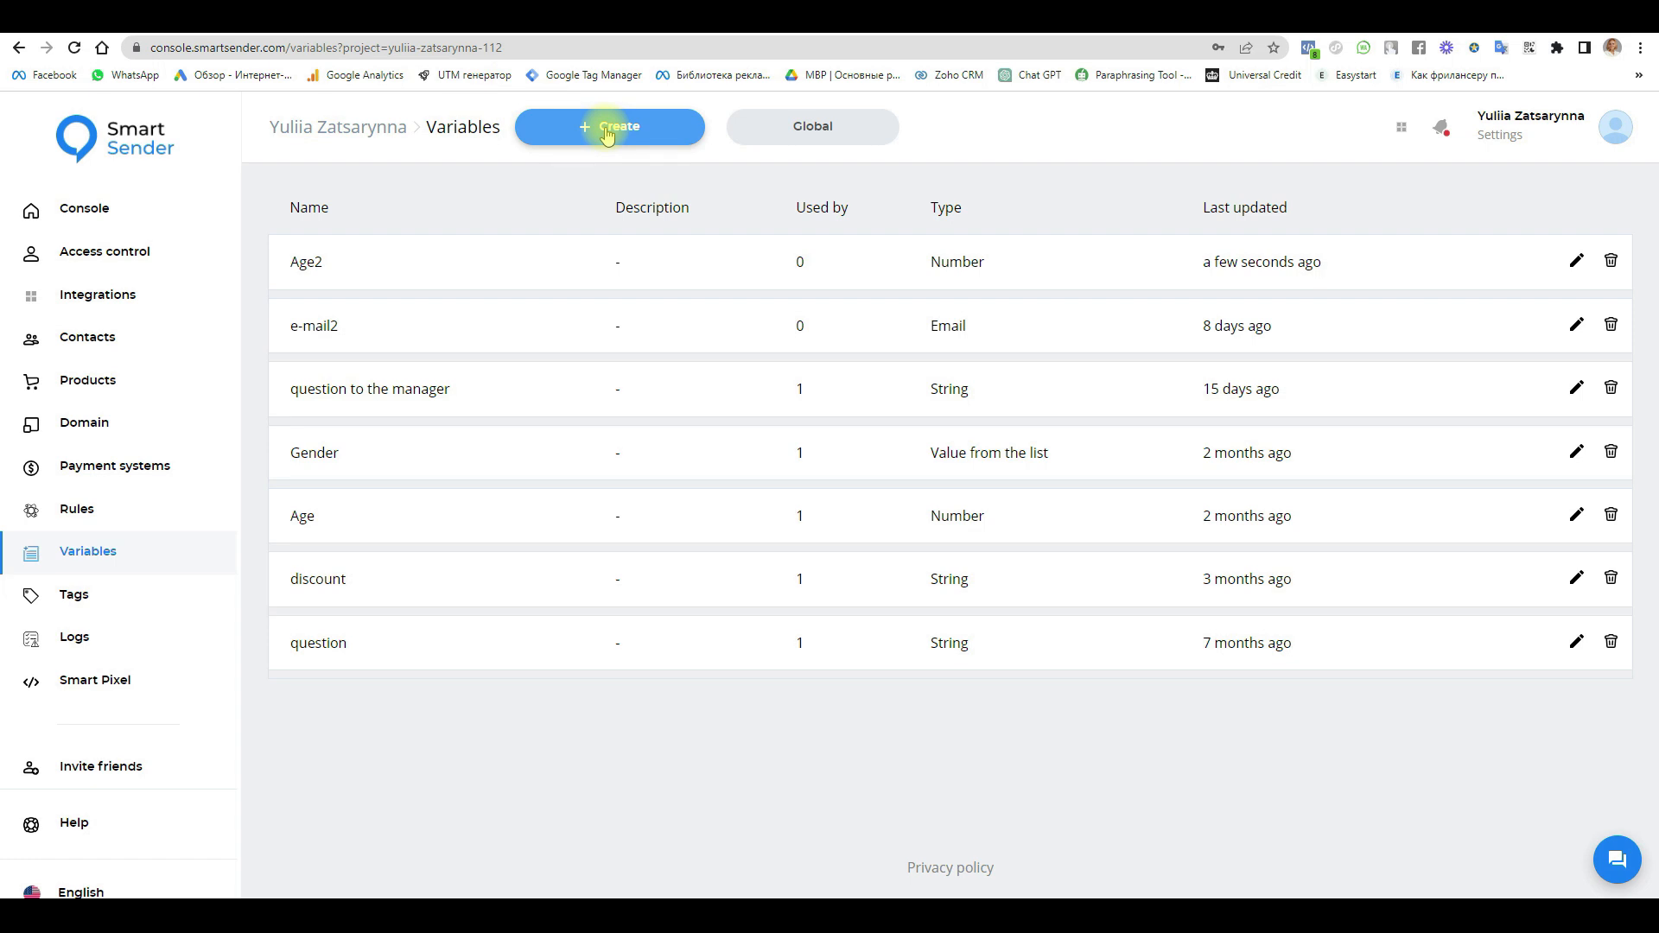
Step: Try to create a String contact variable named Gender, then close the form
left_click(608, 129)
left_click(1386, 304)
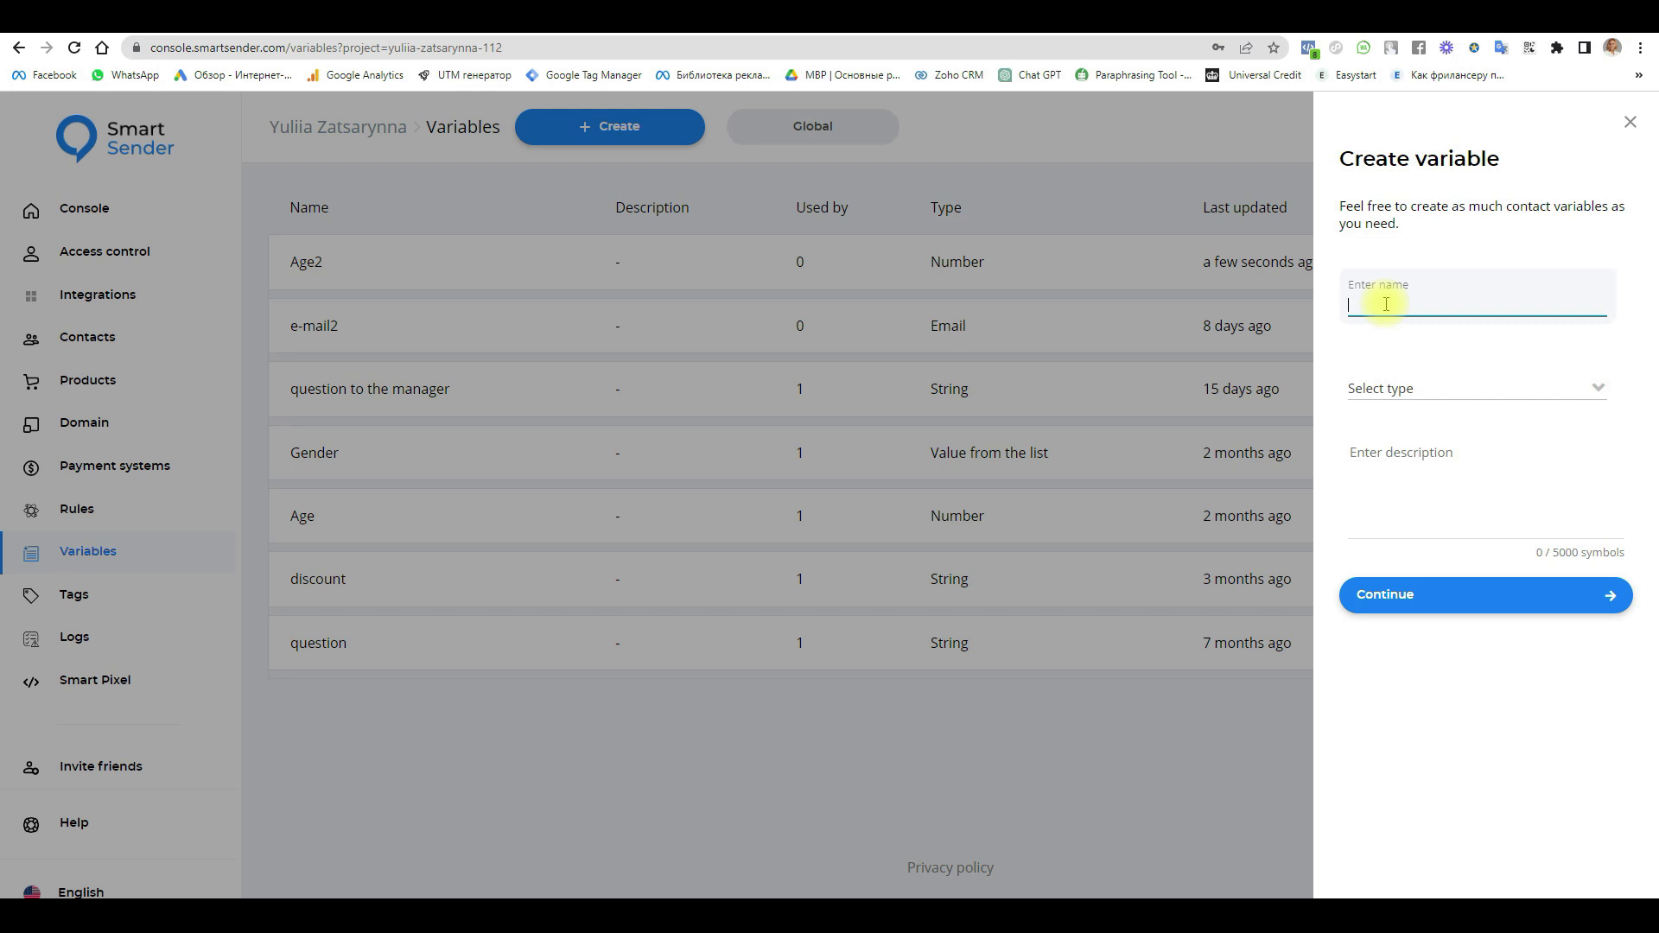
type("Gender")
left_click(1385, 388)
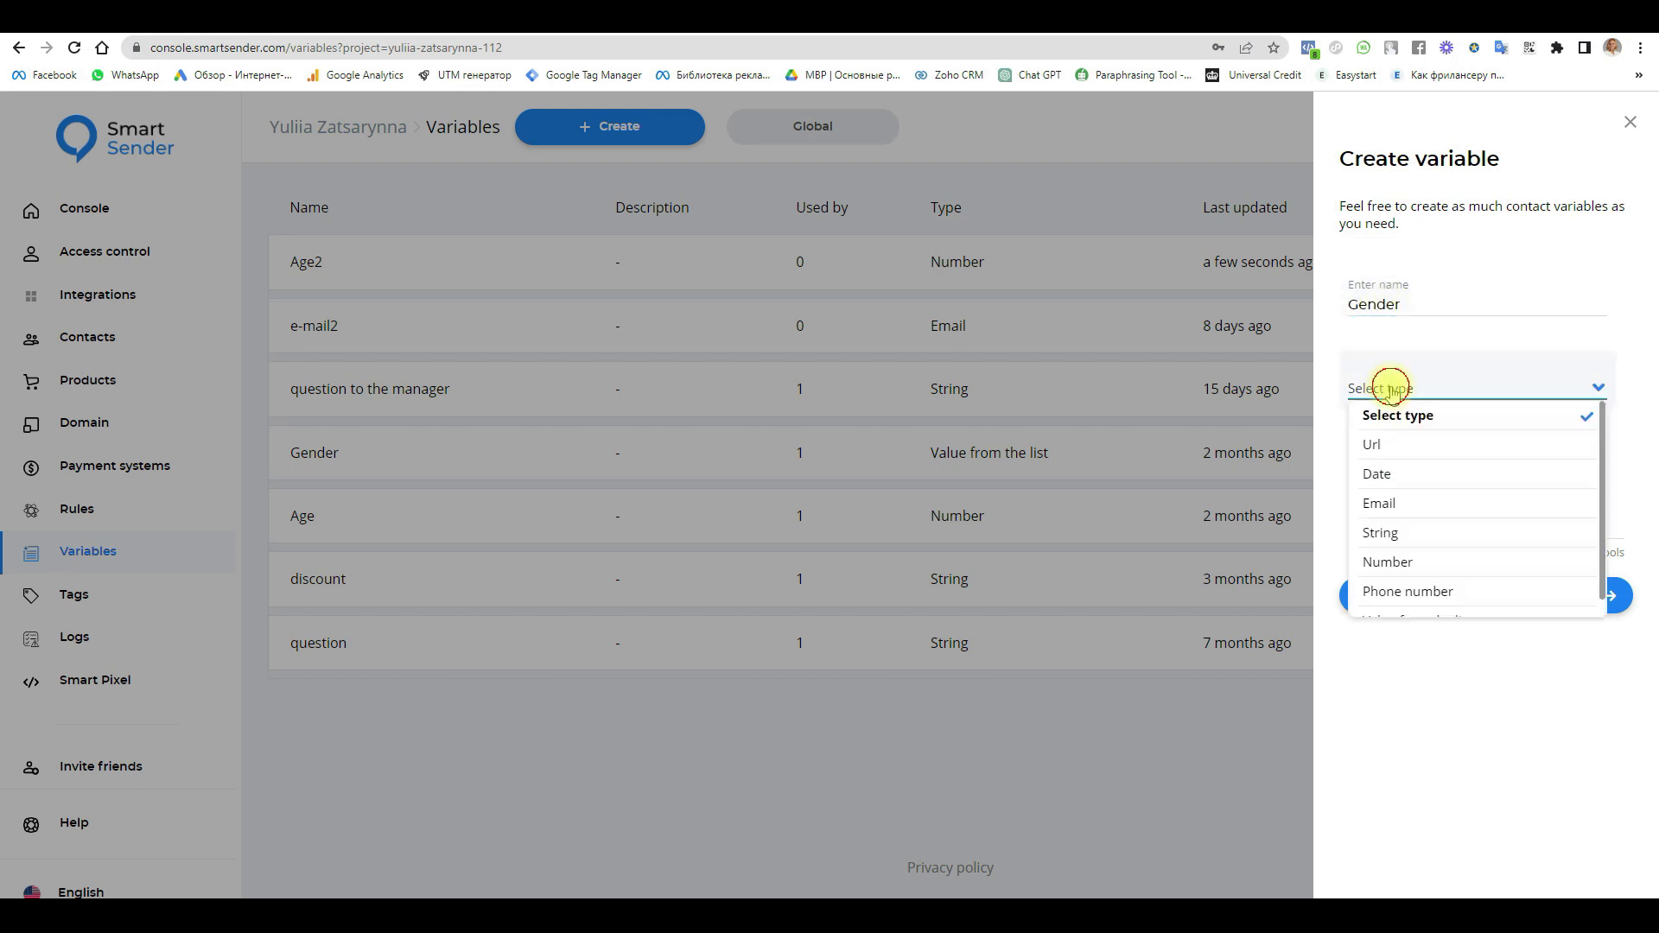
left_click(1395, 539)
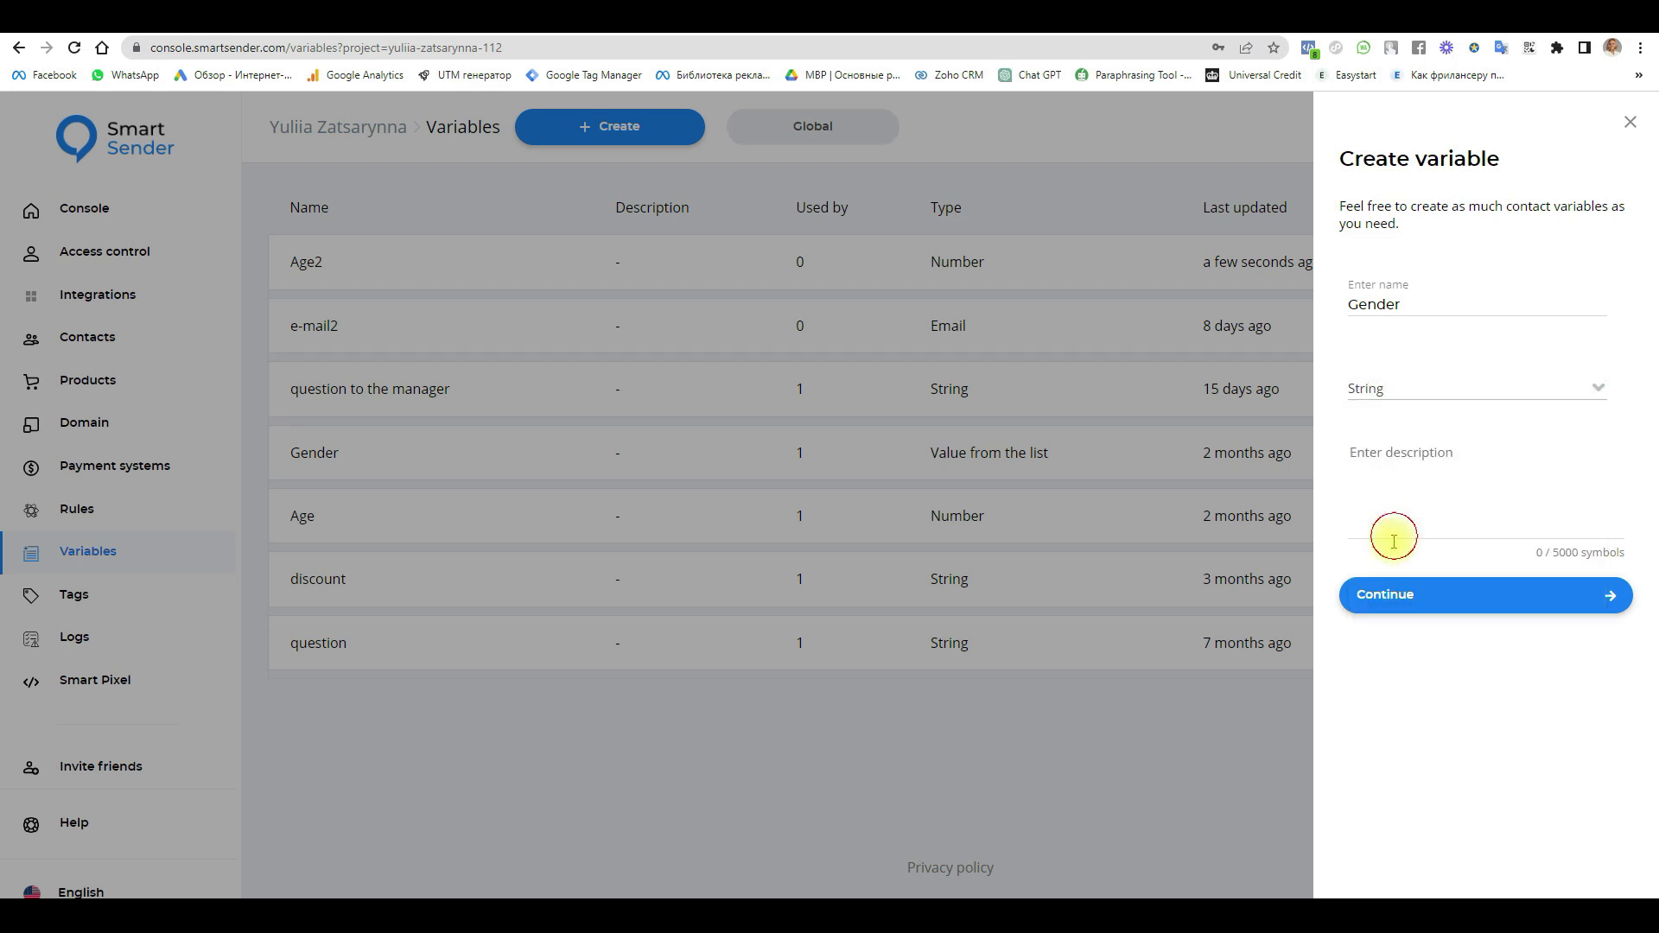
left_click(1381, 594)
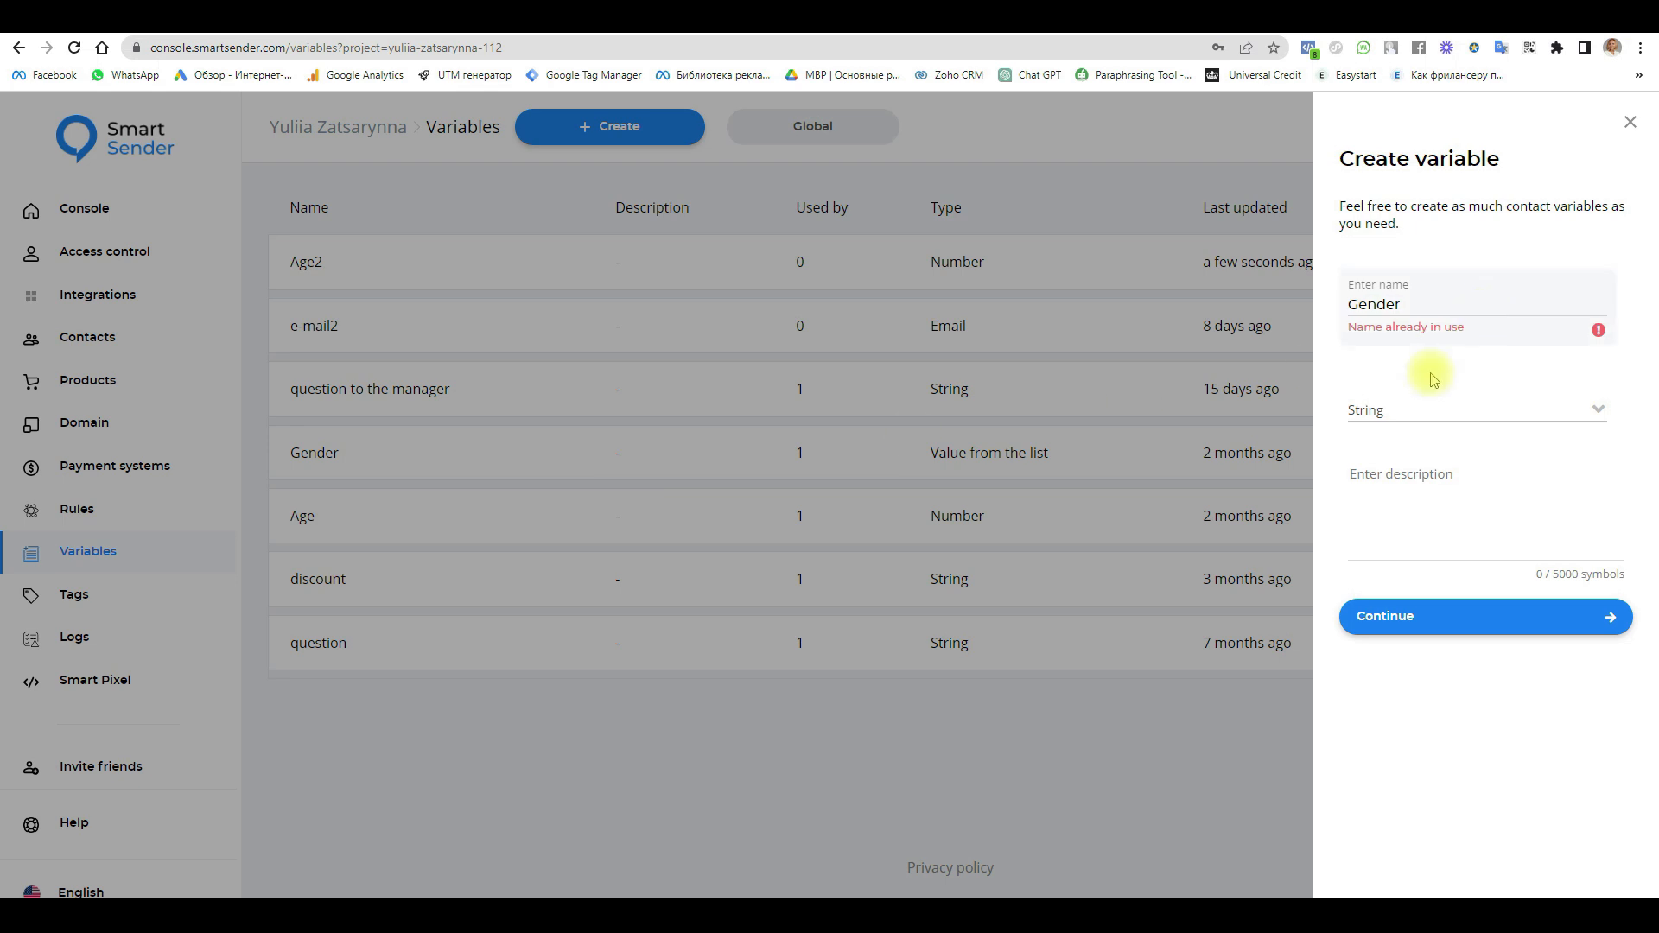
left_click(1417, 307)
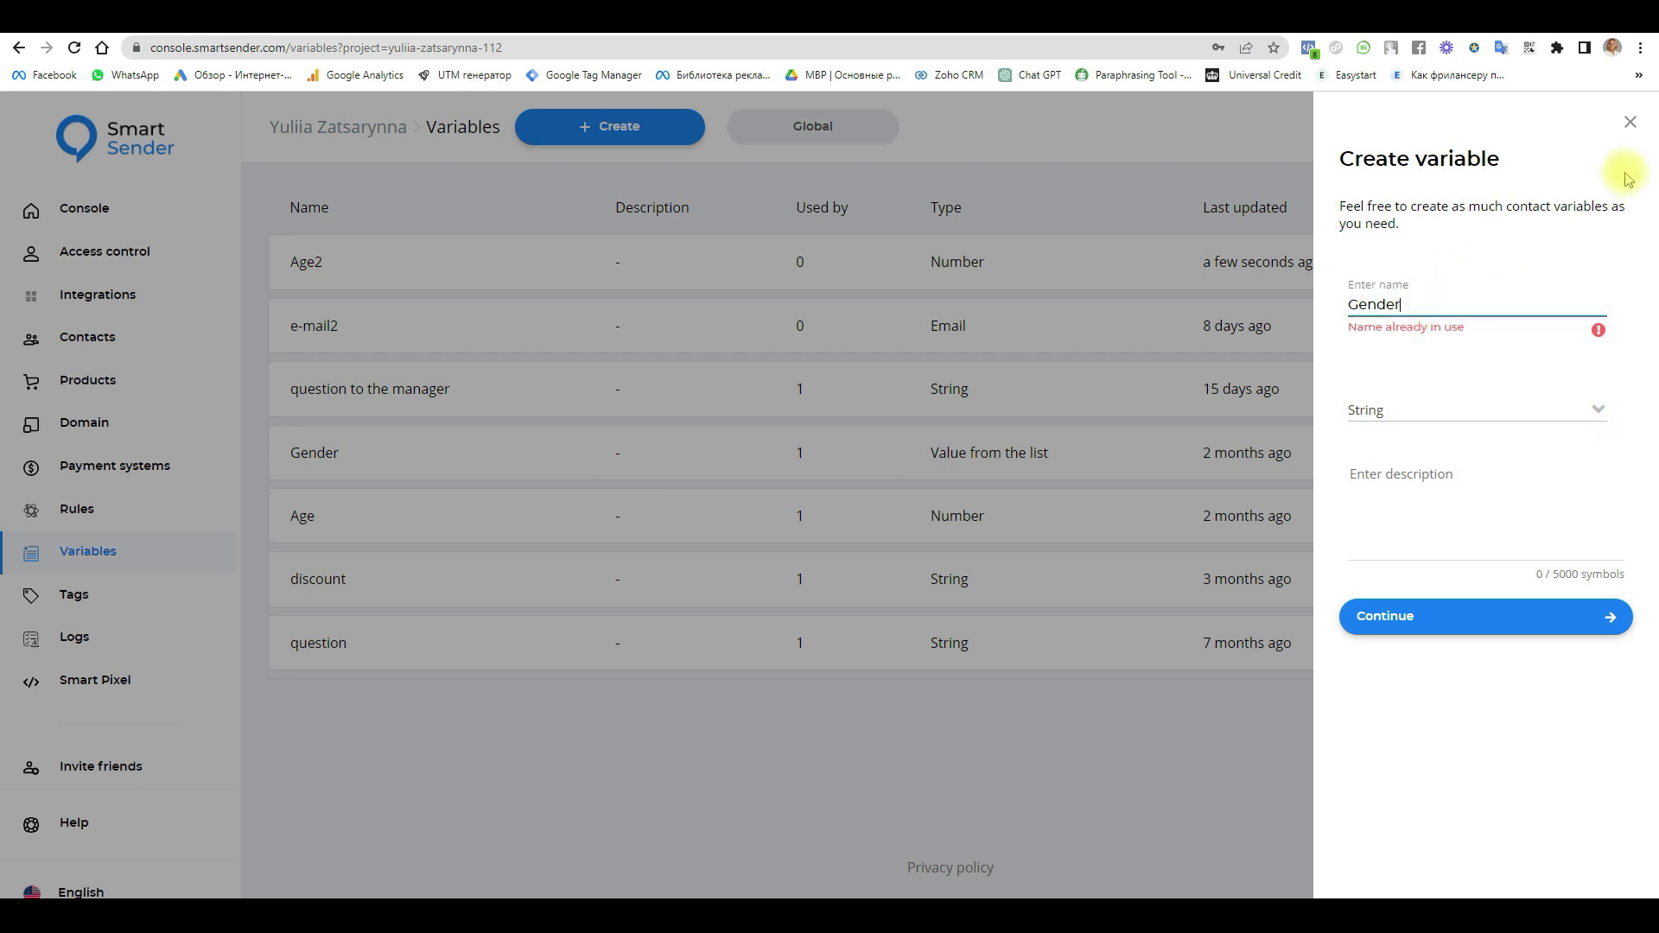
left_click(1631, 123)
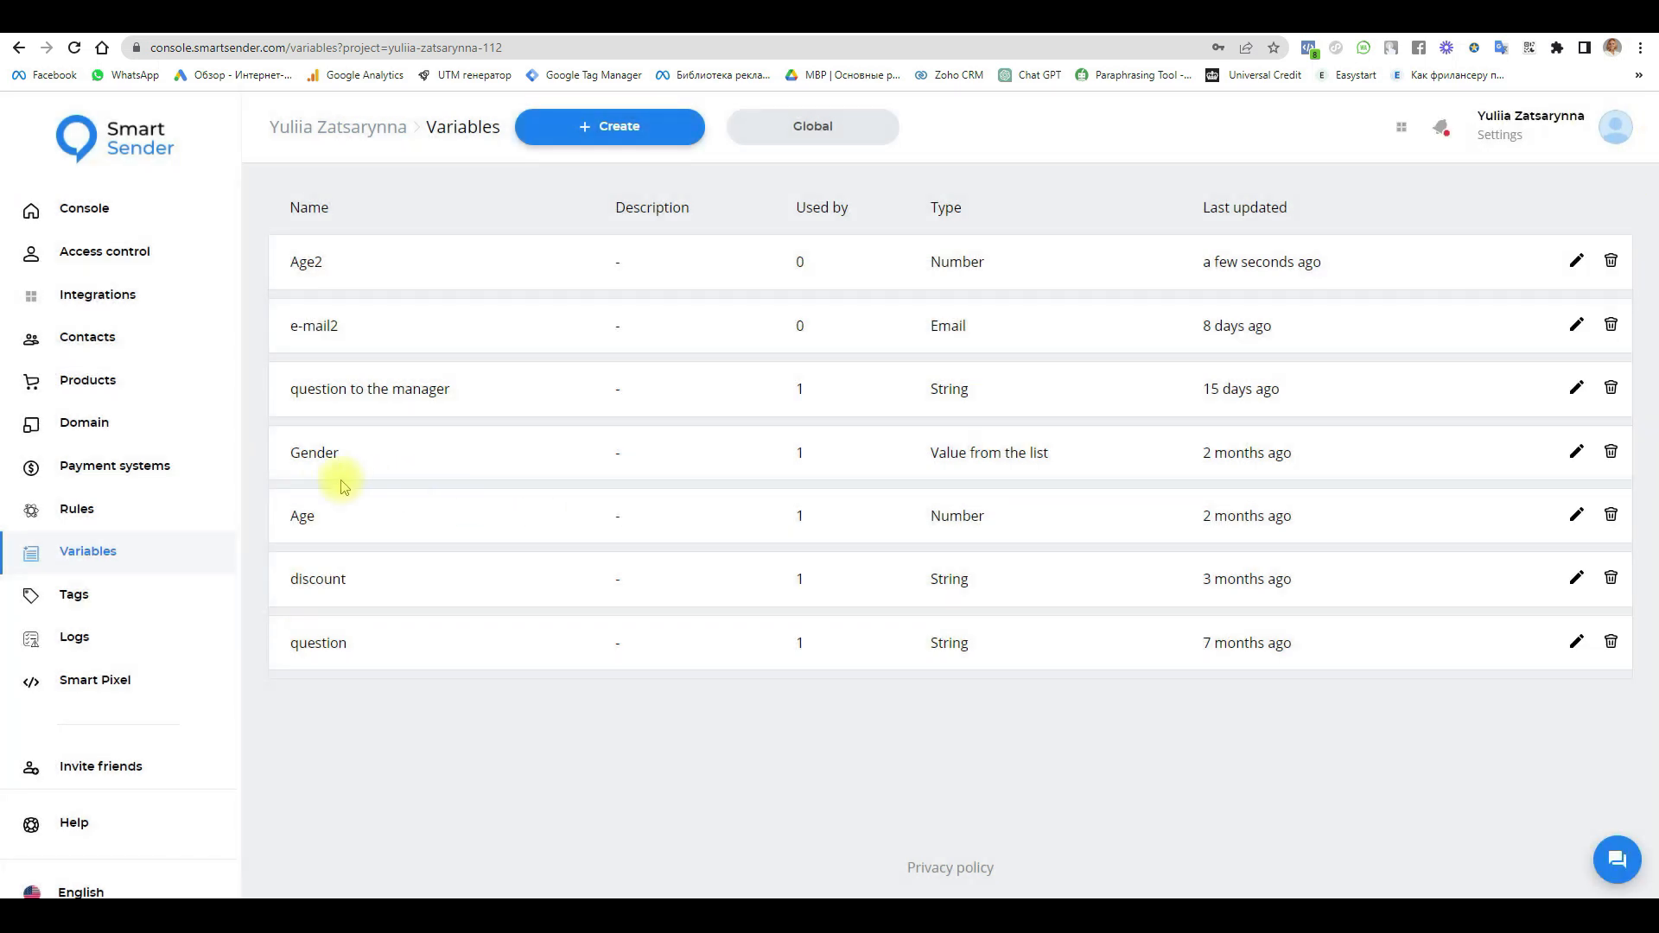
Step: Delete the Age2 variable from the variables list
left_click(1611, 260)
left_click(922, 563)
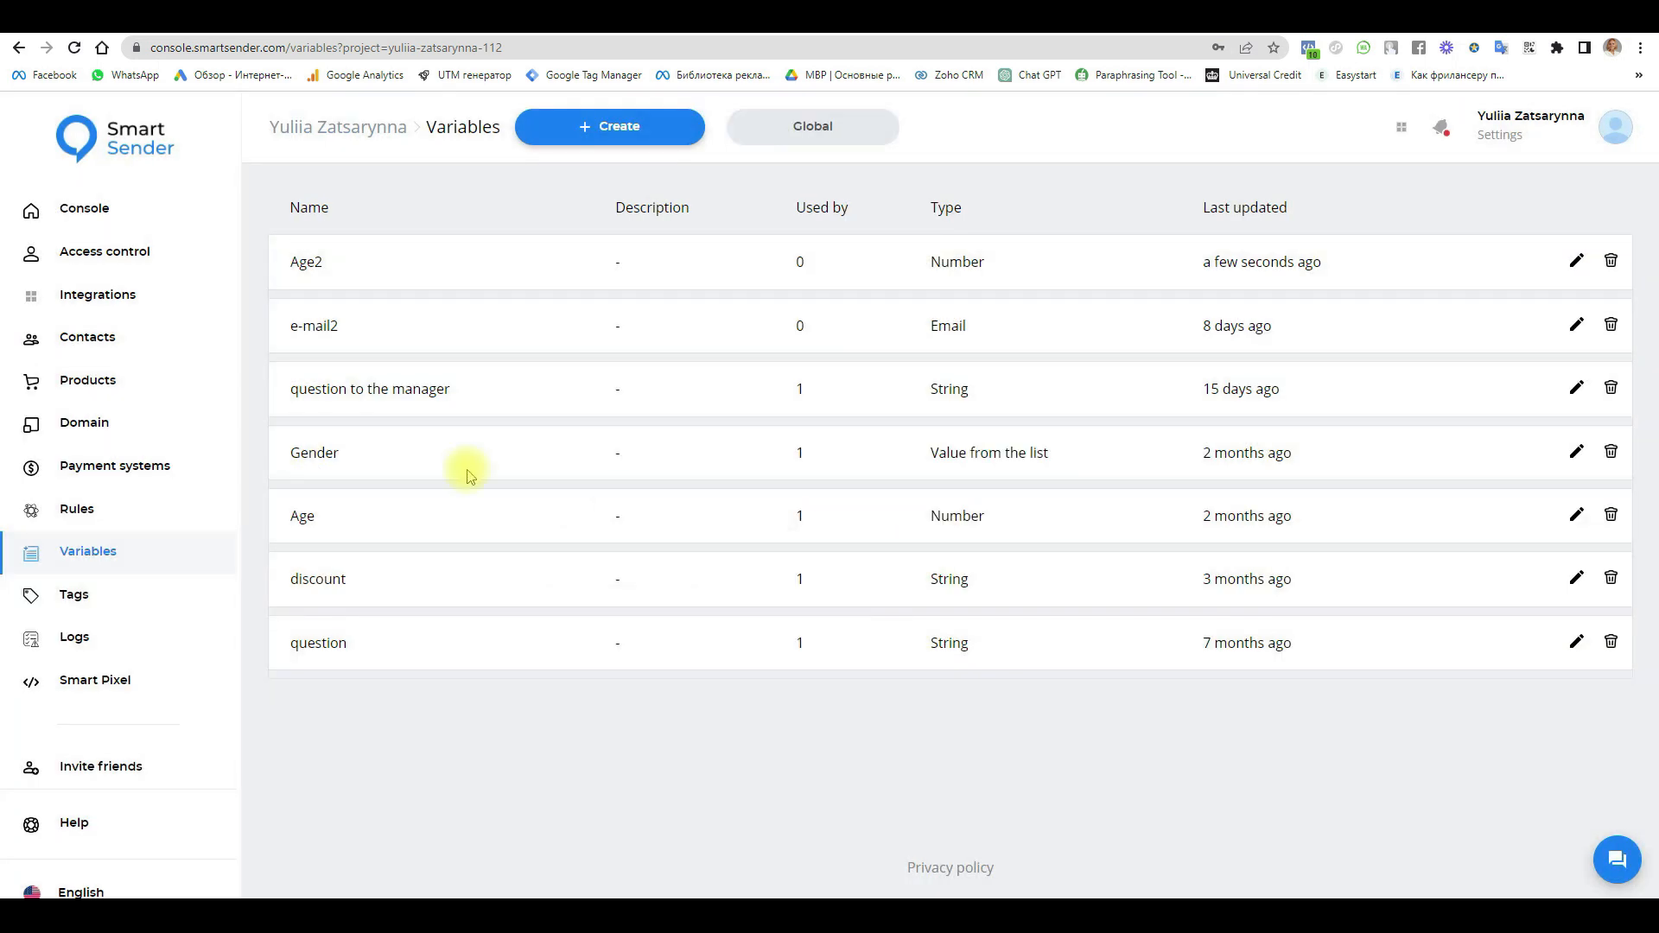
Step: Create a new contact variable named City with the type String
left_click(619, 126)
left_click_drag(1405, 304, 1212, 327)
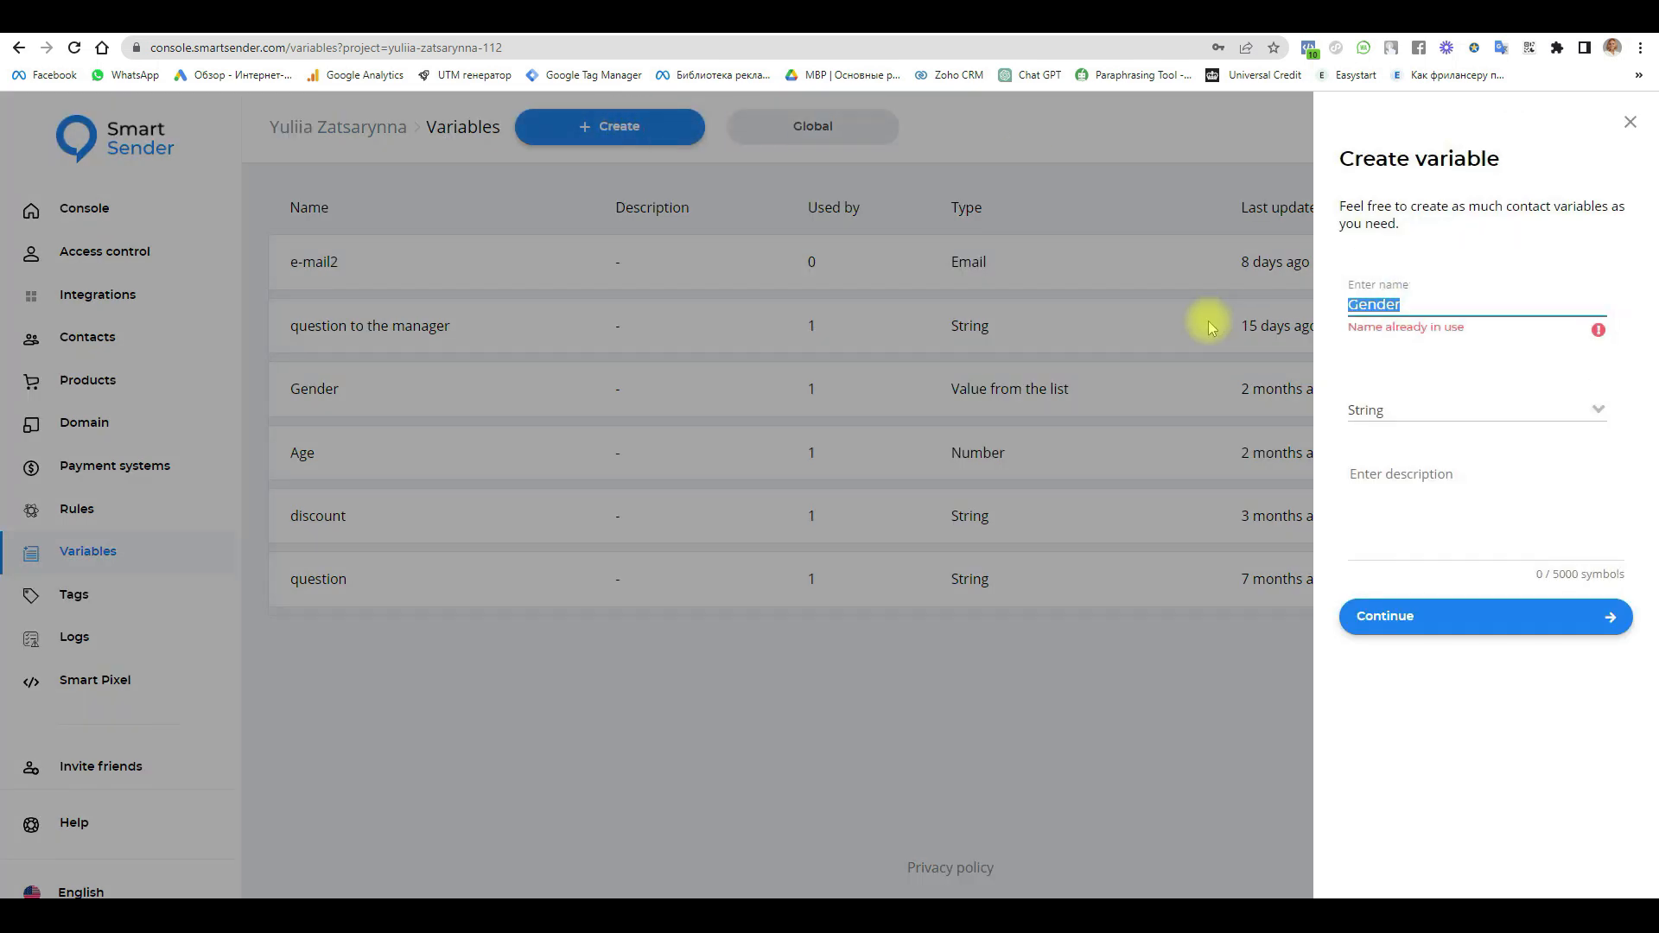
type("City")
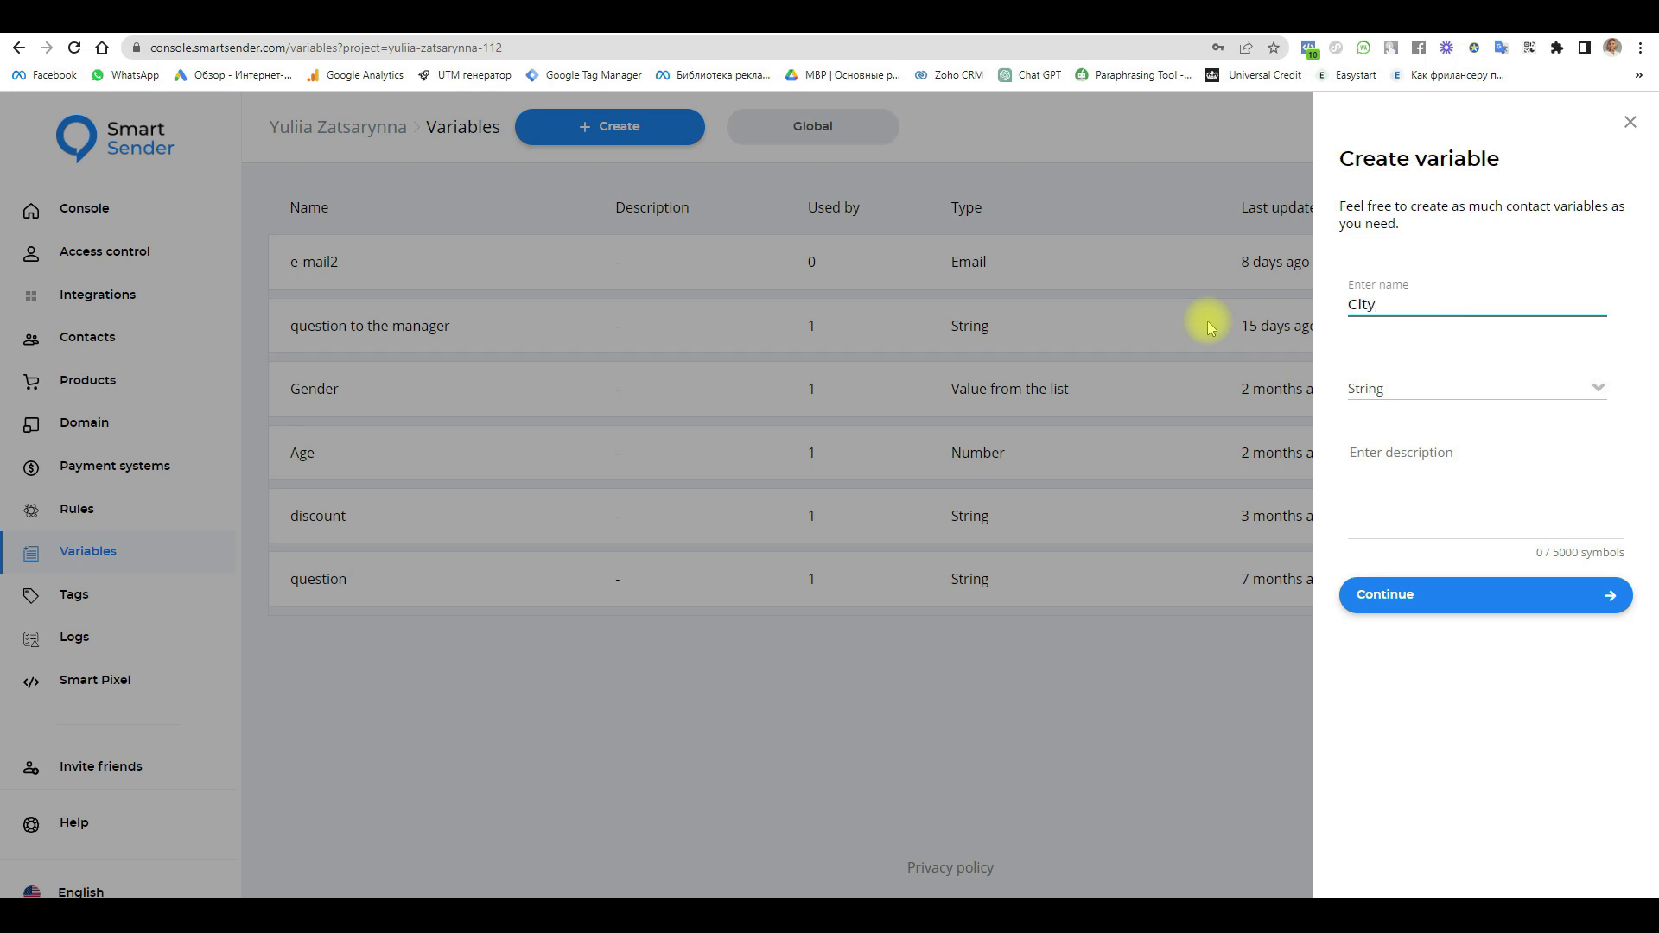
left_click(1481, 388)
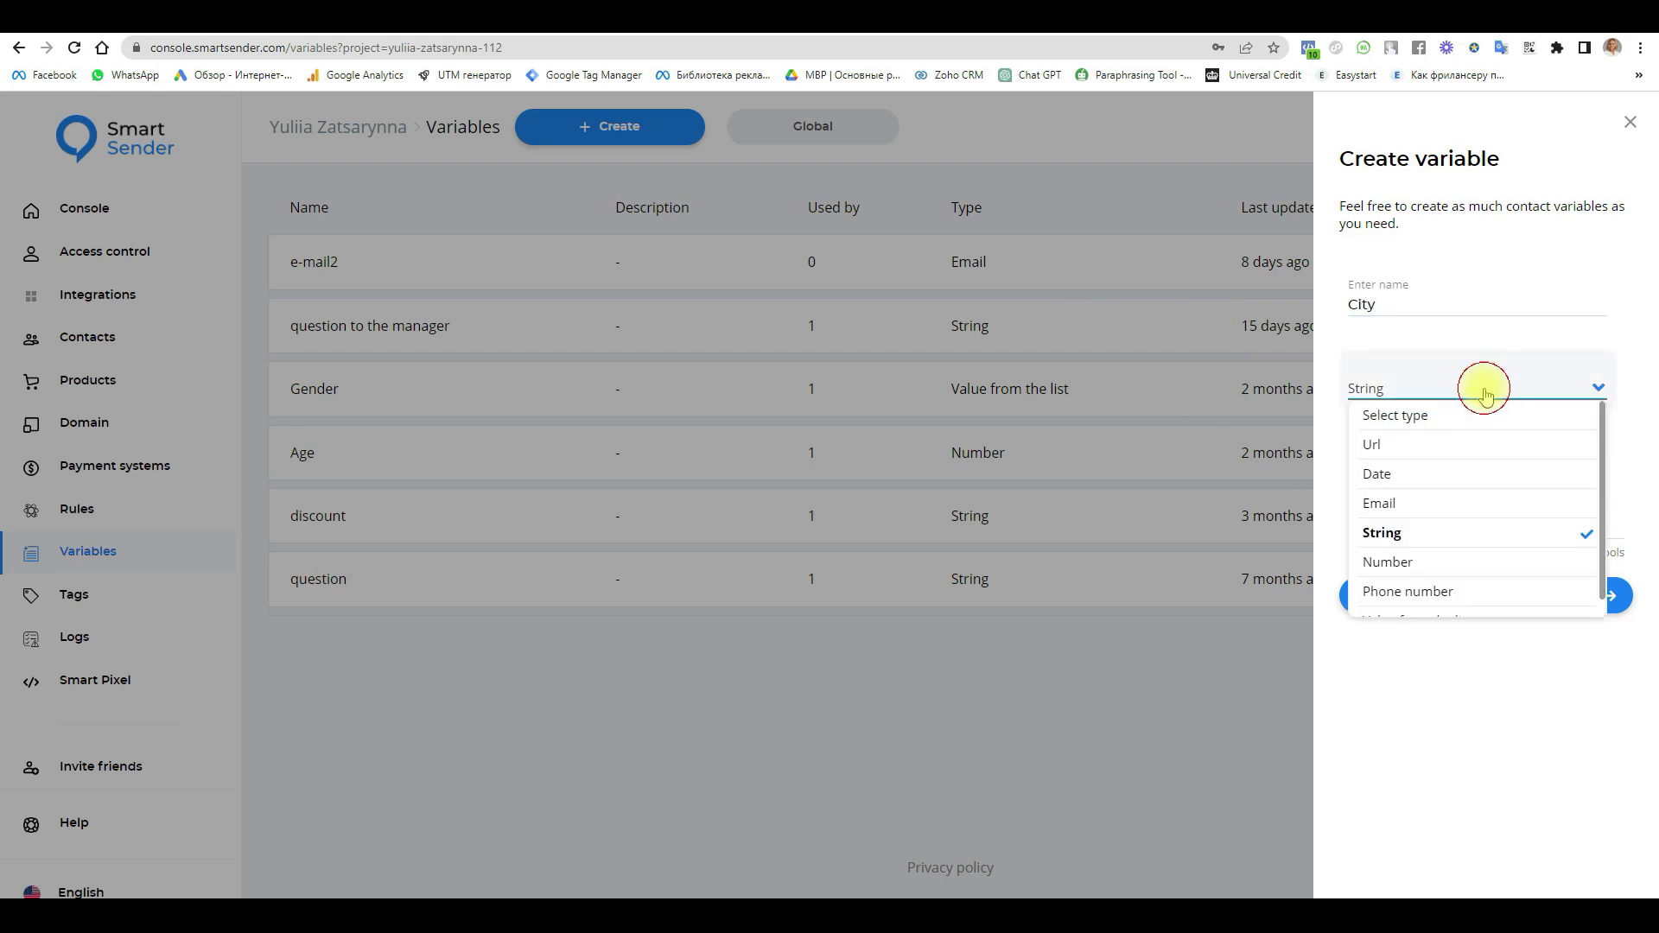
left_click(1400, 538)
left_click(1426, 592)
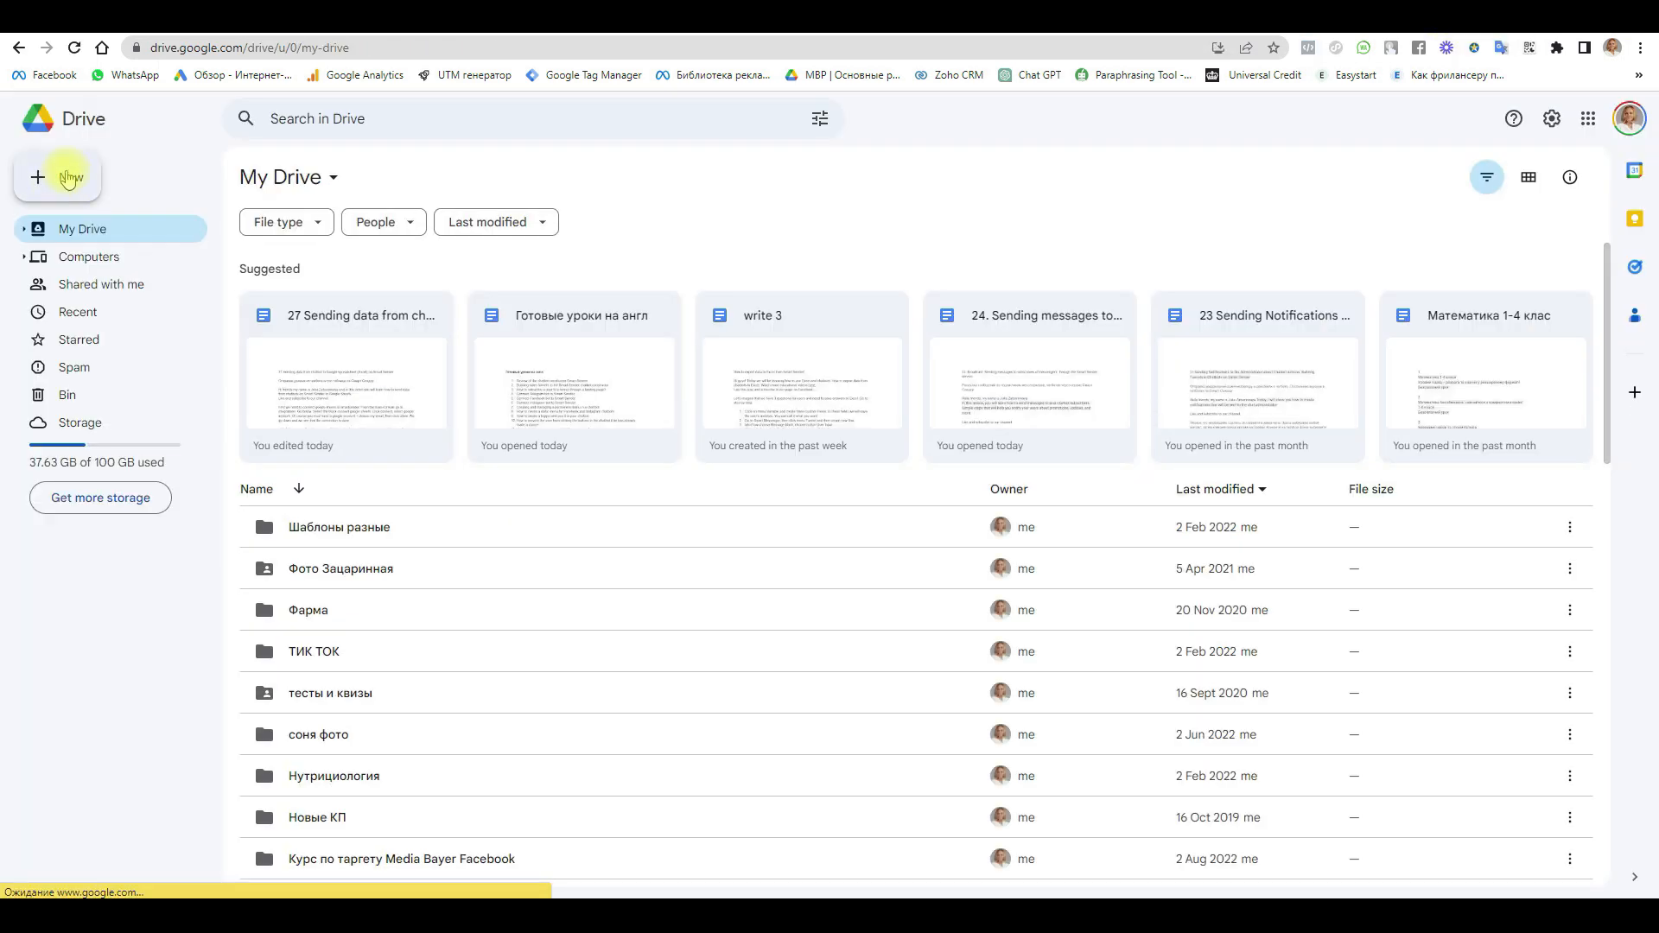
Step: In Google Drive, create a new Google Sheets spreadsheet and rename it Questionnaire
left_click(65, 178)
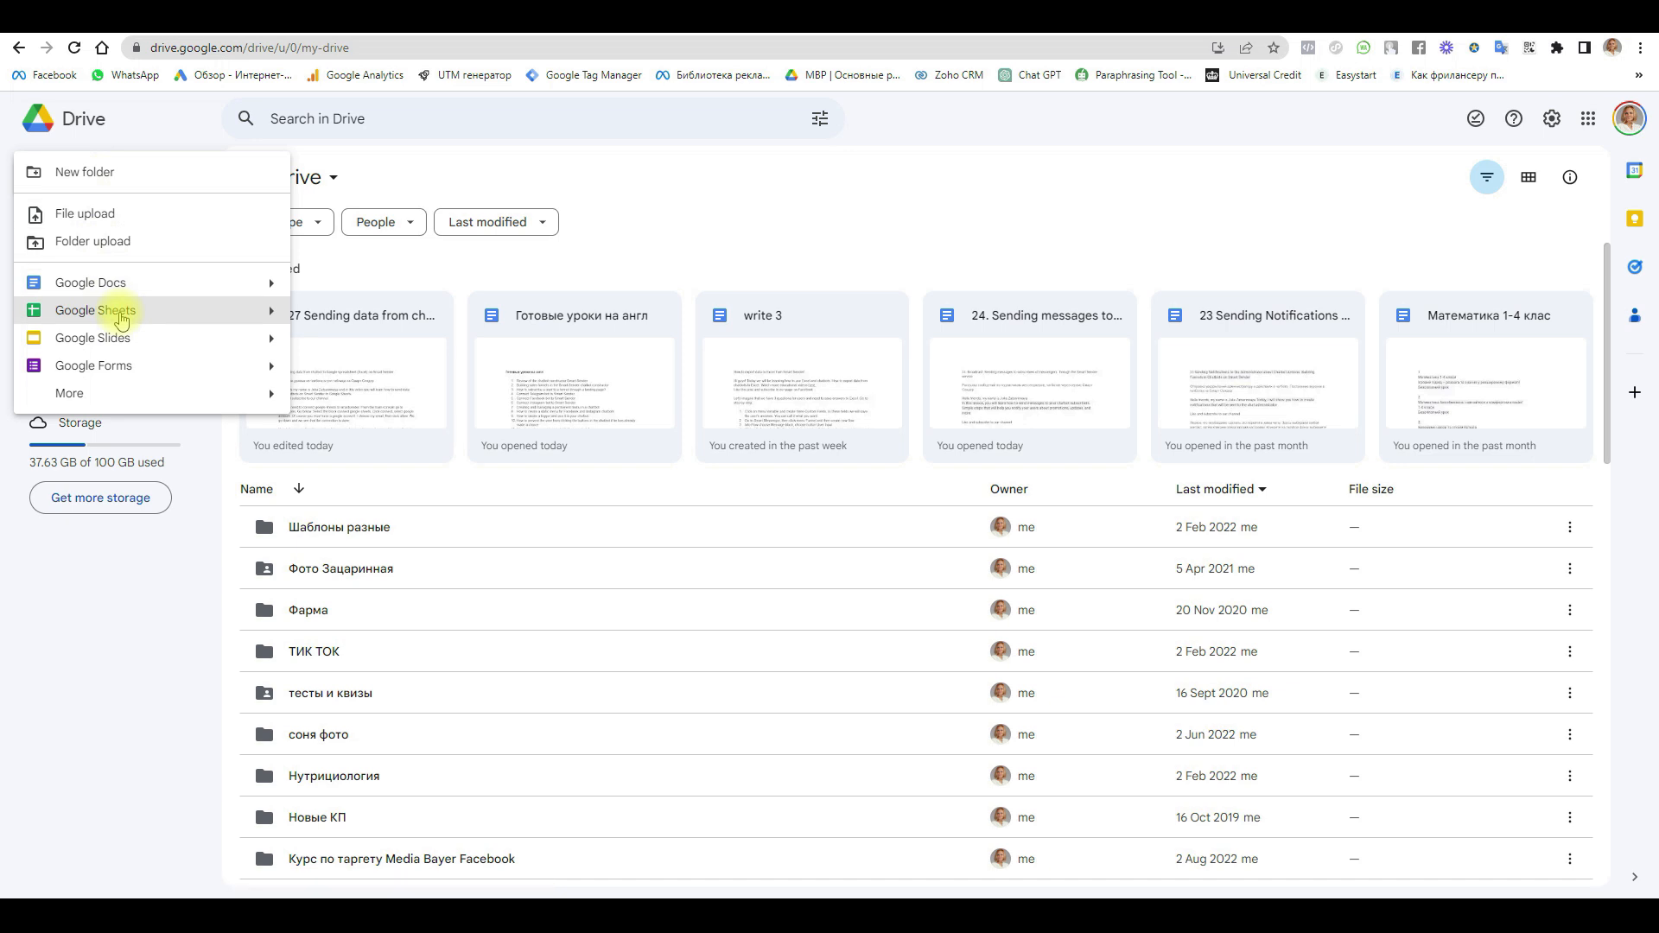
left_click(117, 318)
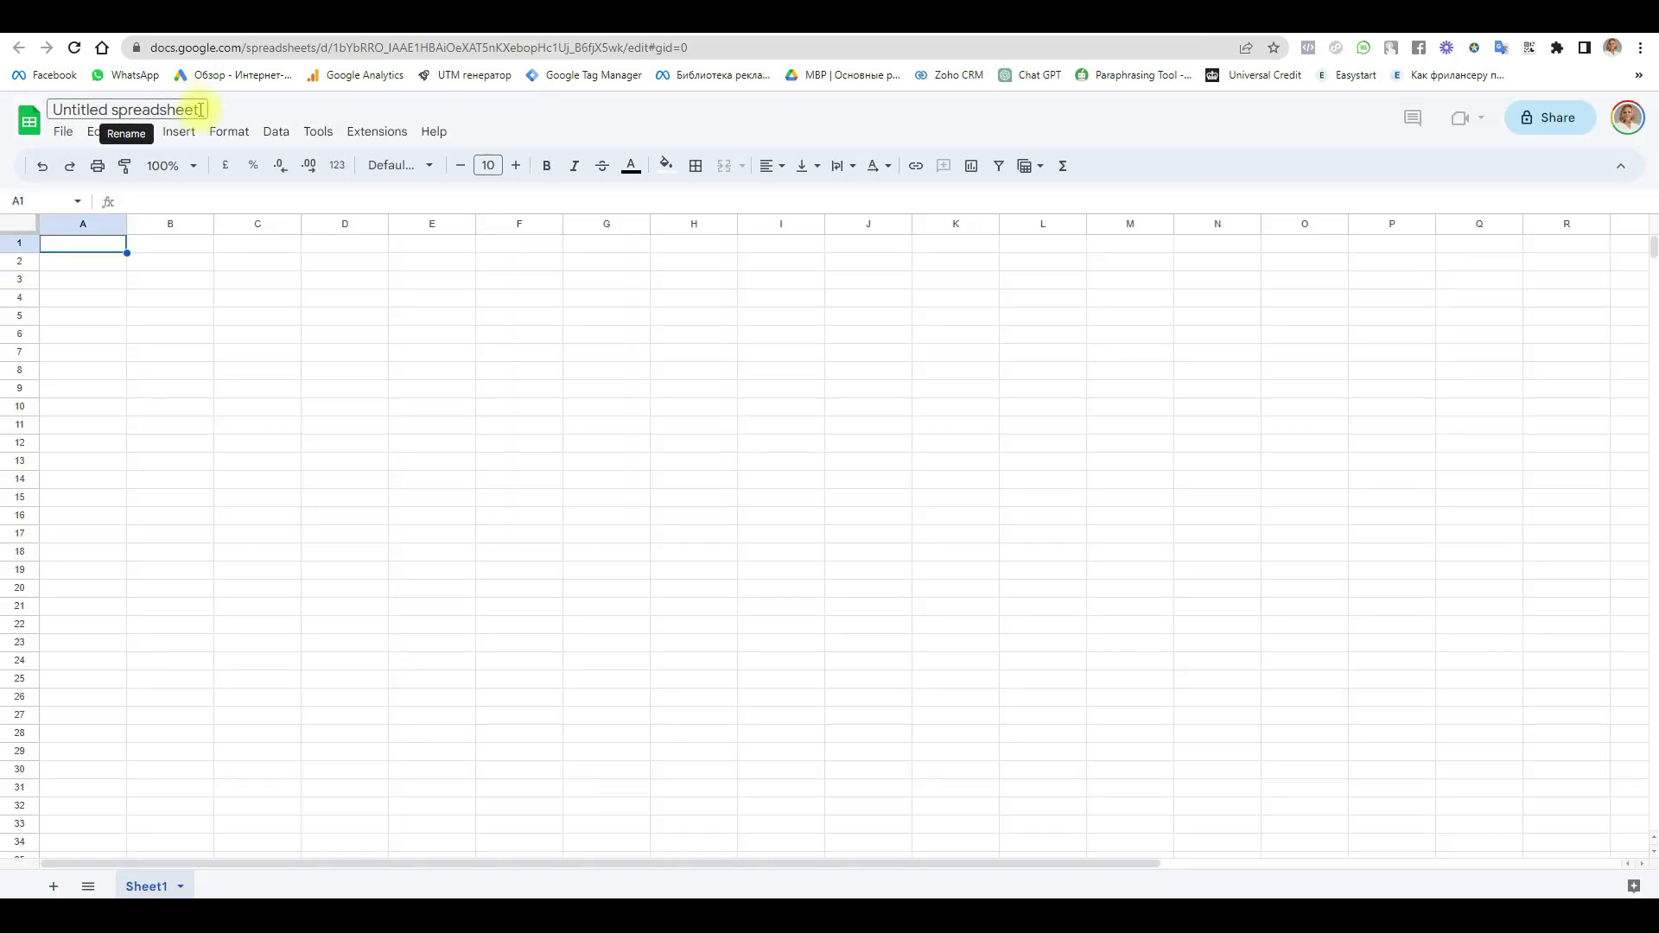
left_click(201, 111)
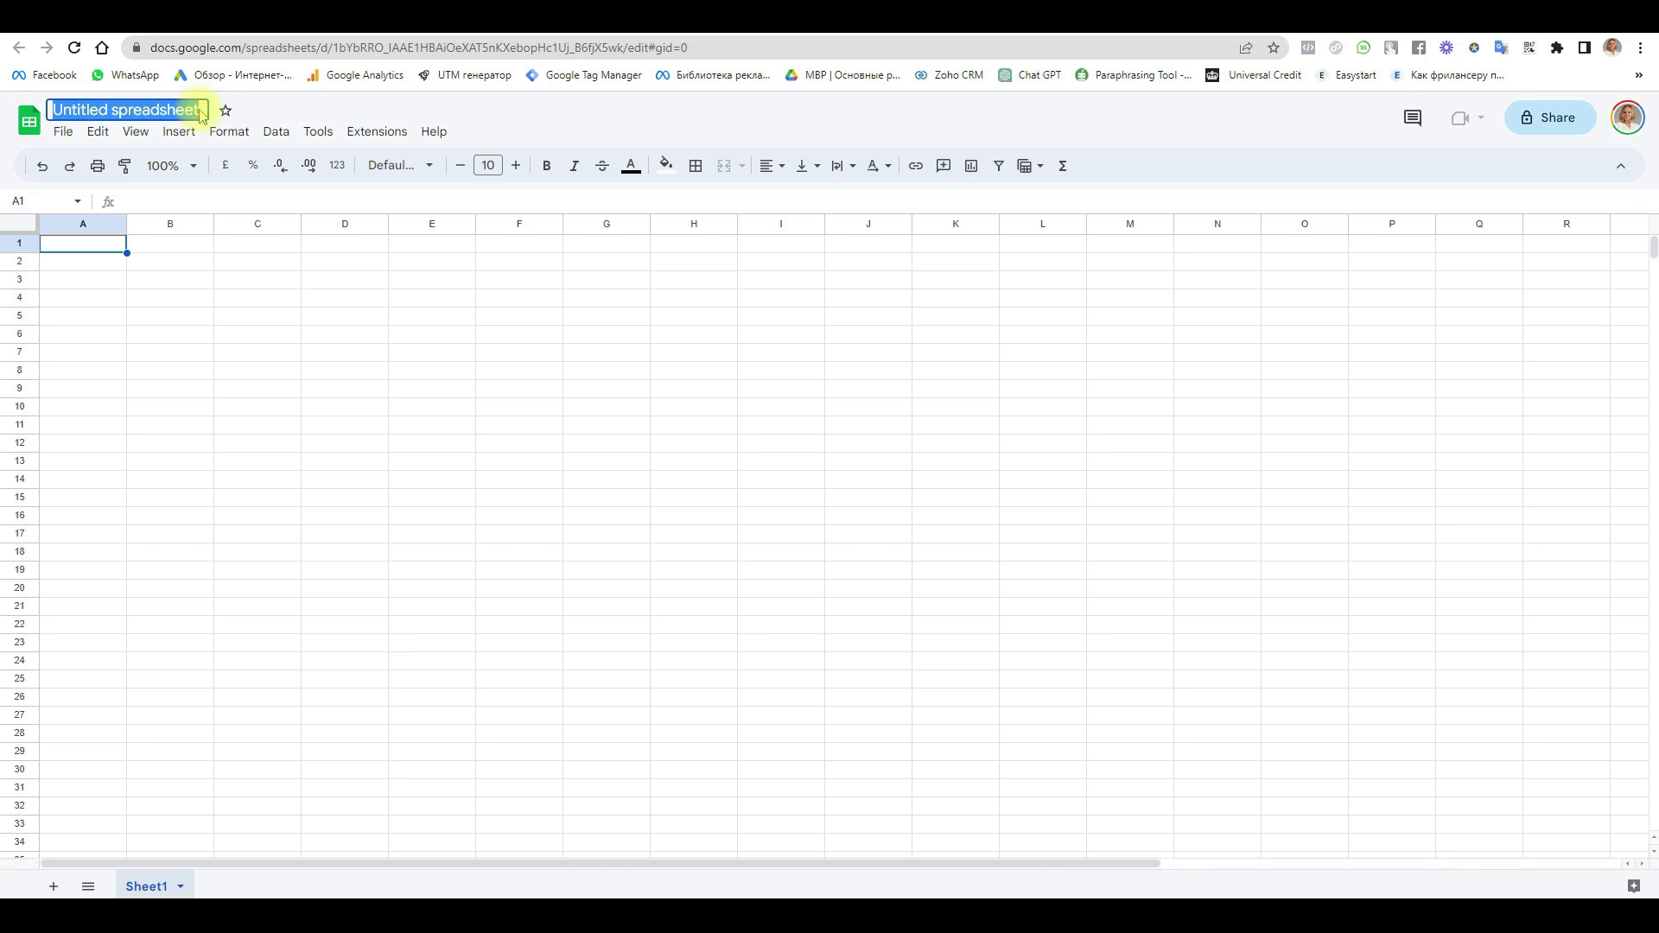
type("Questionn")
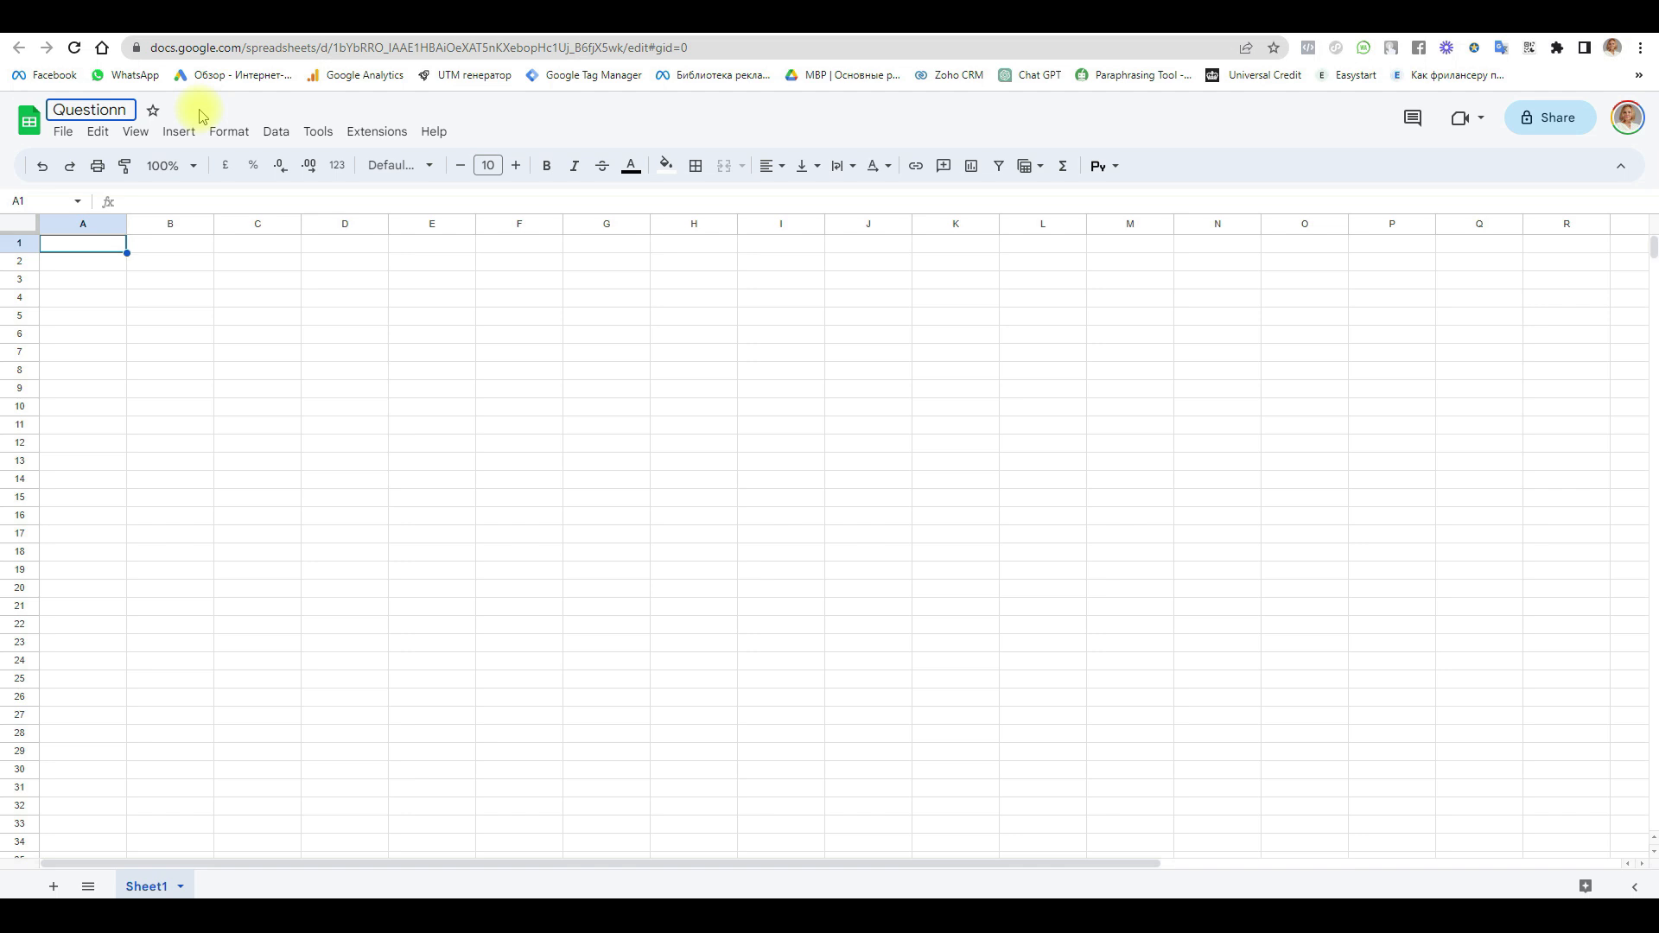
type("aire")
left_click(126, 281)
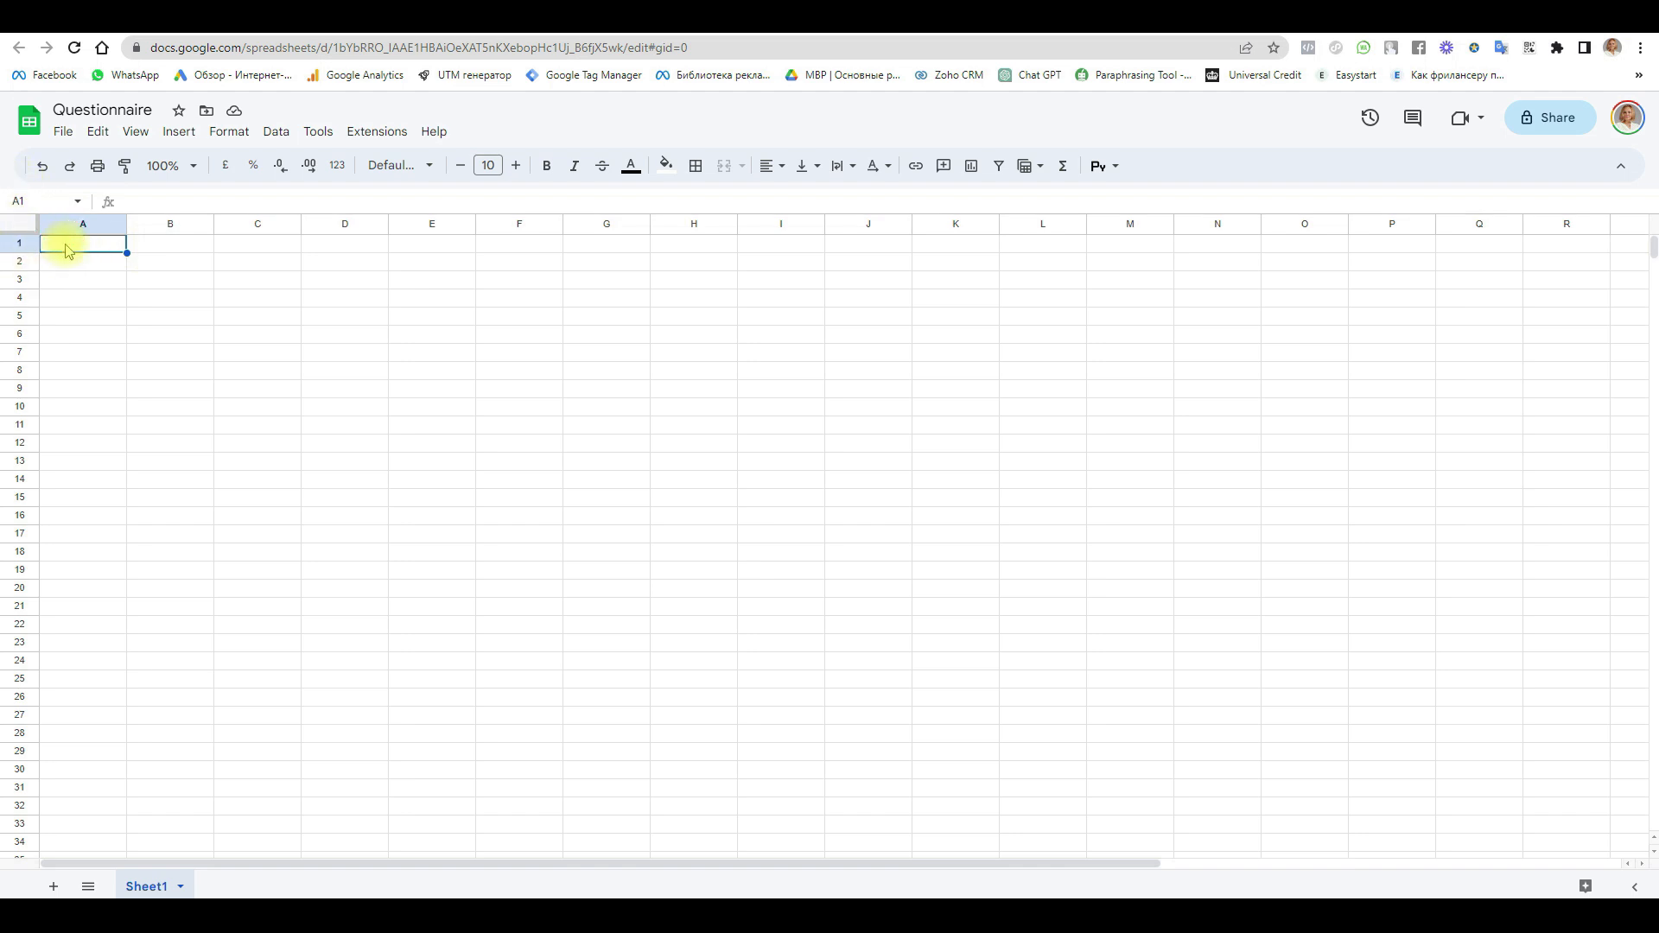
Step: Fill row 1 of the Questionnaire sheet, columns A to E, with the headers ID, Name, Age, Gender and City
type("ID")
key("Tab")
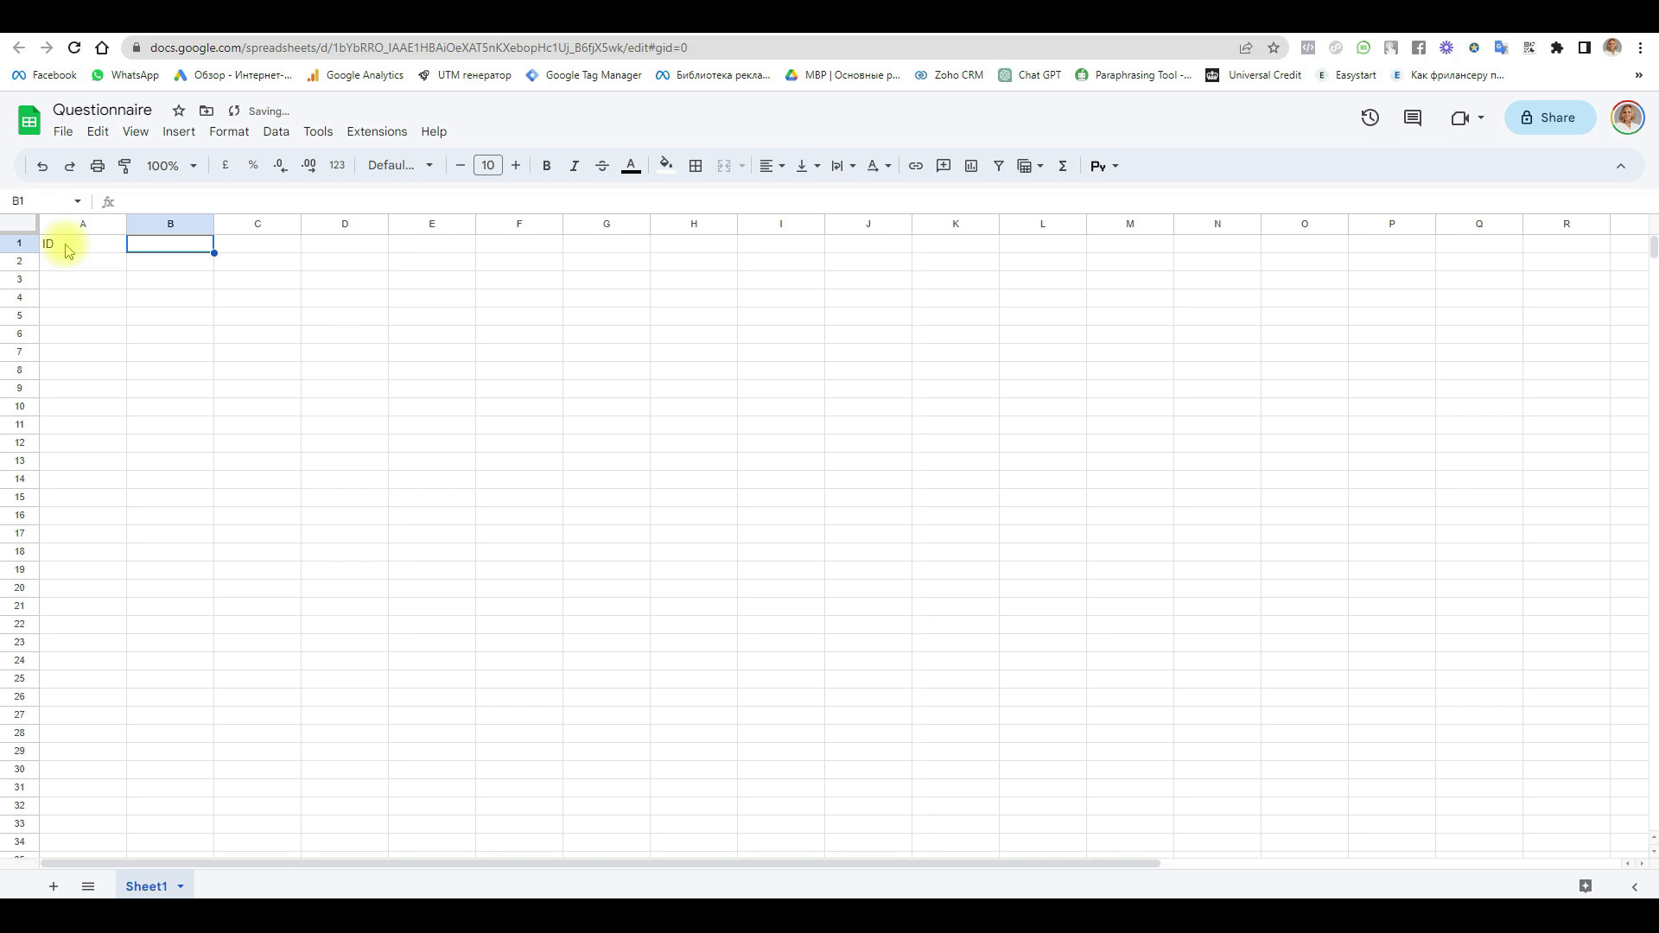
type("Name")
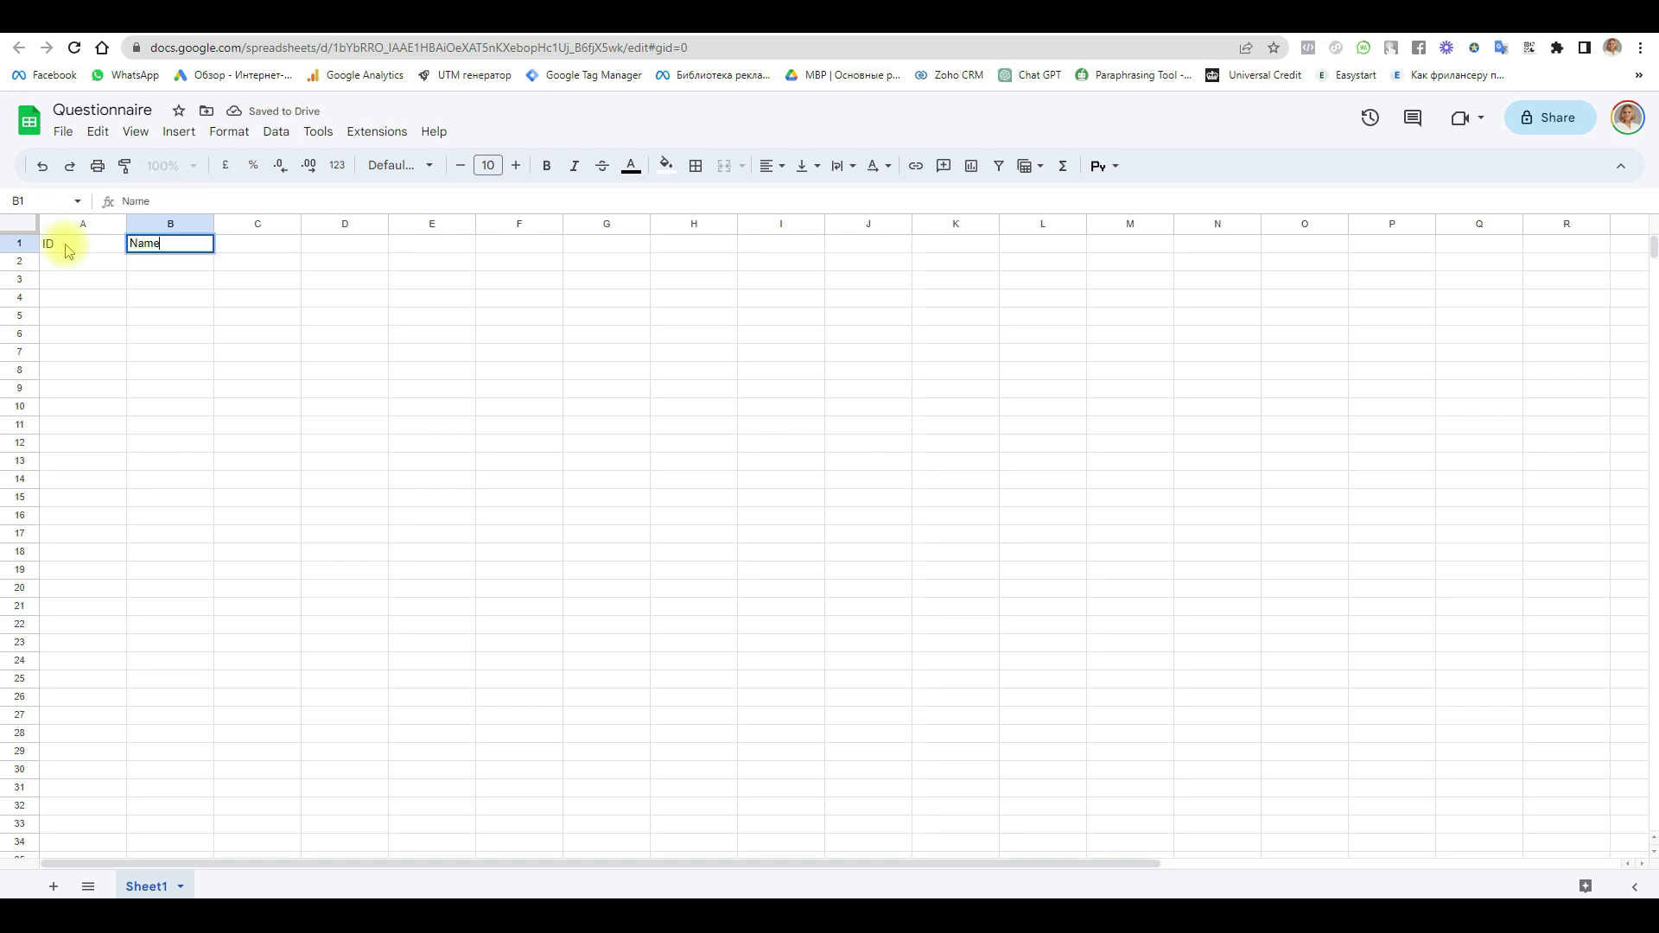
key("Tab")
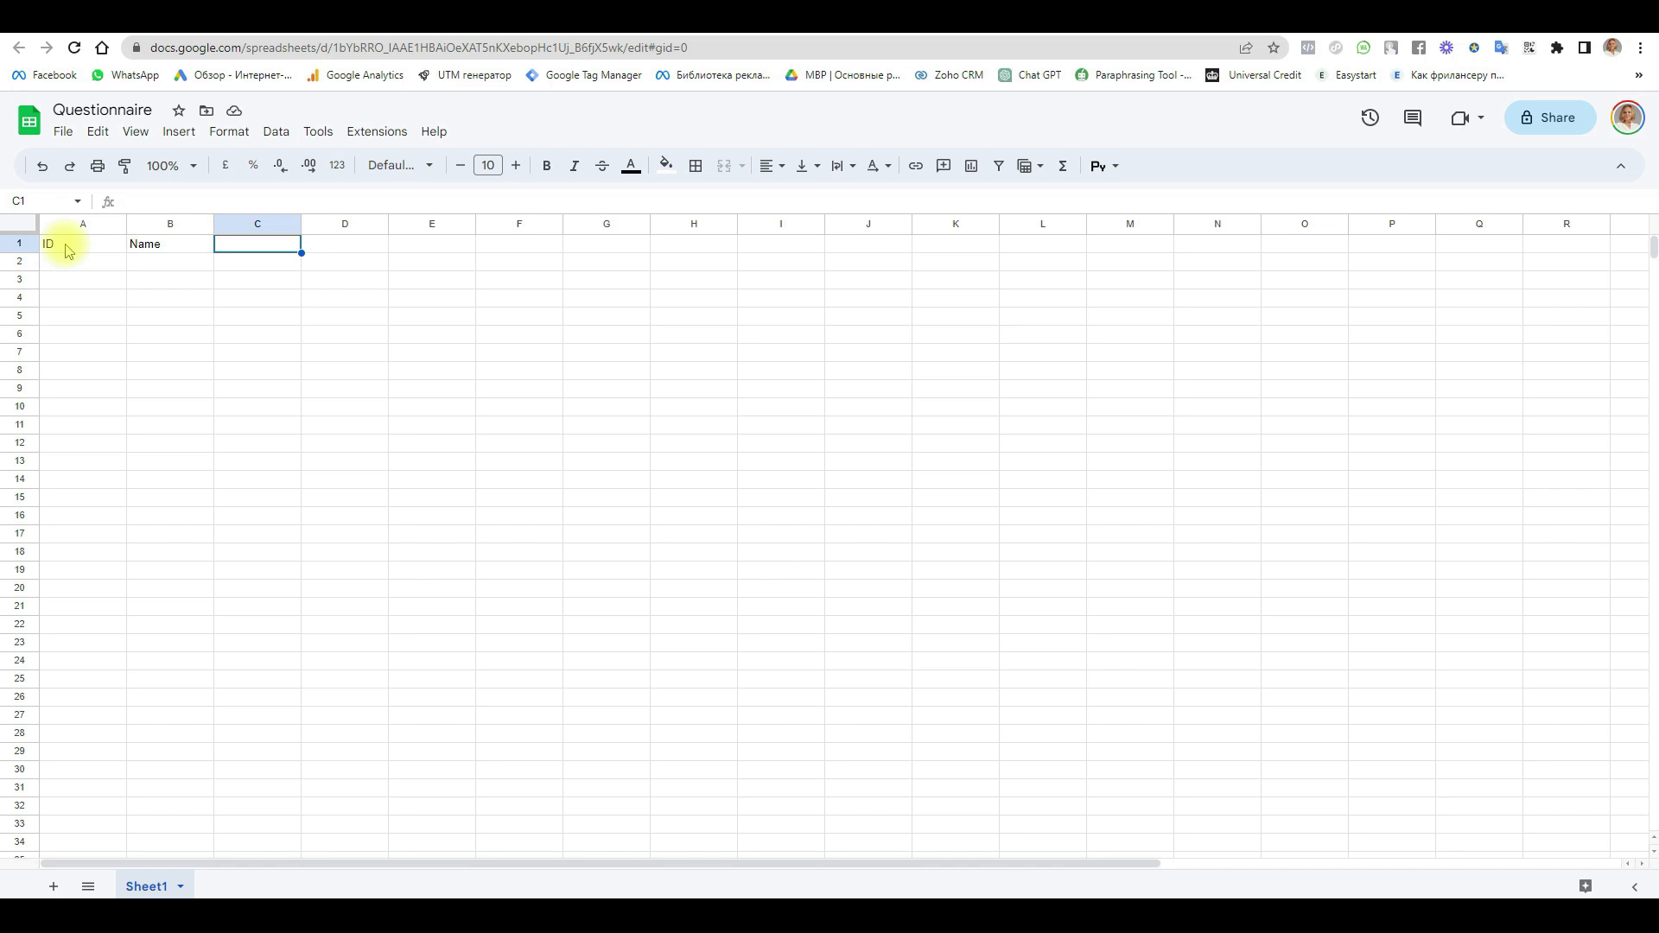
type("Age")
key("Tab")
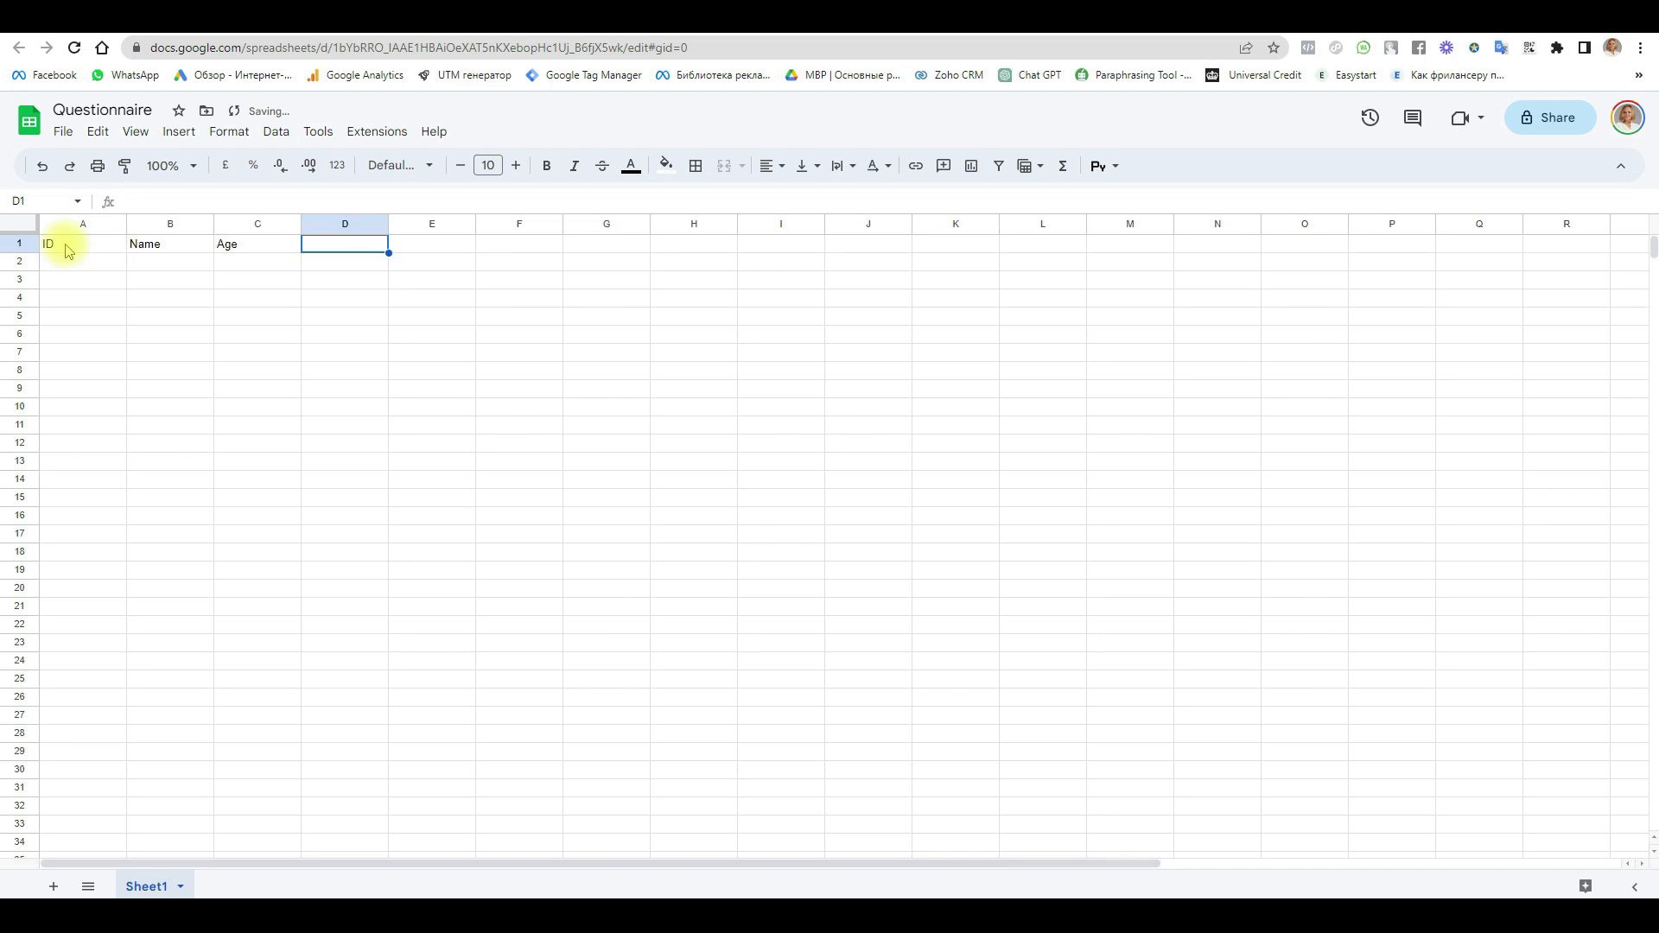
type("Gender")
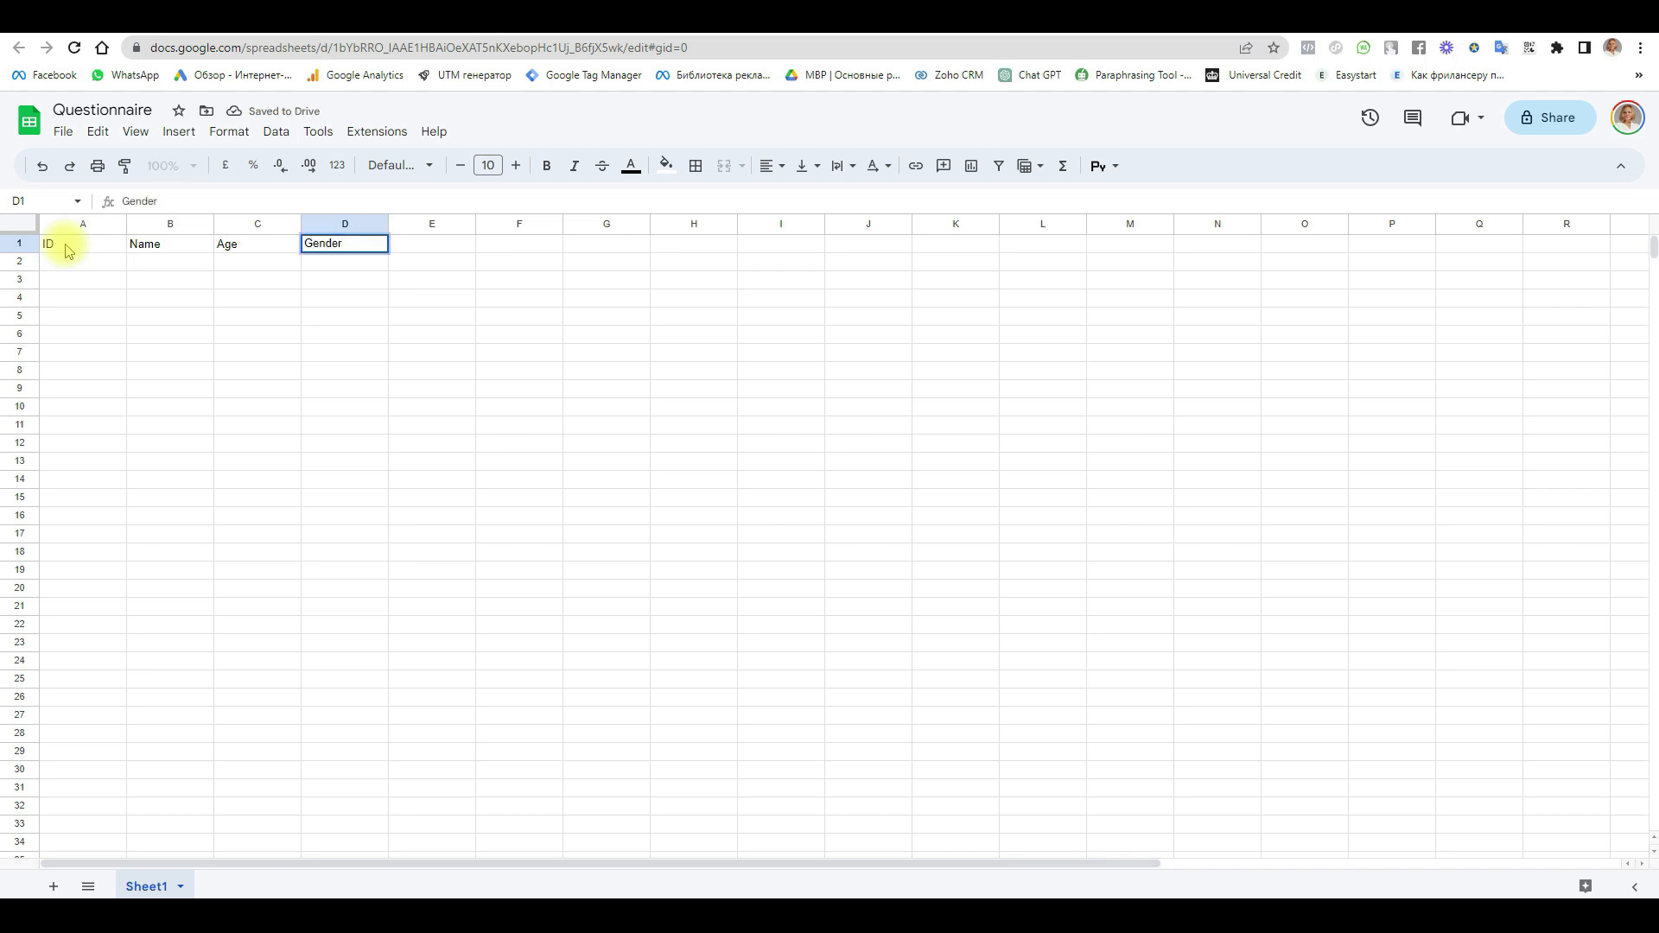
key("Tab")
type("City")
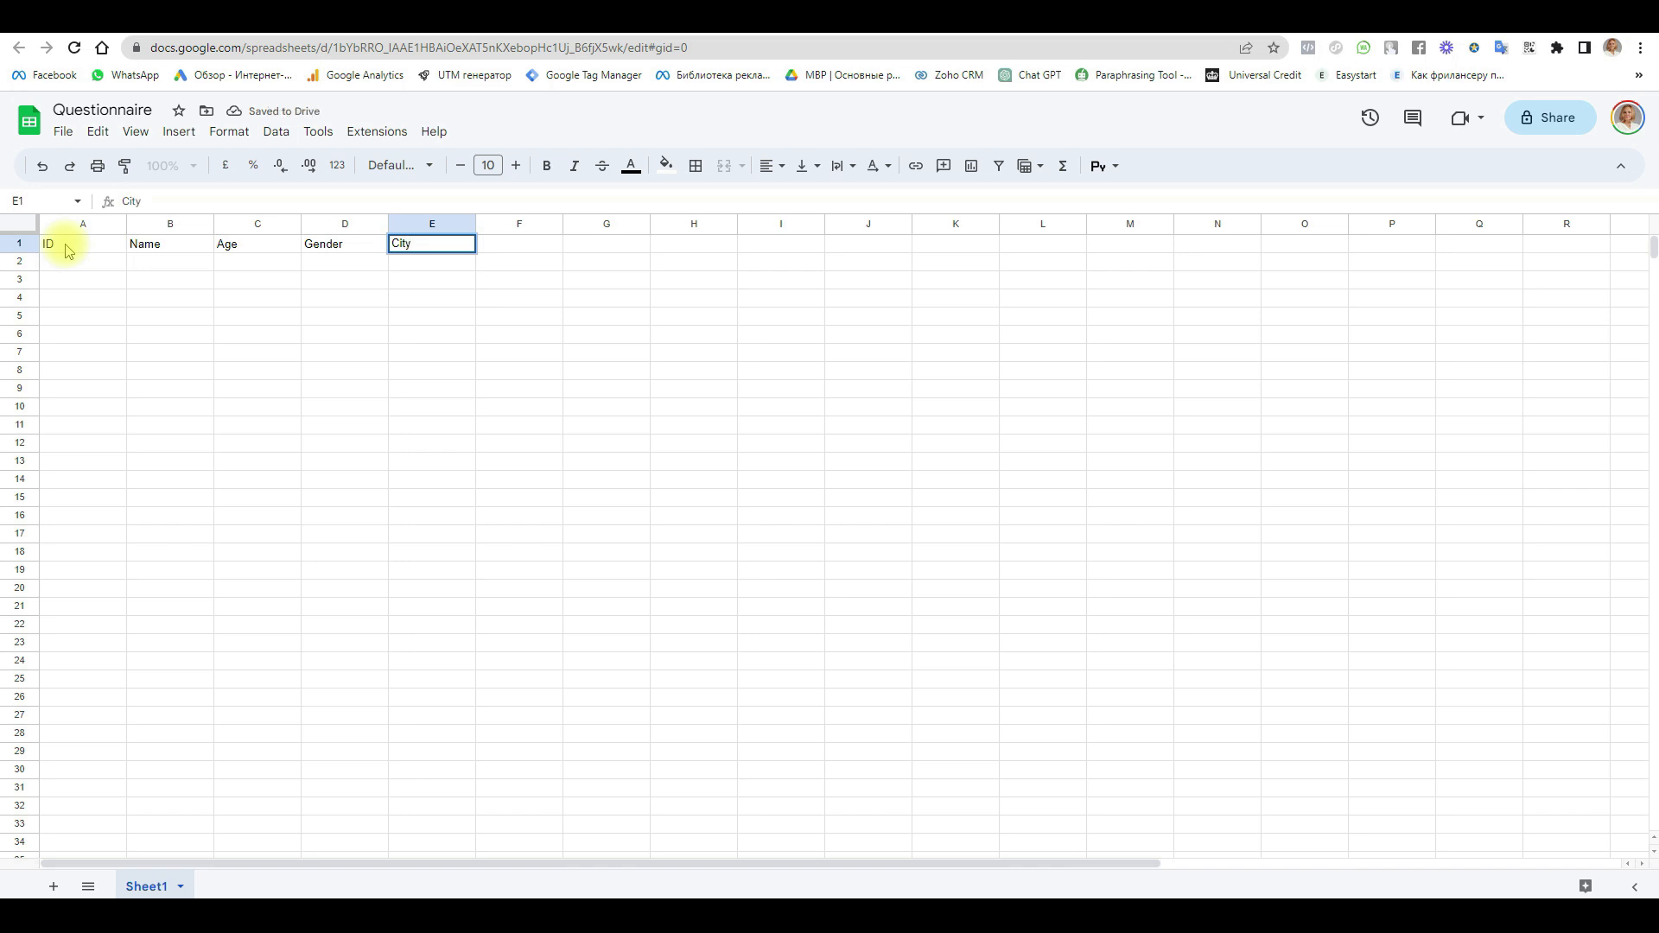
left_click(95, 408)
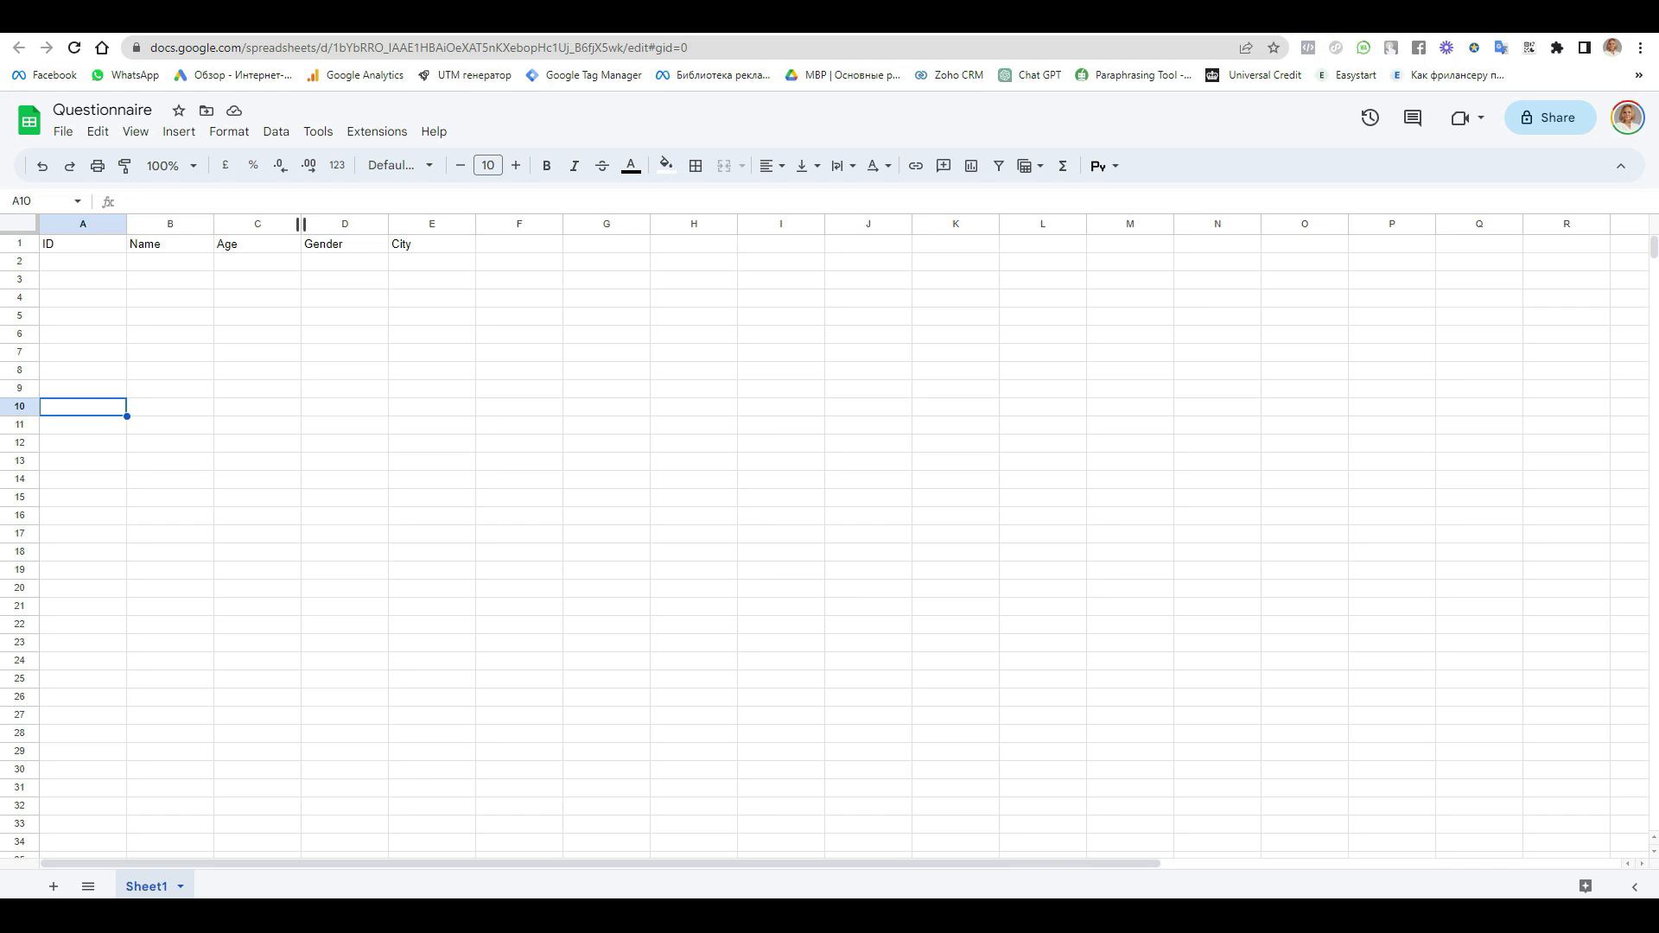
Step: Switch to Smart Sender and create a new Smart Messenger funnel named Google
left_click(365, 18)
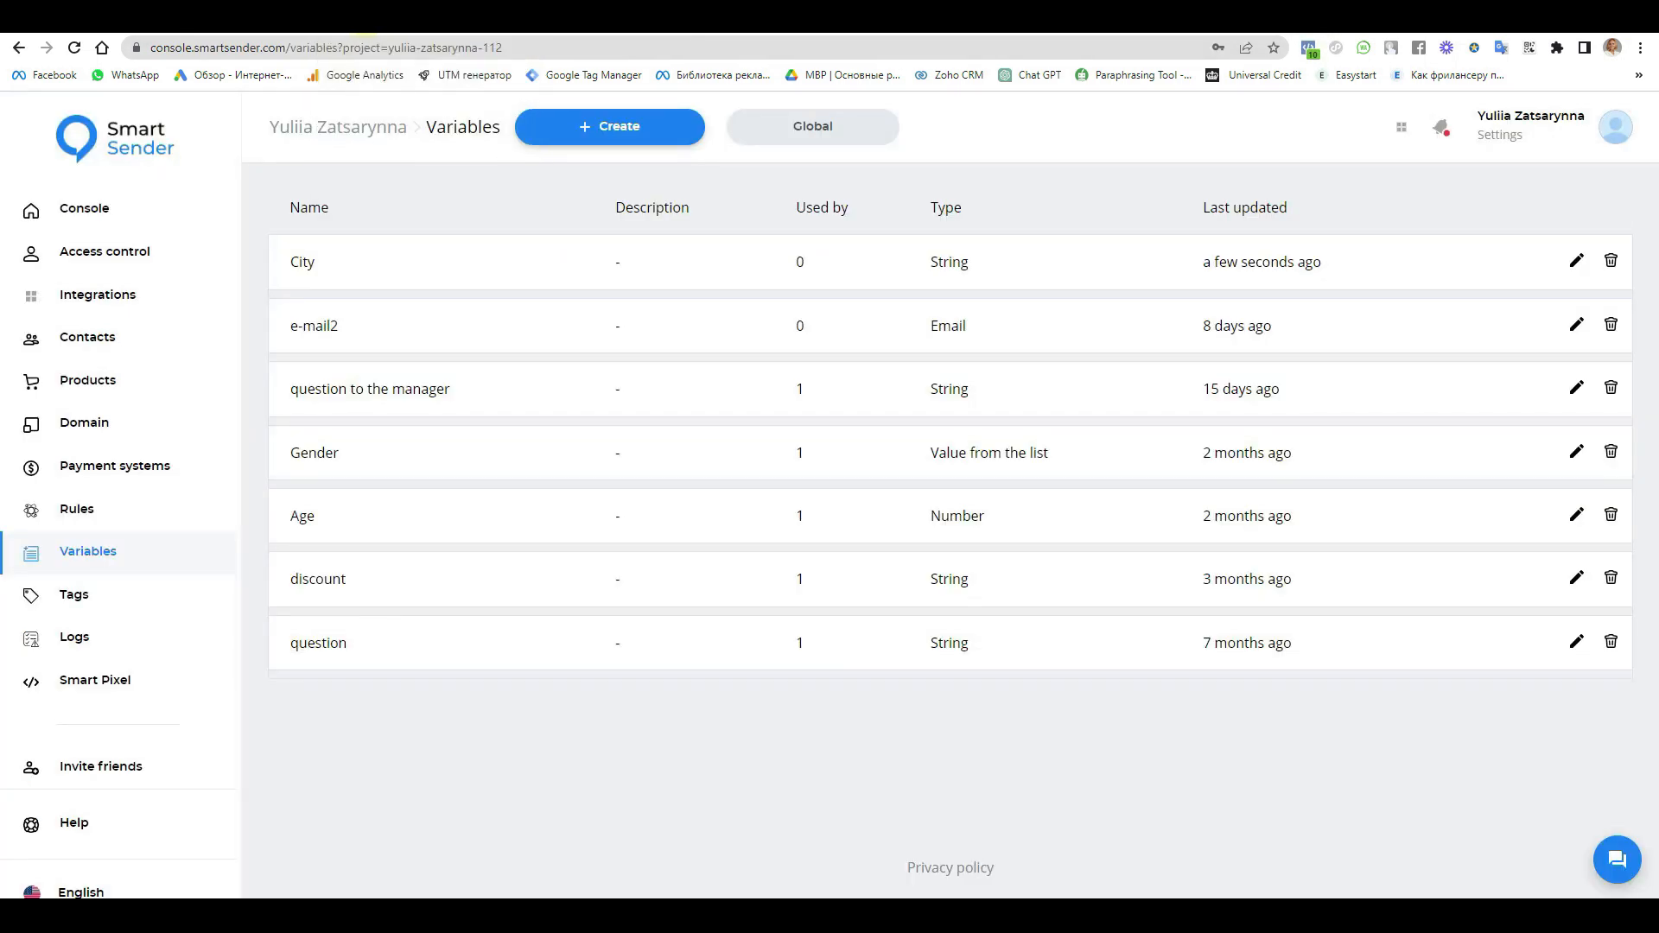
left_click(83, 209)
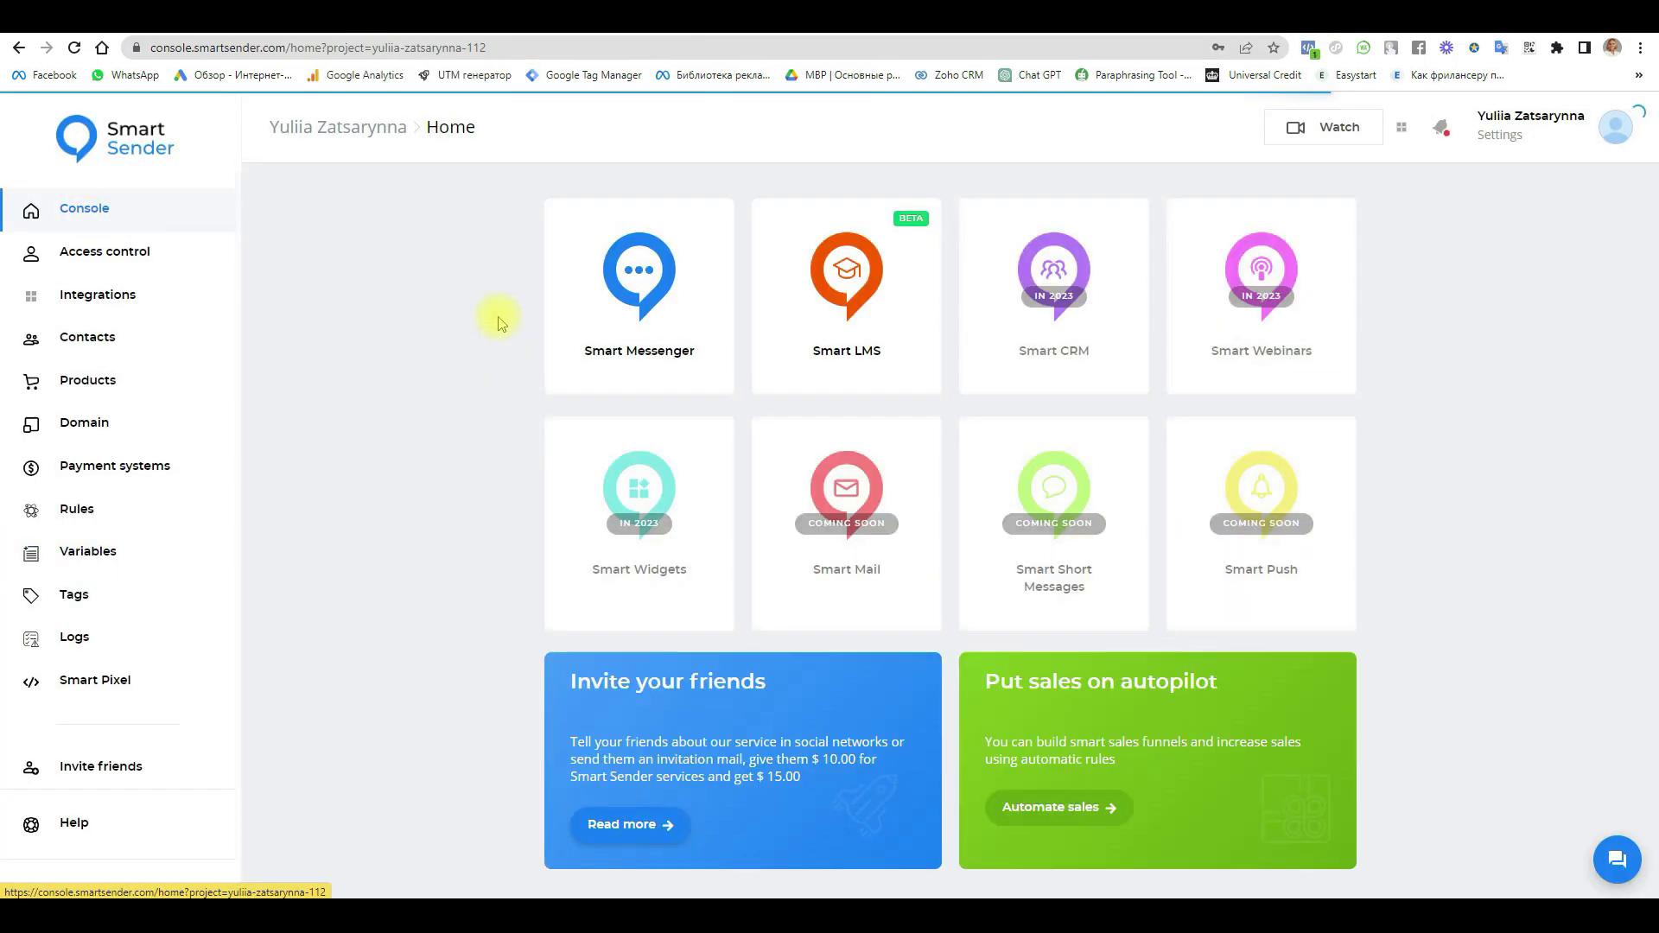
left_click(642, 278)
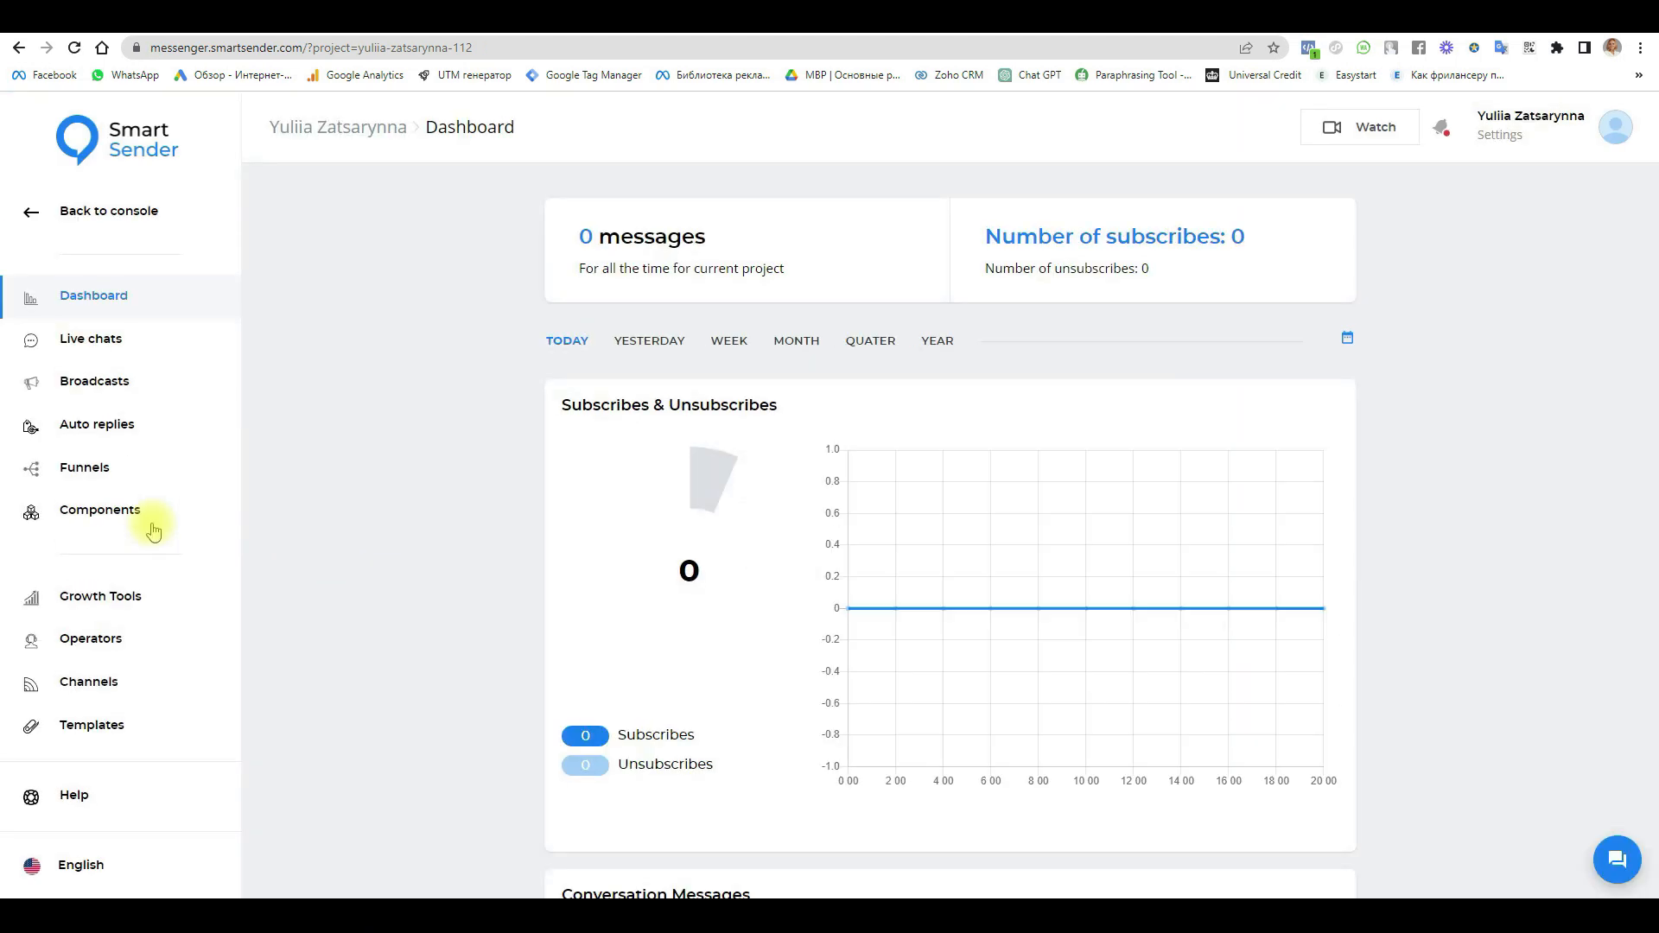
left_click(93, 472)
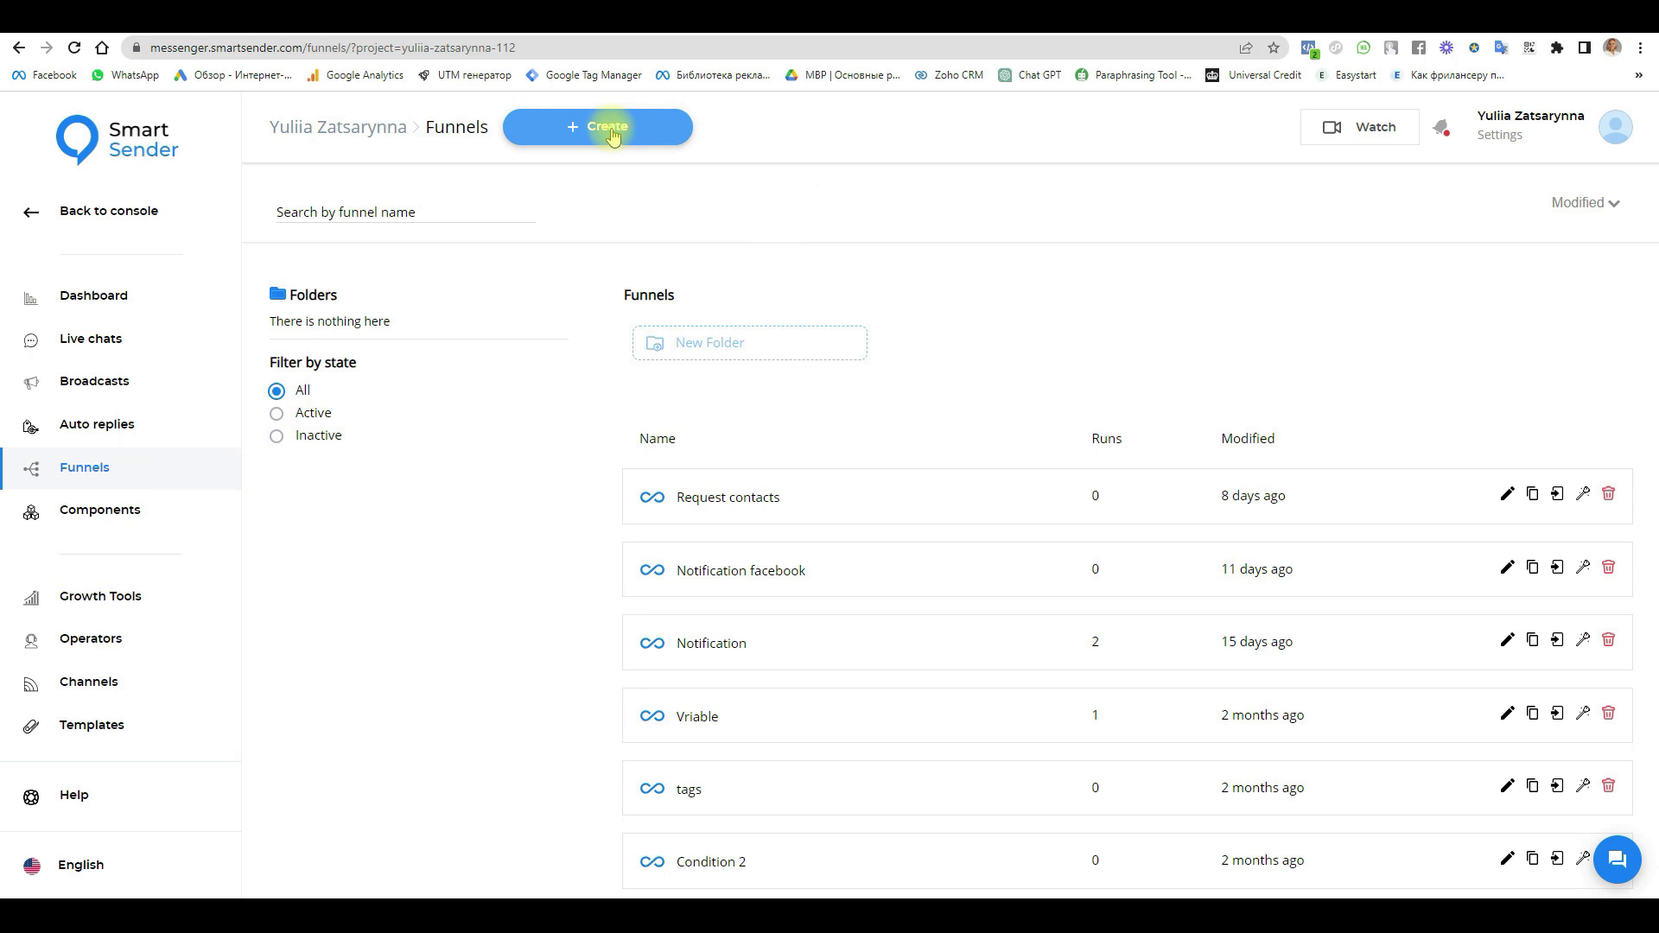
left_click(610, 128)
left_click(709, 485)
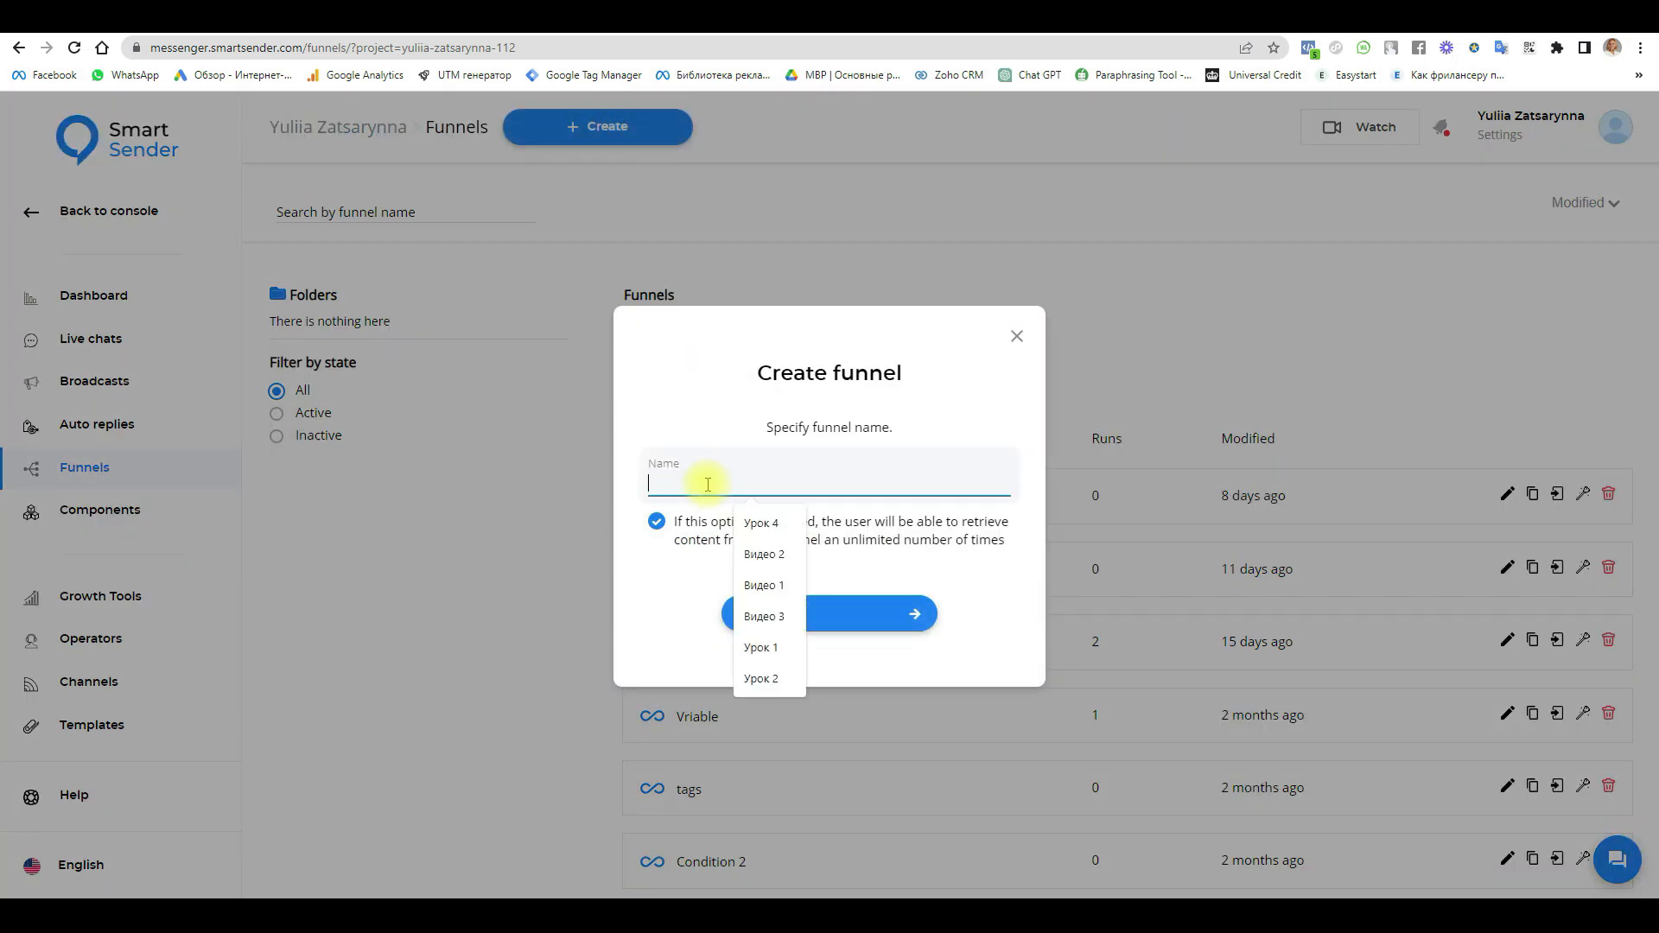
type("Google")
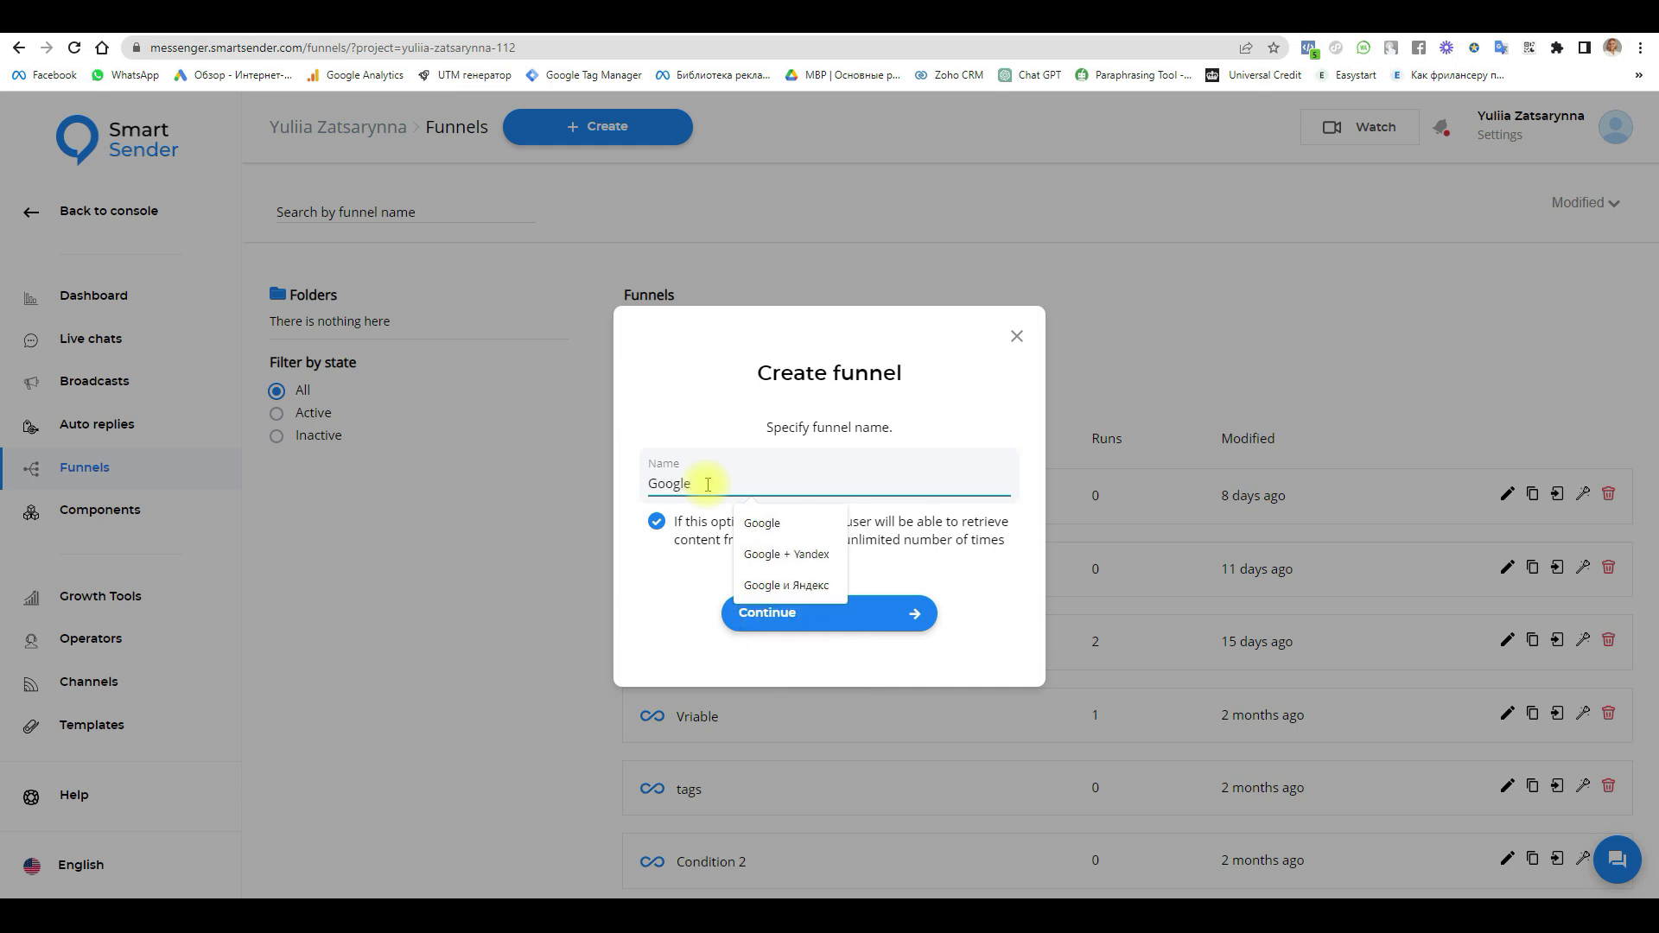
left_click(822, 611)
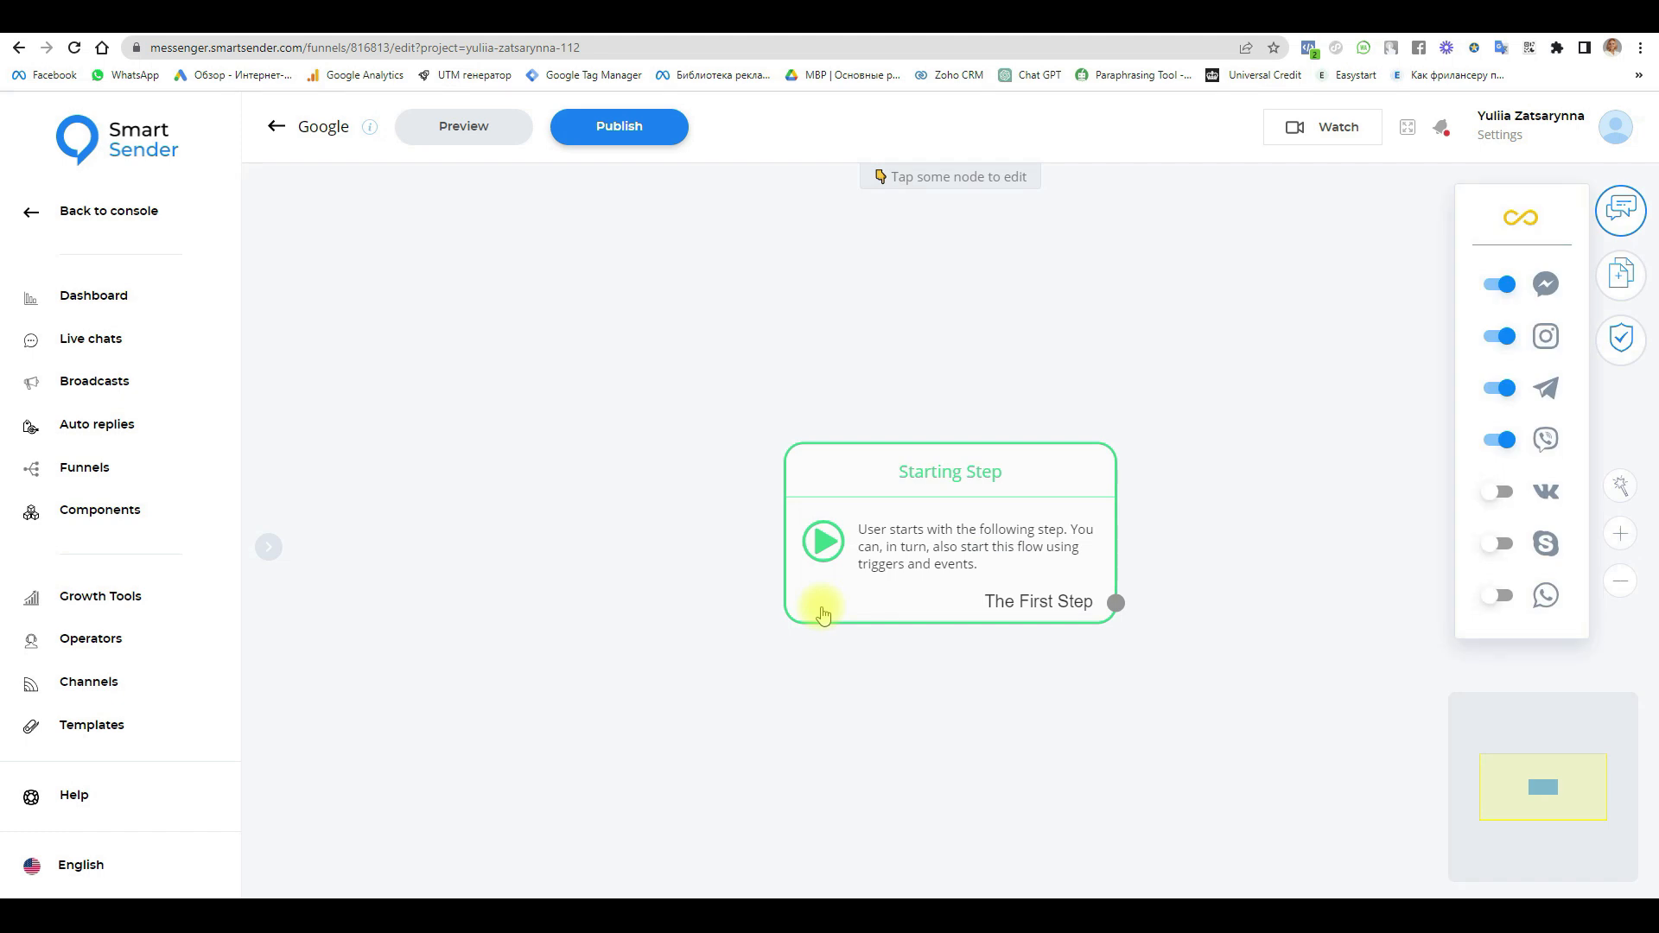
Step: Add a Send Message block beside the Starting Step and connect The First Step output to it
left_click_drag(1073, 490, 620, 417)
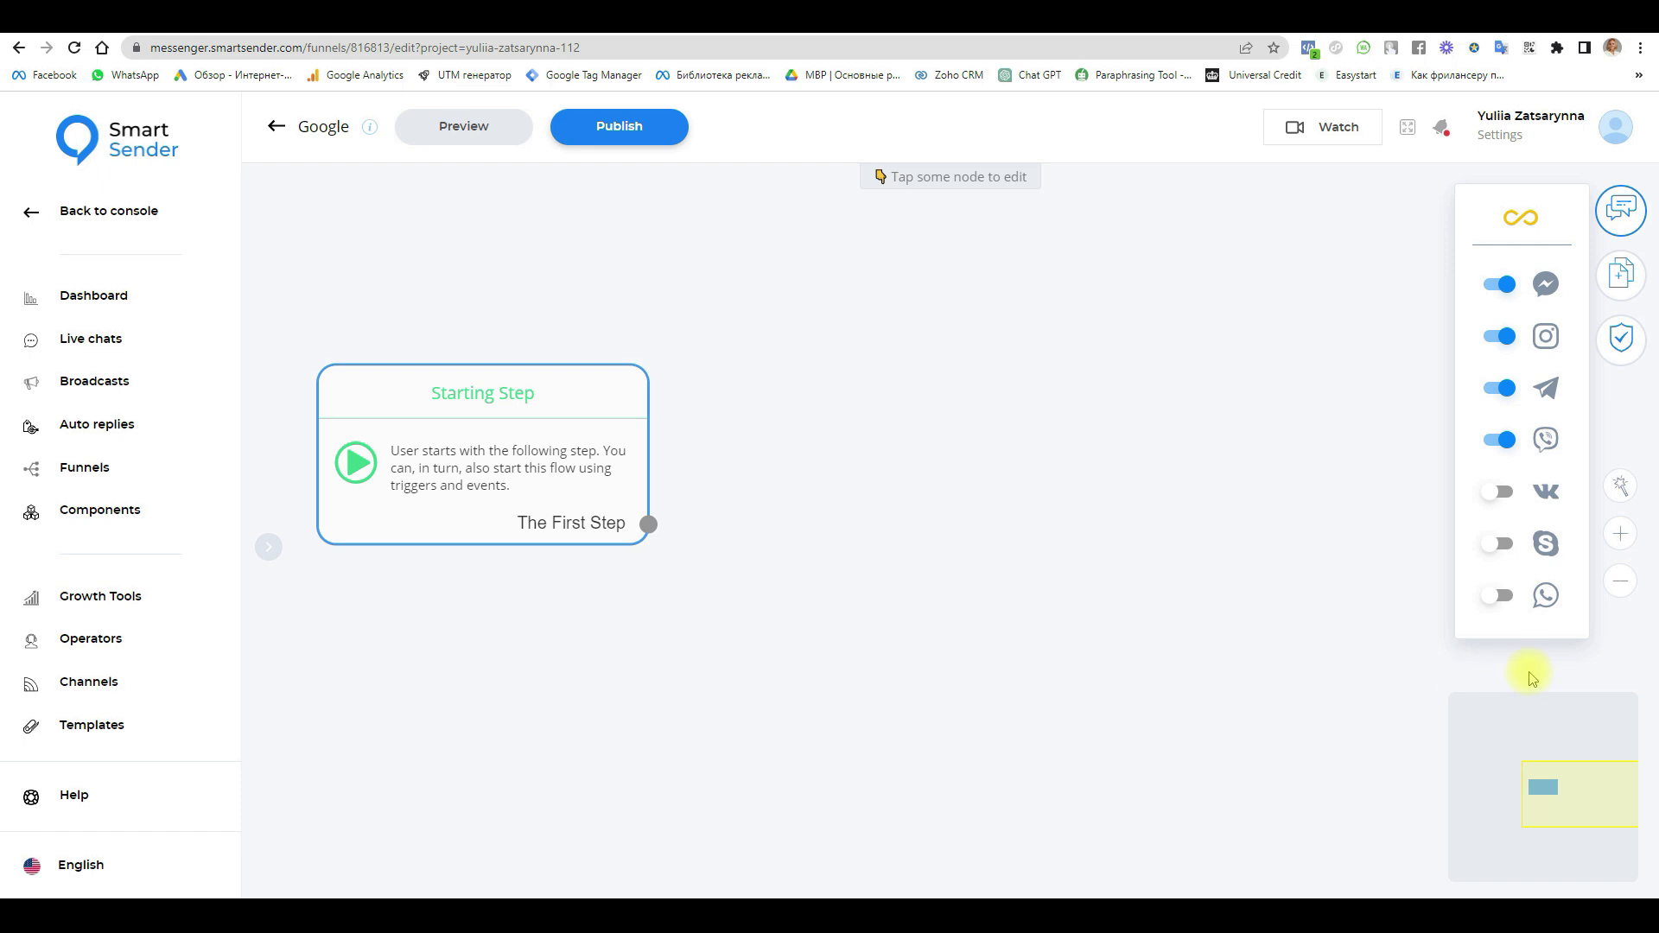
left_click(1622, 274)
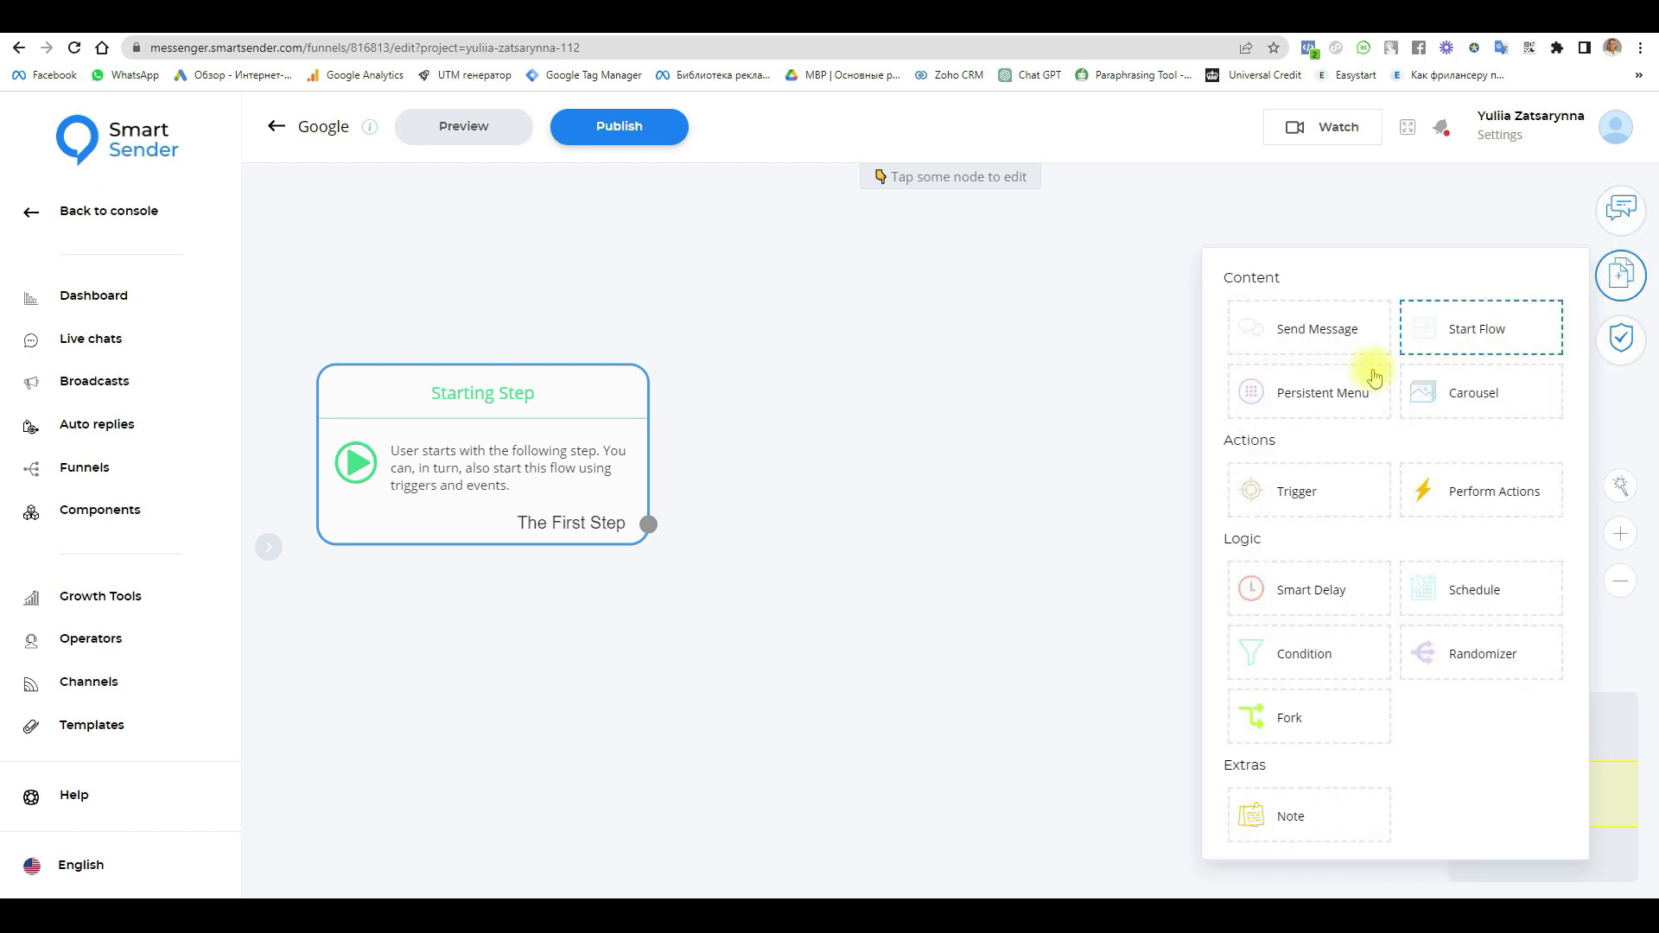
left_click(1338, 333)
left_click(1047, 512)
left_click_drag(648, 524, 867, 396)
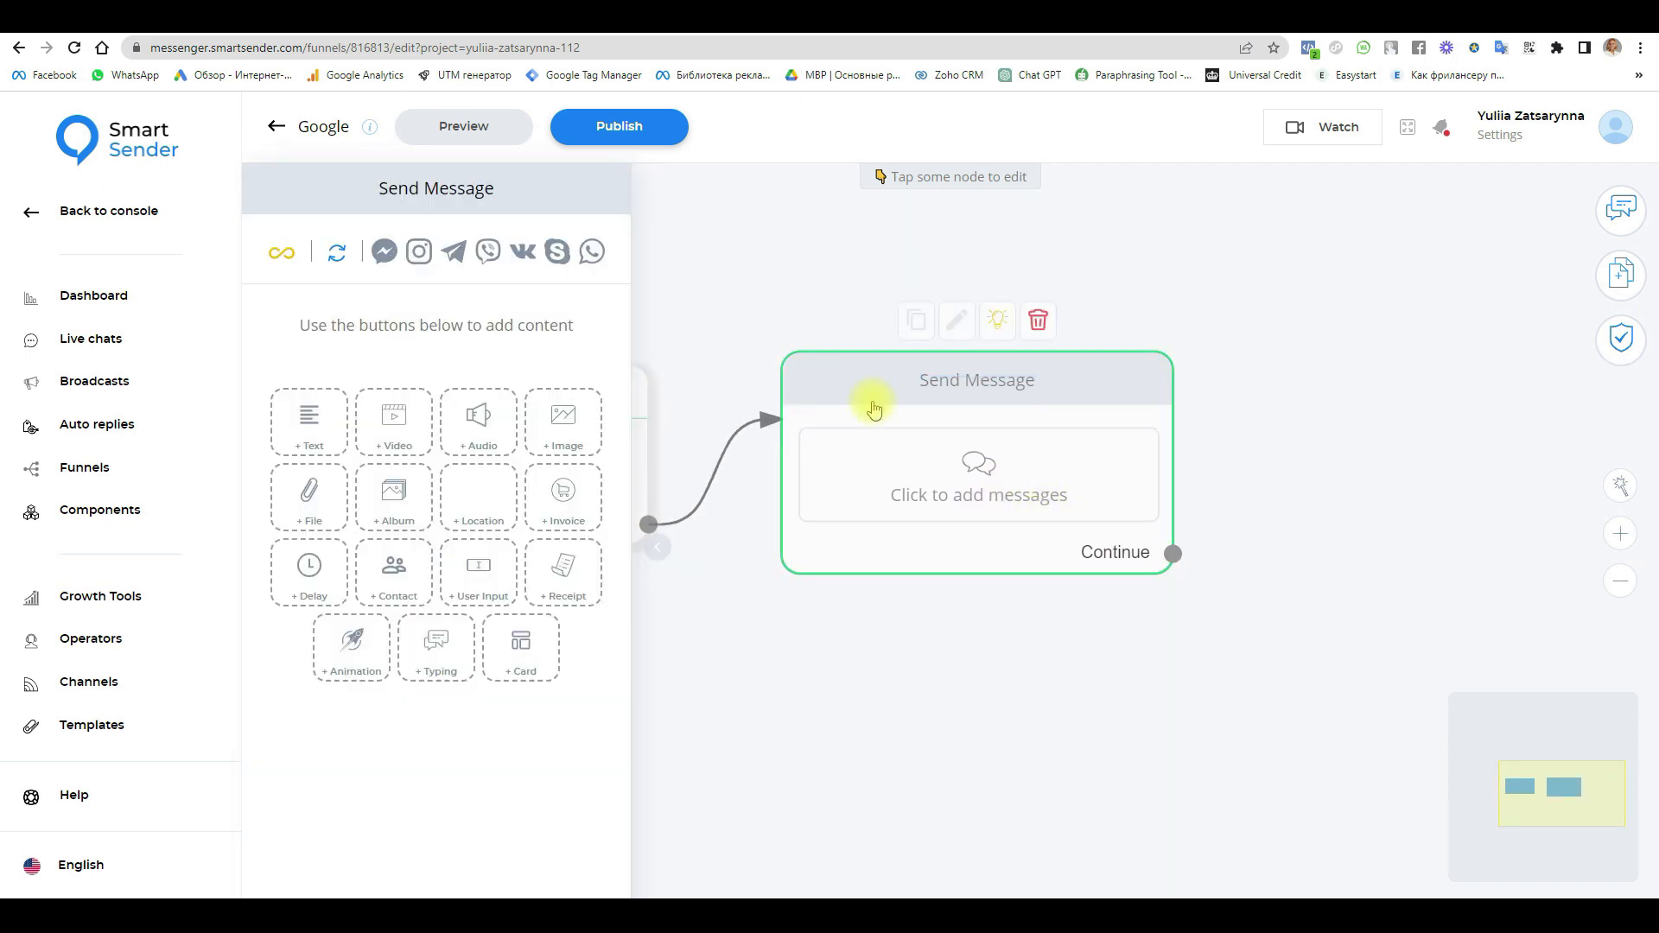
Step: Add a User Input element to the Send Message block with the question "Write your age👇"
left_click(478, 571)
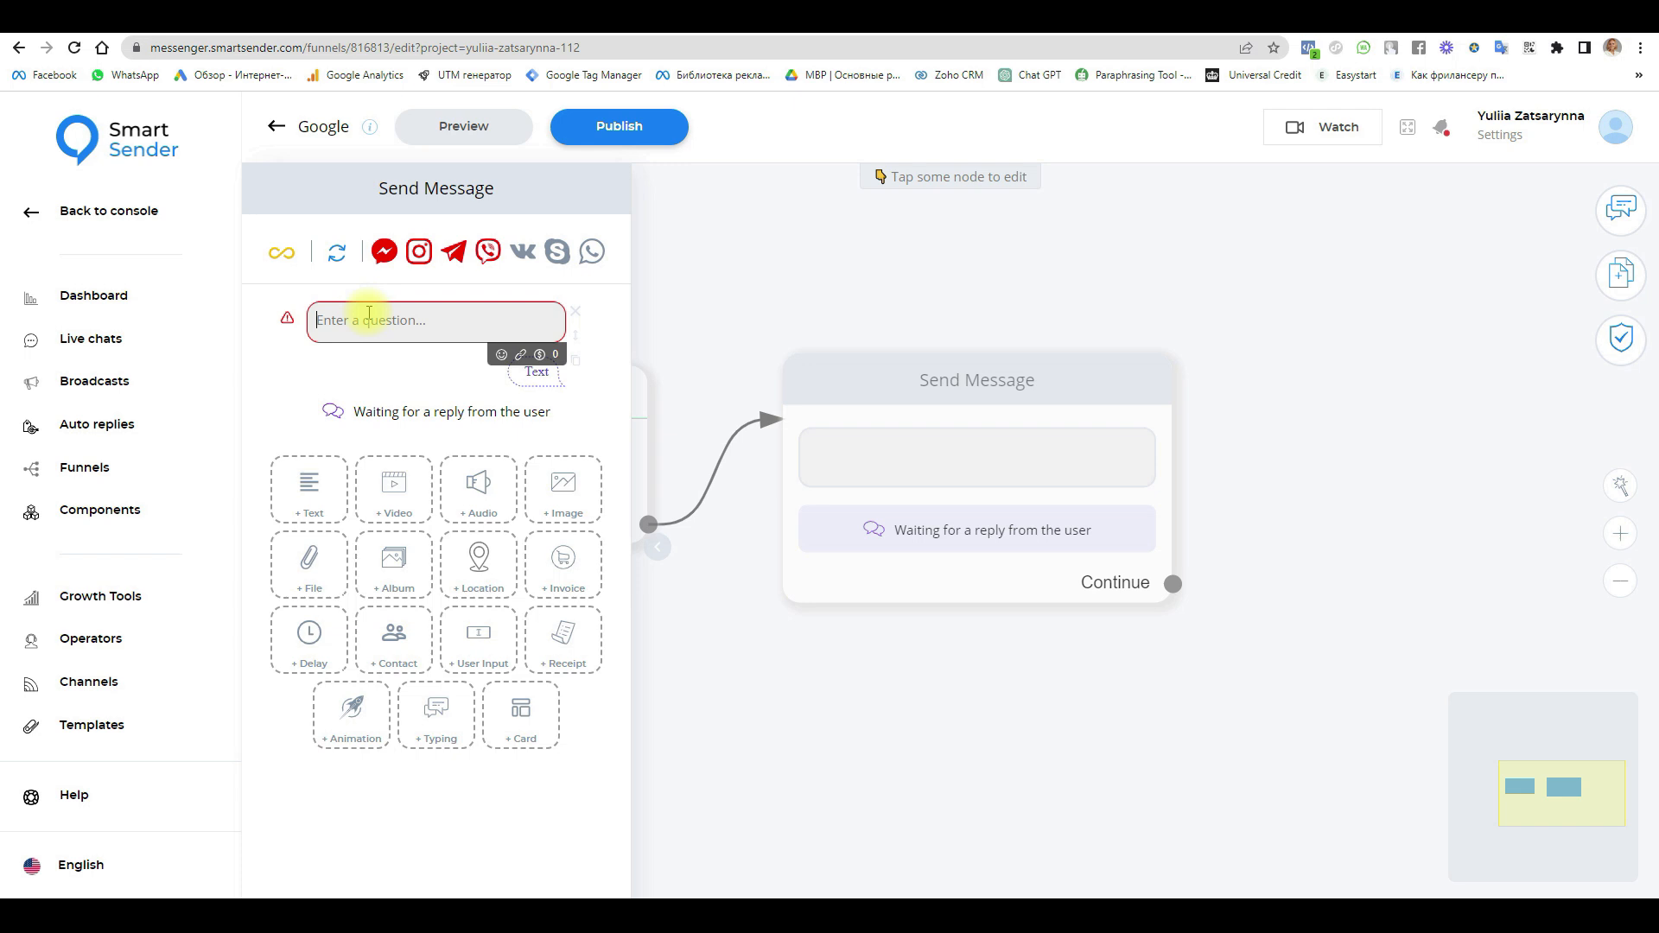
type("Write your age")
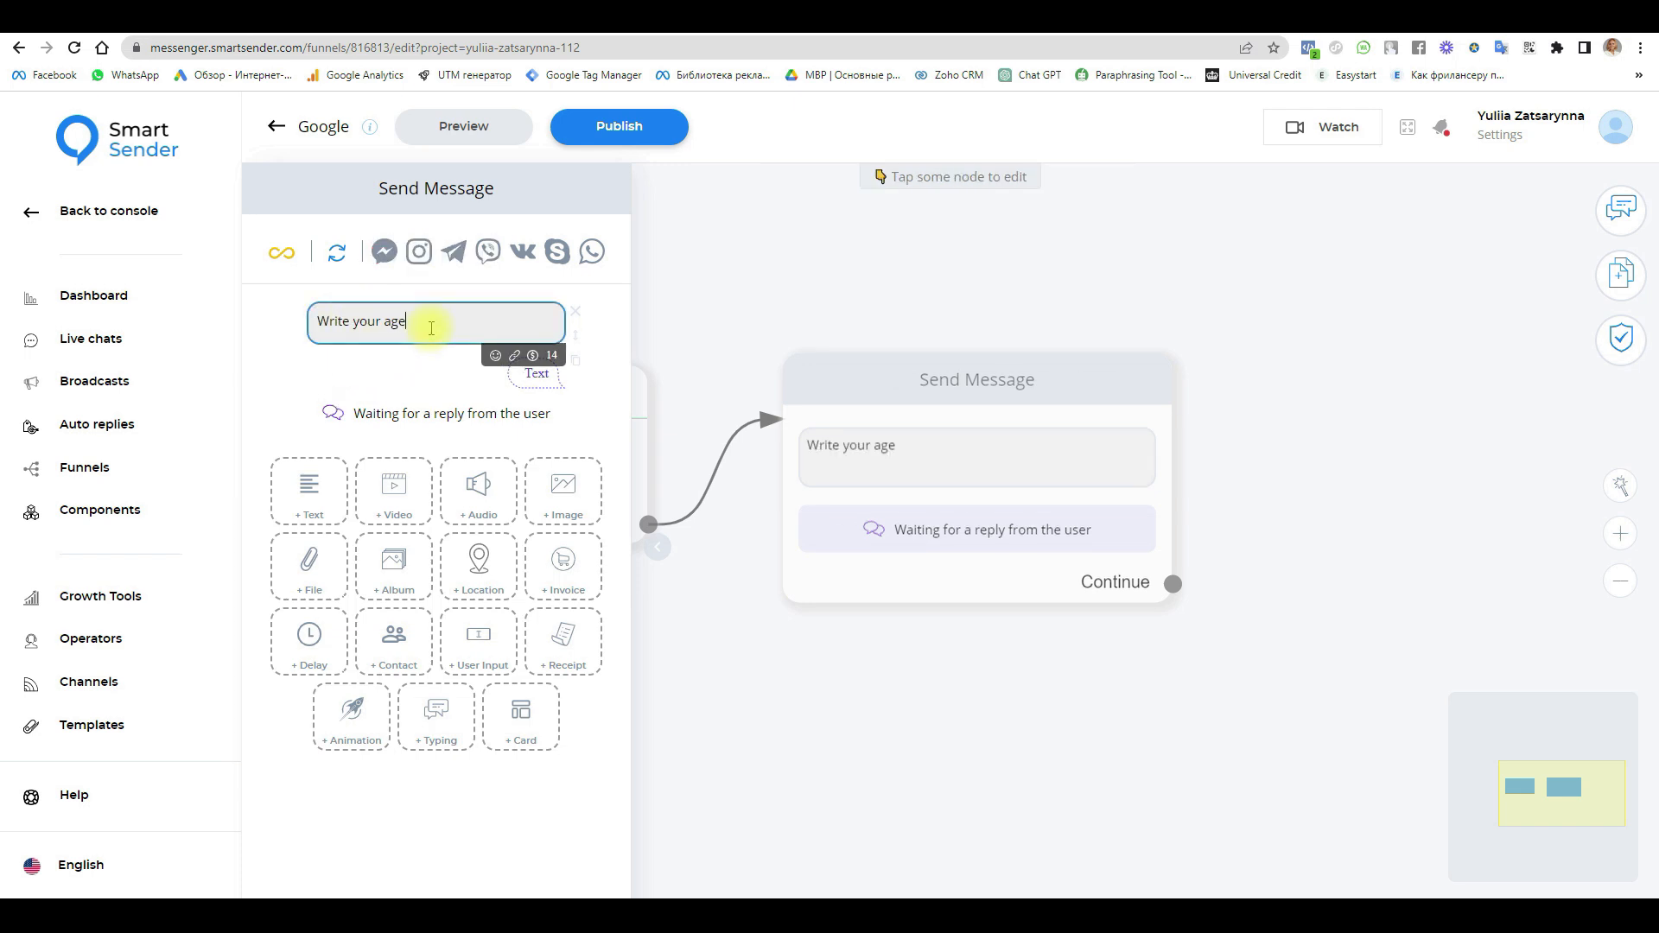
left_click(495, 356)
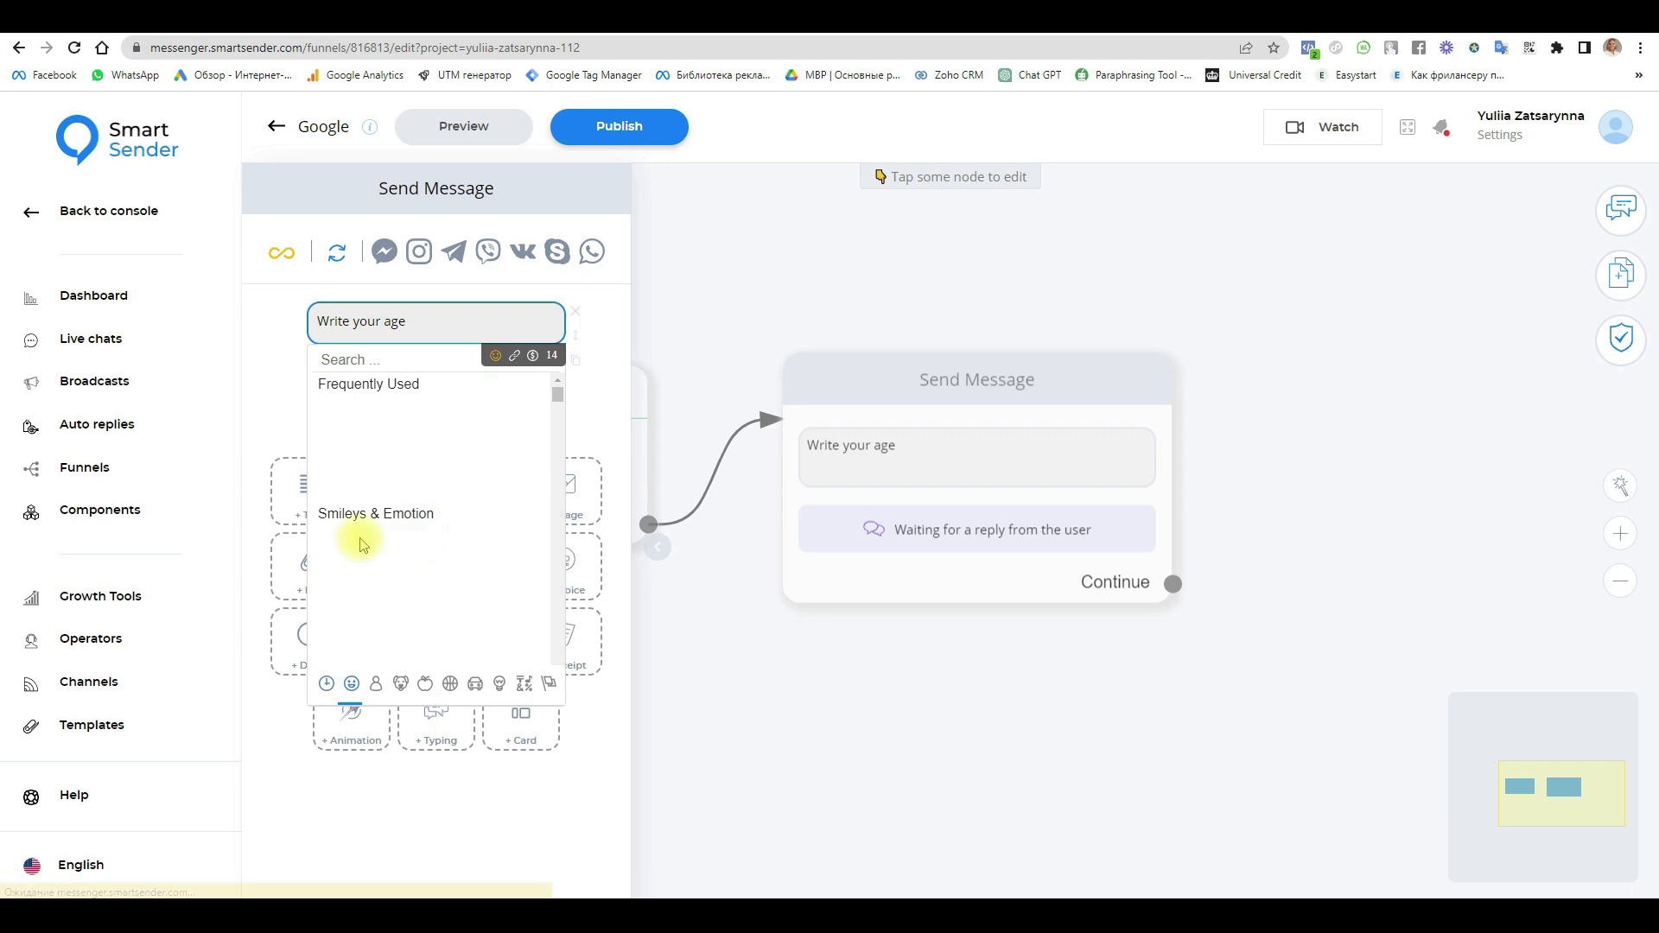
left_click(330, 413)
left_click(494, 356)
Step: Set the age reply type to Number, the retry message to "Enter your age only in numbers, for example 35", and save responses to Age
left_click(531, 378)
left_click(537, 378)
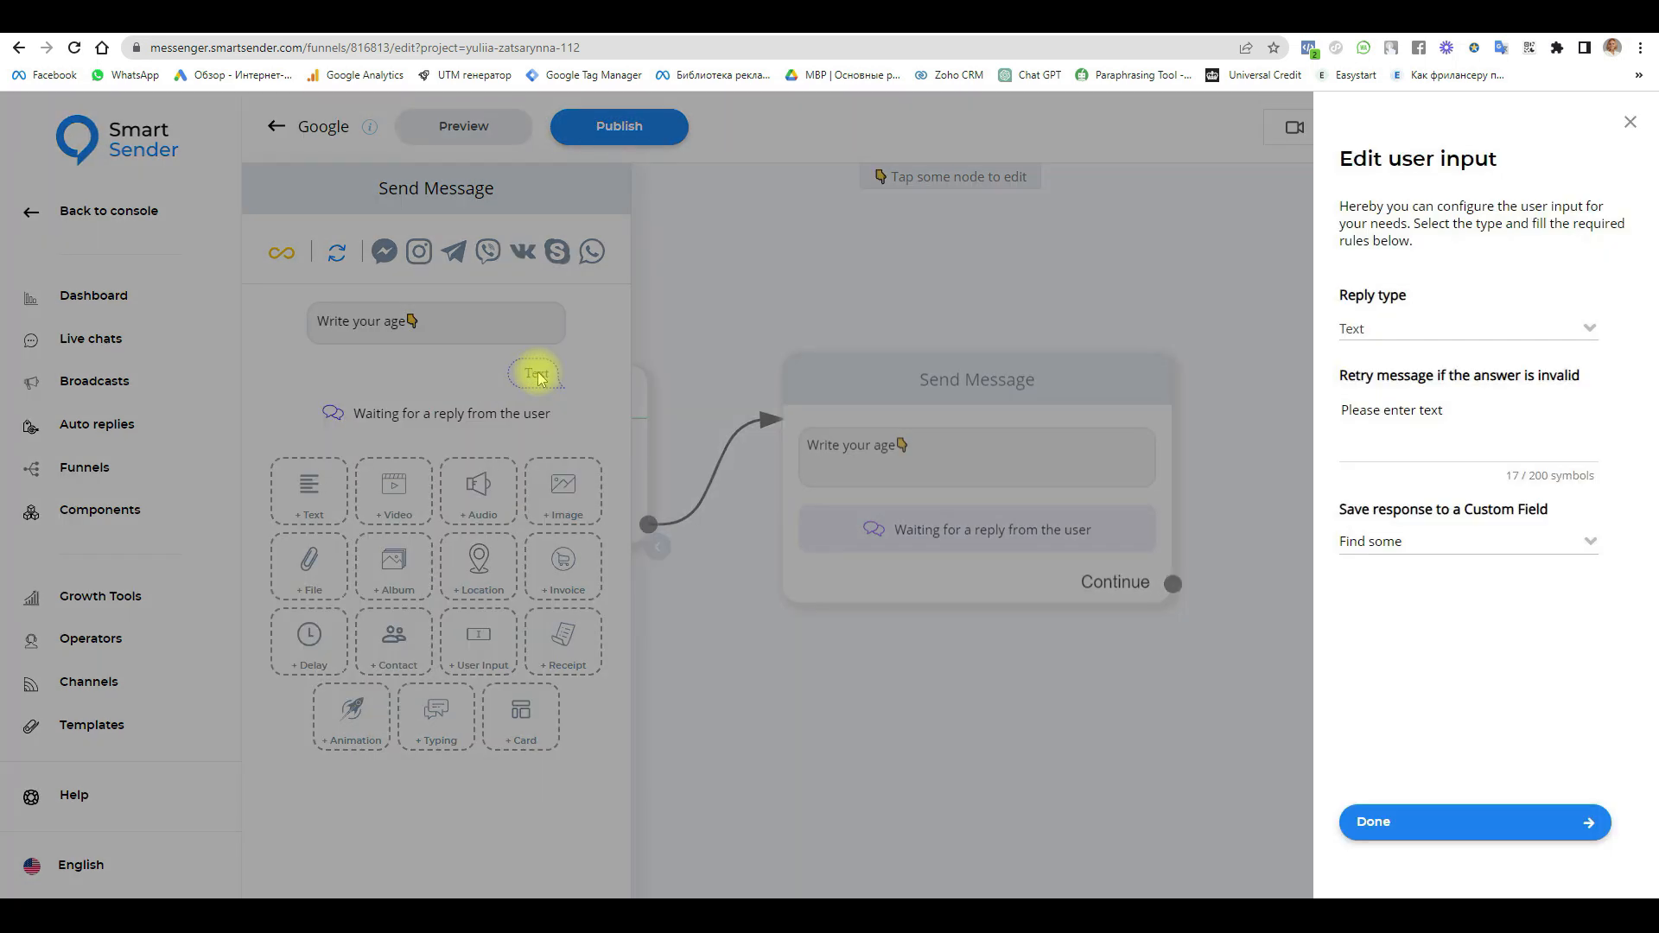
left_click(1441, 337)
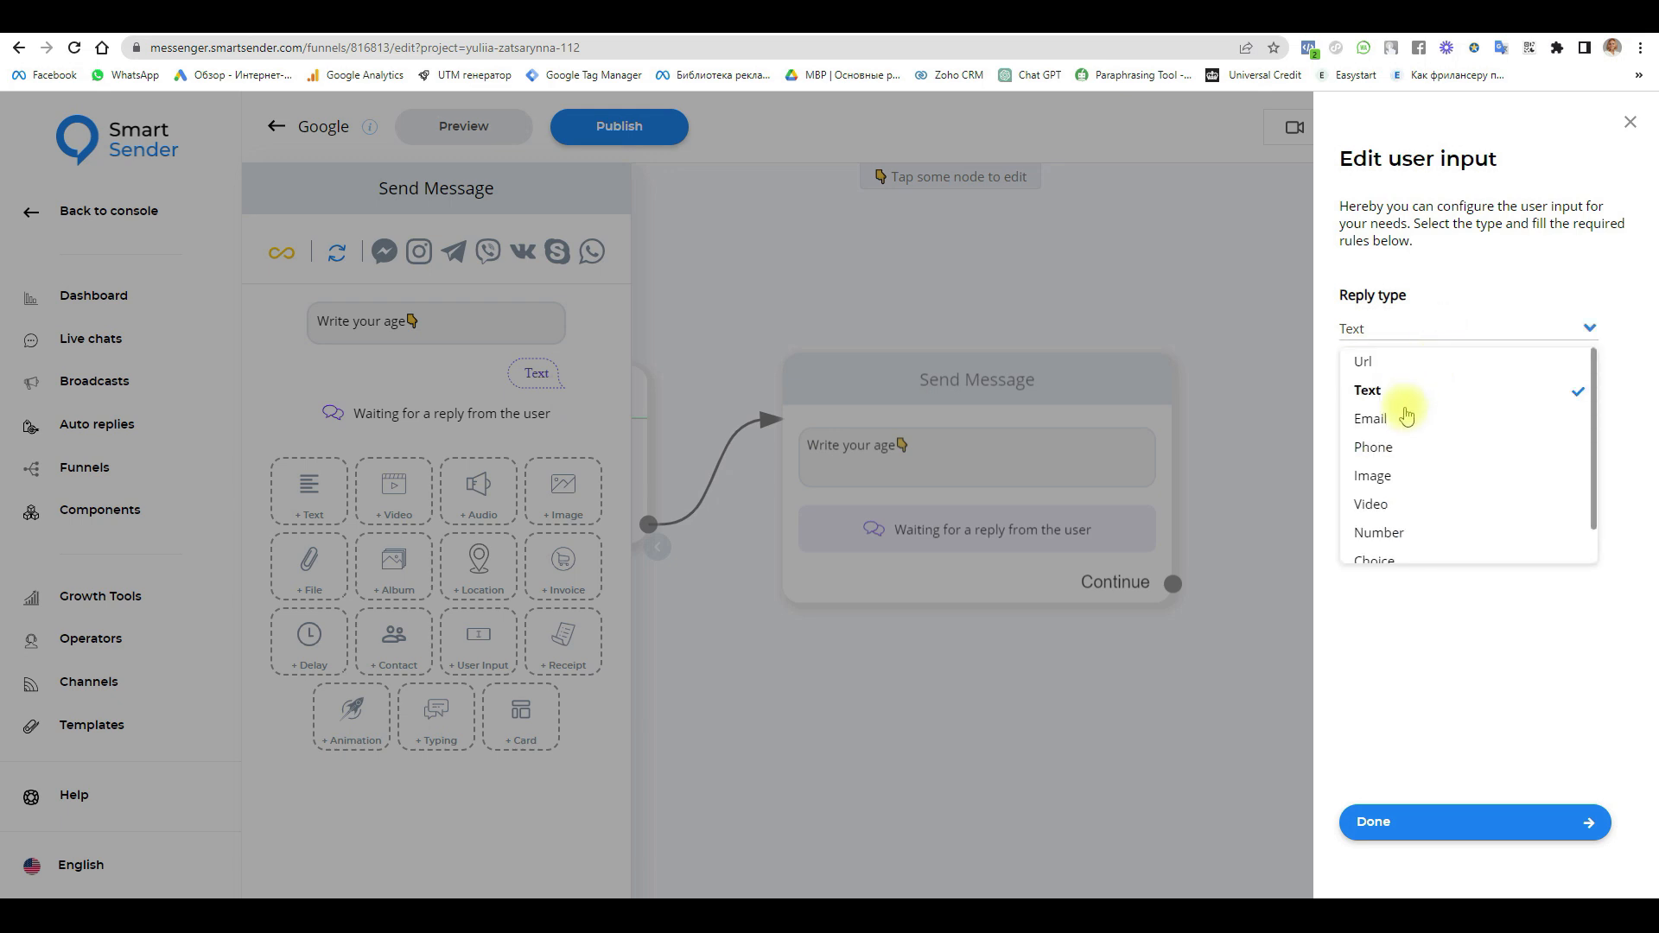
left_click(1400, 536)
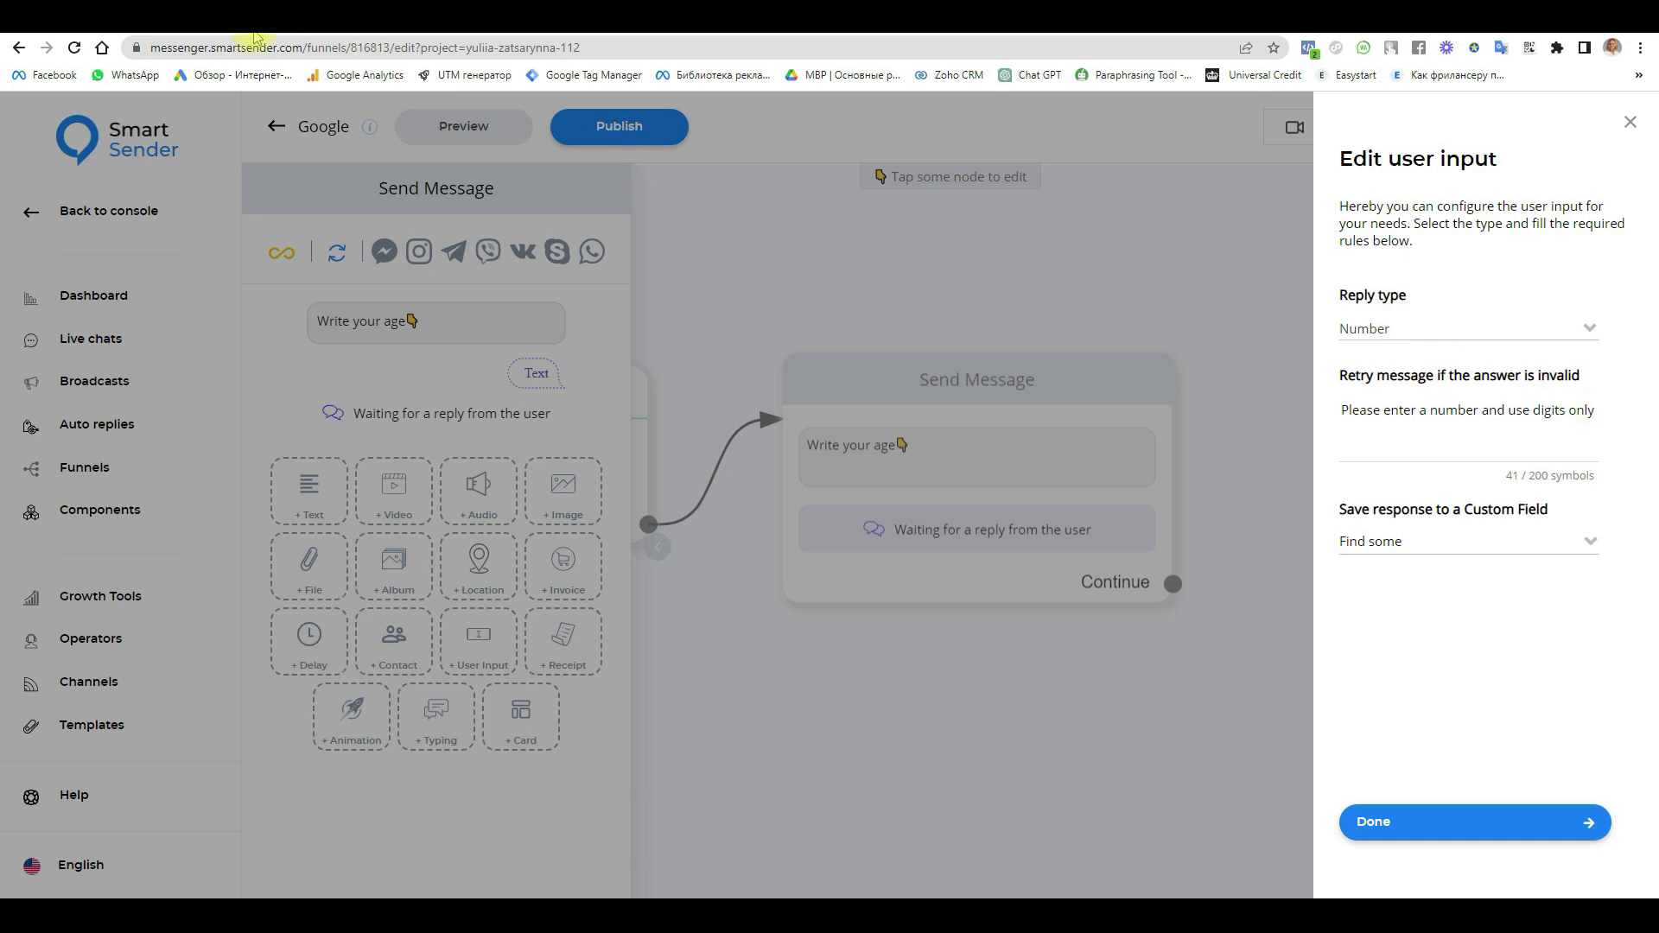
left_click_drag(1595, 413, 1338, 438)
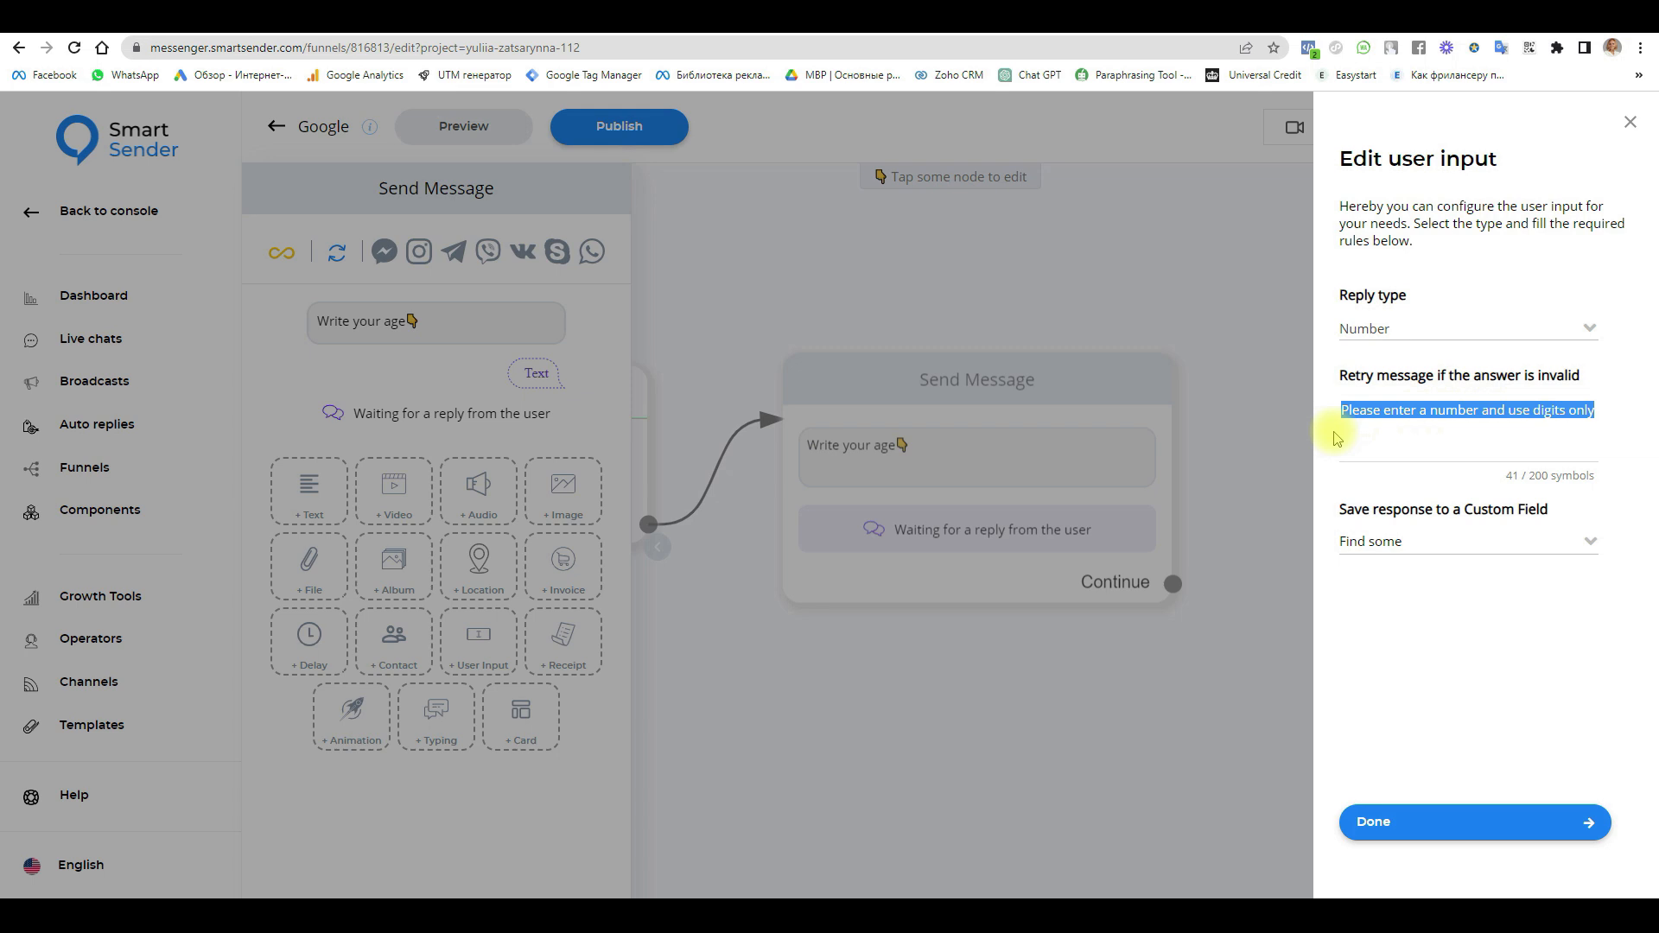
type("Enter your age only in numbers, for example 35")
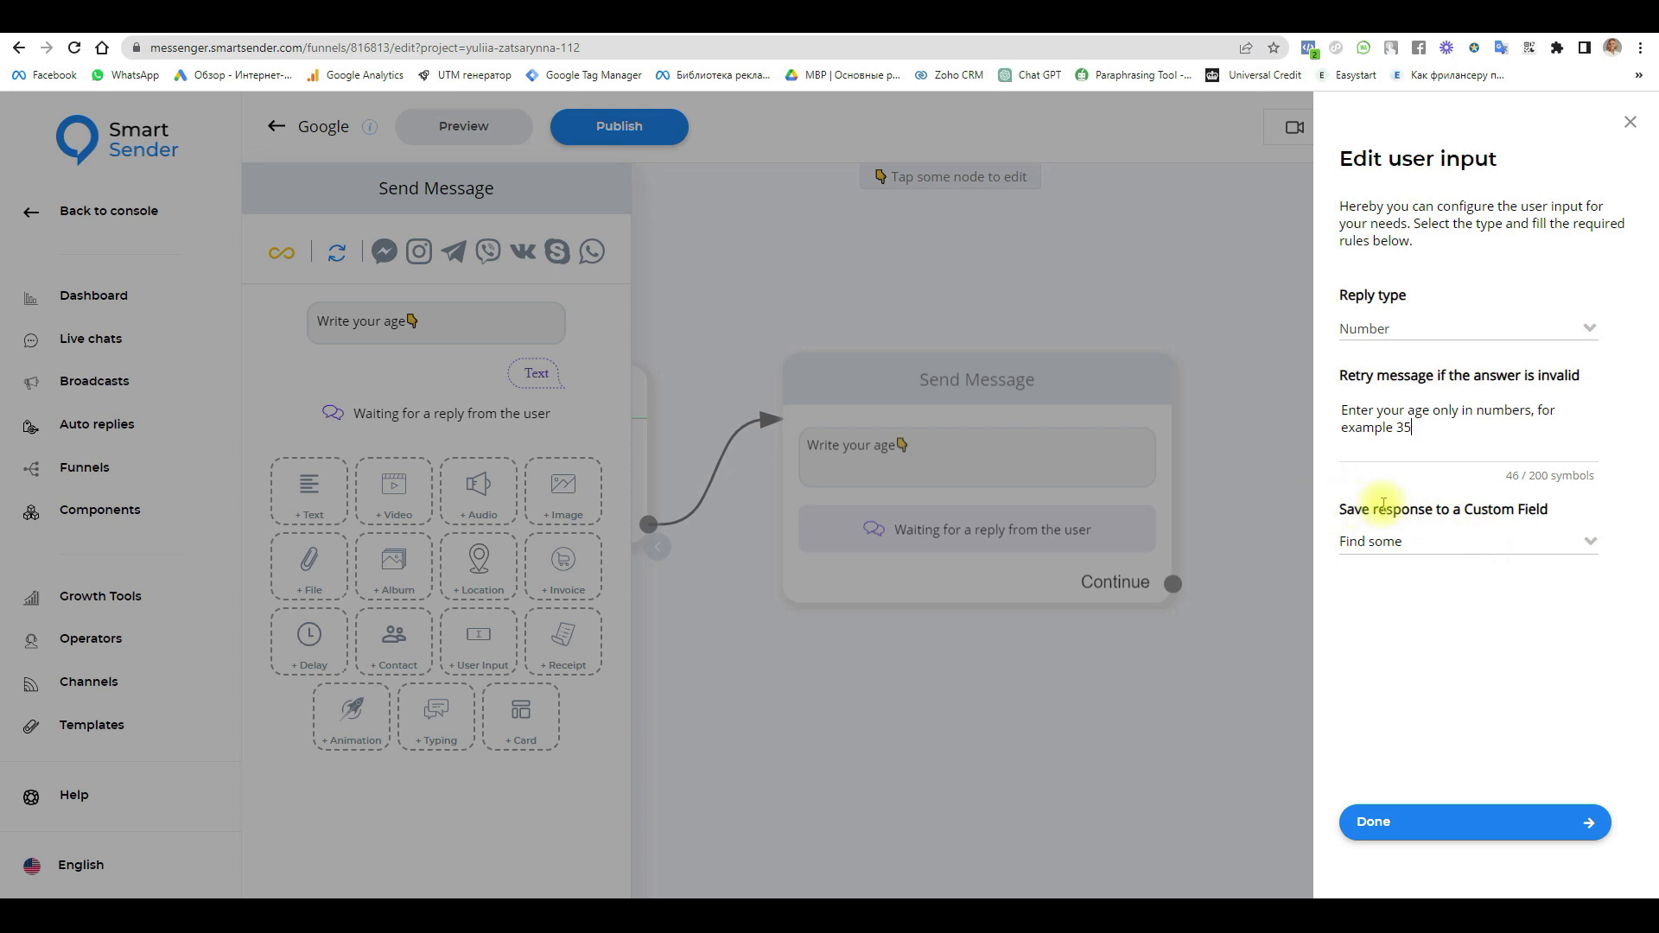
left_click(1410, 543)
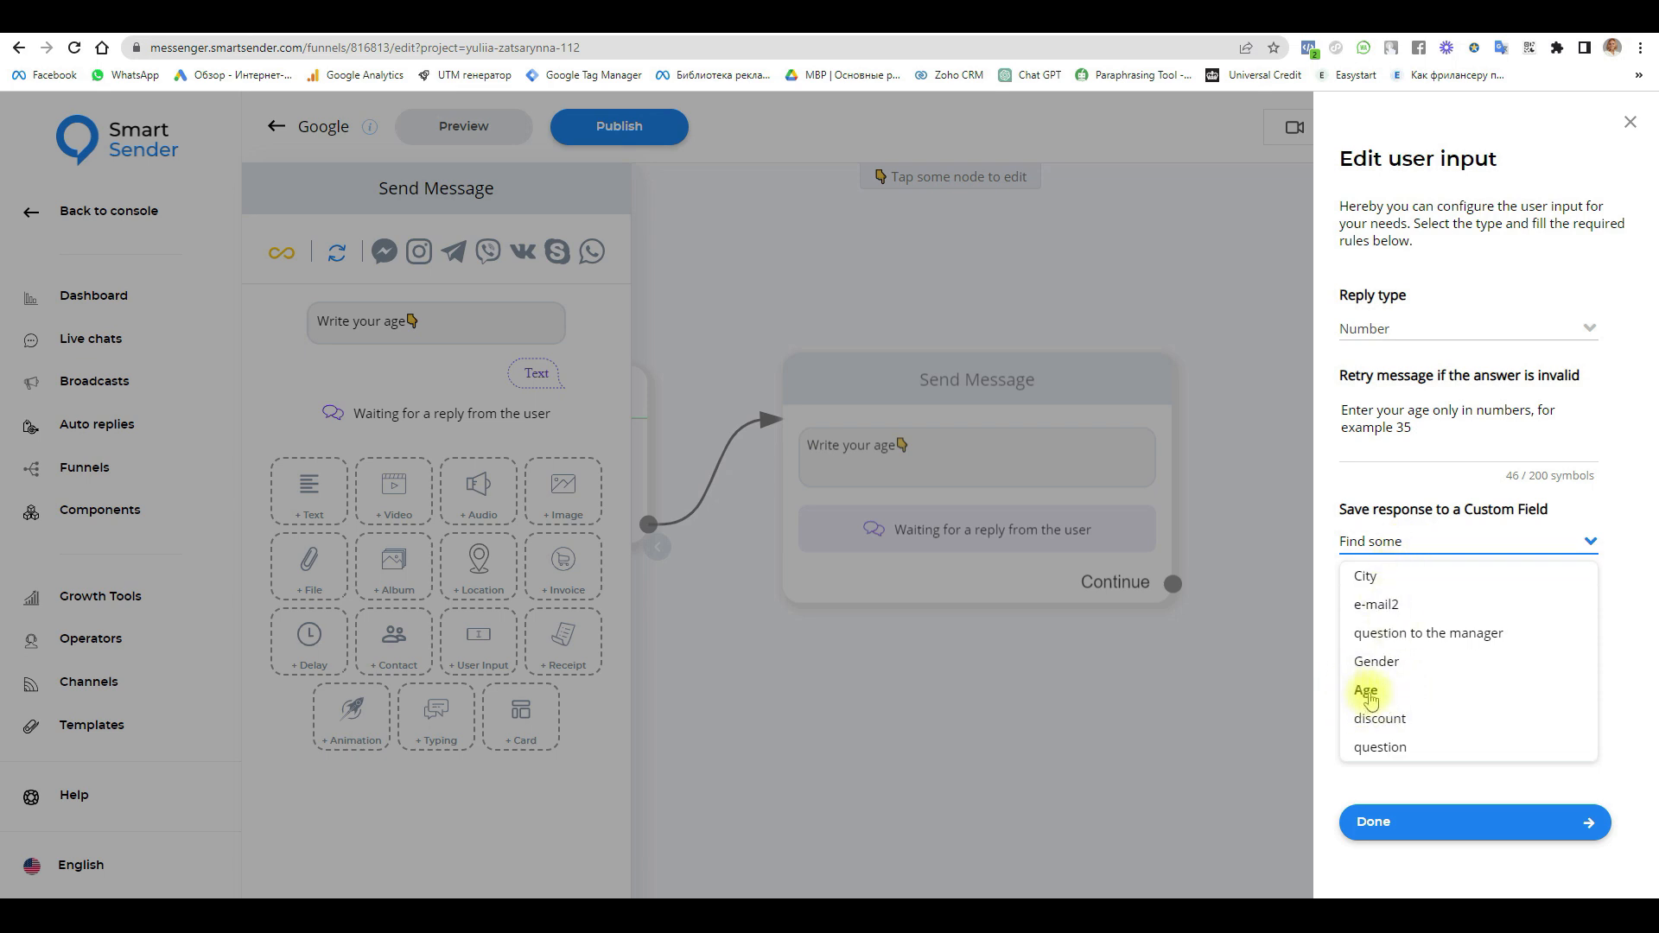
left_click(1367, 691)
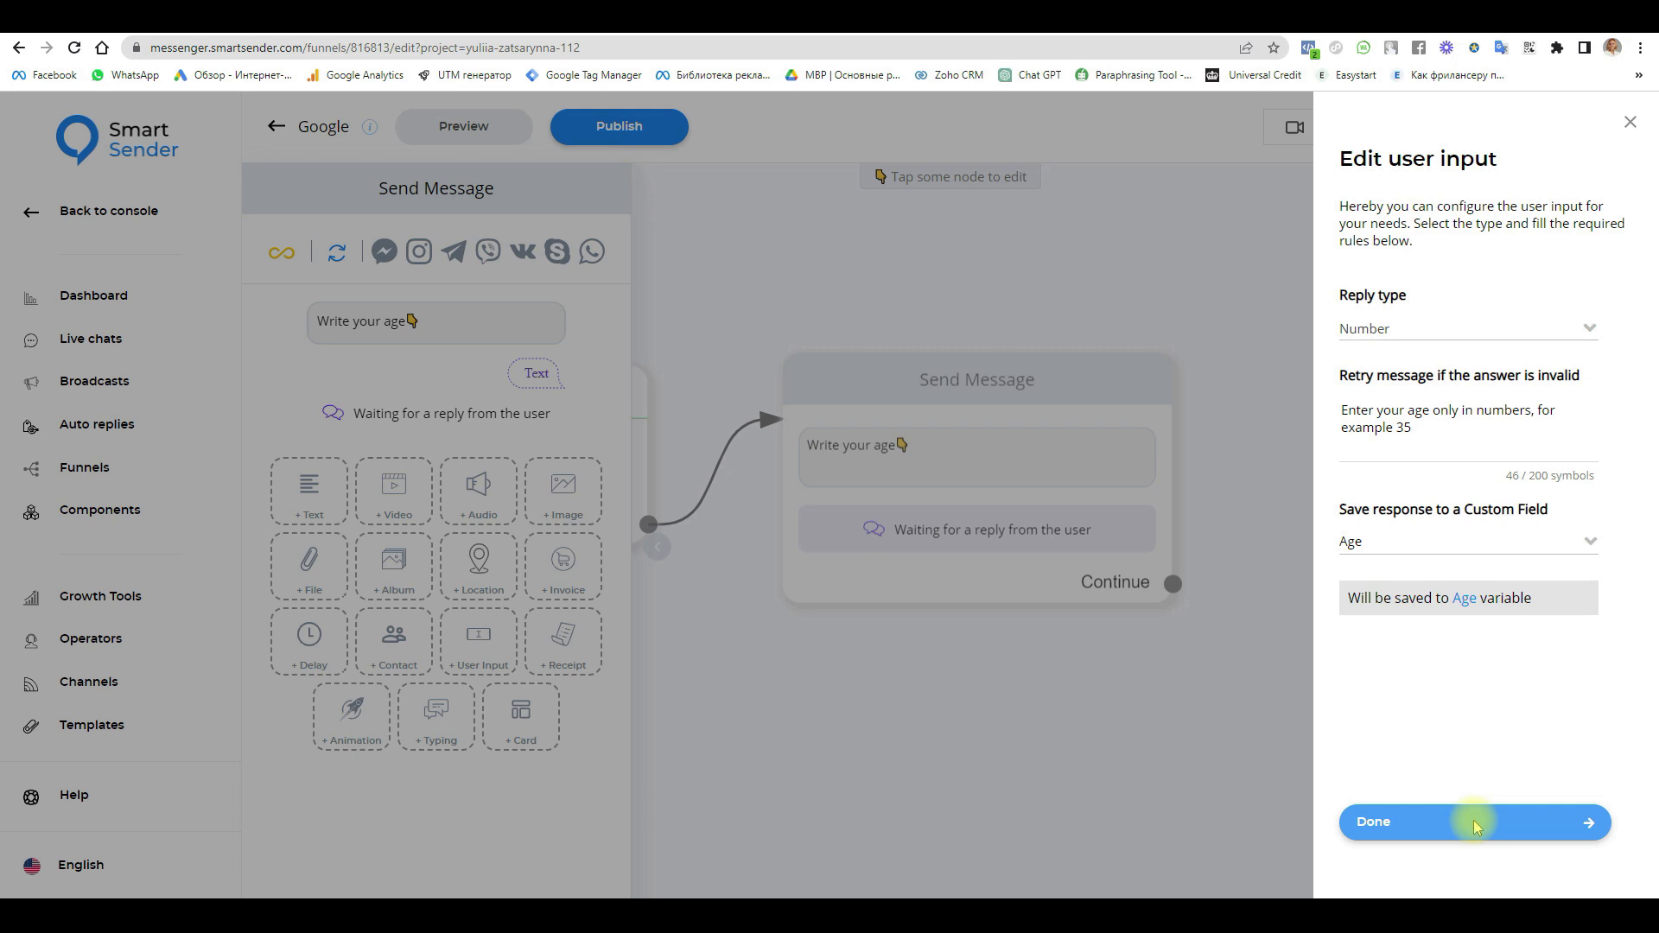
left_click(1476, 823)
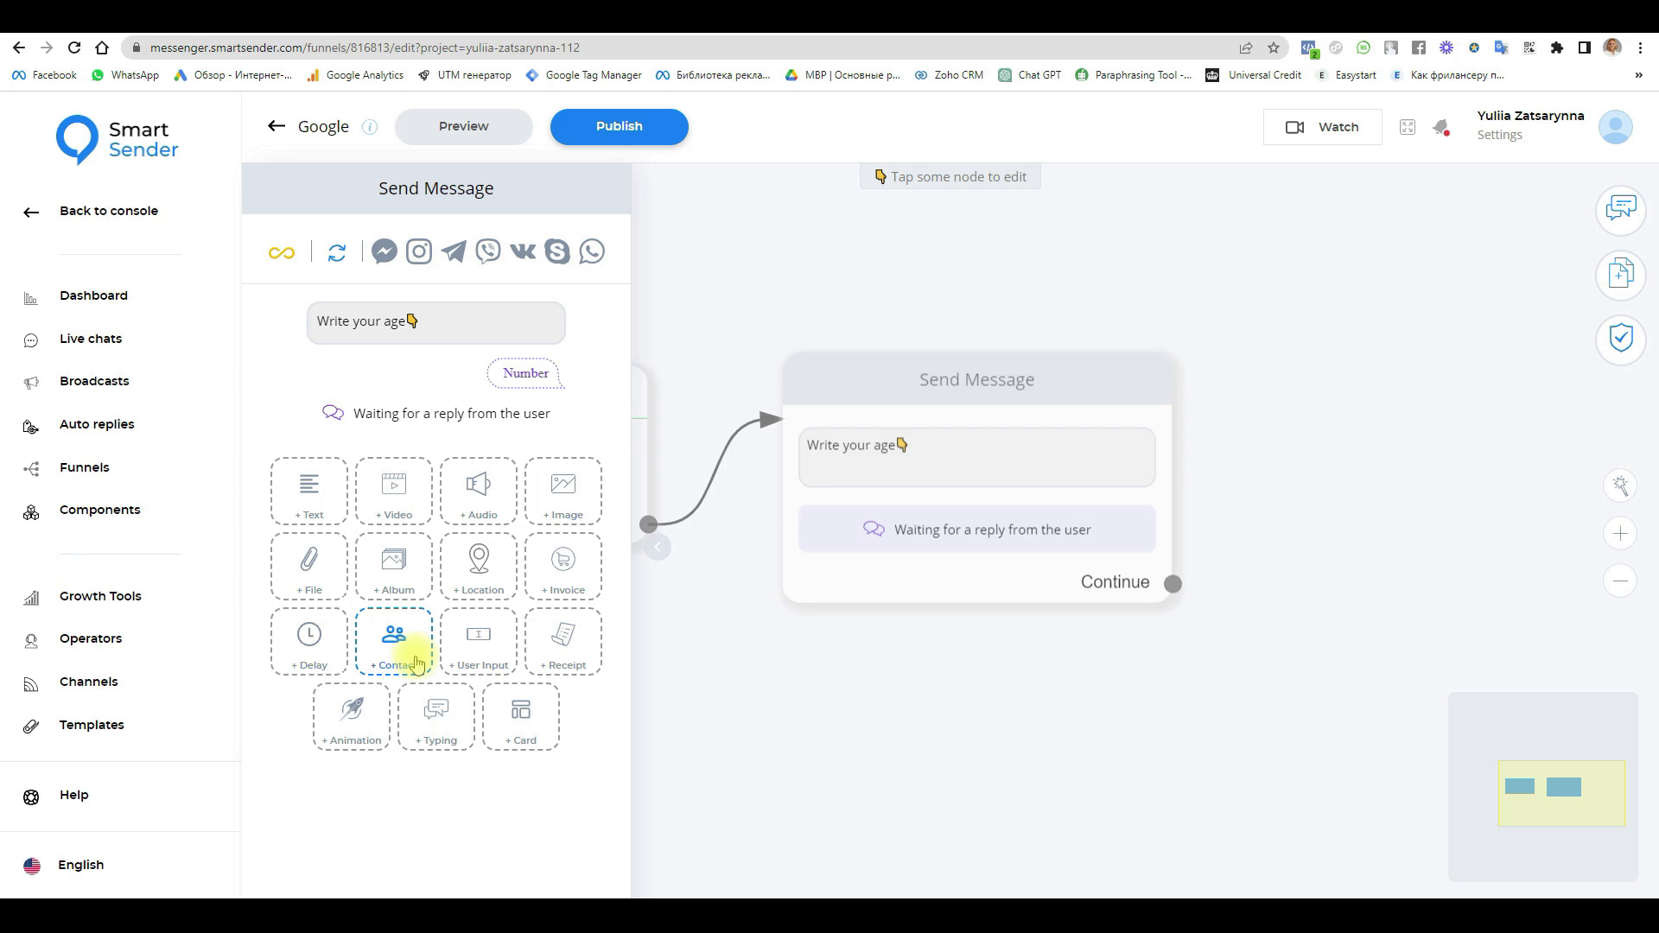
Step: Add a second Send Message block to the right of the age question block and open it for editing
left_click(1624, 276)
left_click(1319, 325)
left_click_drag(1187, 606, 1565, 505)
left_click_drag(1337, 667, 972, 634)
left_click_drag(1222, 371, 1288, 362)
left_click(1242, 374)
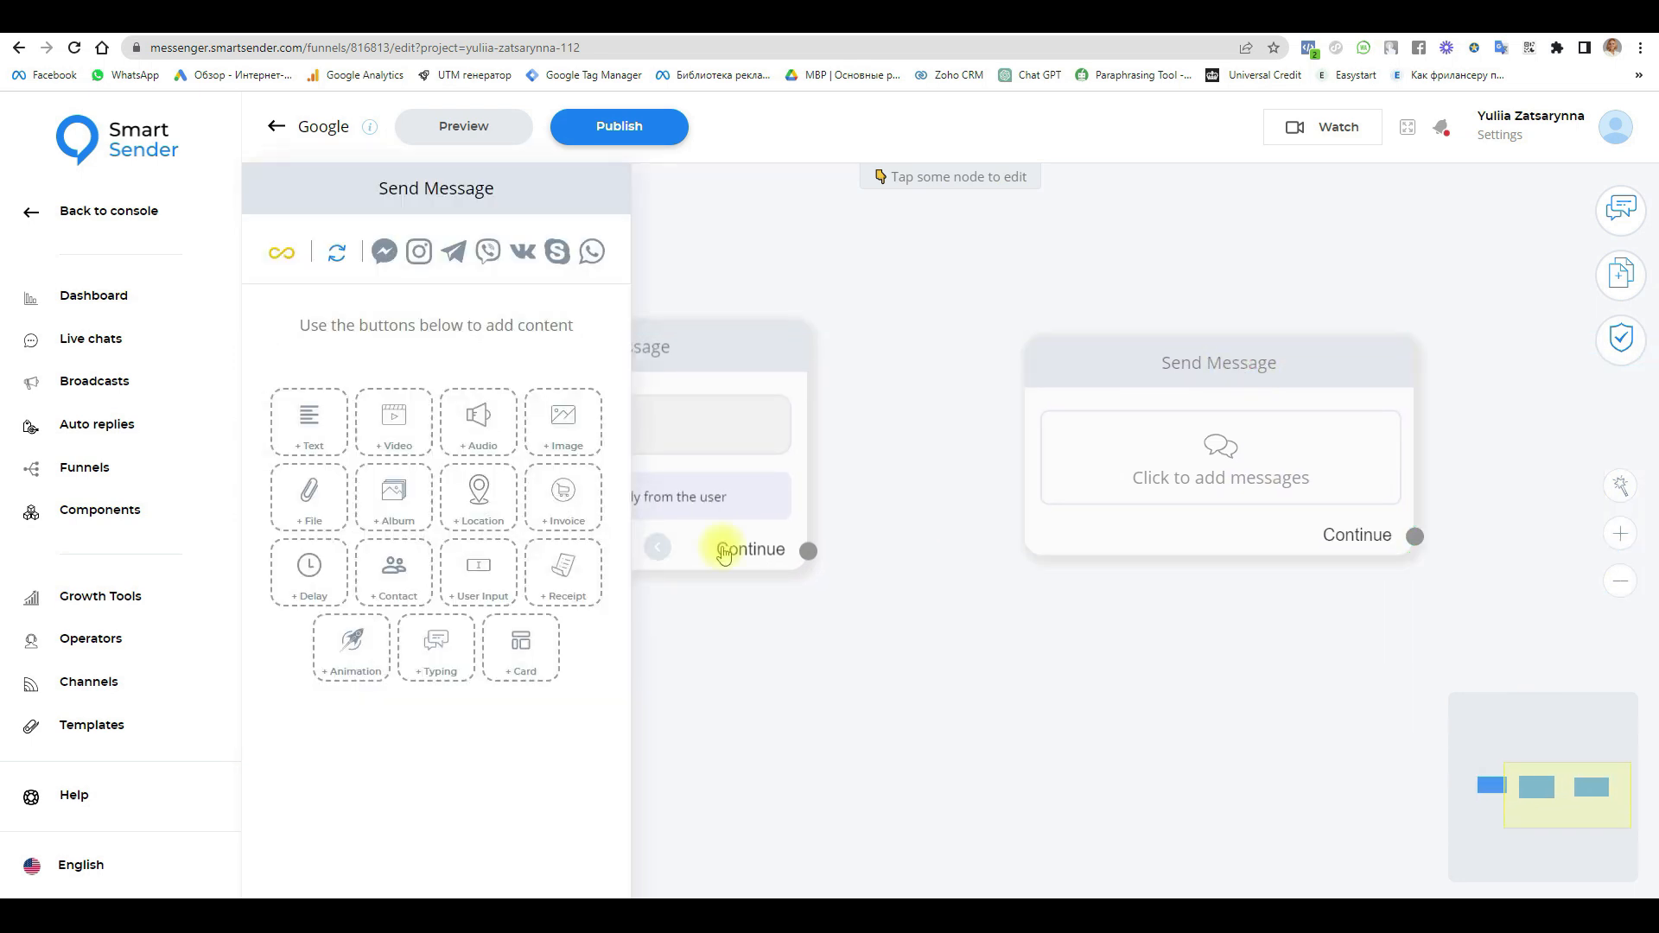
Step: Add a User Input element to the second Send Message block with the question "Write your gender👇"
left_click(473, 579)
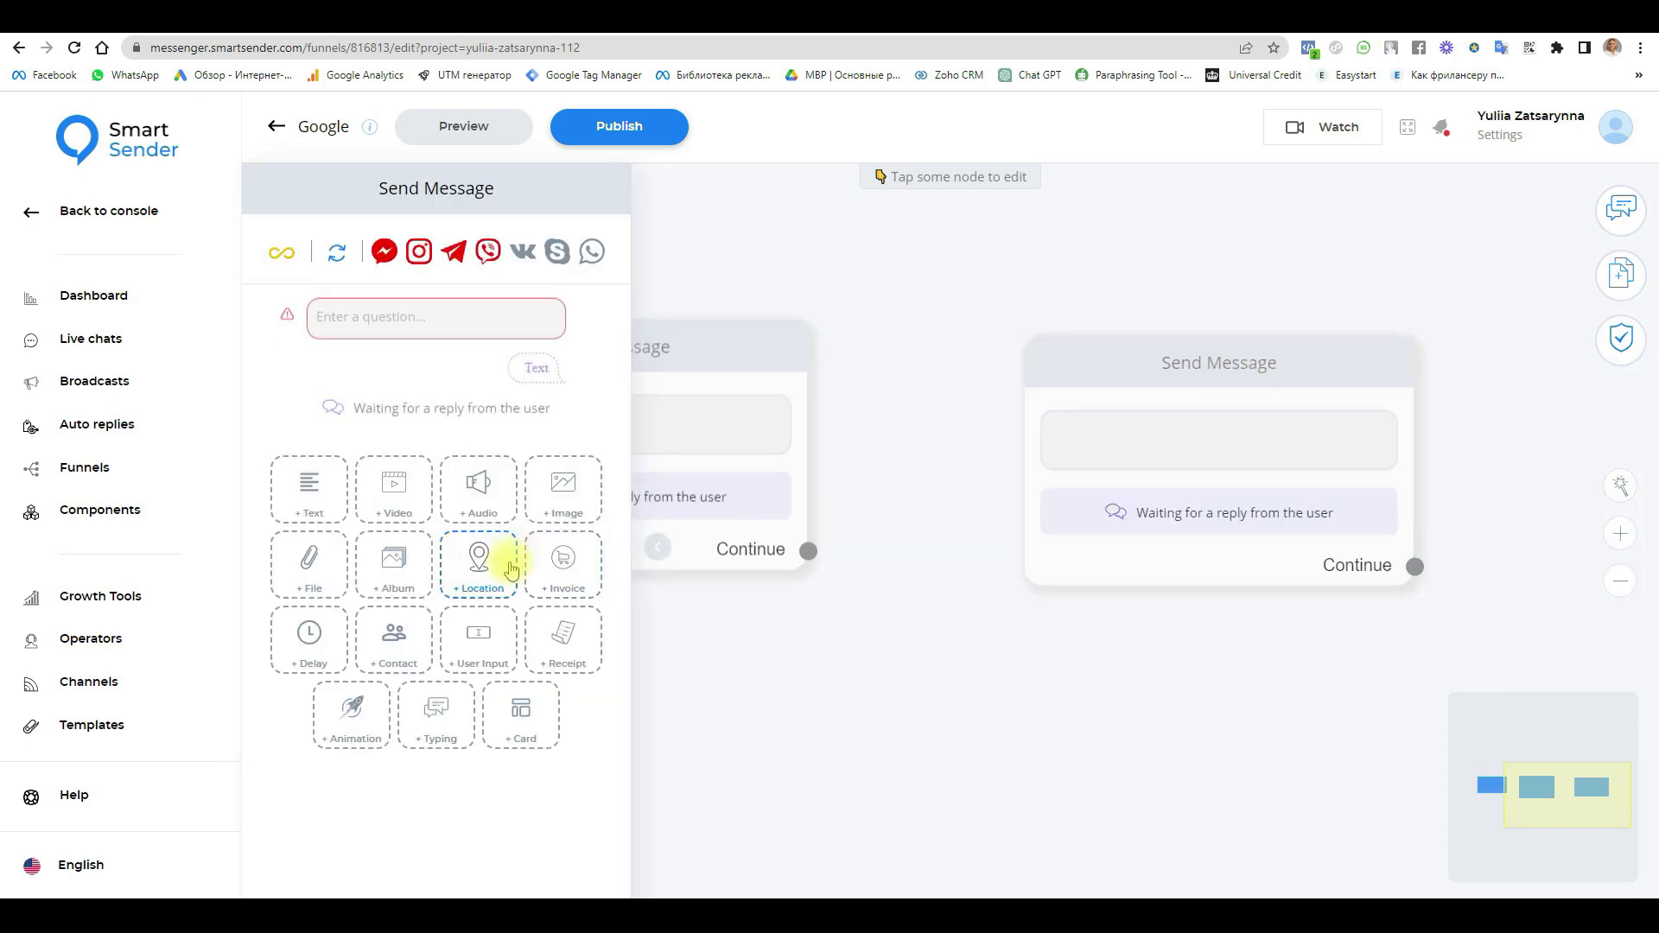
left_click(334, 320)
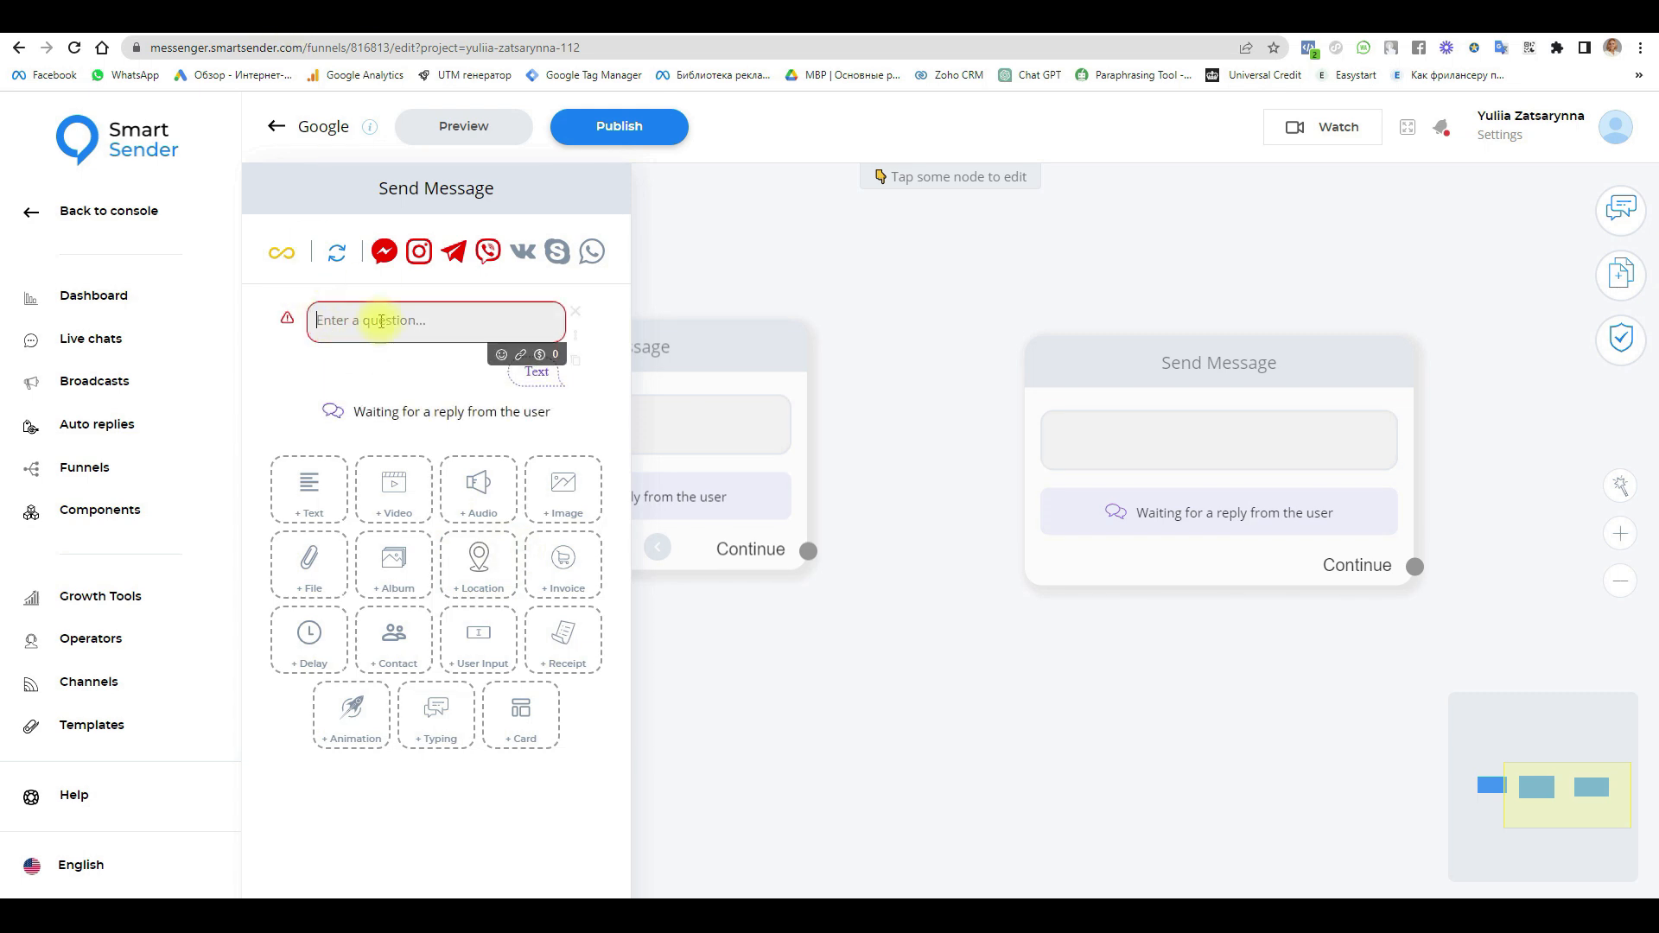
type("Write your age👇")
left_click_drag(409, 322, 382, 326)
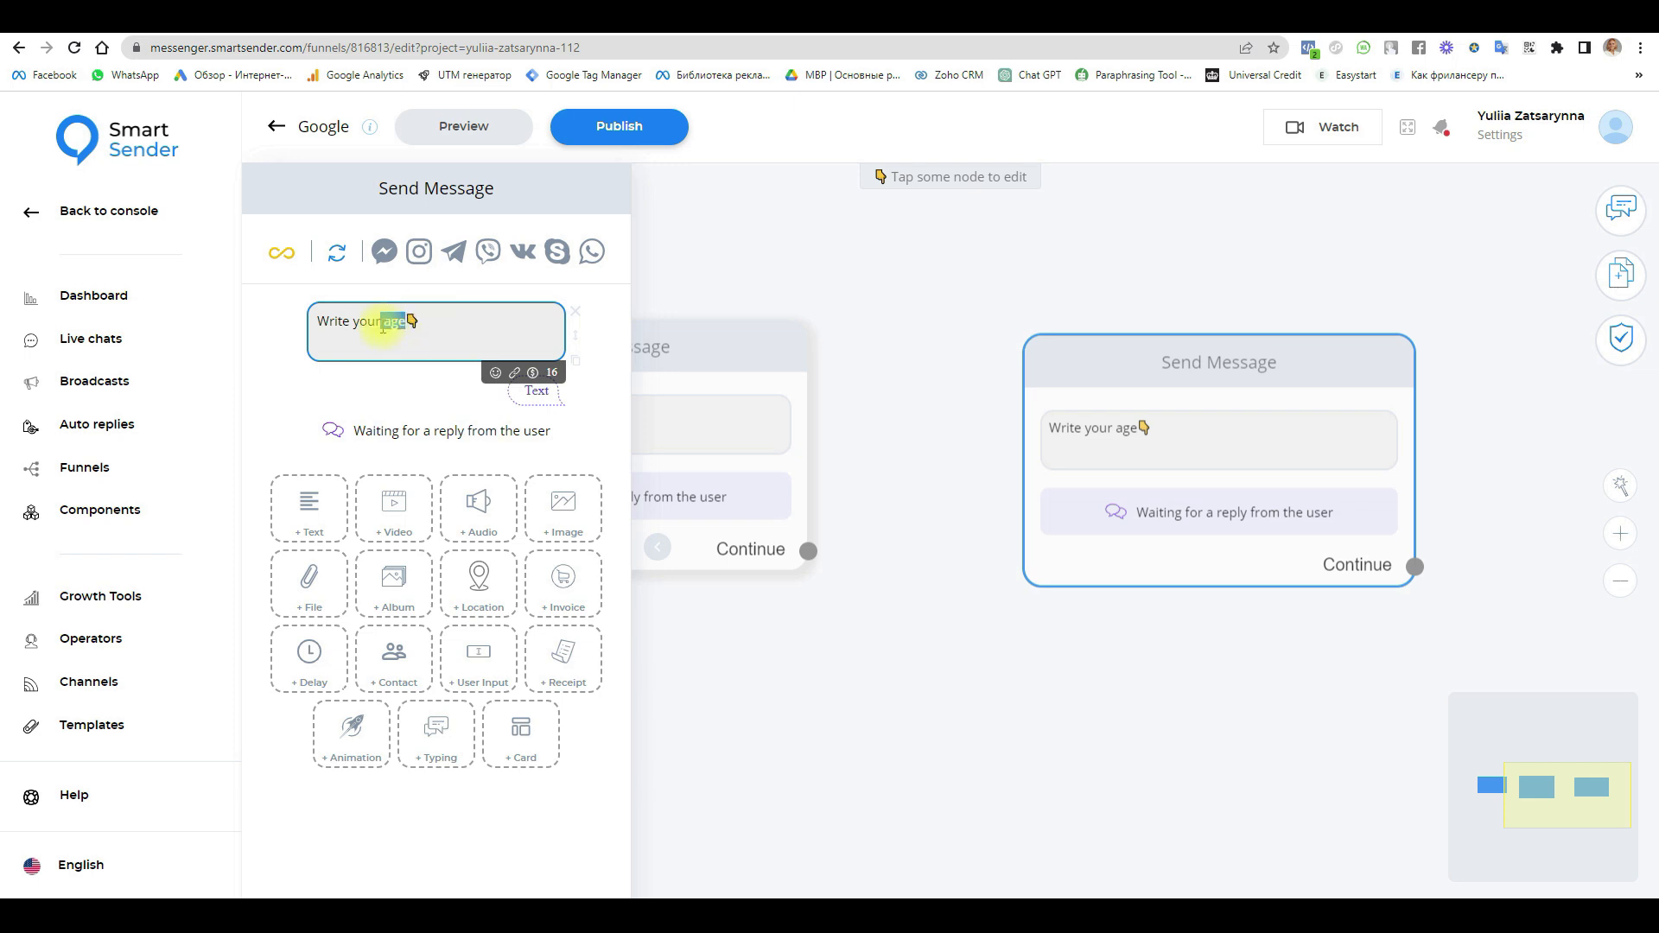
type("ge")
Step: Keep the gender question's reply type as Text and save its responses to the Gender custom field
left_click(537, 390)
left_click(1382, 331)
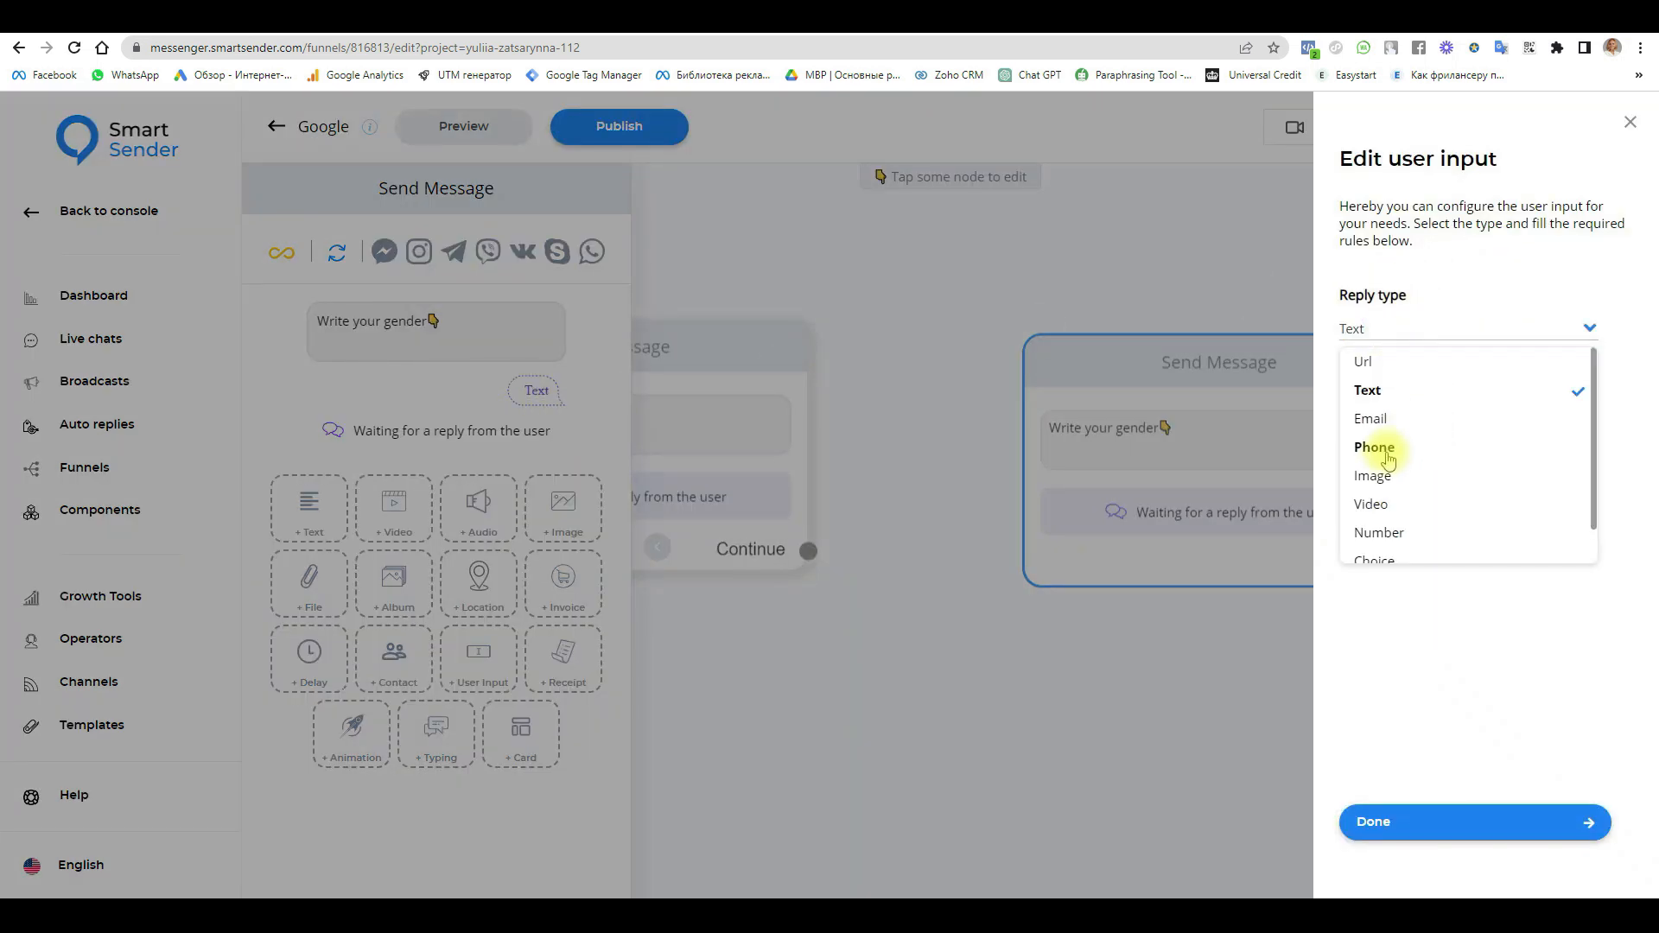
scroll(1382, 527, "down", 1)
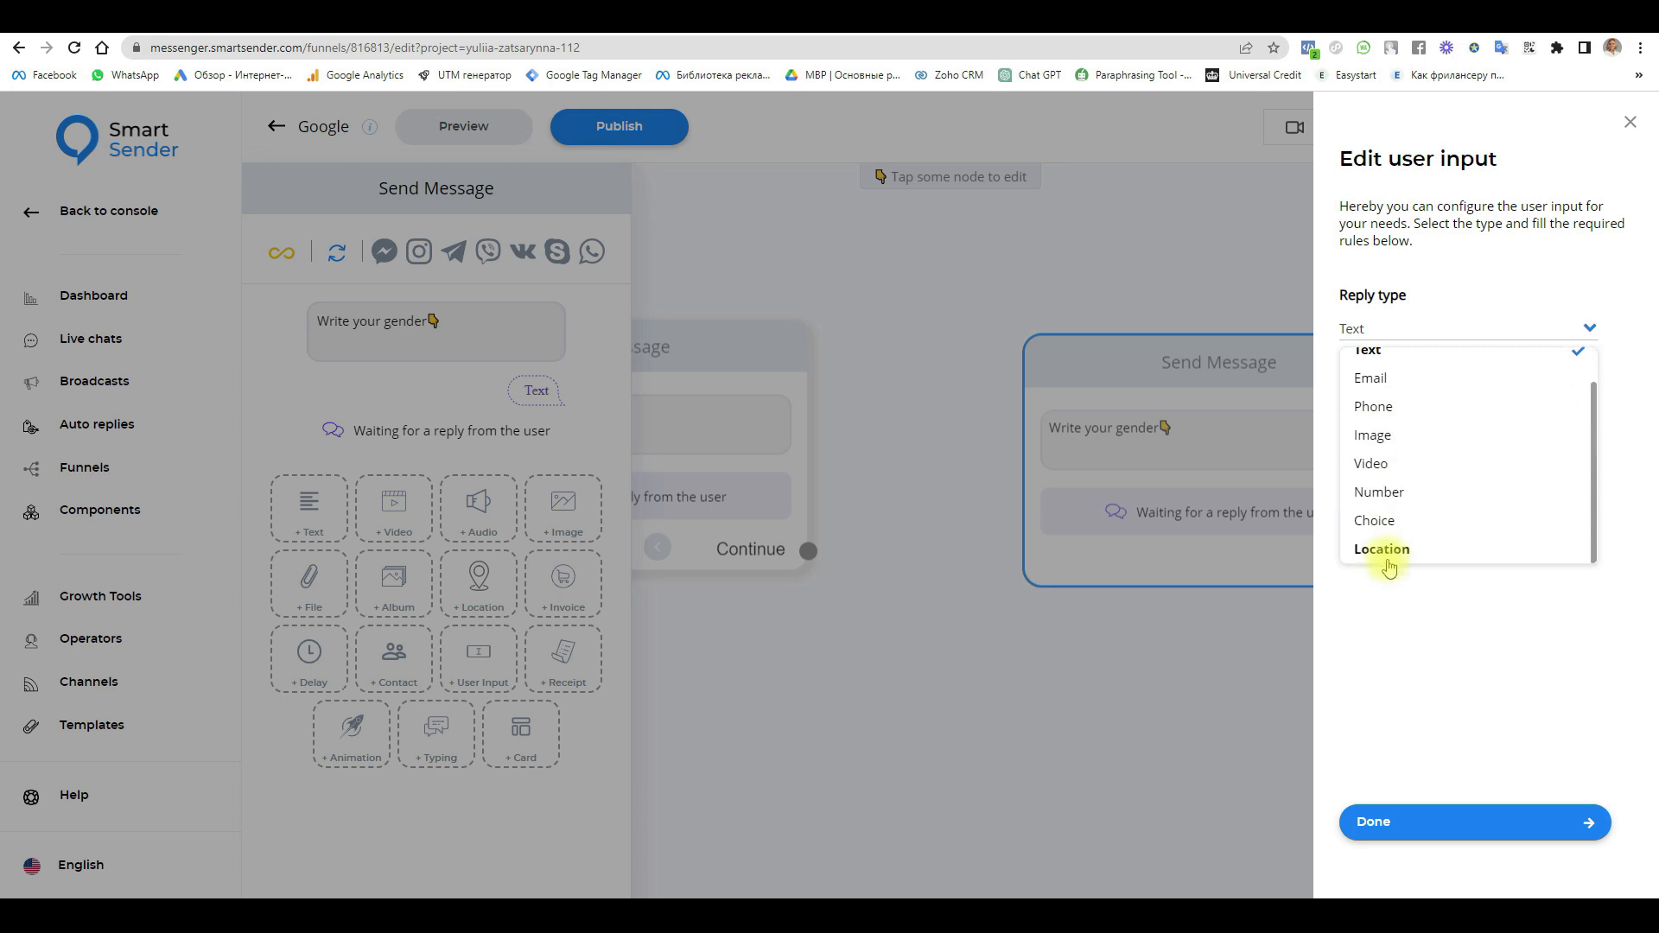
scroll(1426, 443, "up", 1)
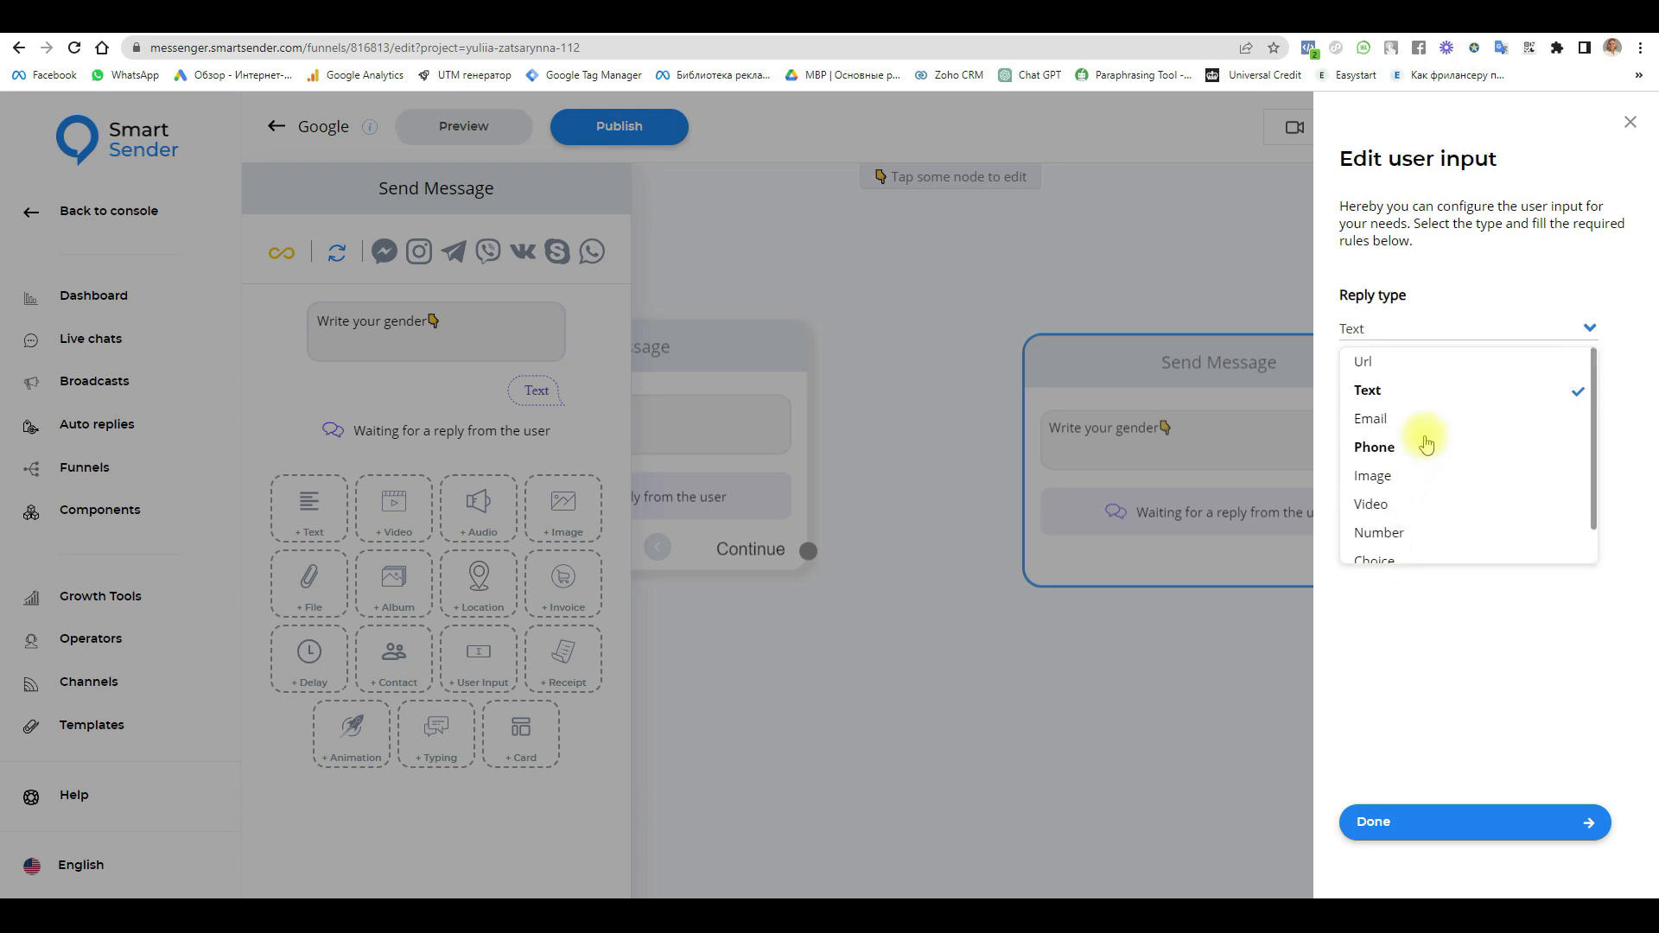
left_click(1378, 390)
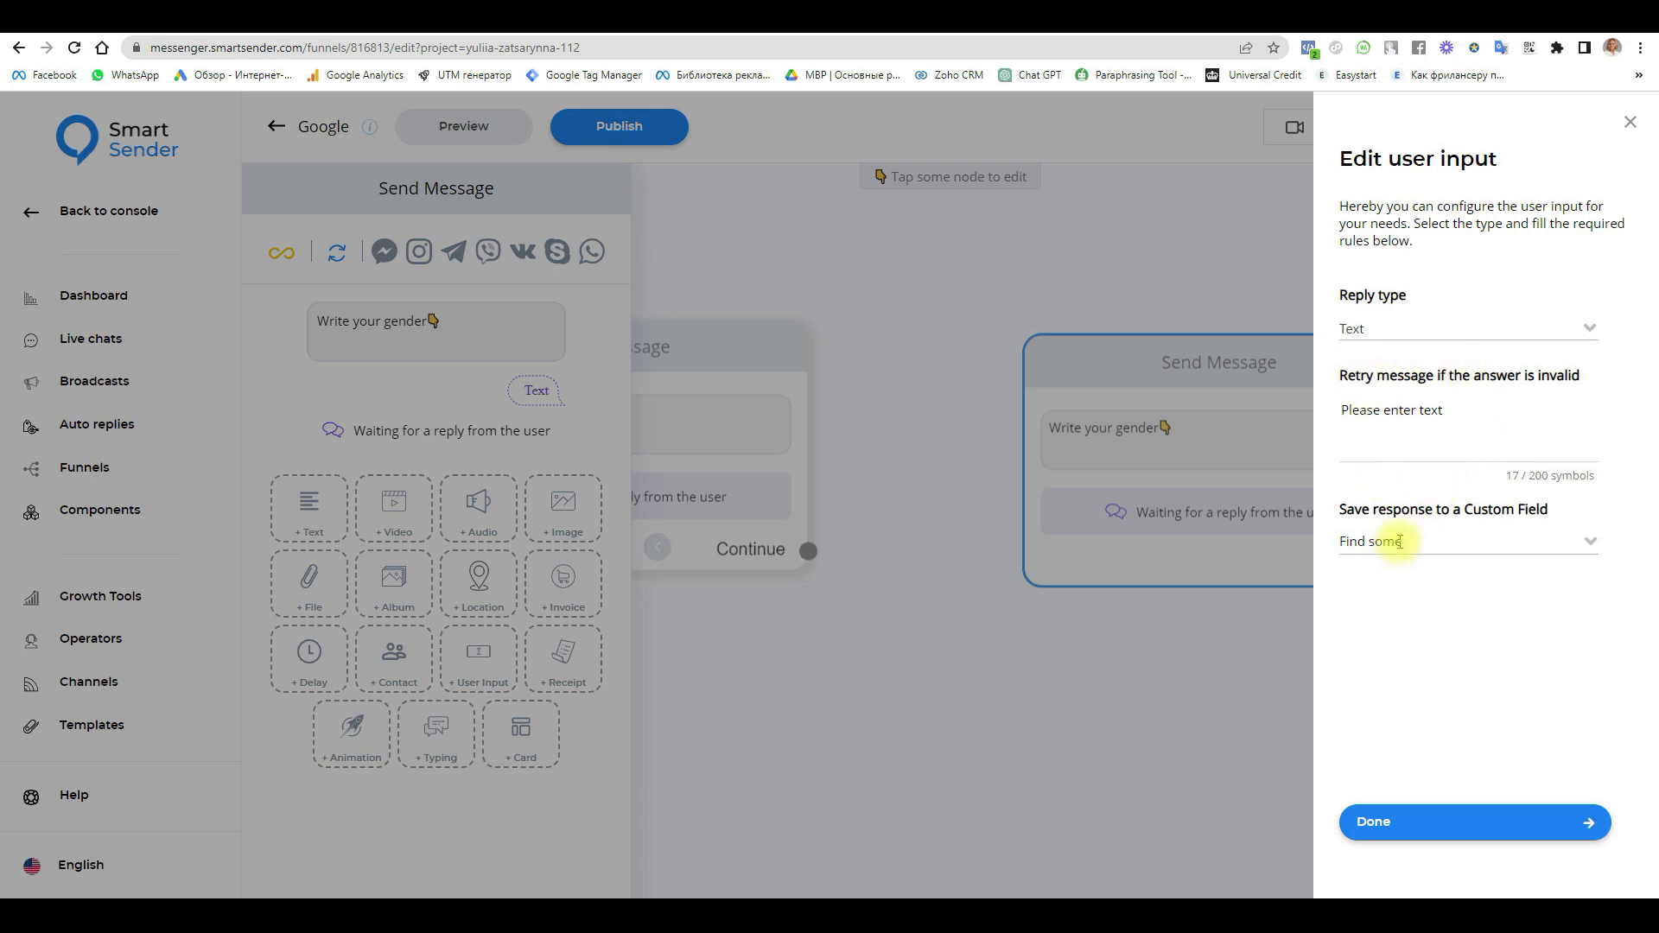
left_click(1385, 550)
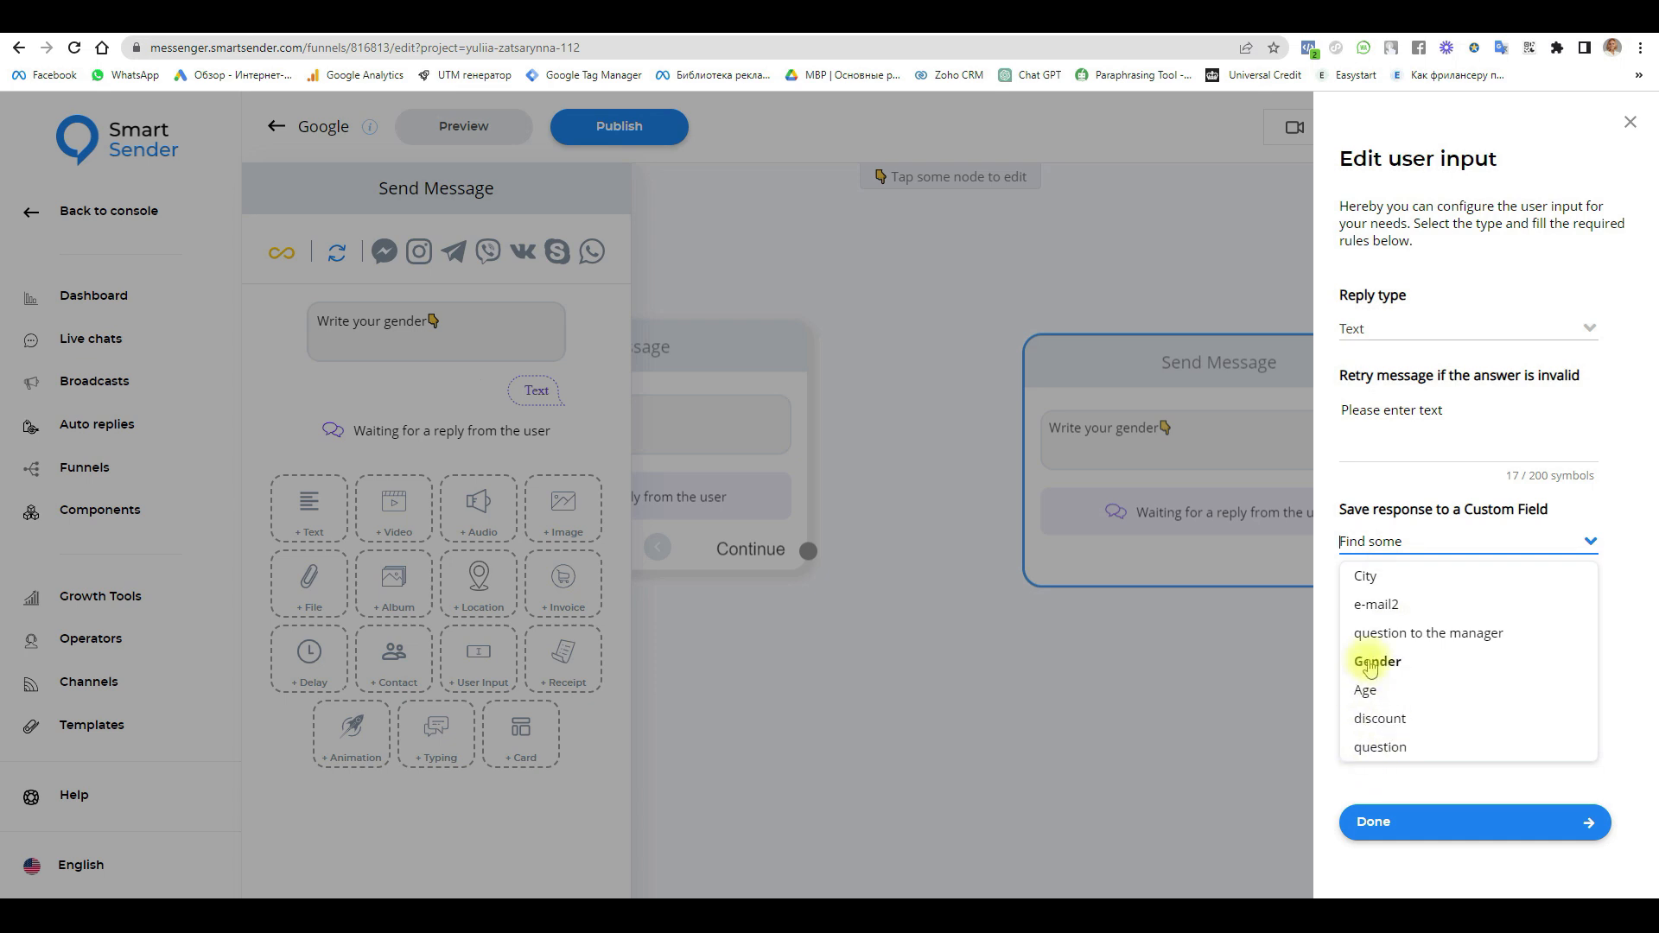
left_click(1370, 663)
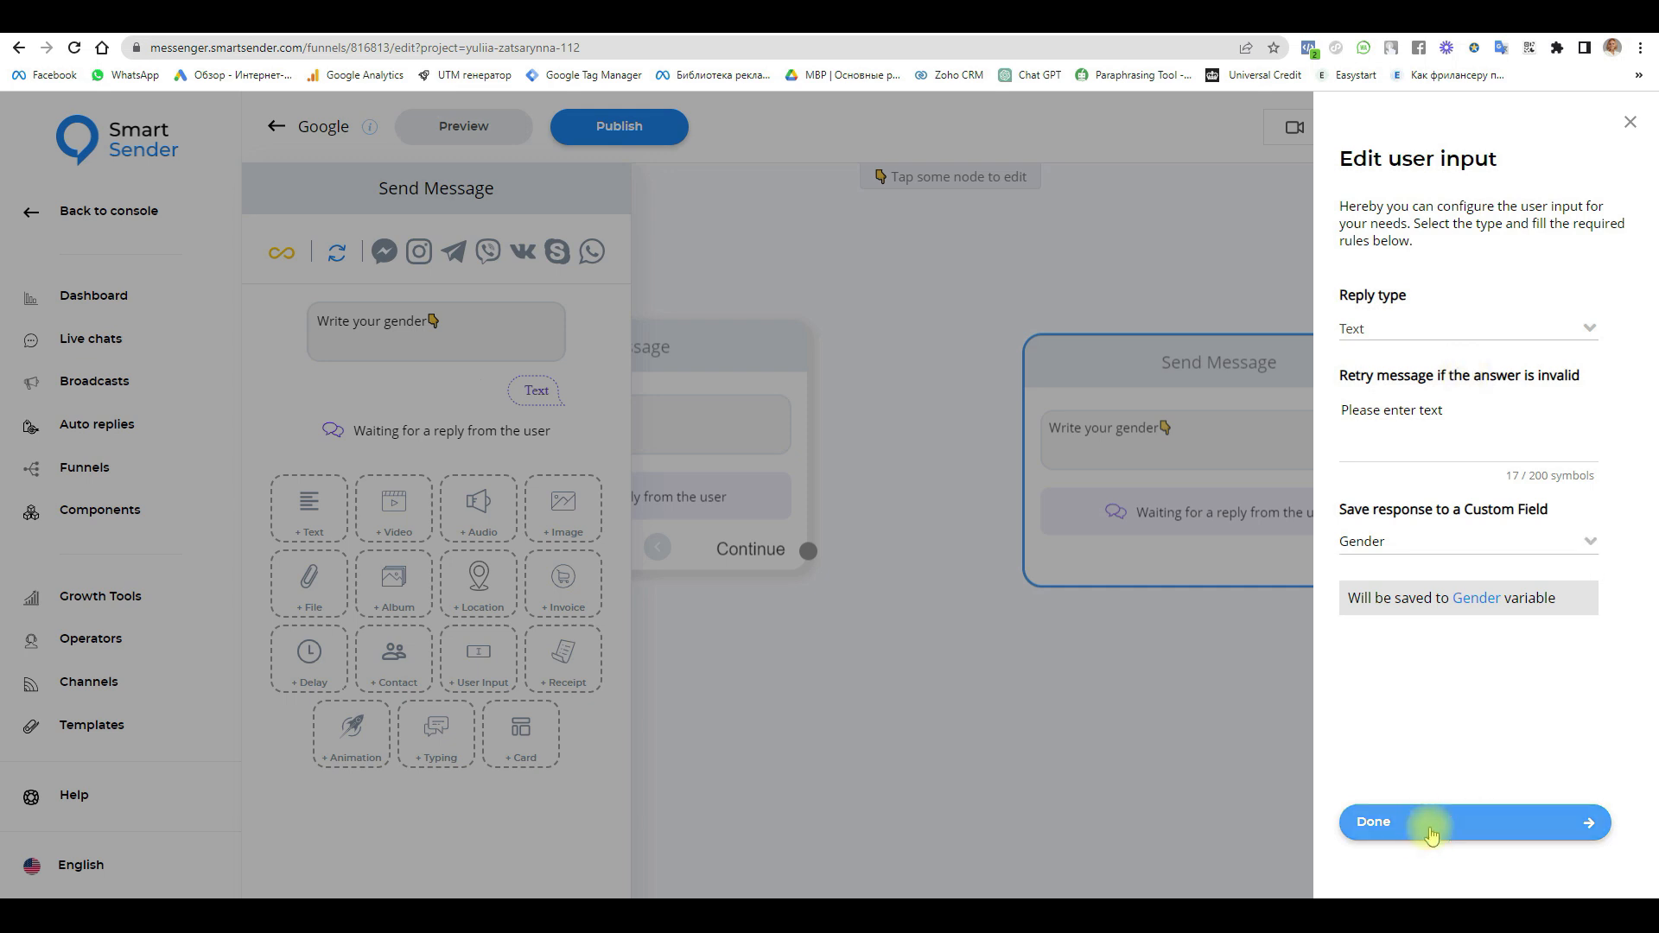
left_click(1431, 835)
Step: Add another User Input element below the gender question with the question "Write your city👇"
left_click(480, 665)
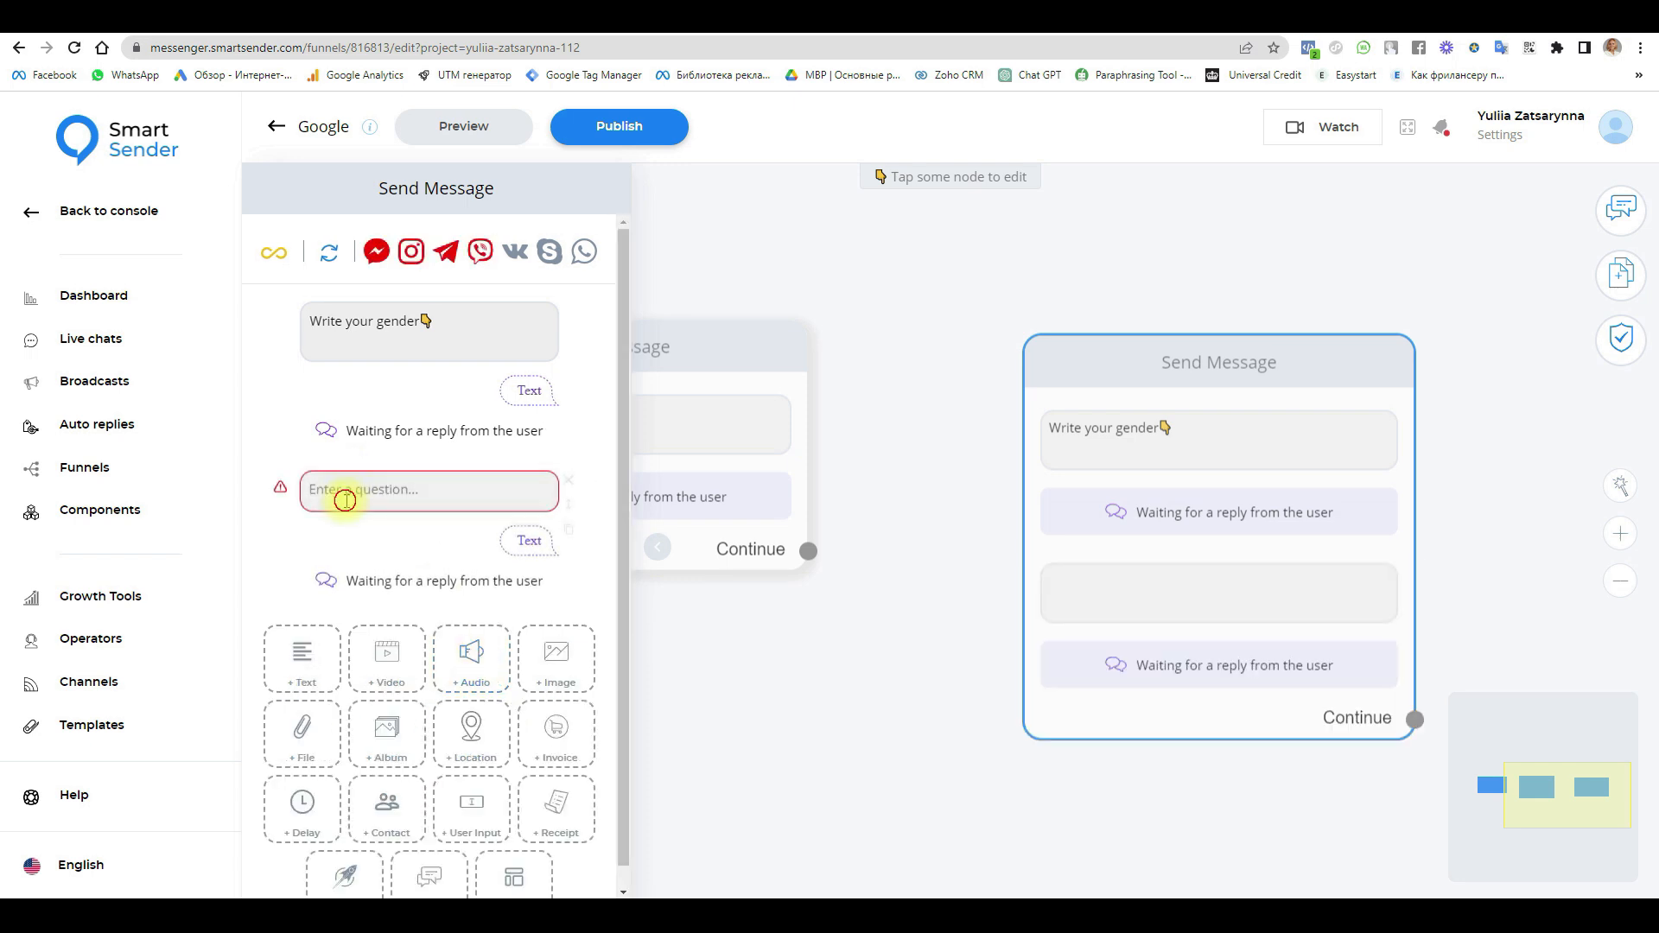
left_click(362, 489)
type("Write your age👇")
left_click_drag(397, 491, 374, 491)
type("city")
Step: Save the city question's responses to the City custom field
left_click(530, 543)
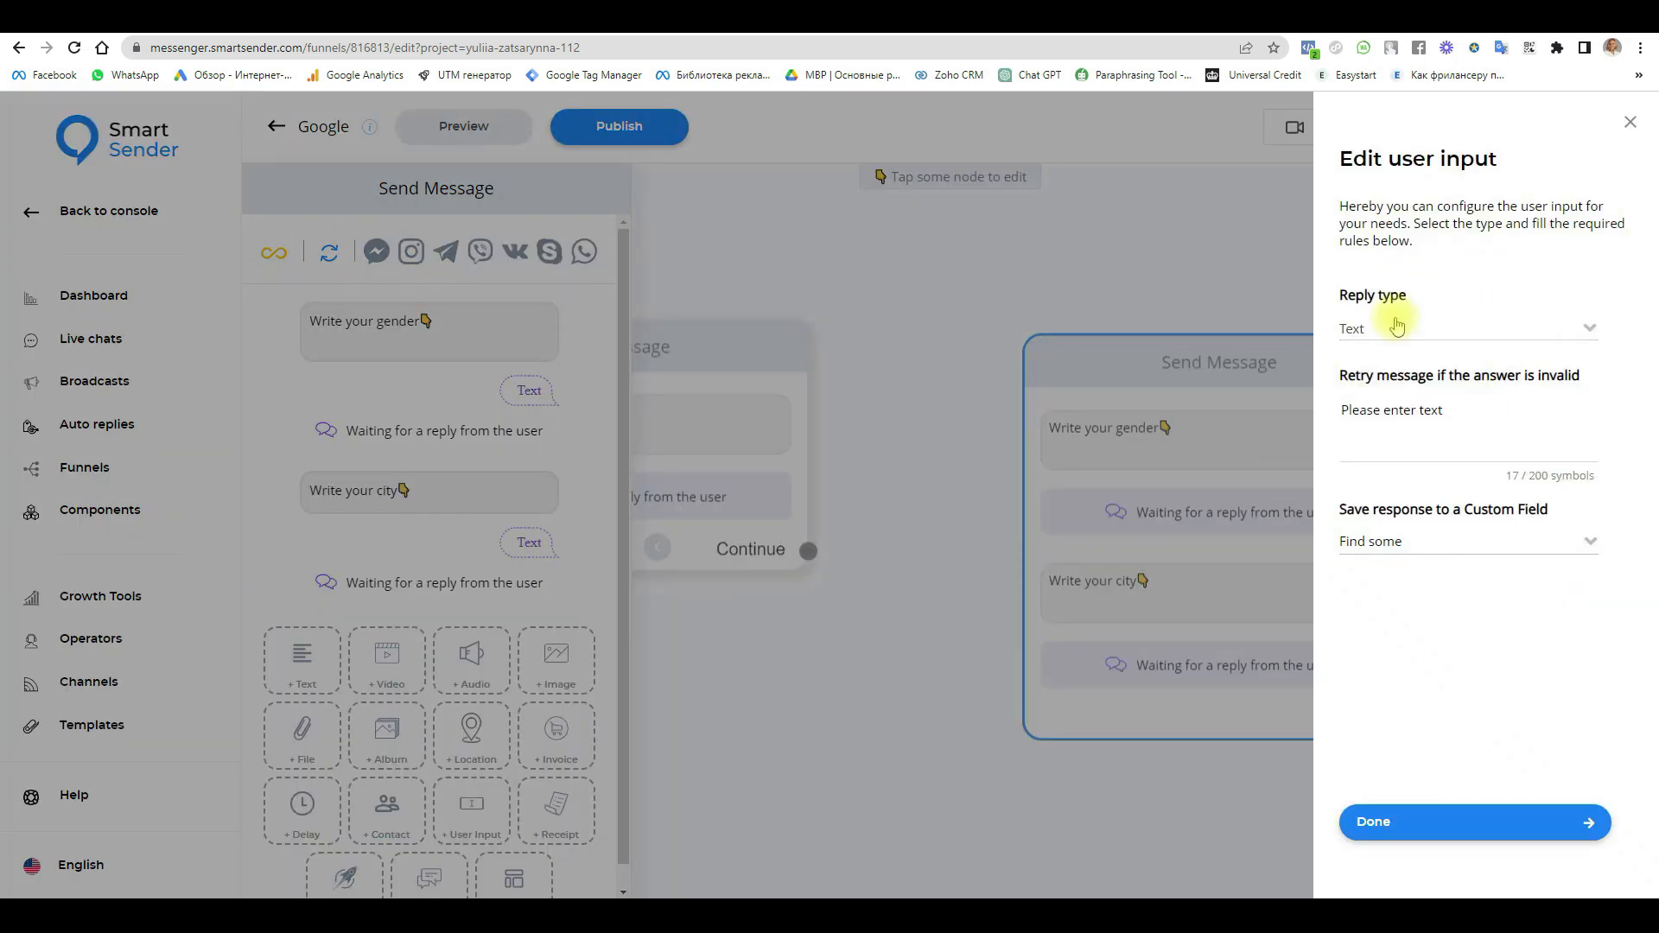
left_click(1436, 549)
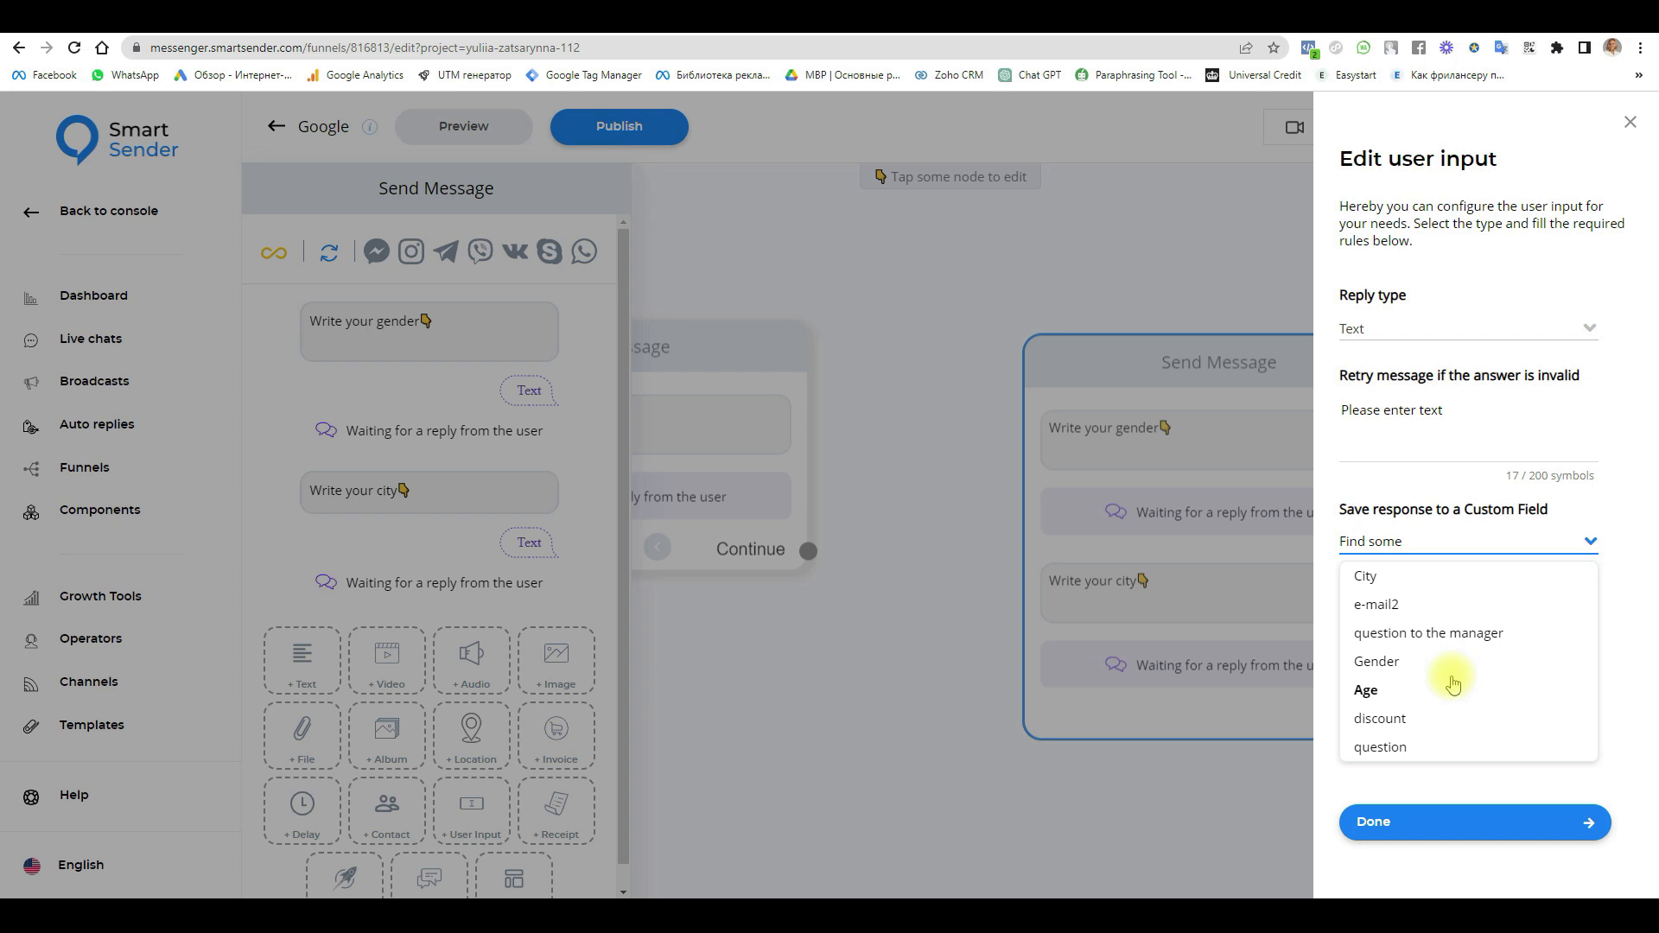
left_click(1368, 577)
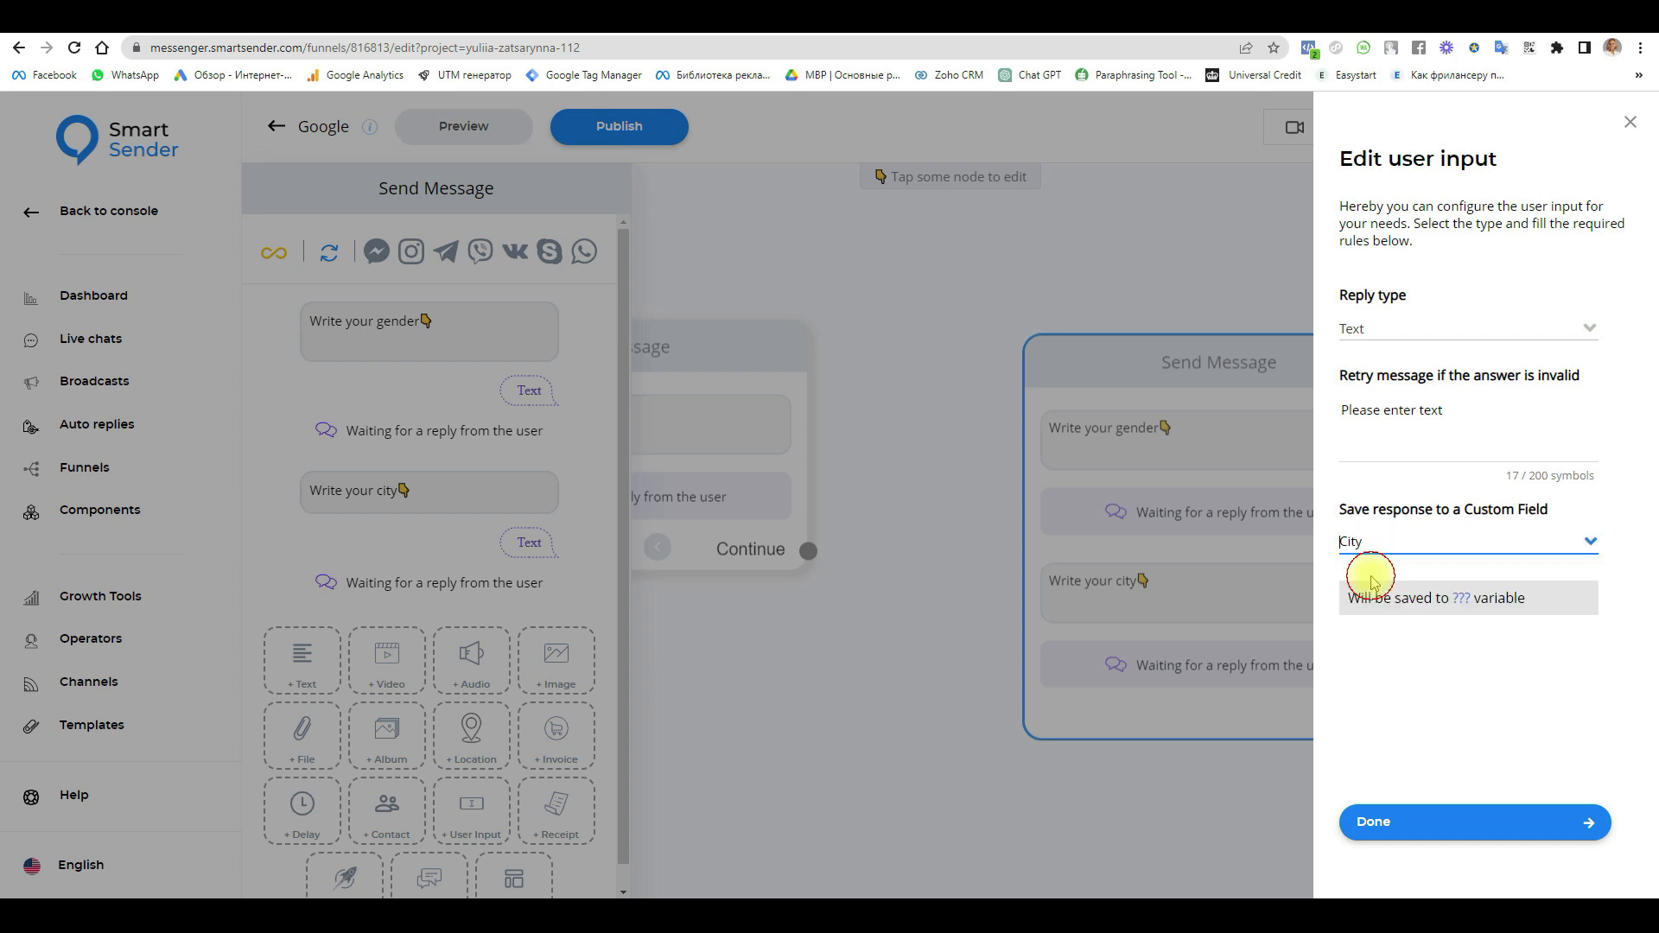
left_click(1409, 822)
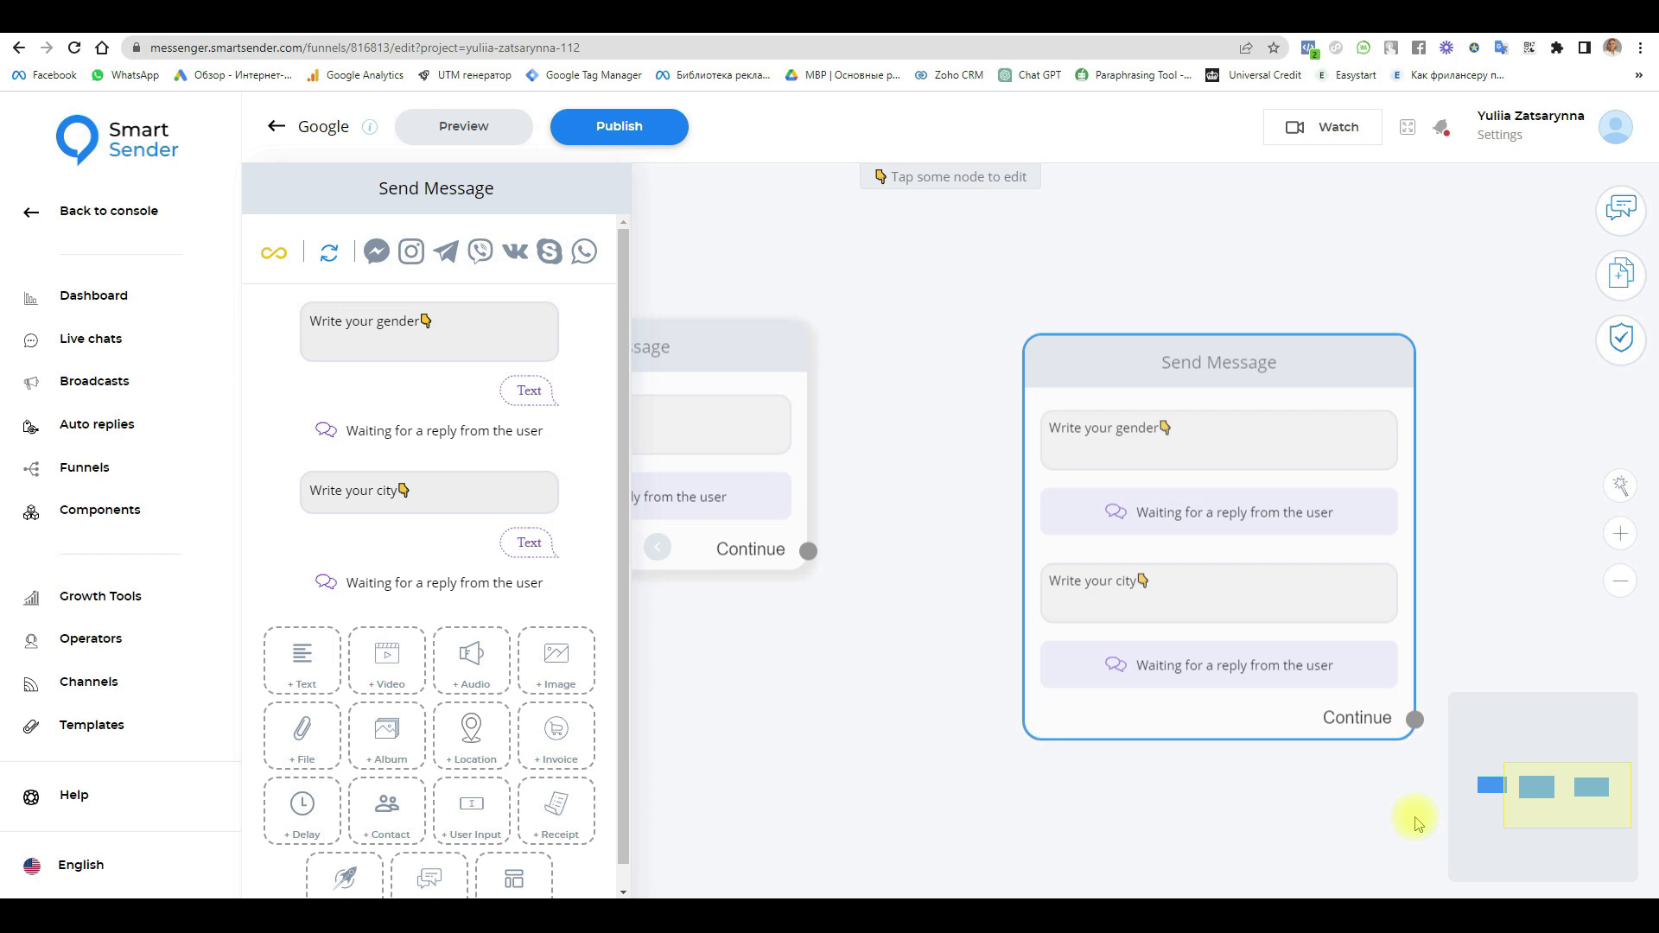
Step: Add a Perform Actions block to the right of the gender and city questions block and open it for editing
left_click_drag(1389, 818, 1037, 759)
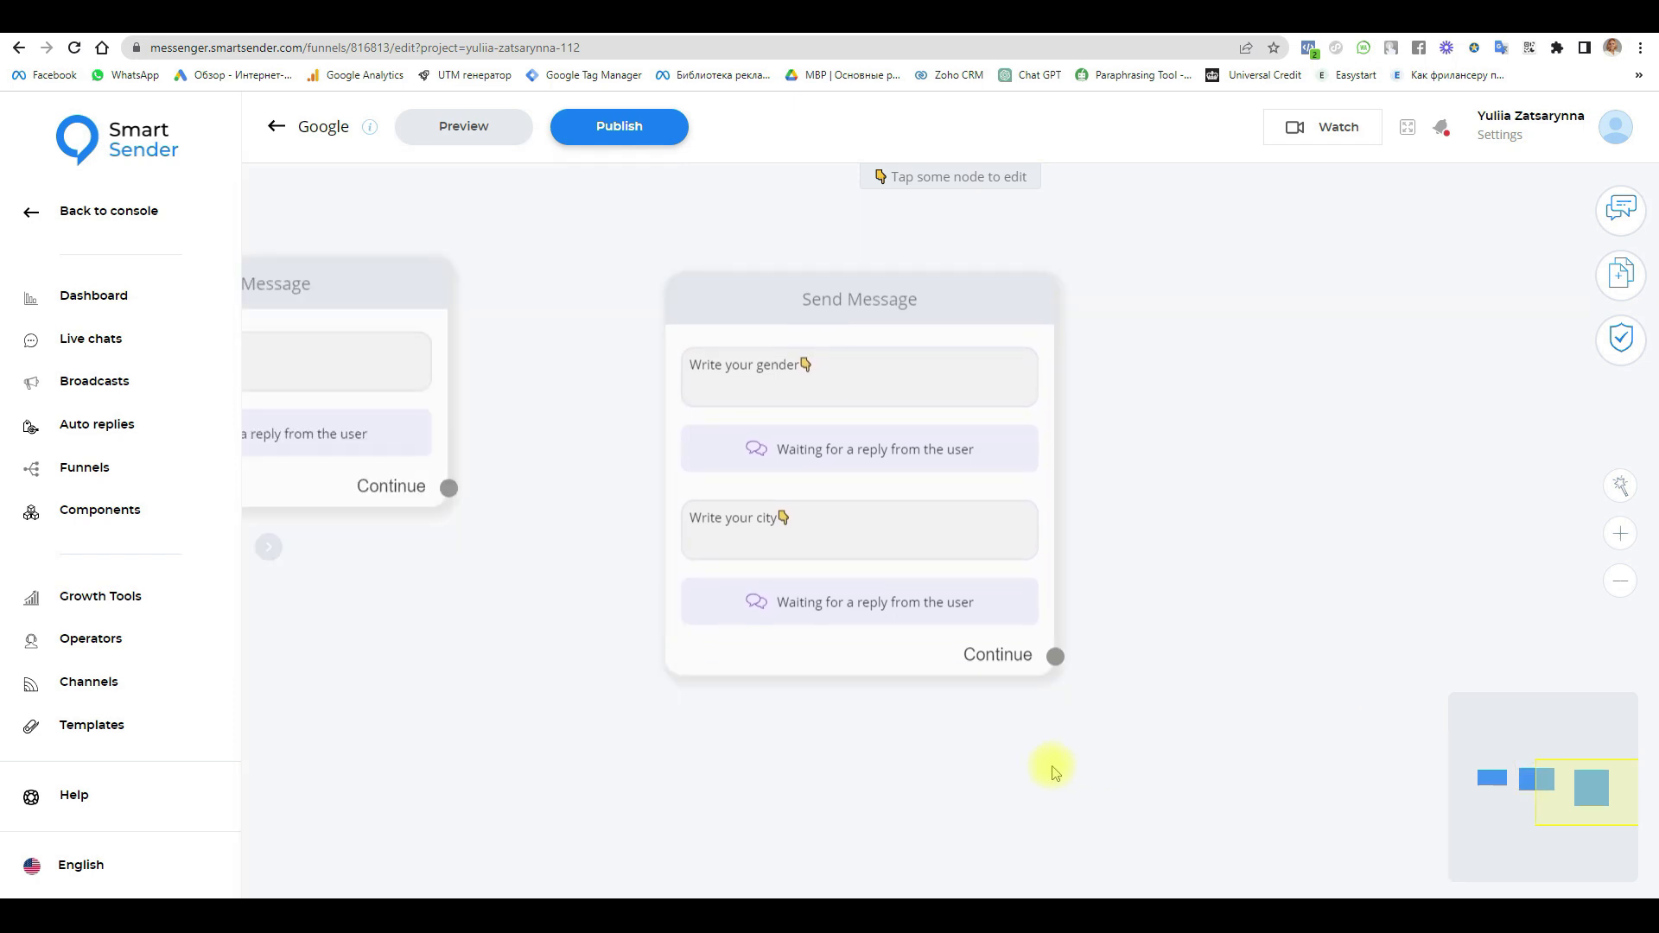
left_click(1620, 274)
left_click(1499, 484)
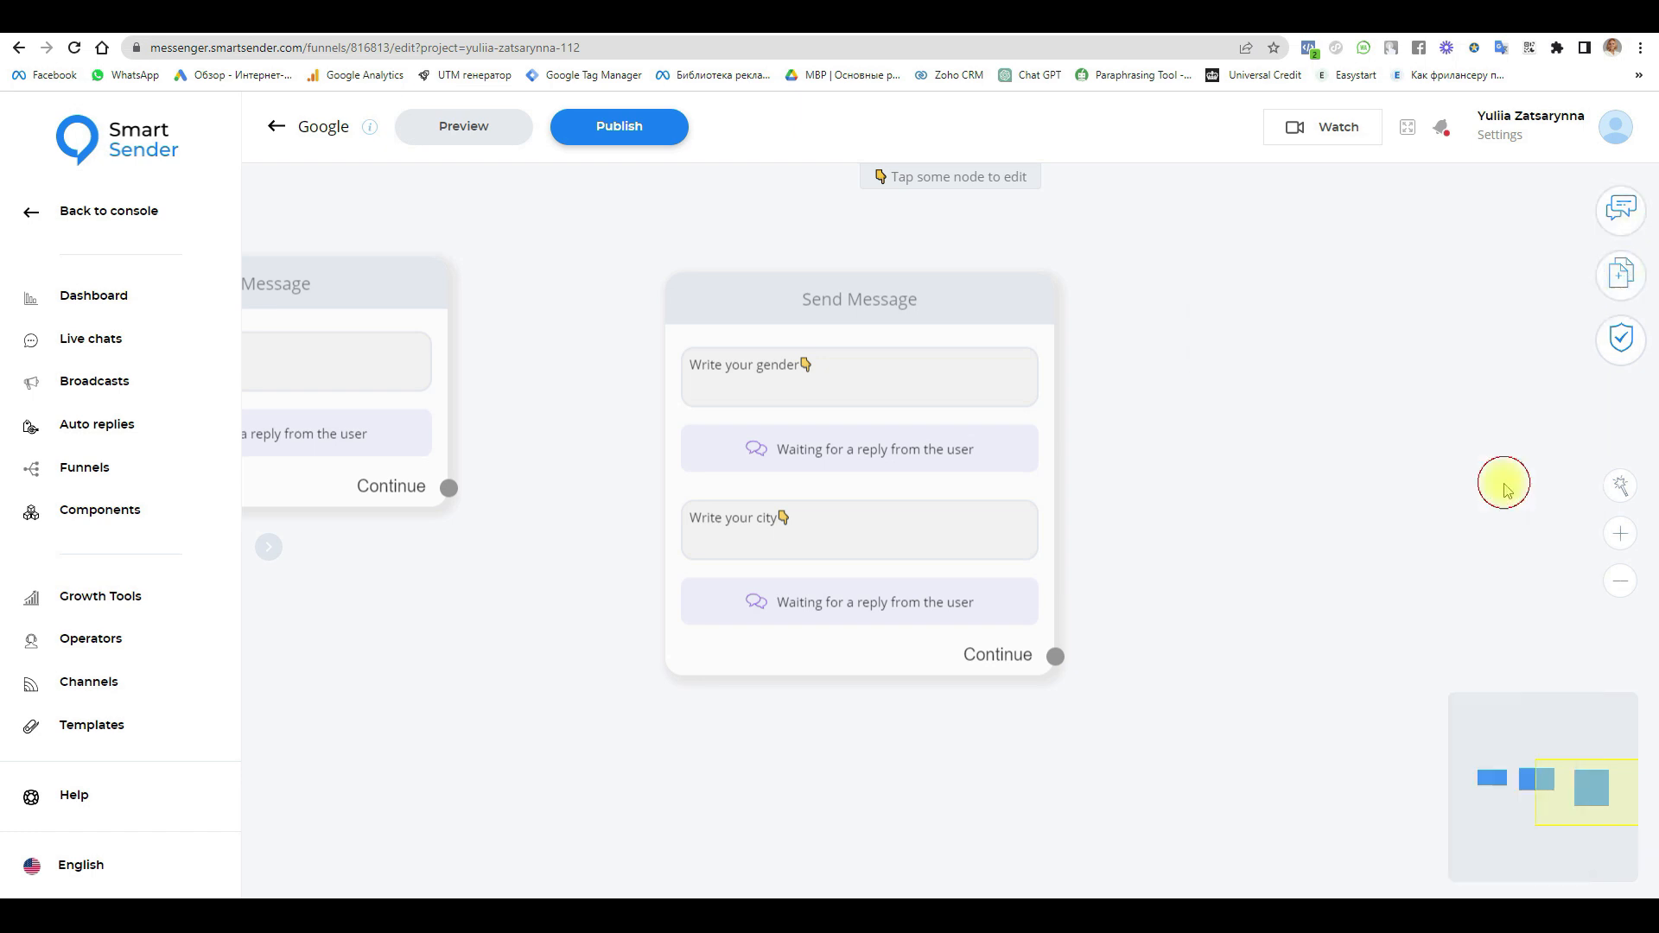
left_click_drag(1166, 666, 1441, 432)
left_click(1055, 420)
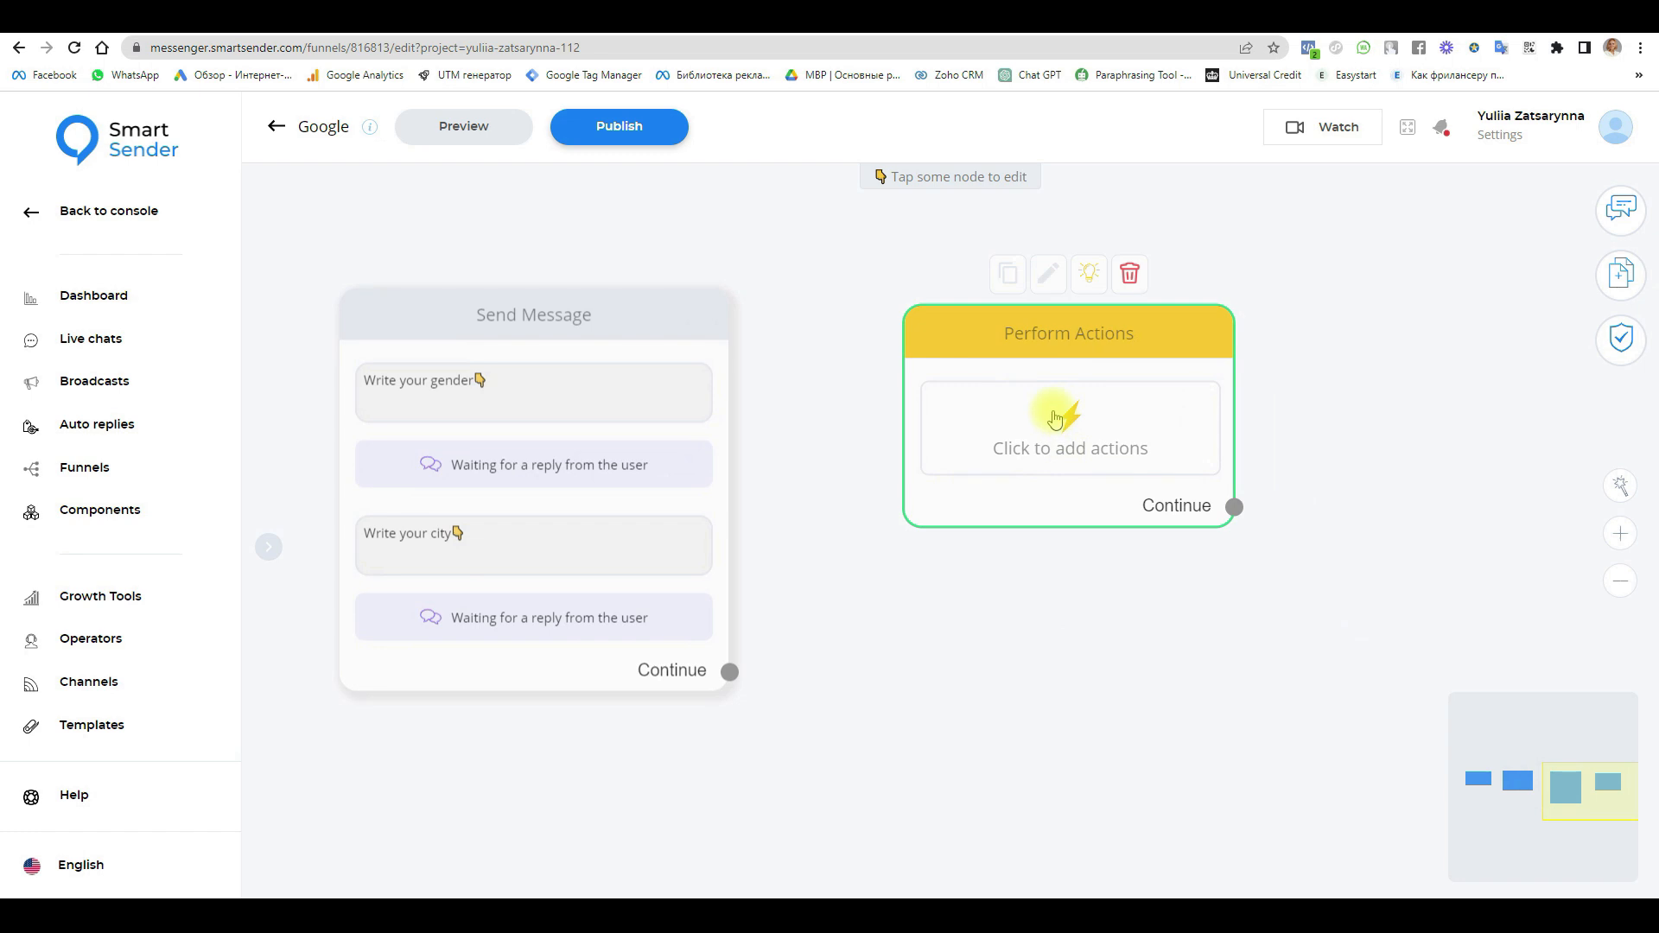
left_click(1055, 419)
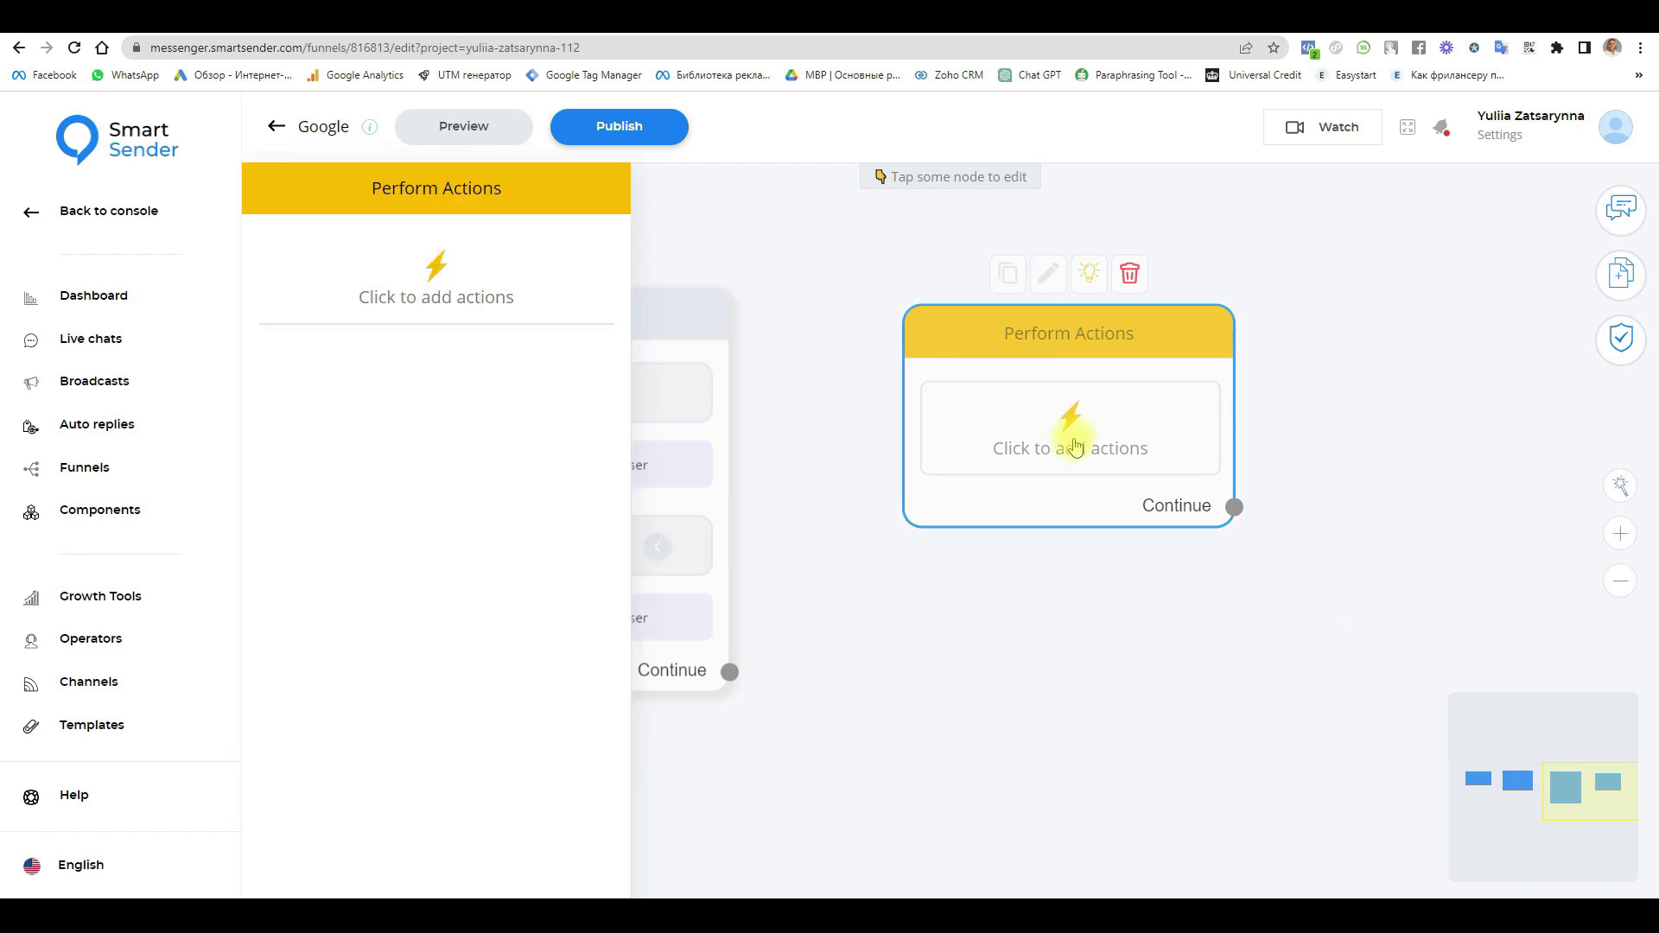
Step: Add a Google Sheets Integration action of the Insert Row type to the Perform Actions block
left_click(441, 274)
left_click(753, 524)
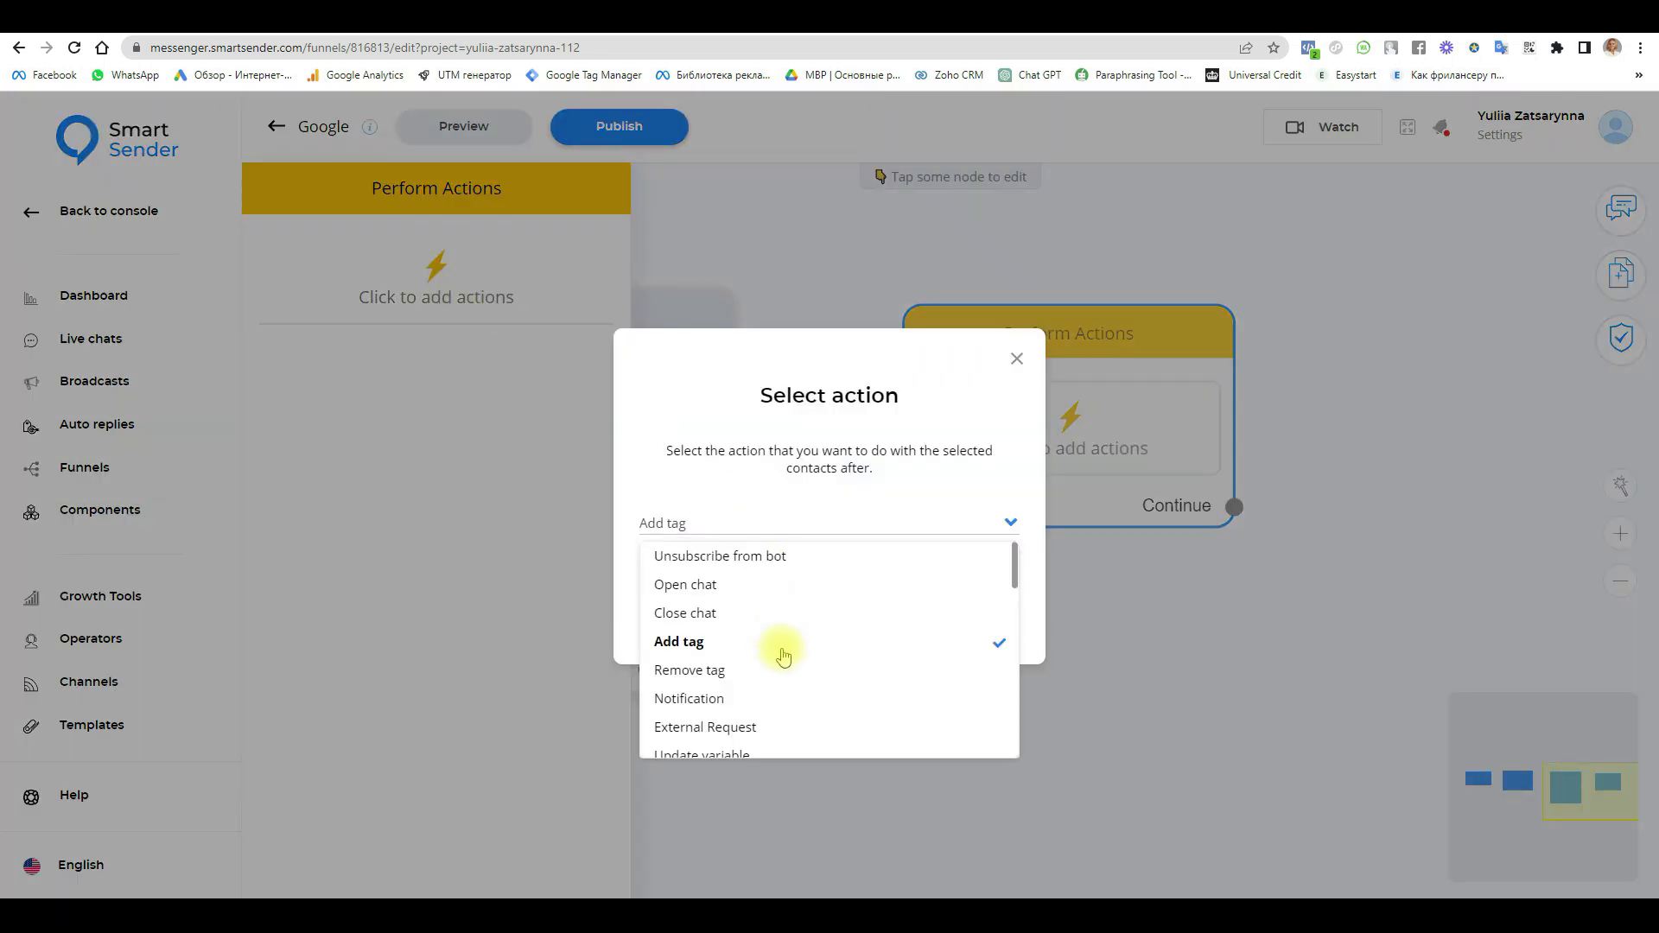
scroll(782, 652, "down", 1)
scroll(781, 655, "down", 2)
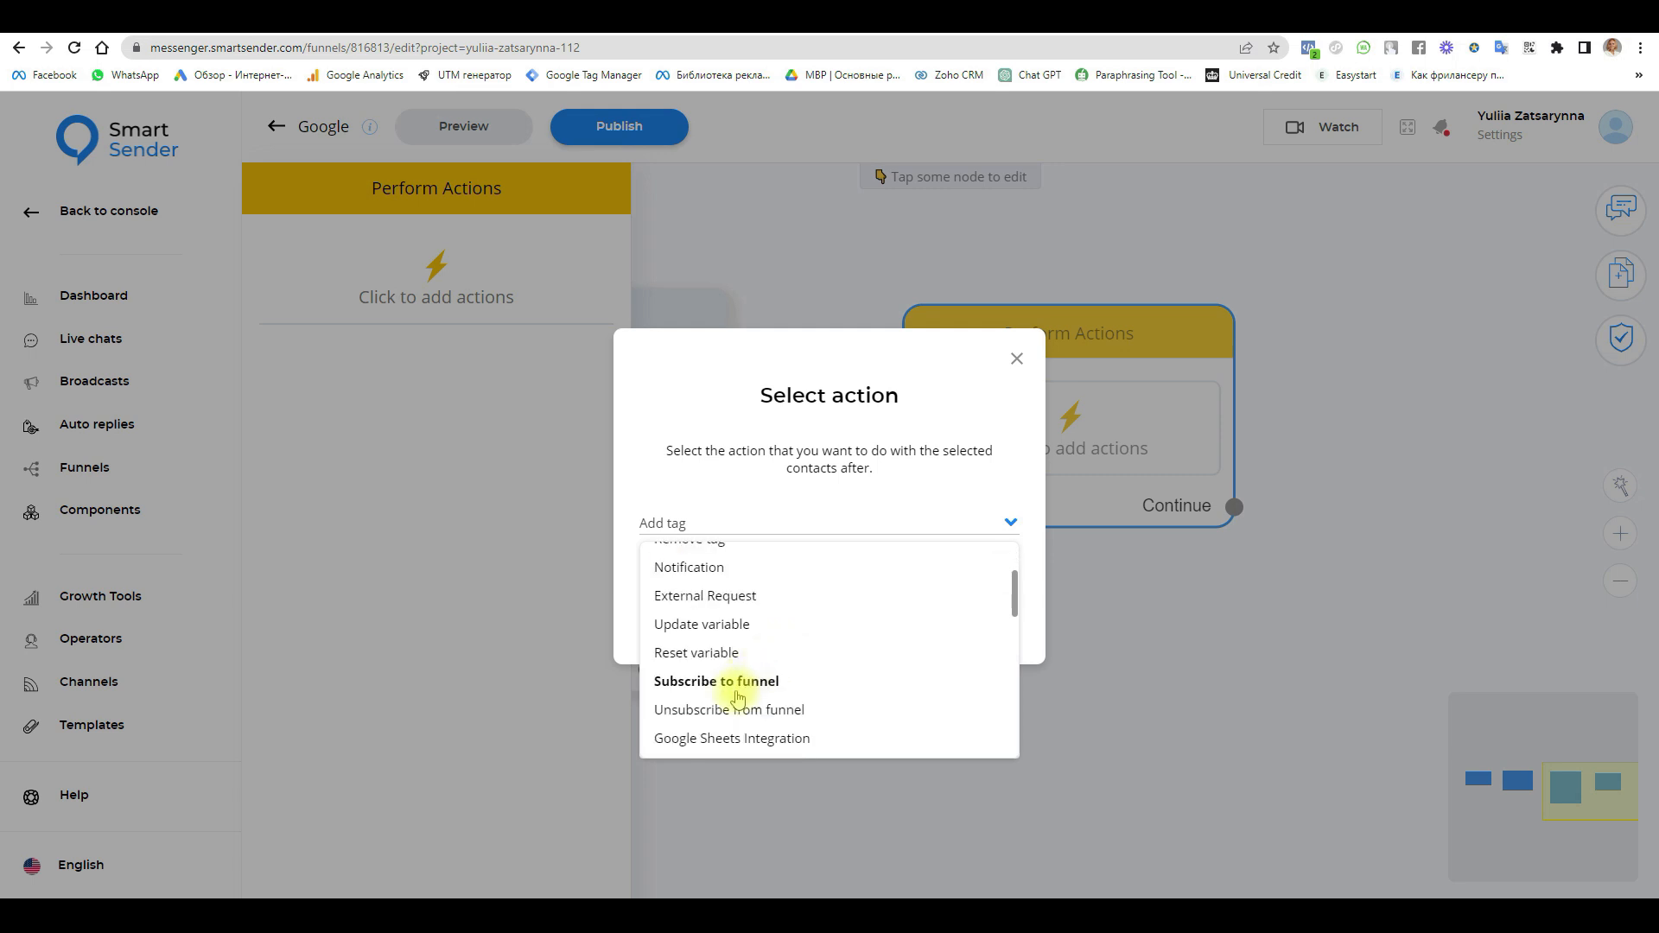
left_click(761, 744)
left_click(811, 595)
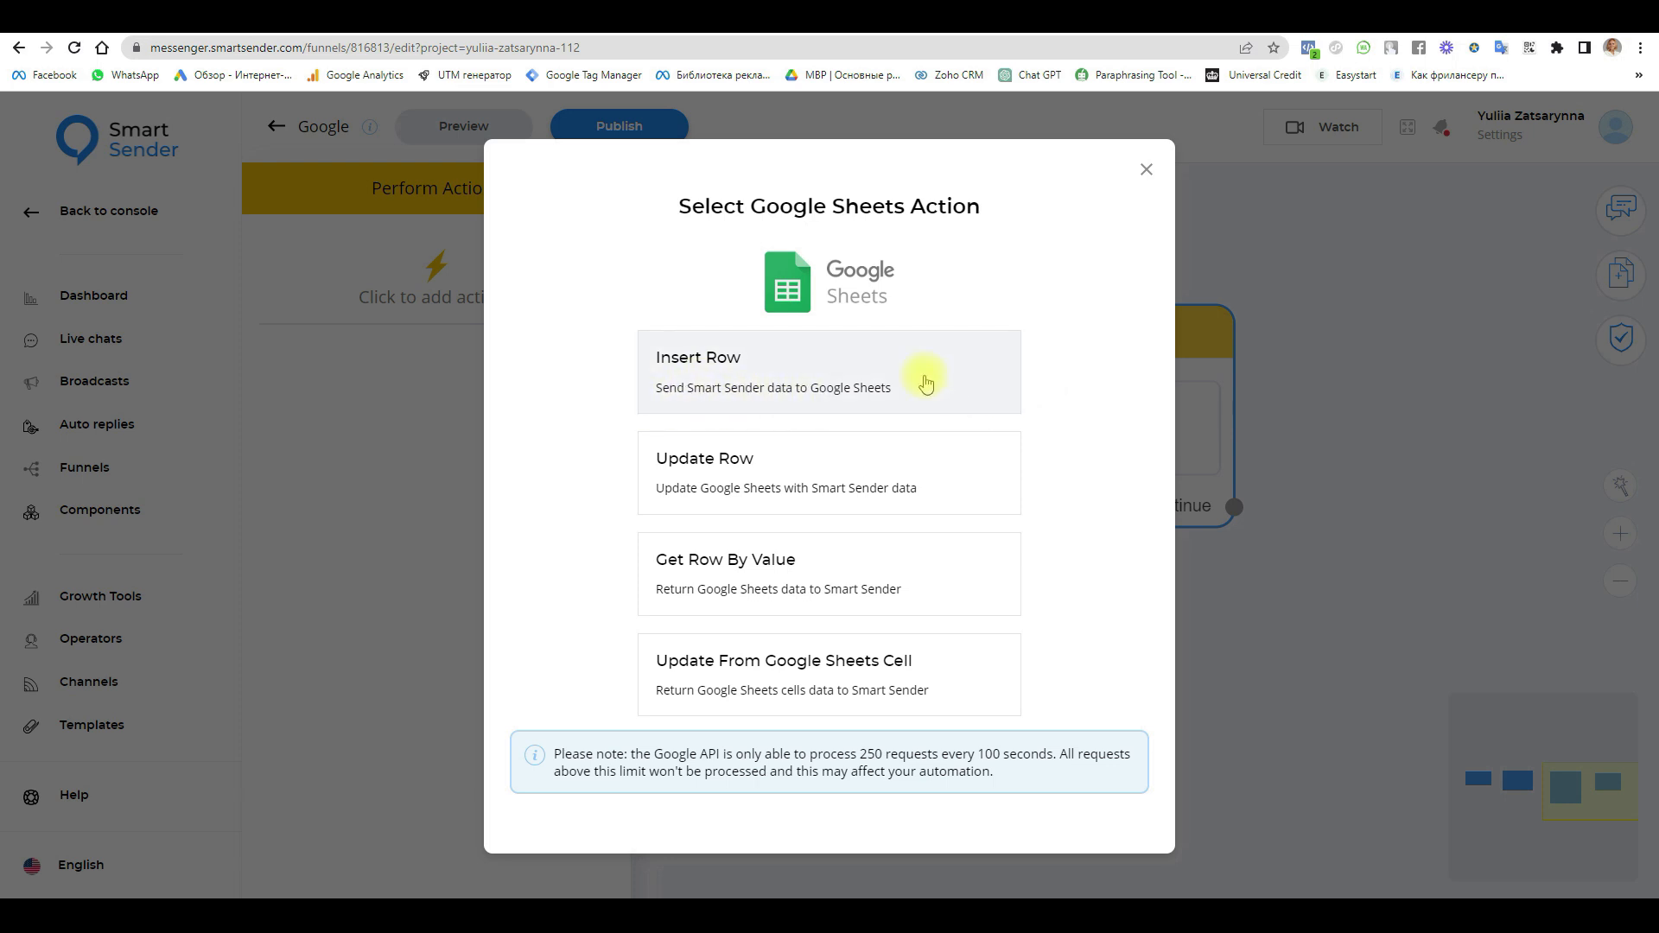
left_click(797, 374)
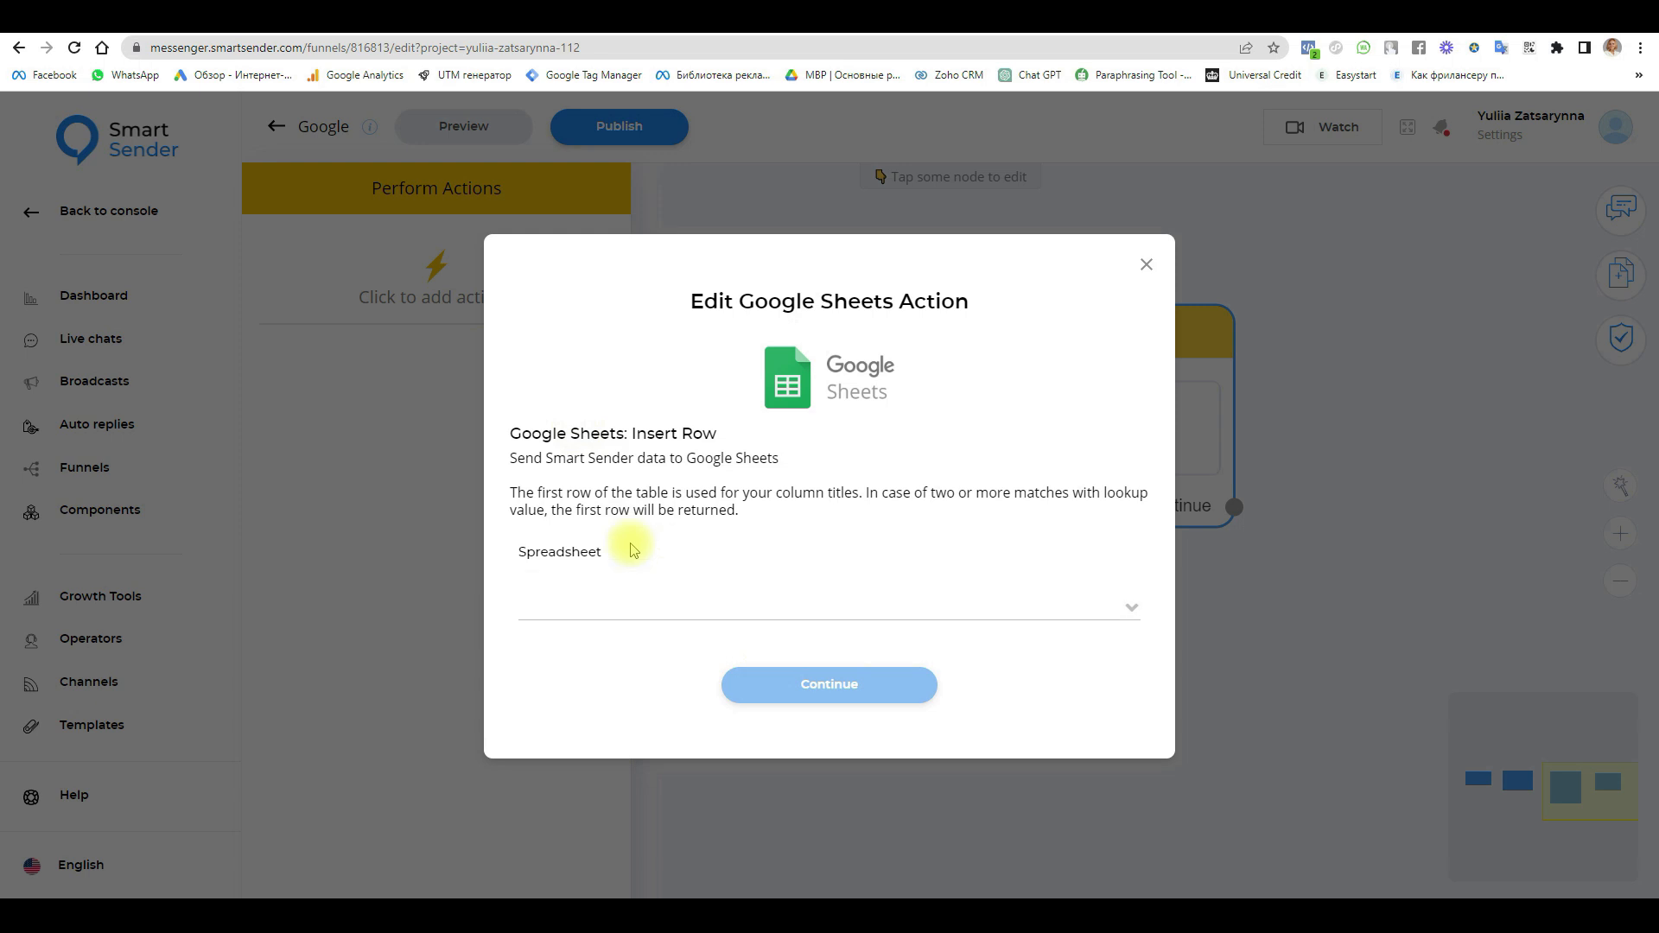
Step: Choose the Questionnaire spreadsheet and its Sheet1 worksheet as the destination for the inserted row
left_click(688, 611)
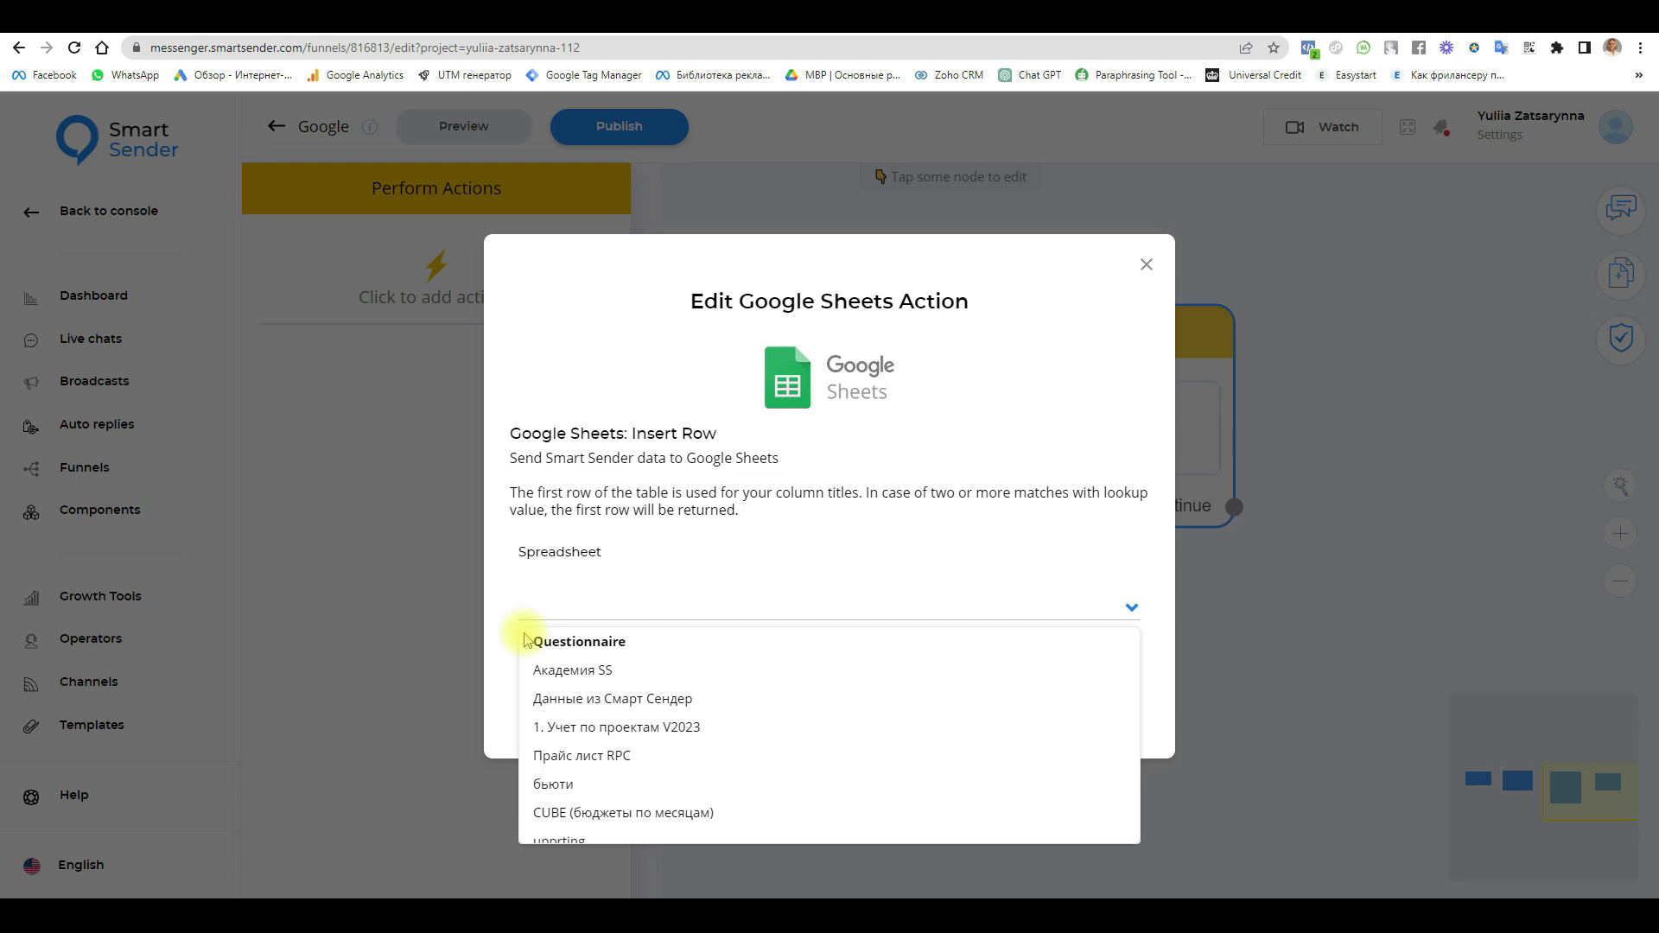
left_click(589, 653)
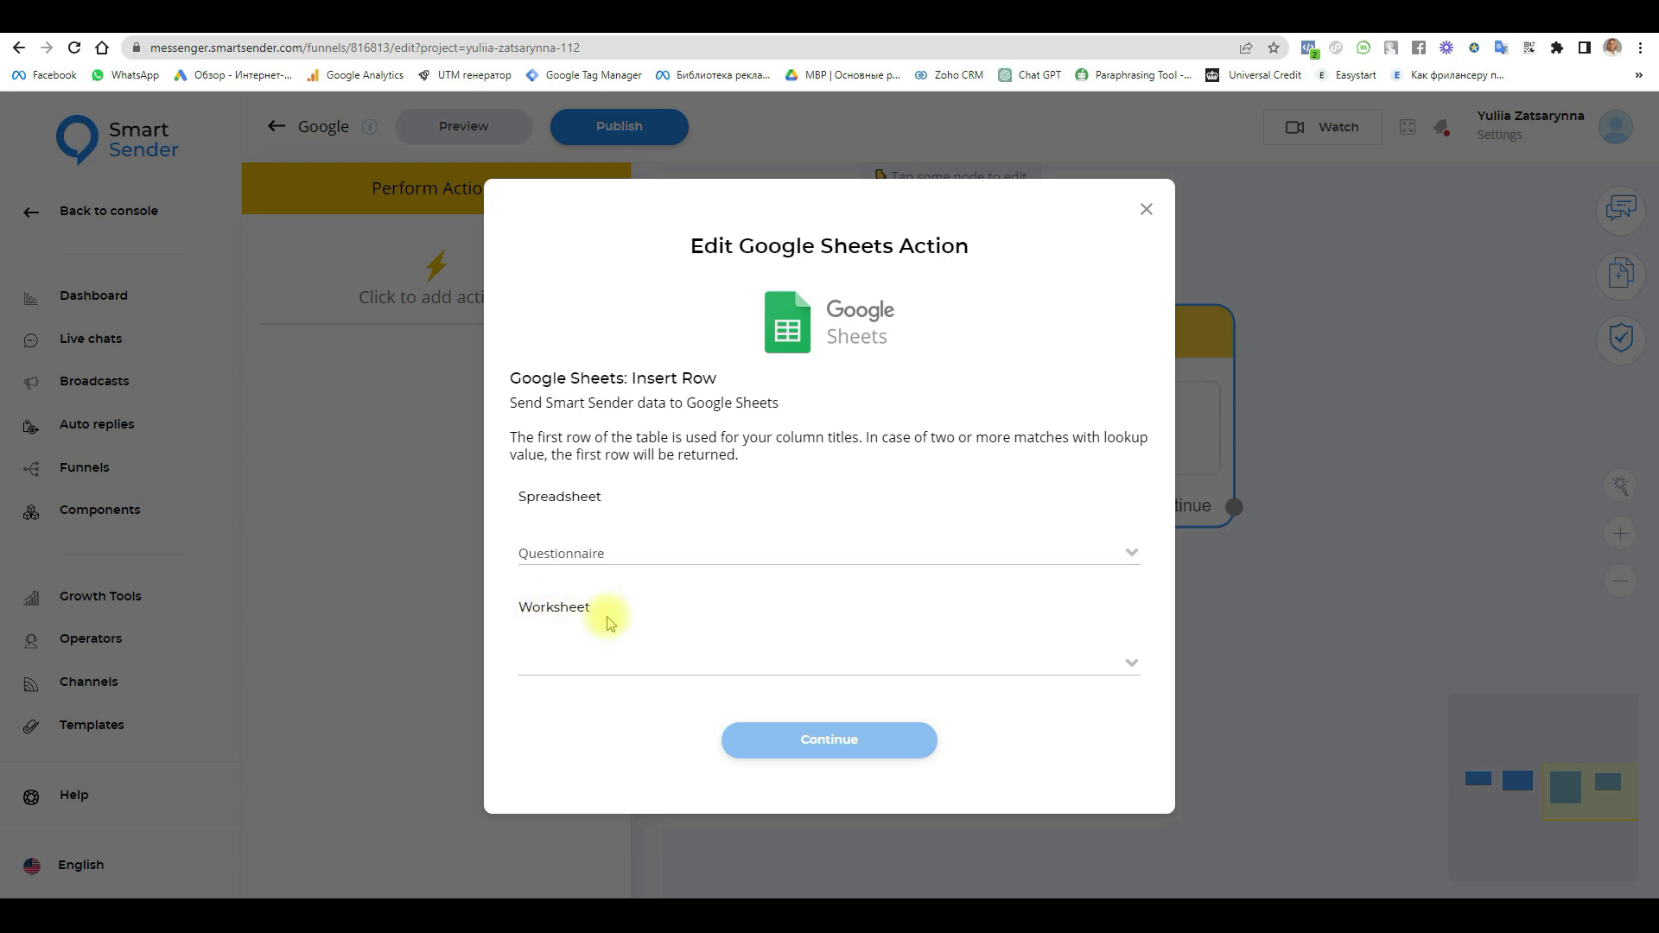
left_click(1366, 33)
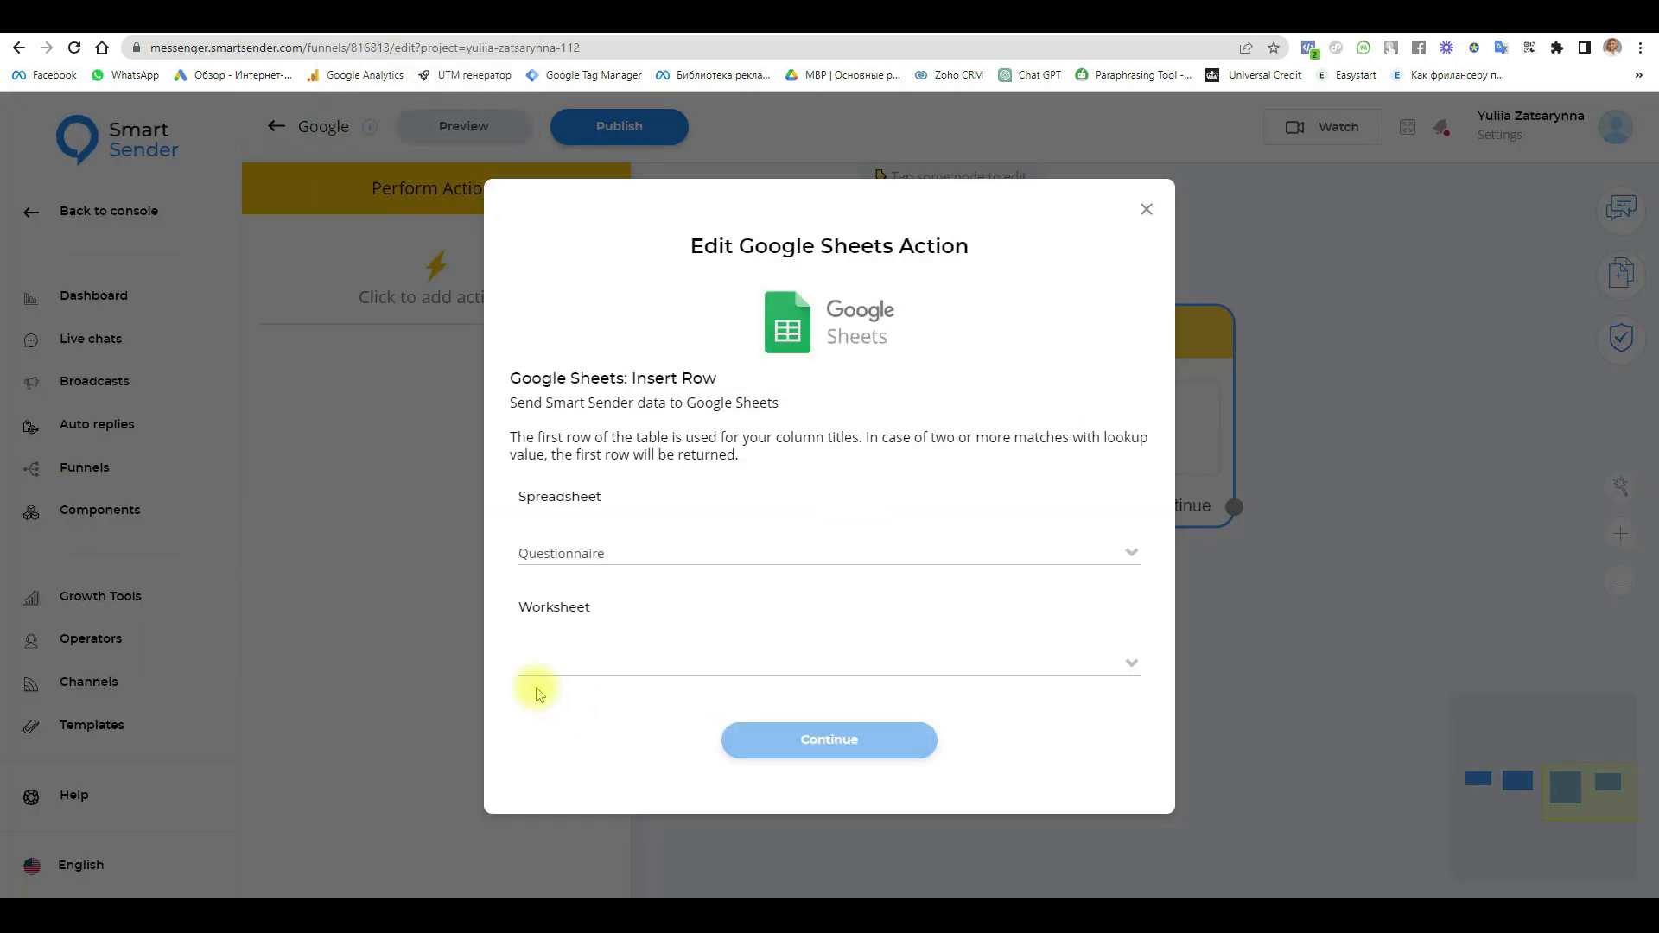
left_click(538, 672)
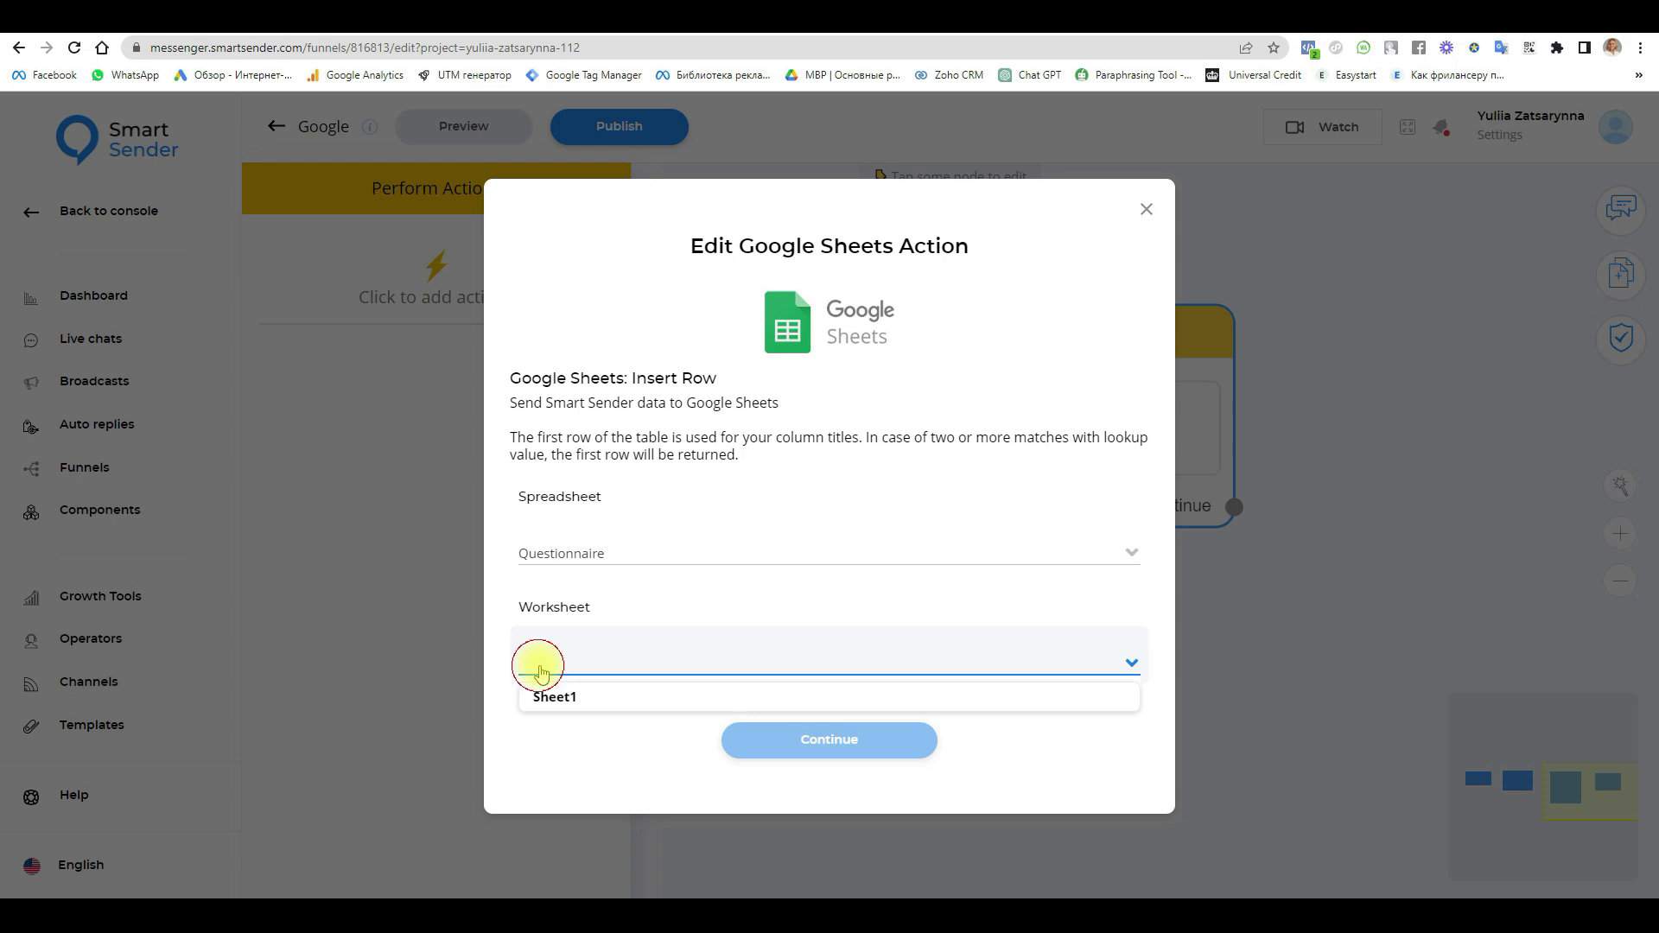
left_click(579, 704)
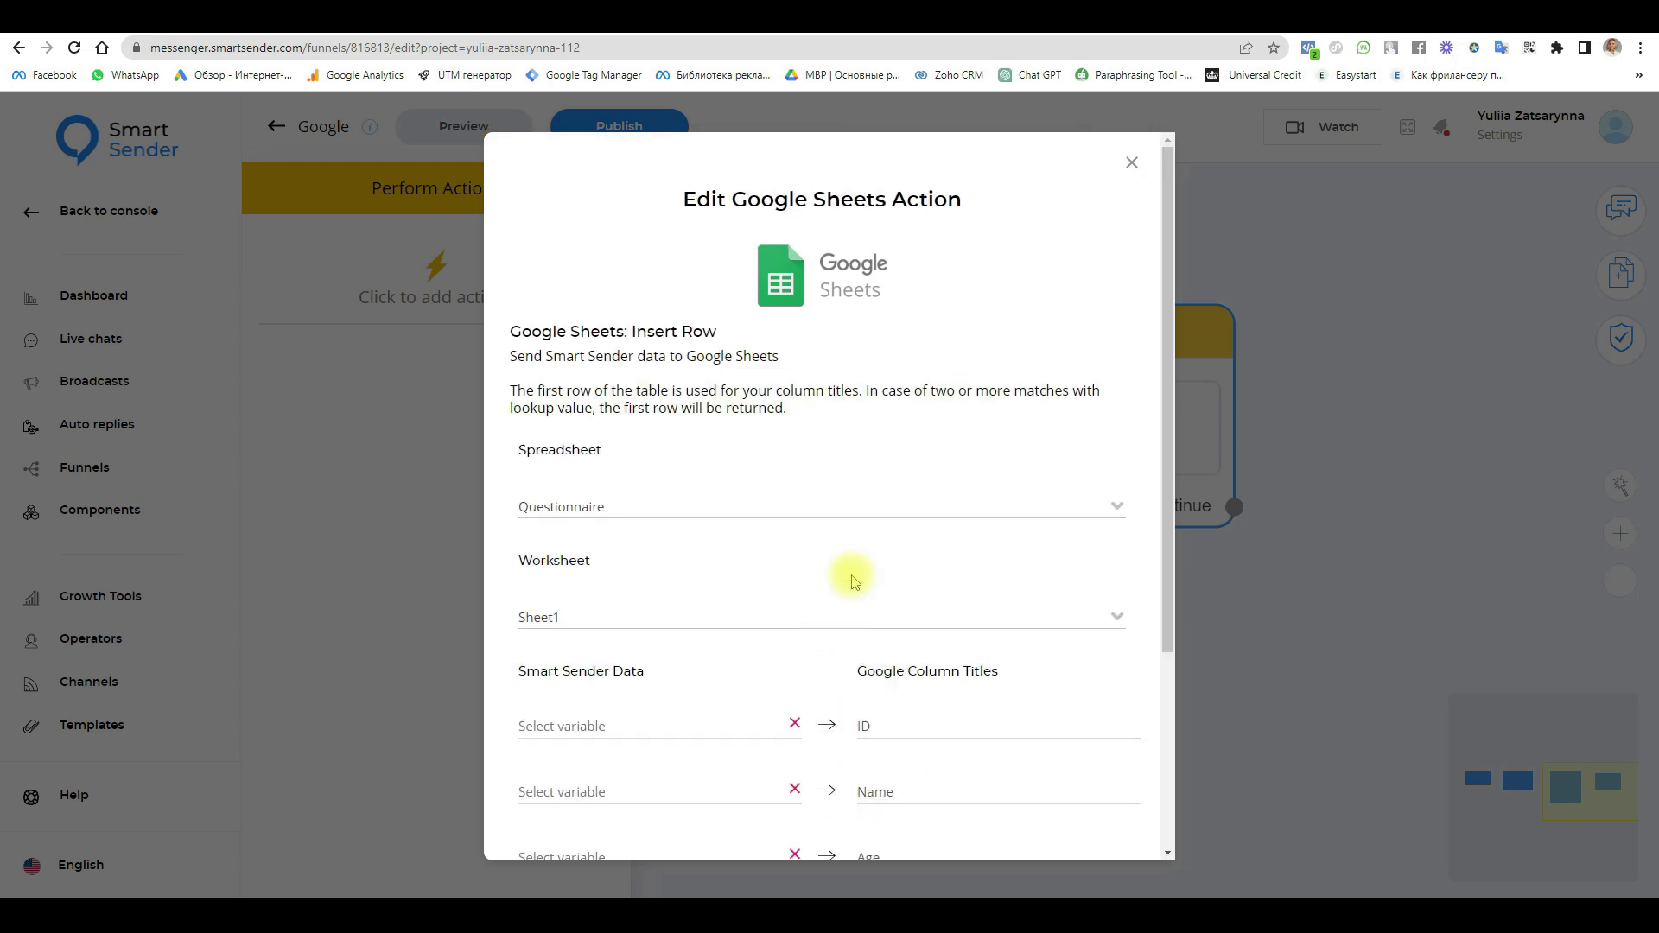
Step: Map the userId variable to the ID column of the Google Sheet
scroll(854, 581, "down", 3)
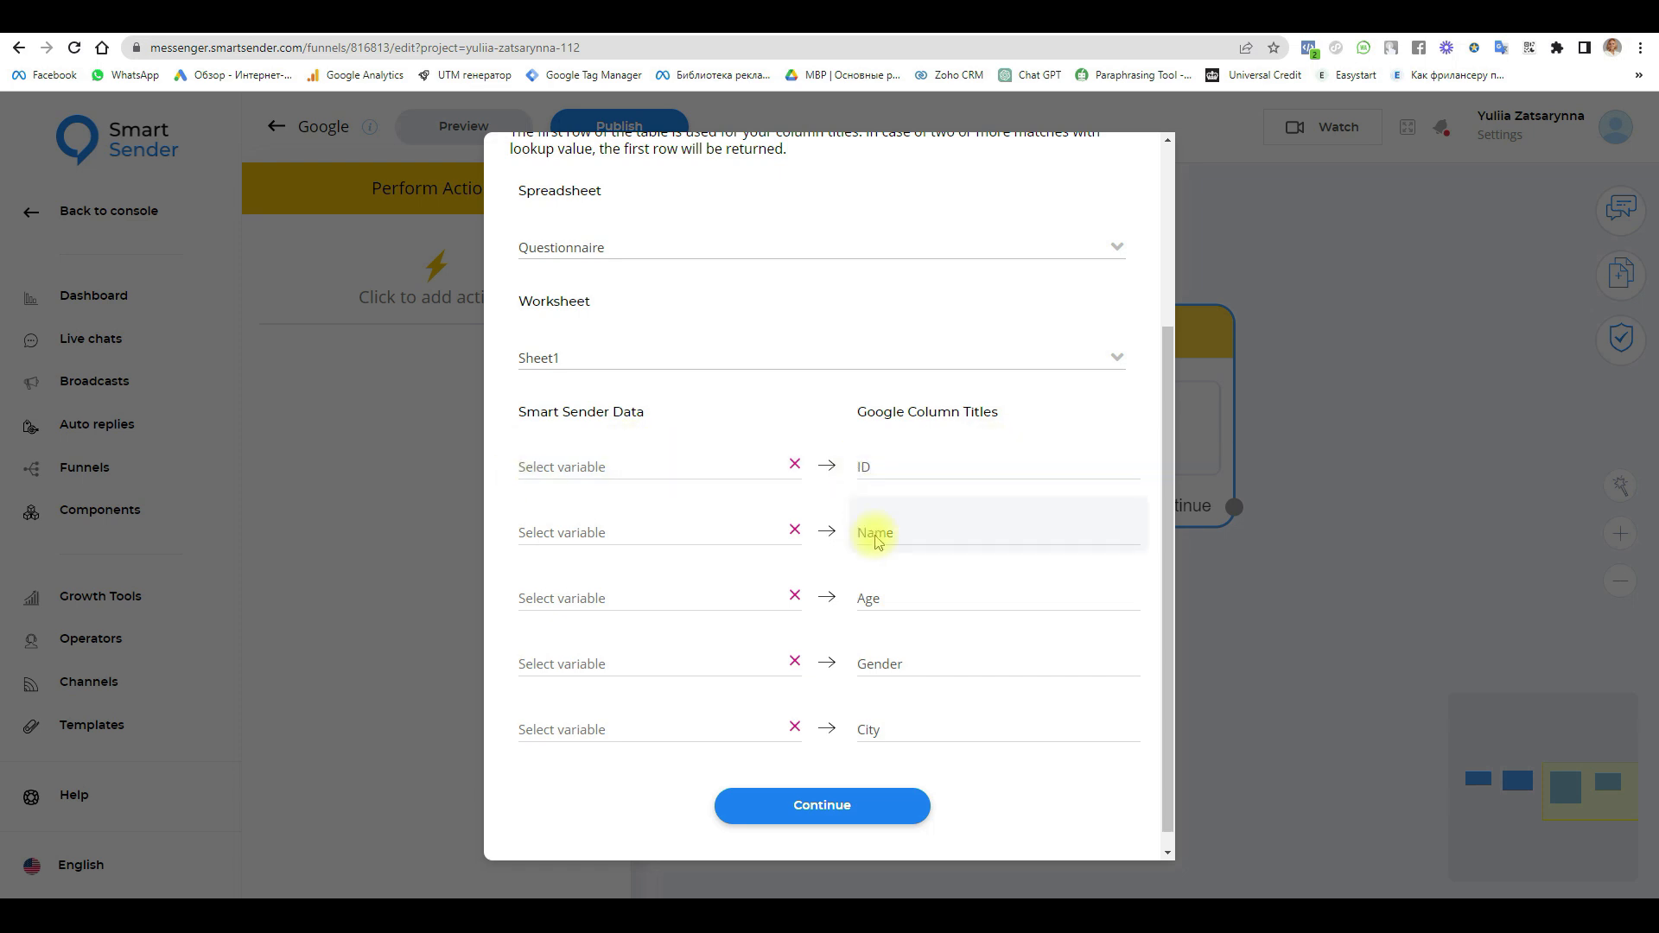
left_click(533, 467)
left_click(674, 511)
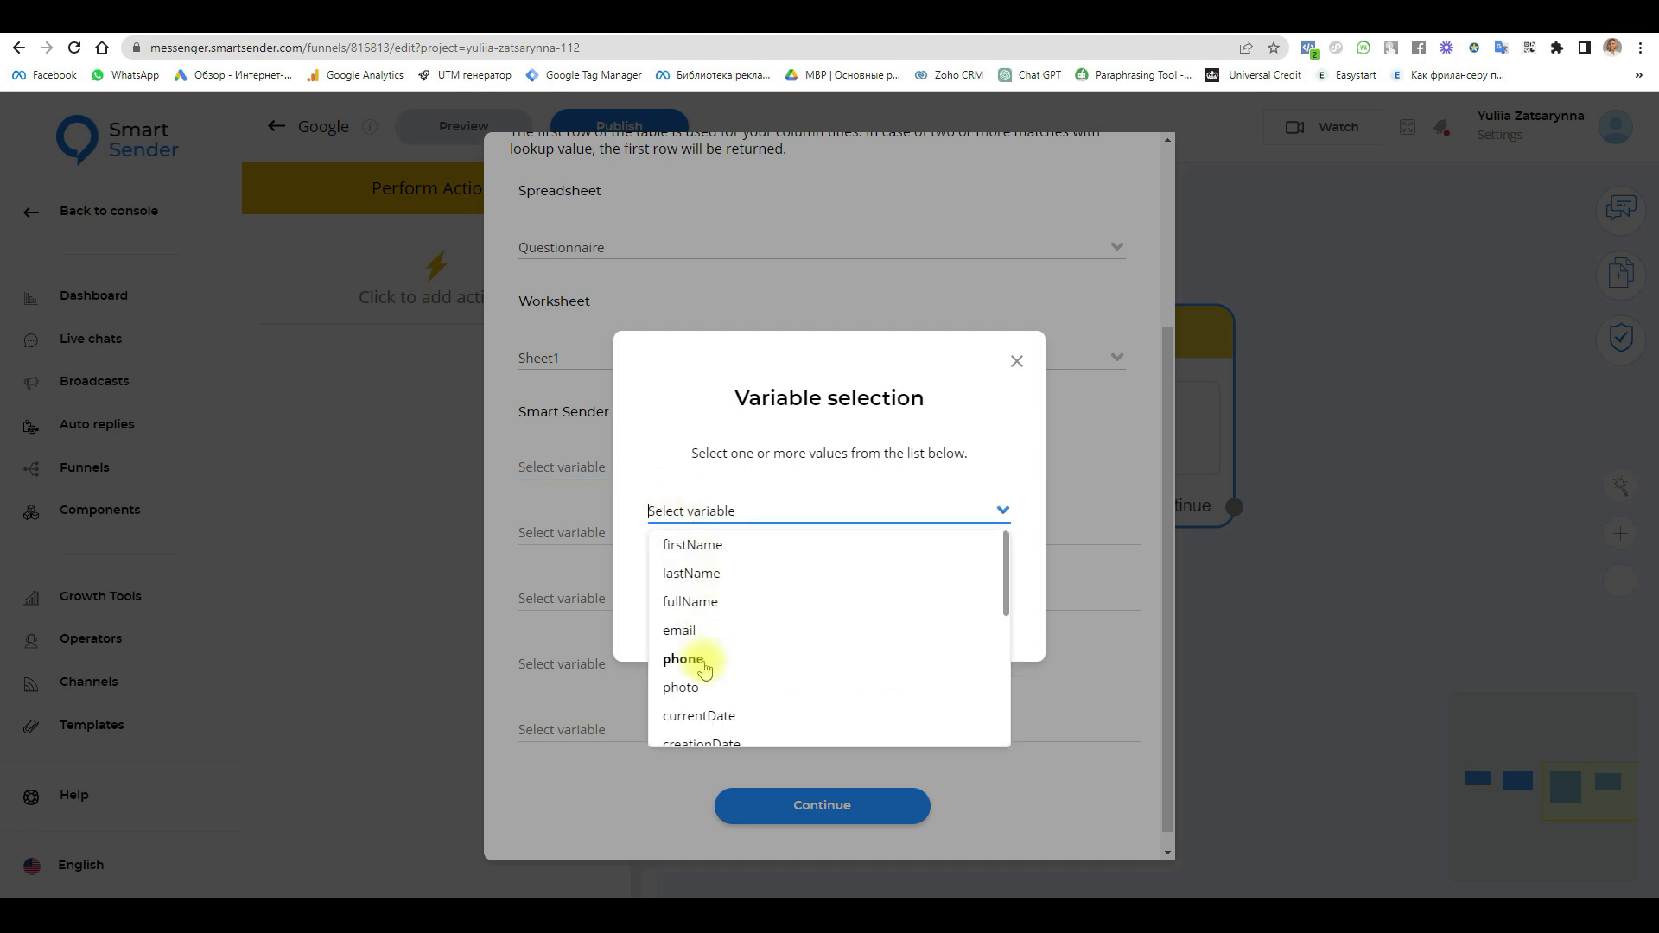
scroll(687, 657, "down", 1)
left_click(692, 731)
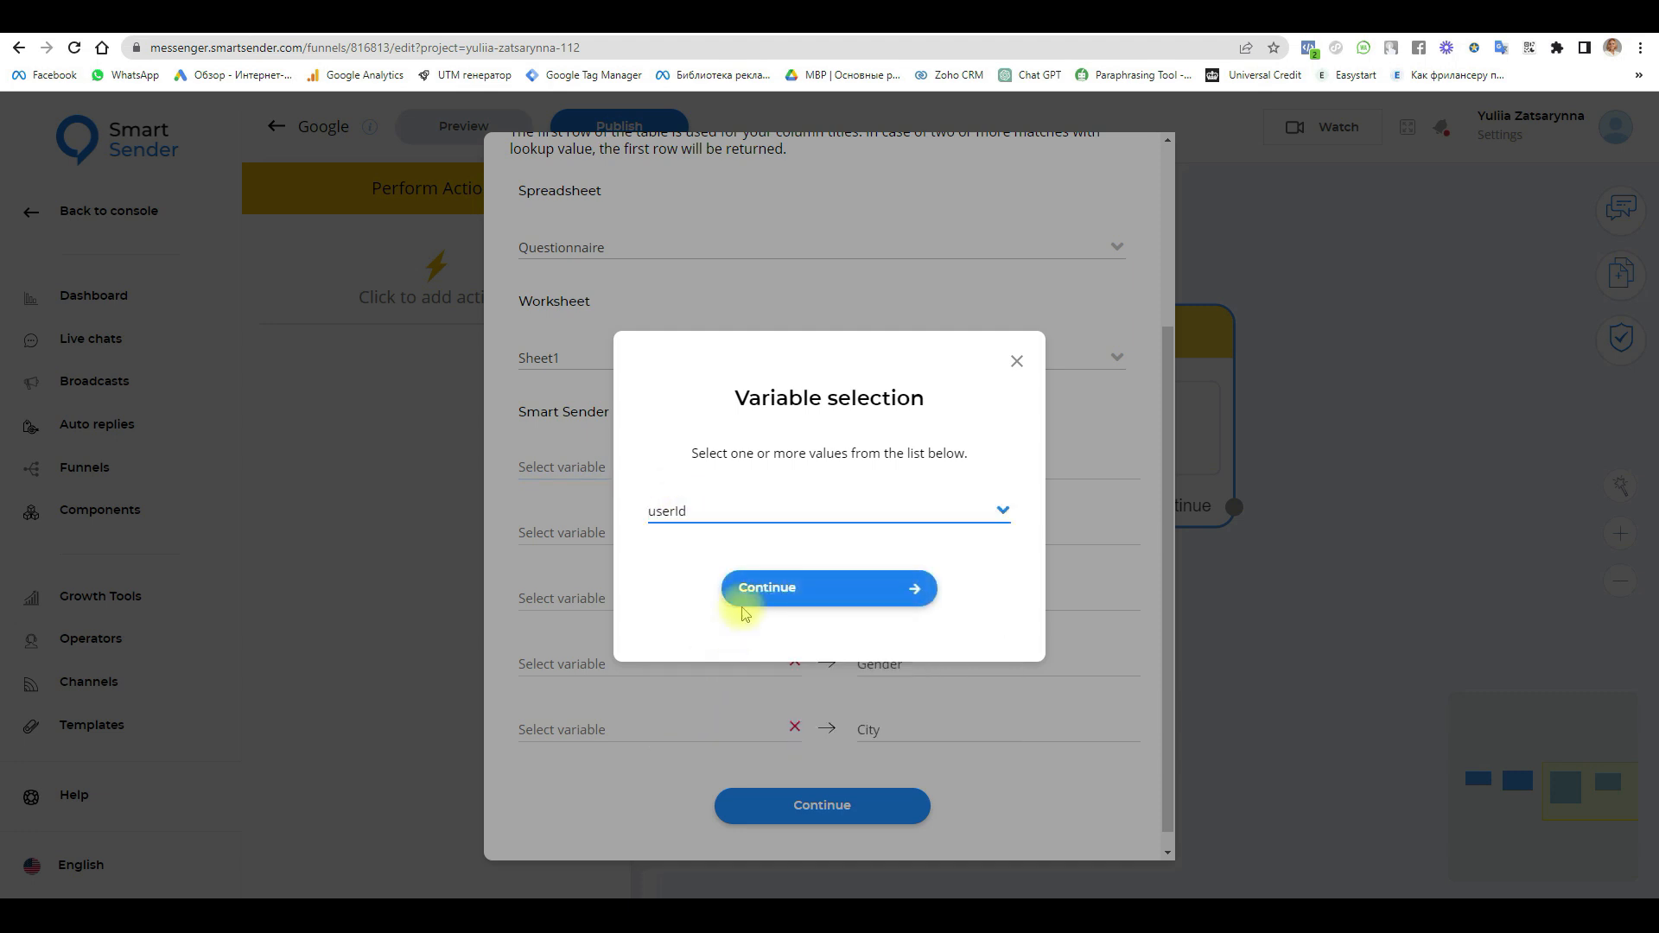
left_click(842, 591)
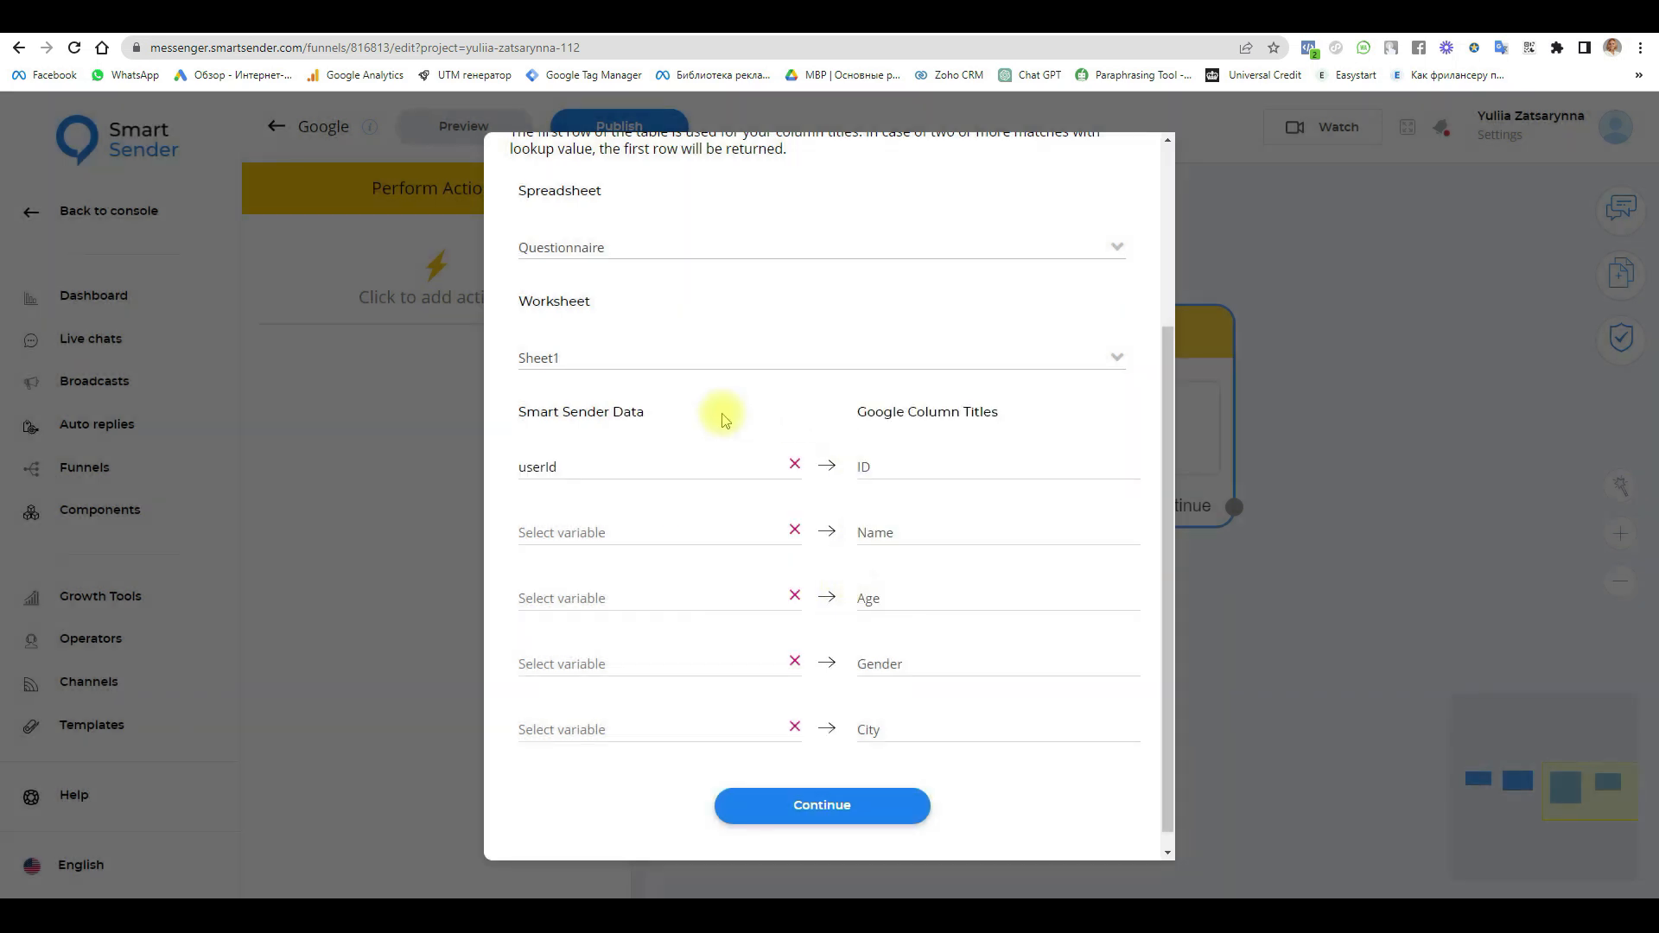
Step: Map the fullName variable to the Name column of the Google Sheet
left_click(550, 532)
left_click(724, 511)
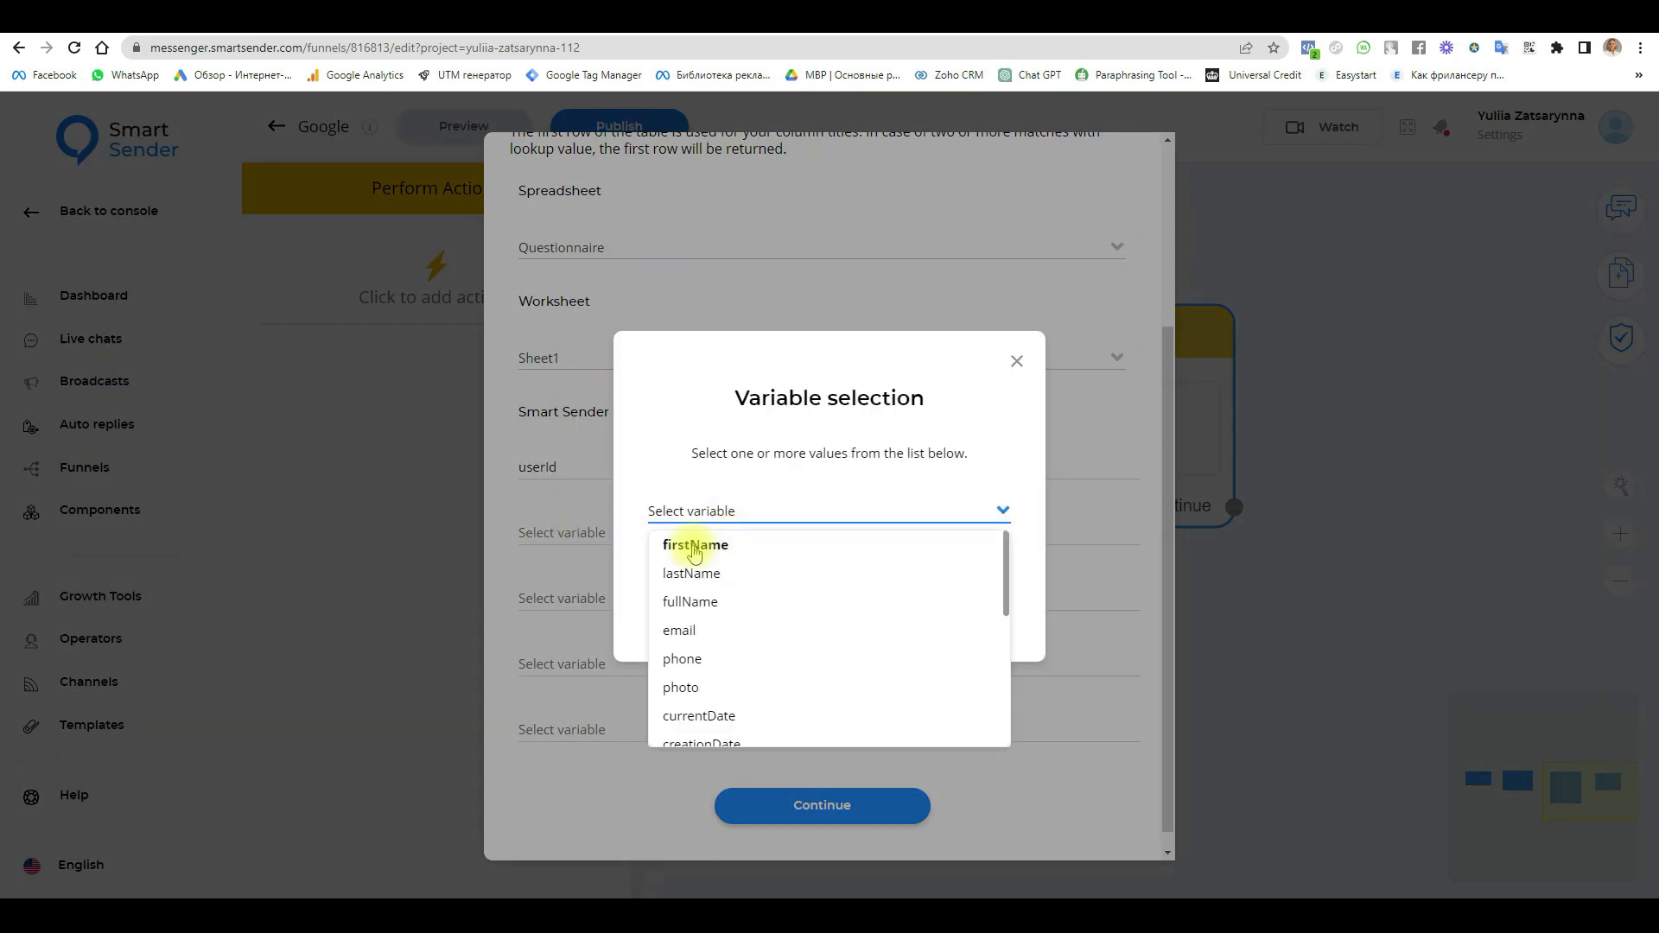
left_click(714, 604)
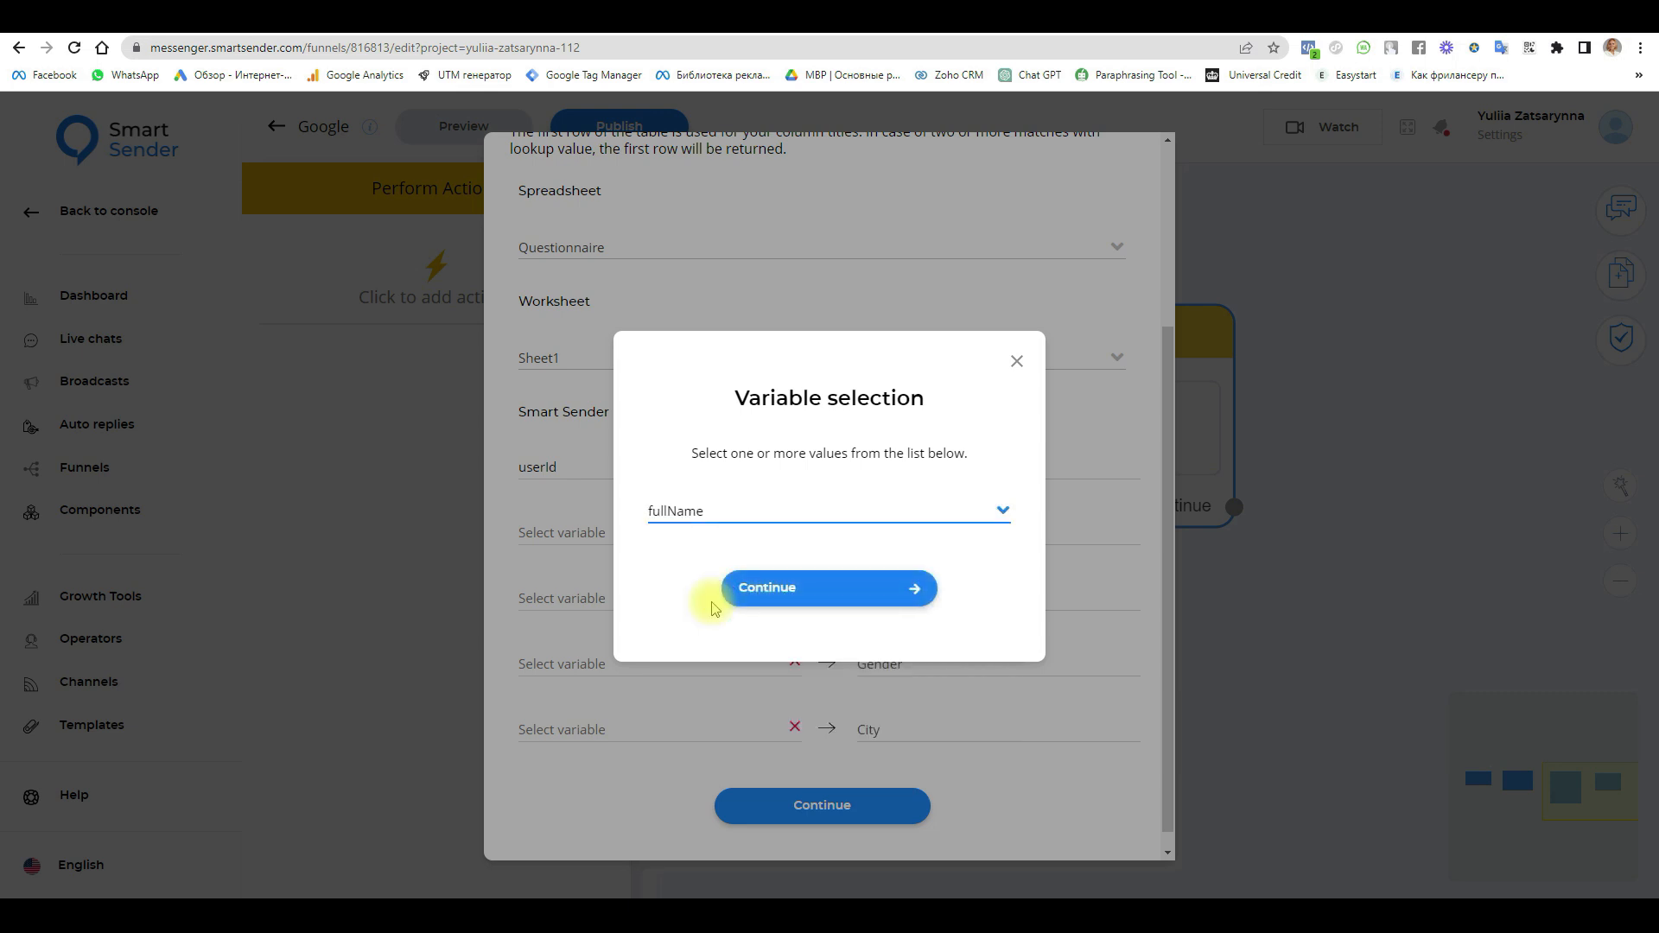
left_click(786, 585)
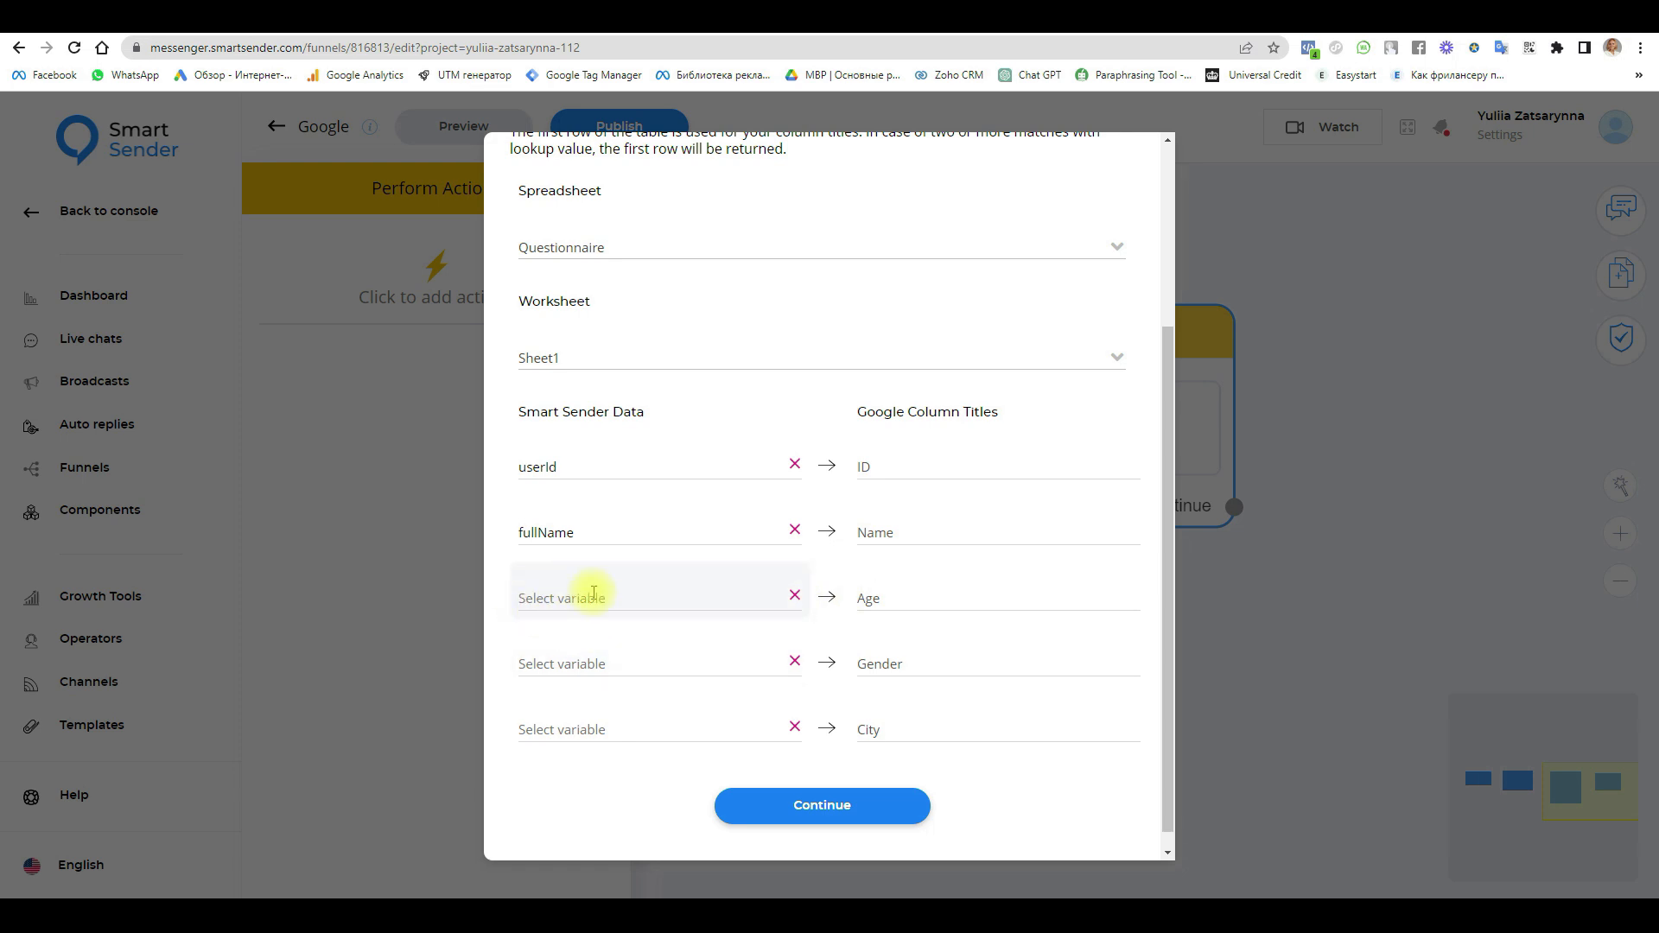
Step: Map the Age variable to the Age column of the Google Sheet
left_click(543, 598)
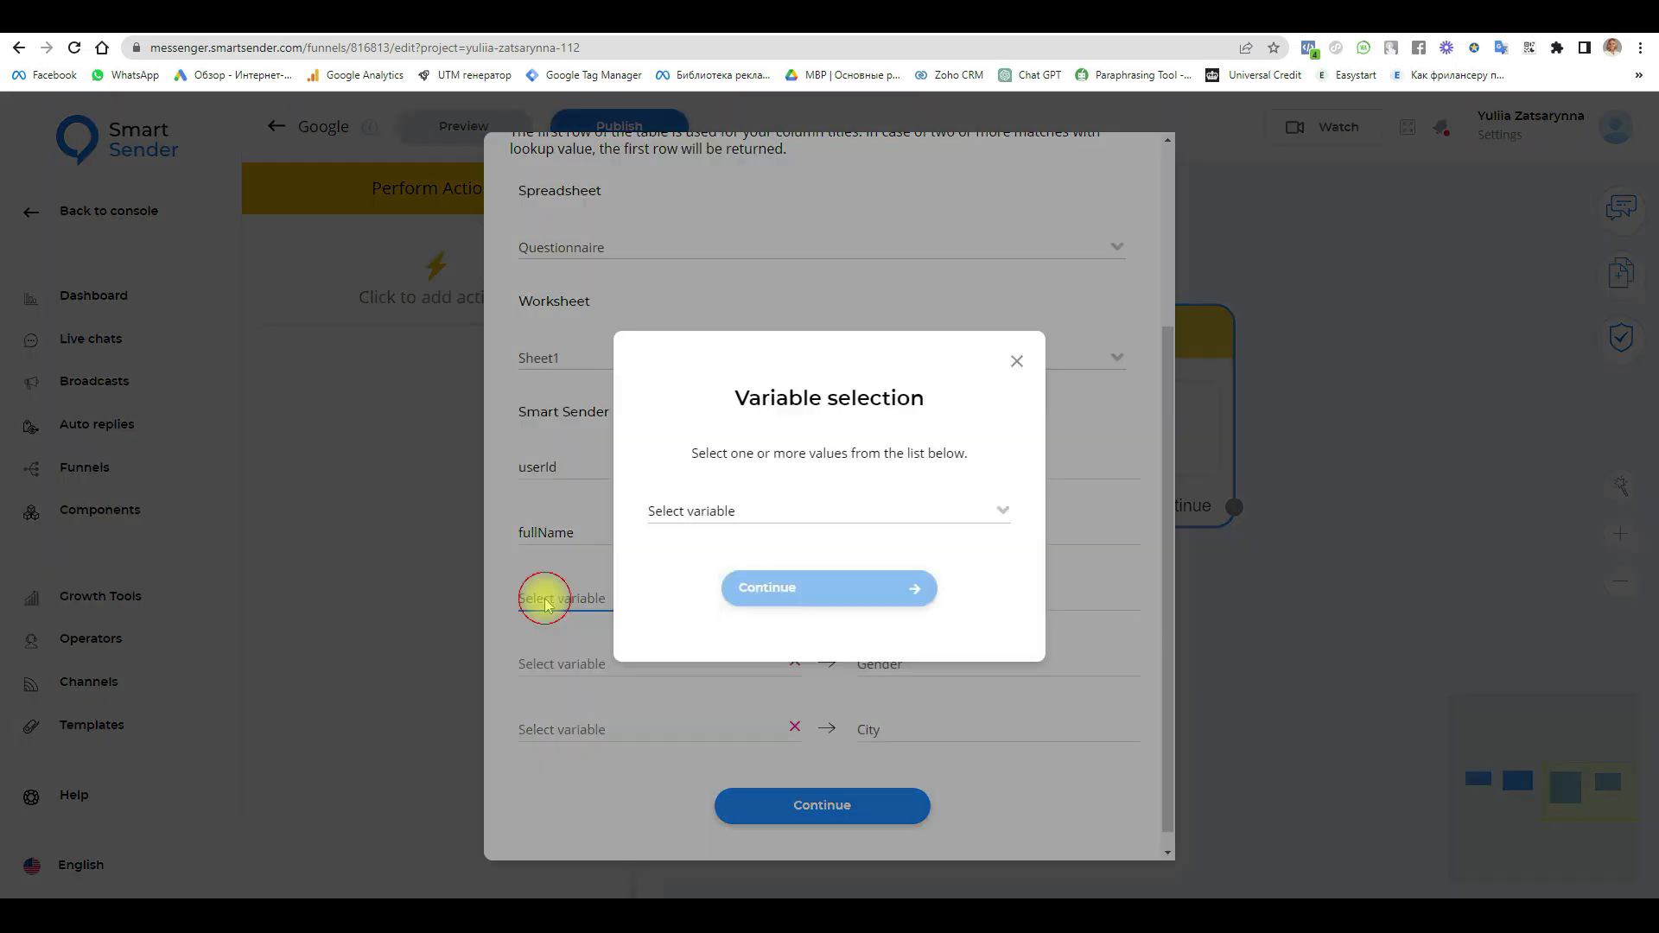
left_click(734, 509)
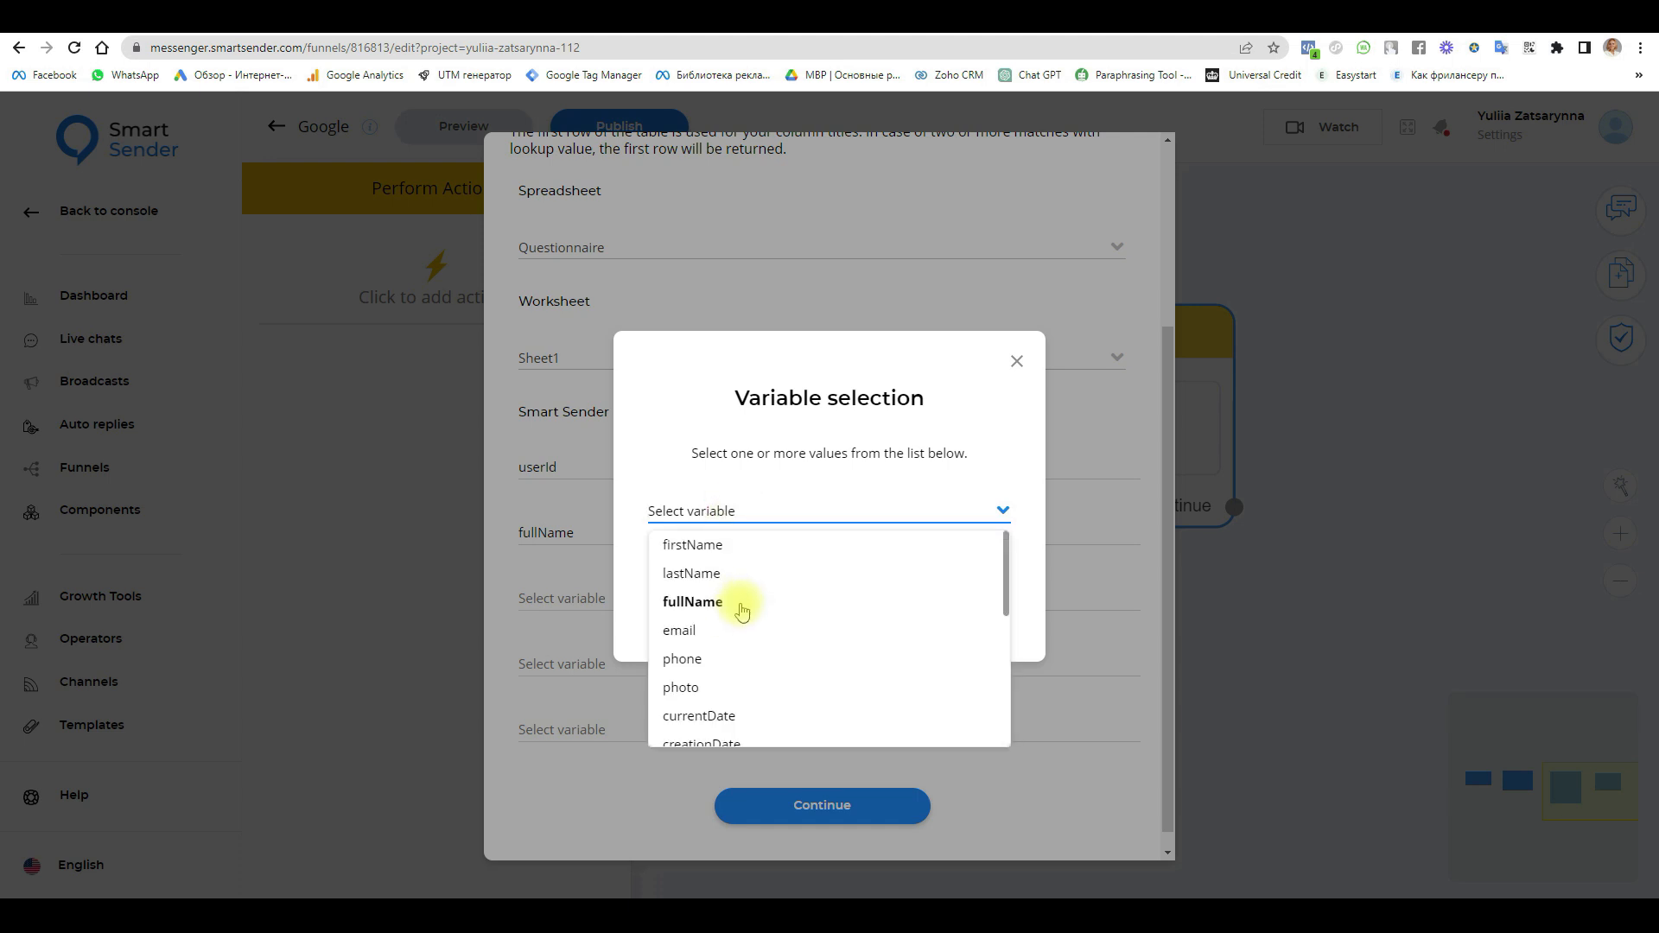
scroll(758, 608, "down", 4)
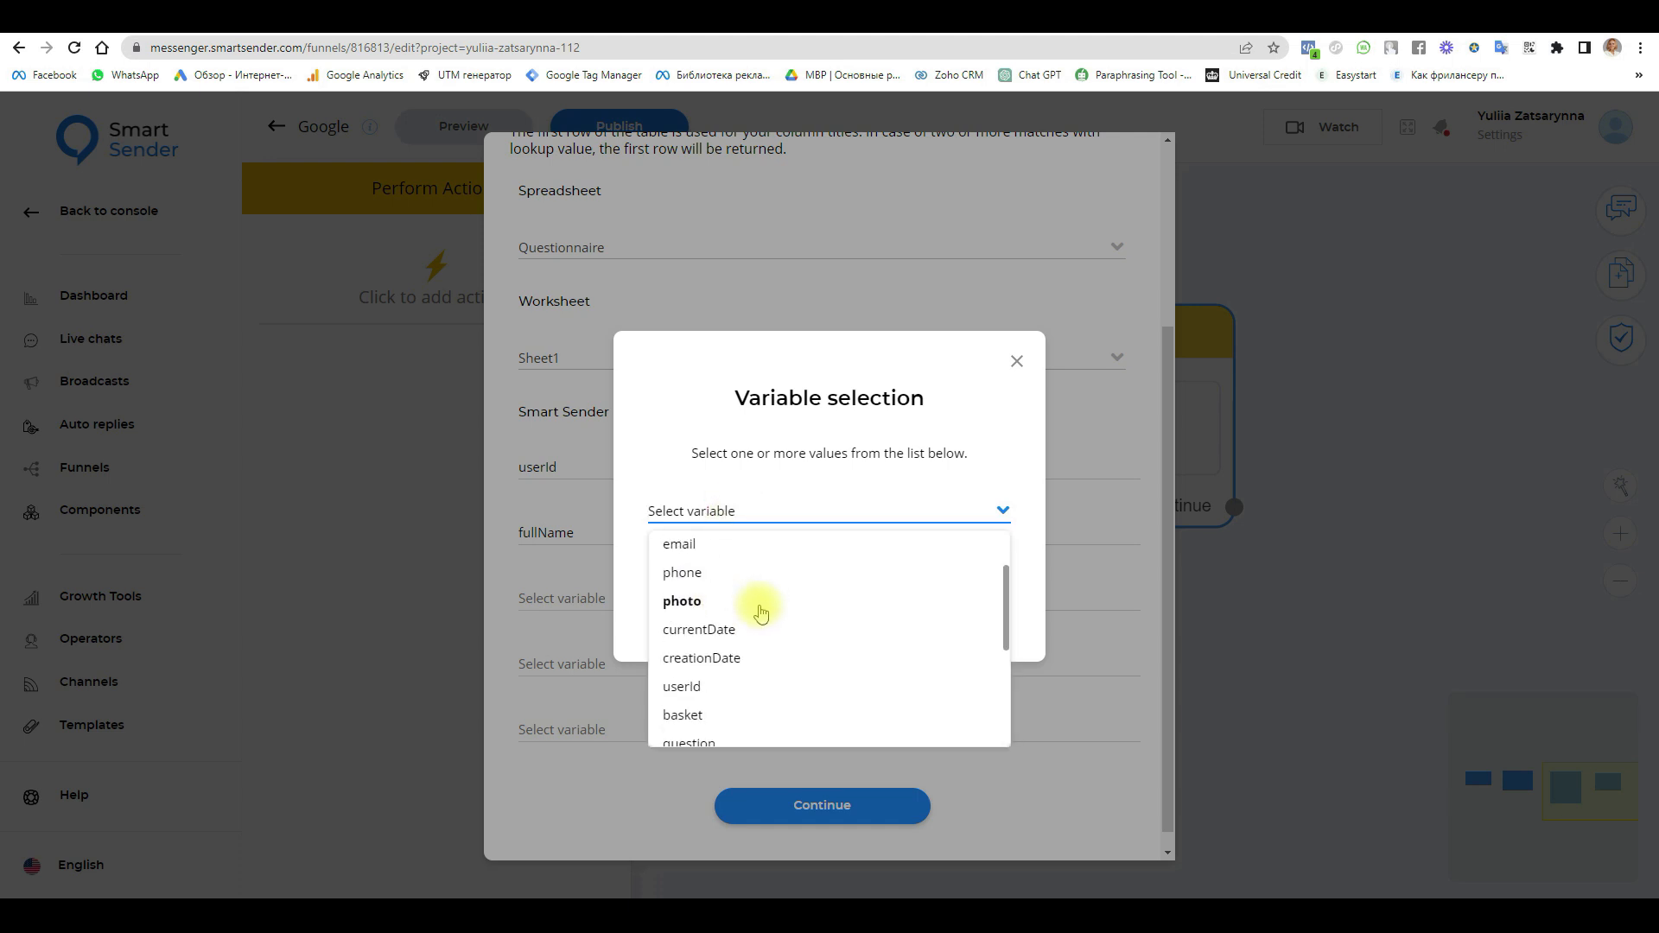
left_click(689, 628)
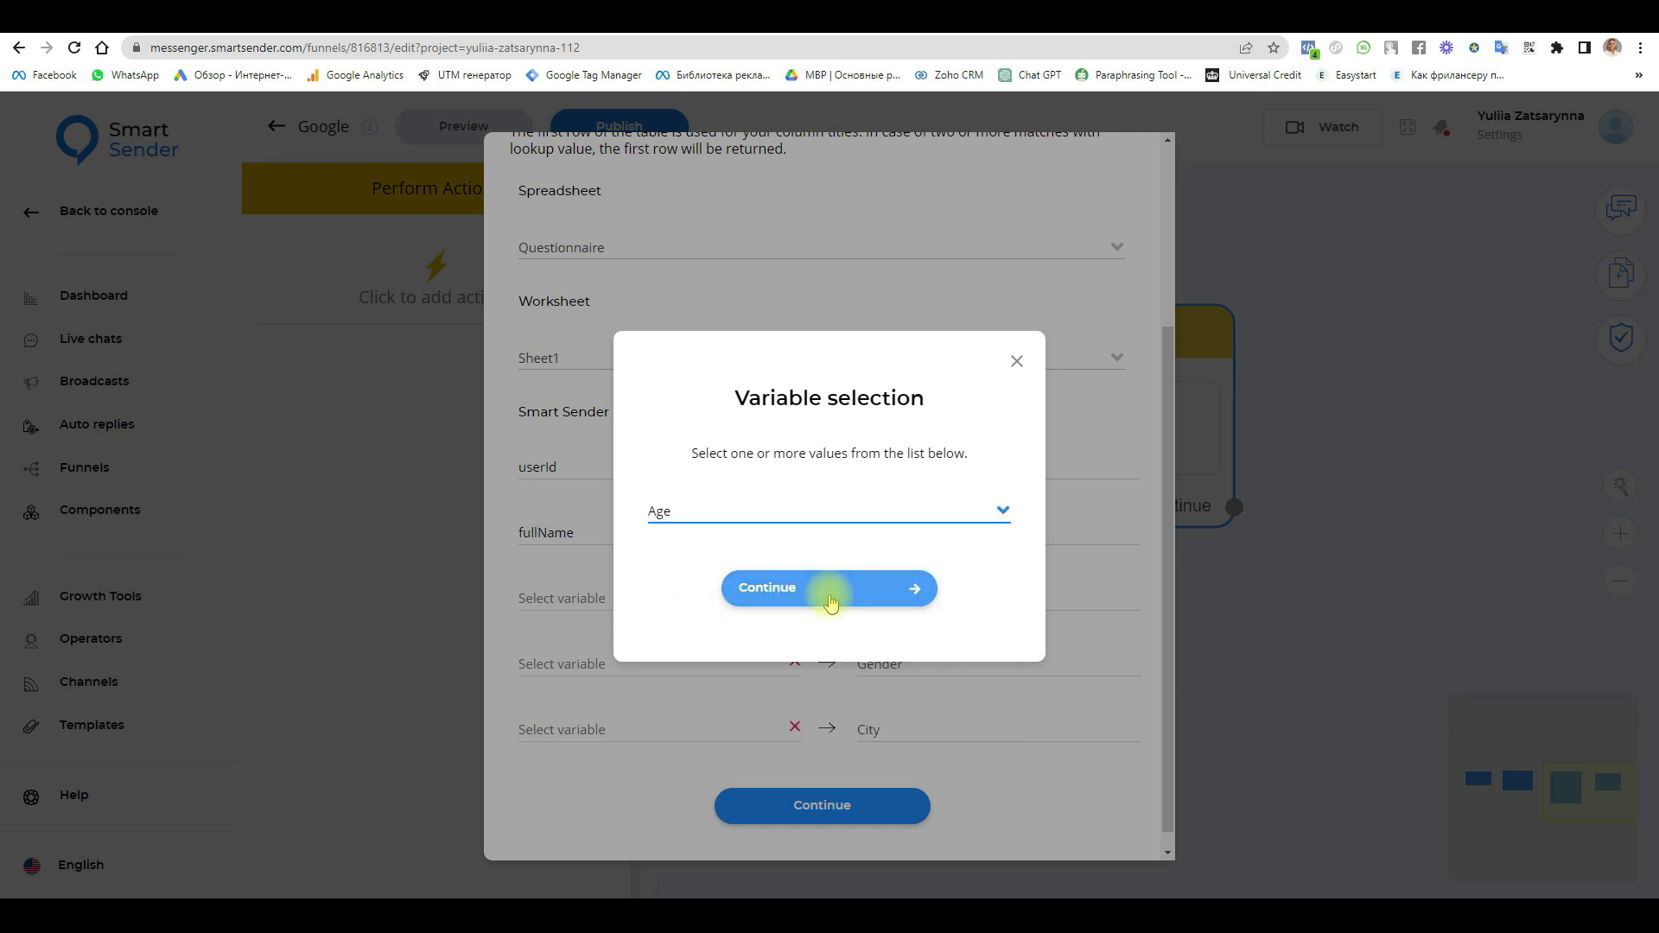
left_click(827, 585)
Step: Map the Gender variable to the Gender column of the Google Sheet
left_click(562, 663)
left_click(770, 518)
scroll(778, 642, "down", 5)
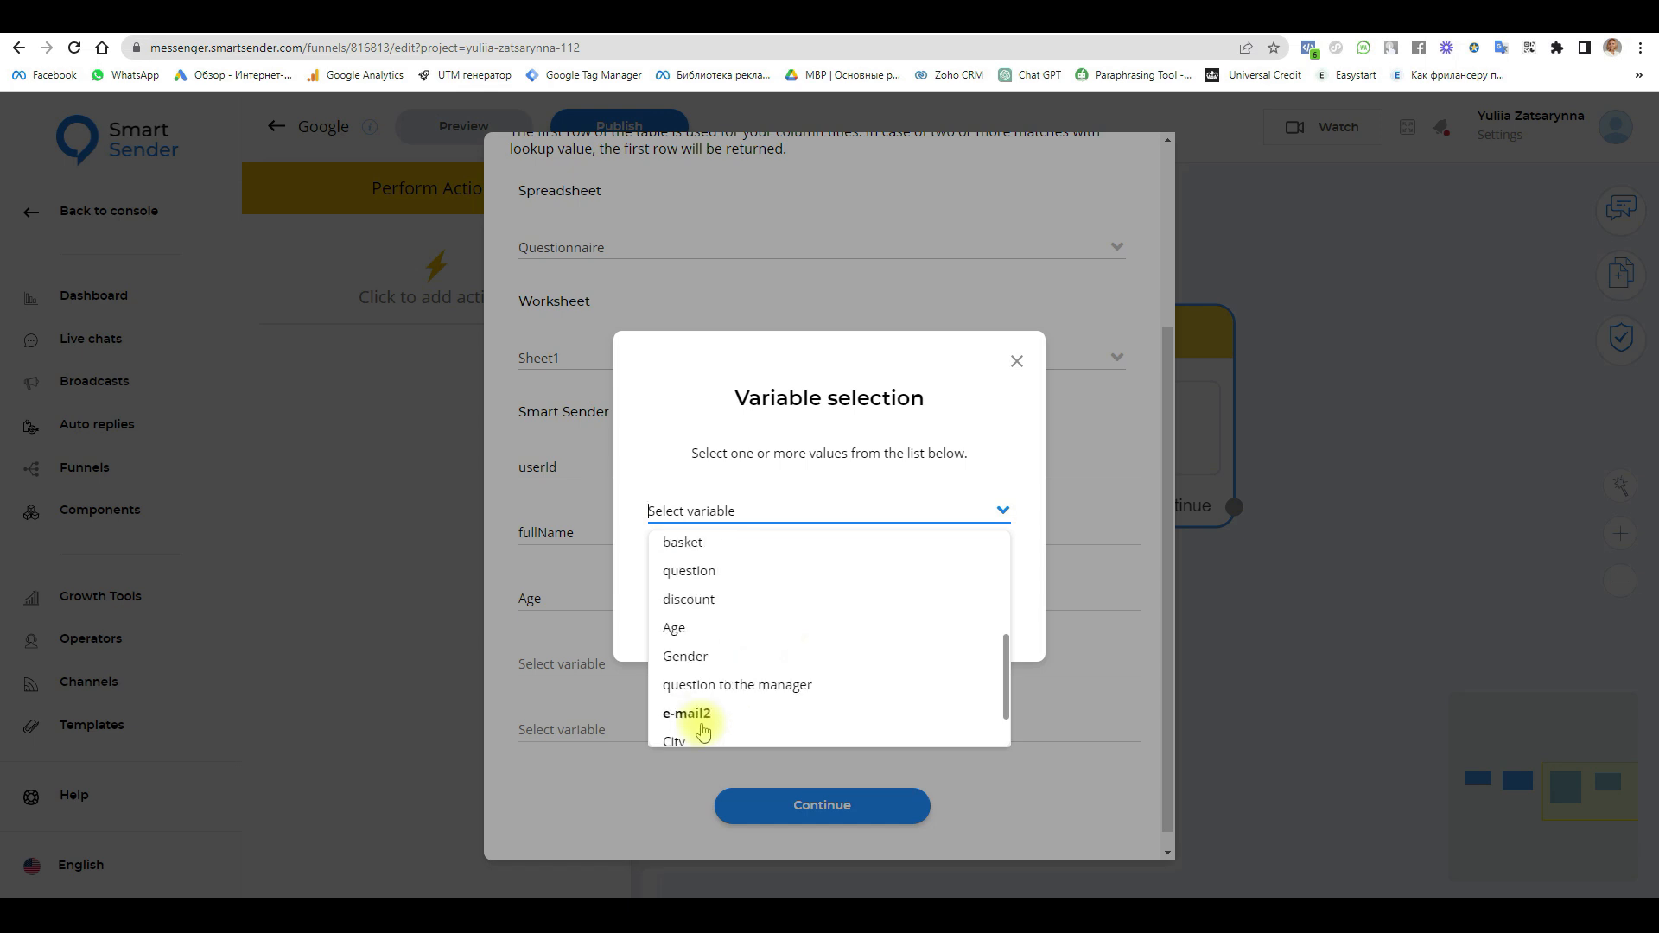
left_click(717, 656)
left_click(808, 585)
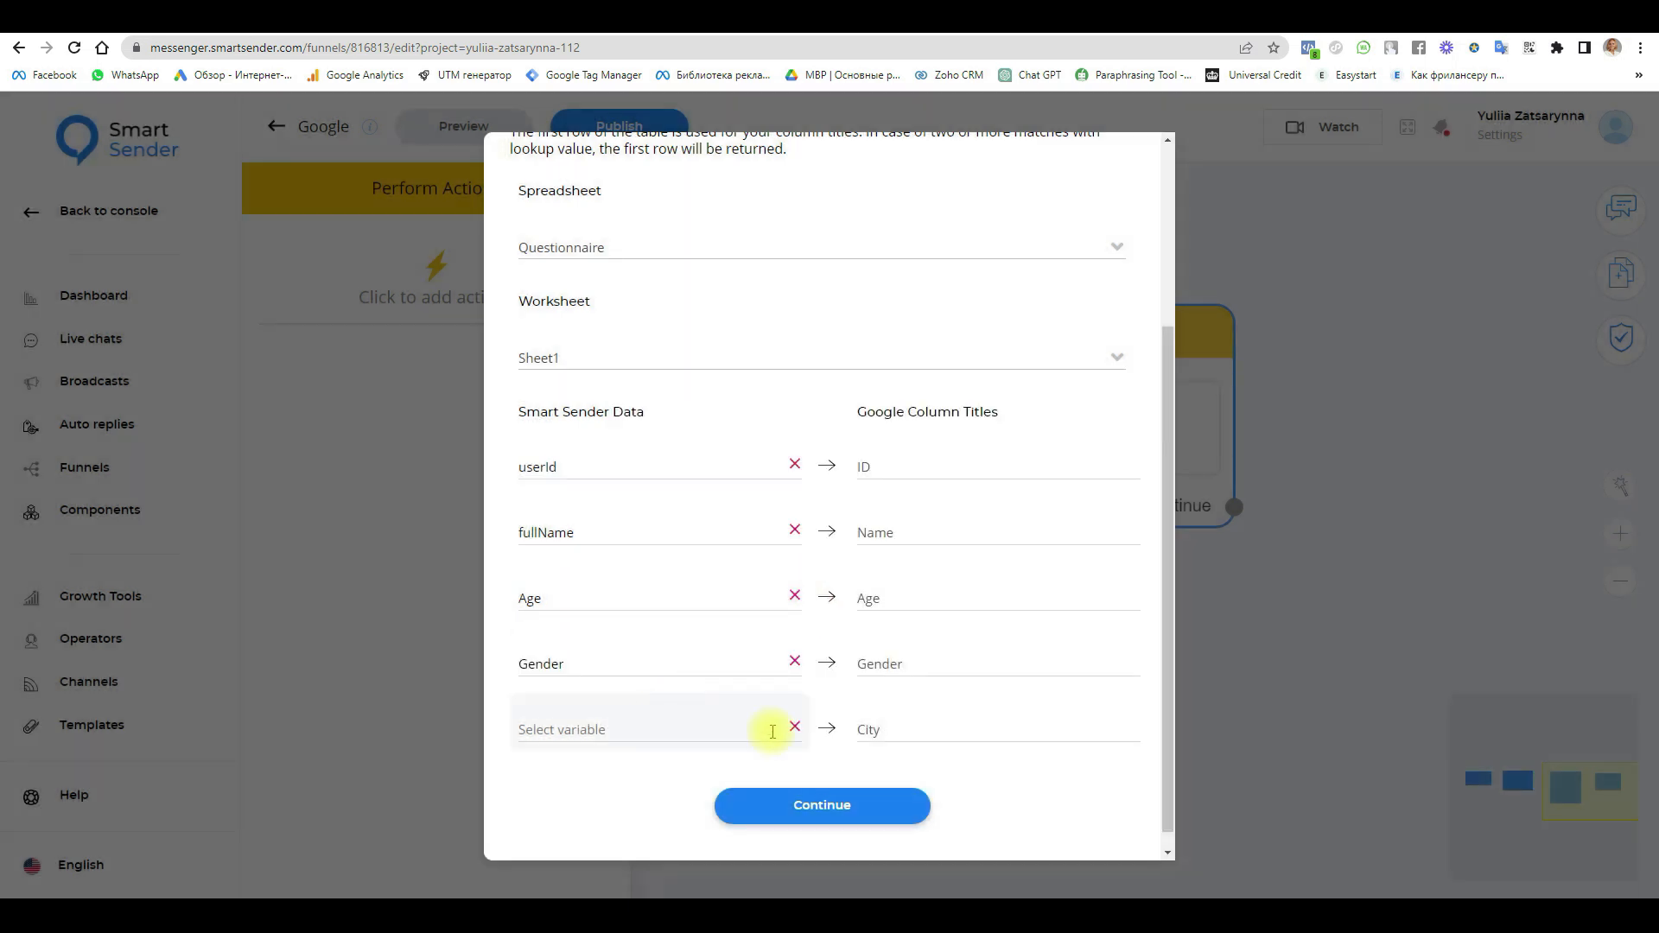
Step: Map the City variable to the City column and save the Insert Row action
left_click(585, 730)
left_click(736, 510)
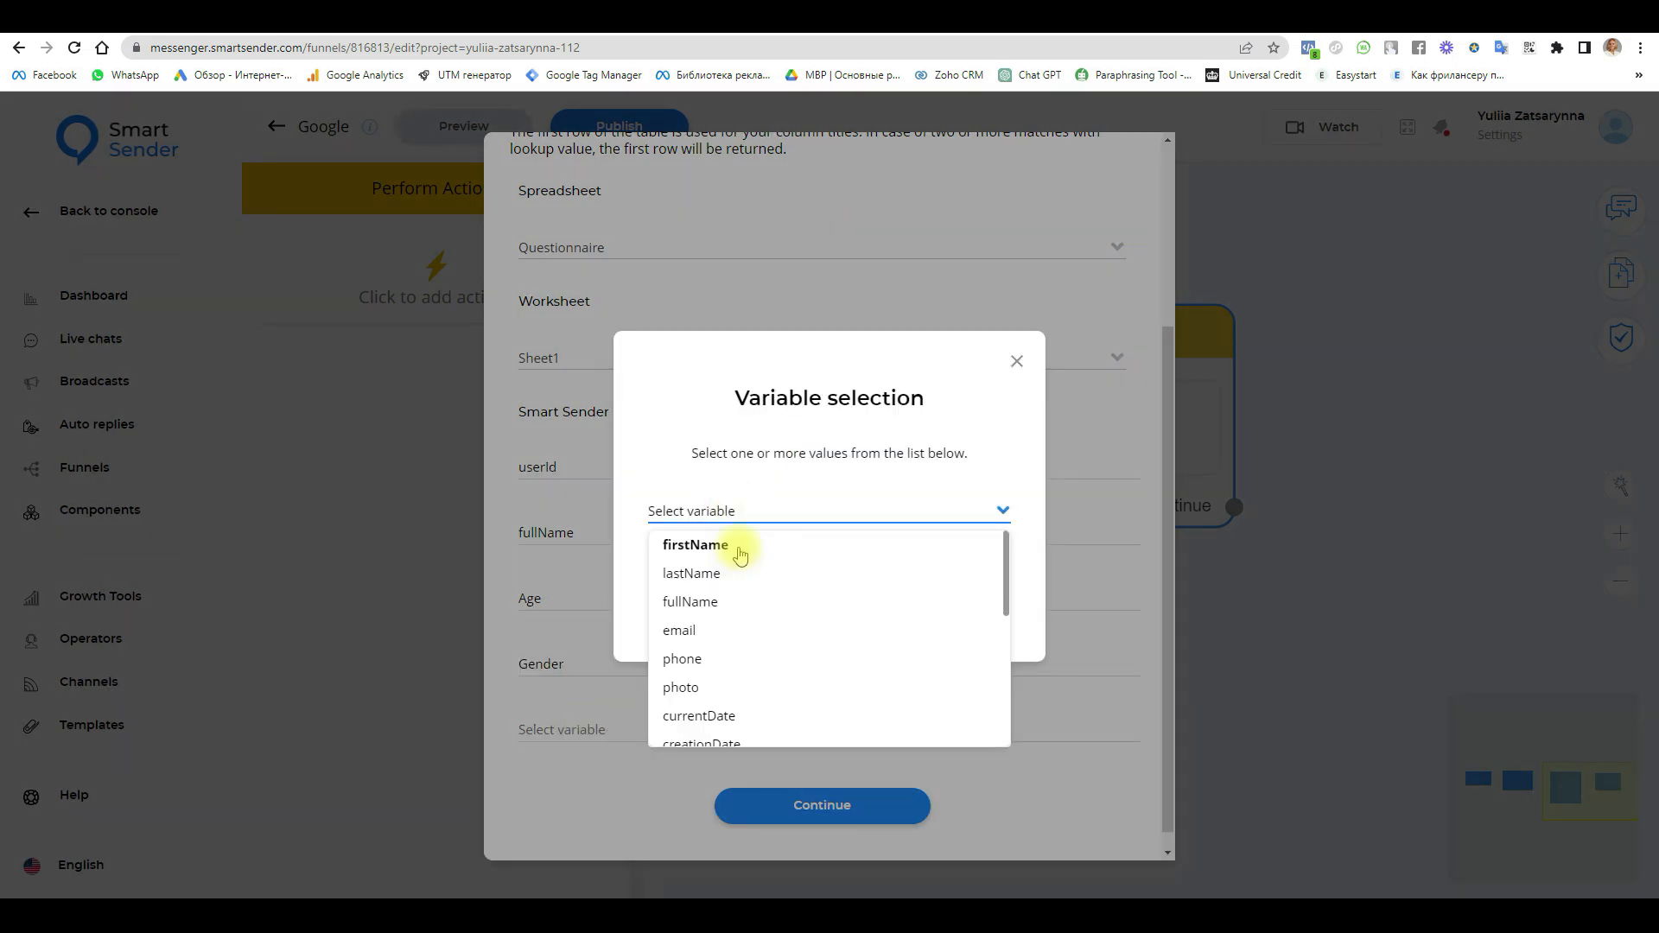
scroll(737, 579, "down", 3)
scroll(737, 584, "down", 5)
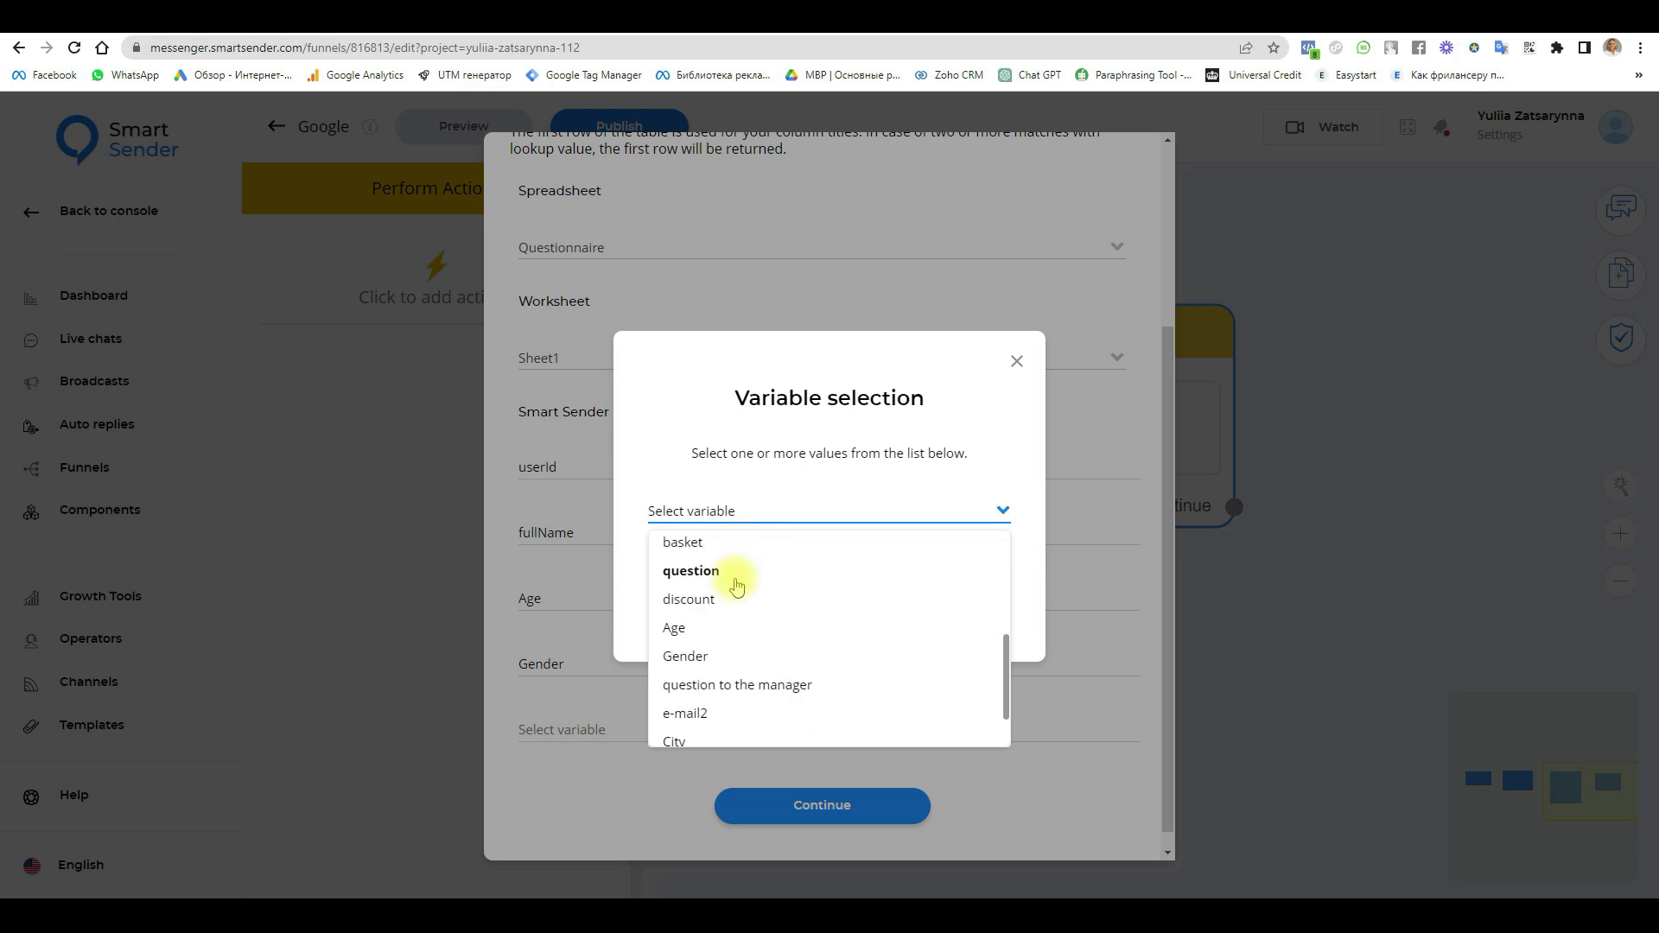
left_click(694, 699)
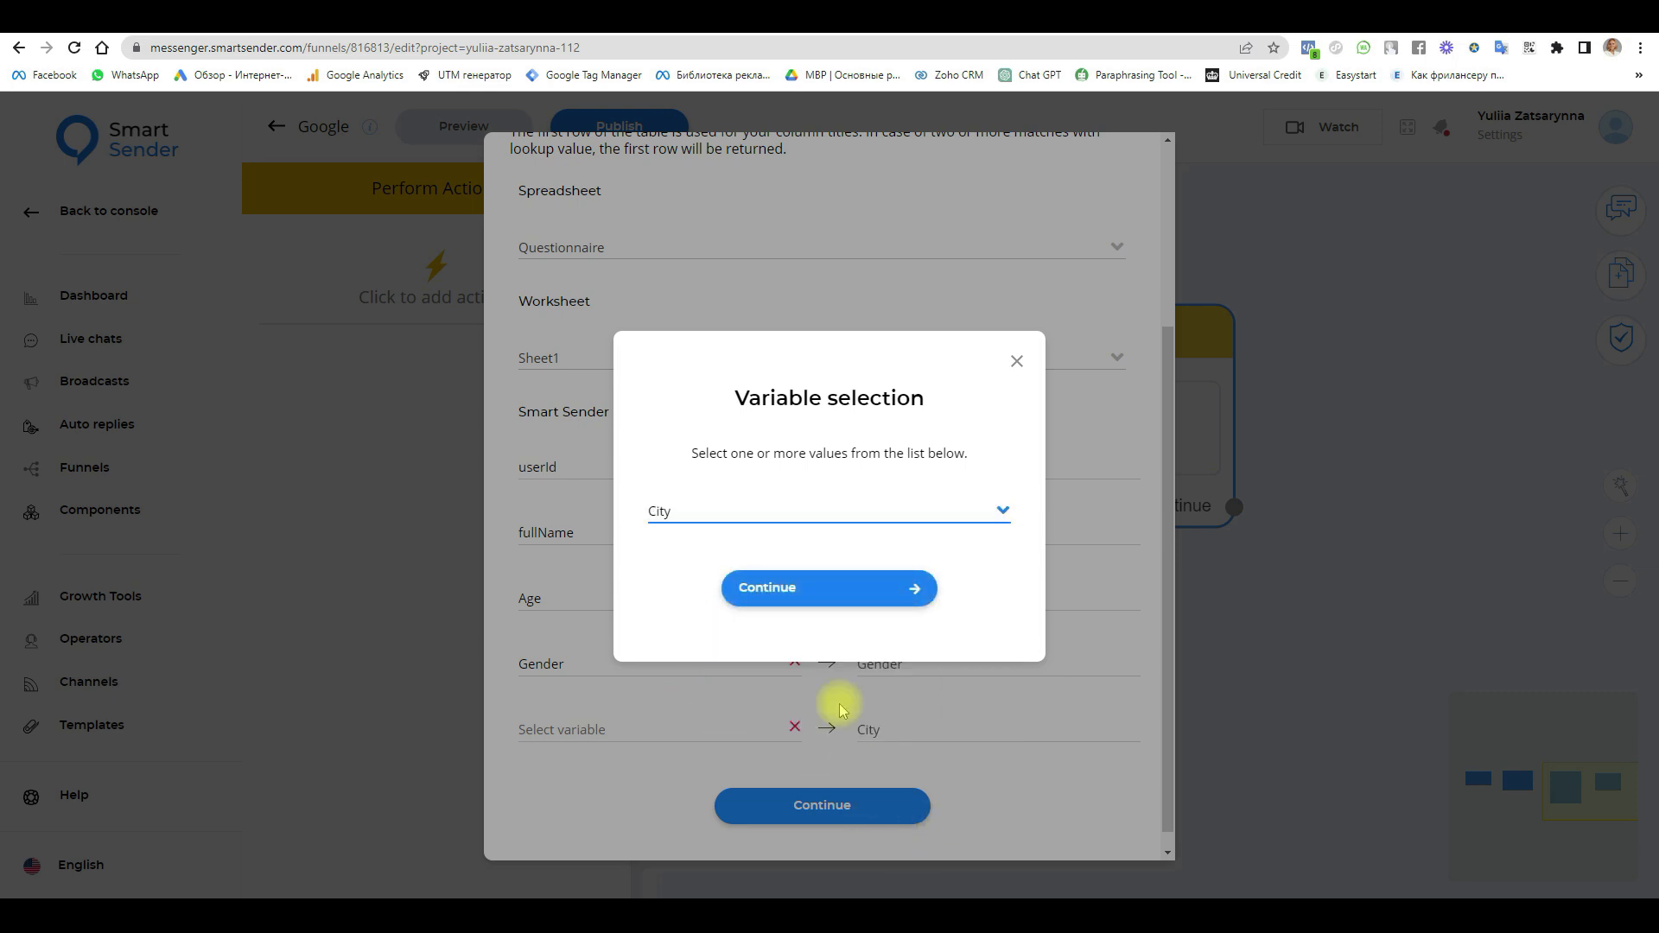
left_click(841, 587)
left_click(855, 812)
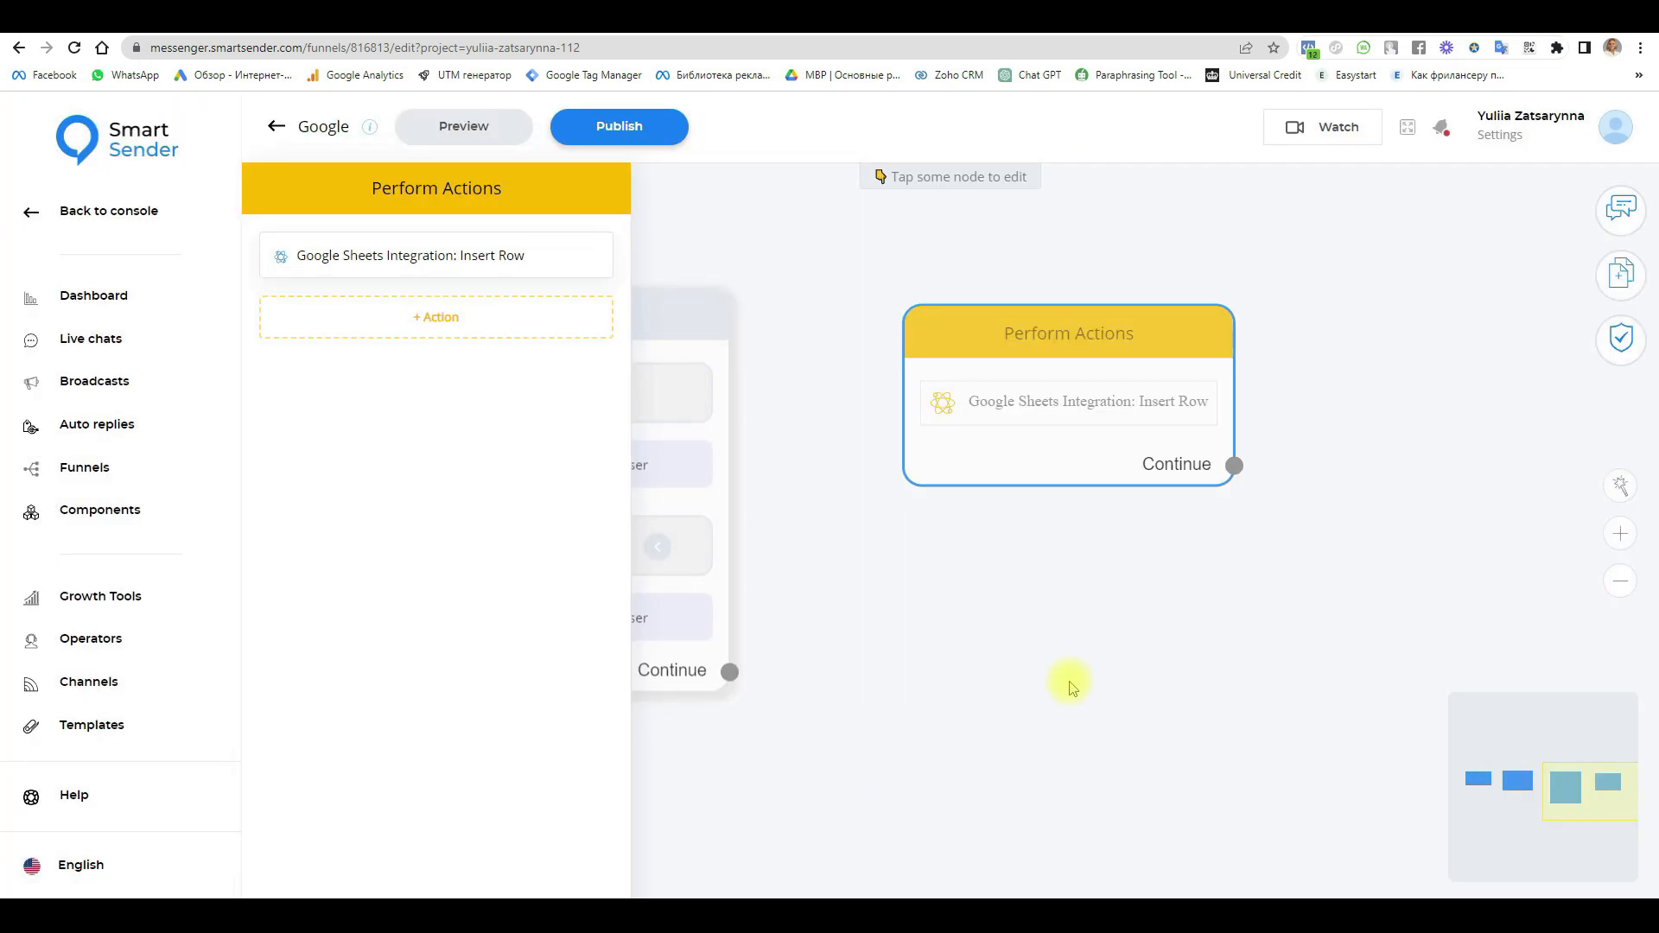
Step: Connect the "Write your age" message block to the block asking for gender and city
left_click(1082, 687)
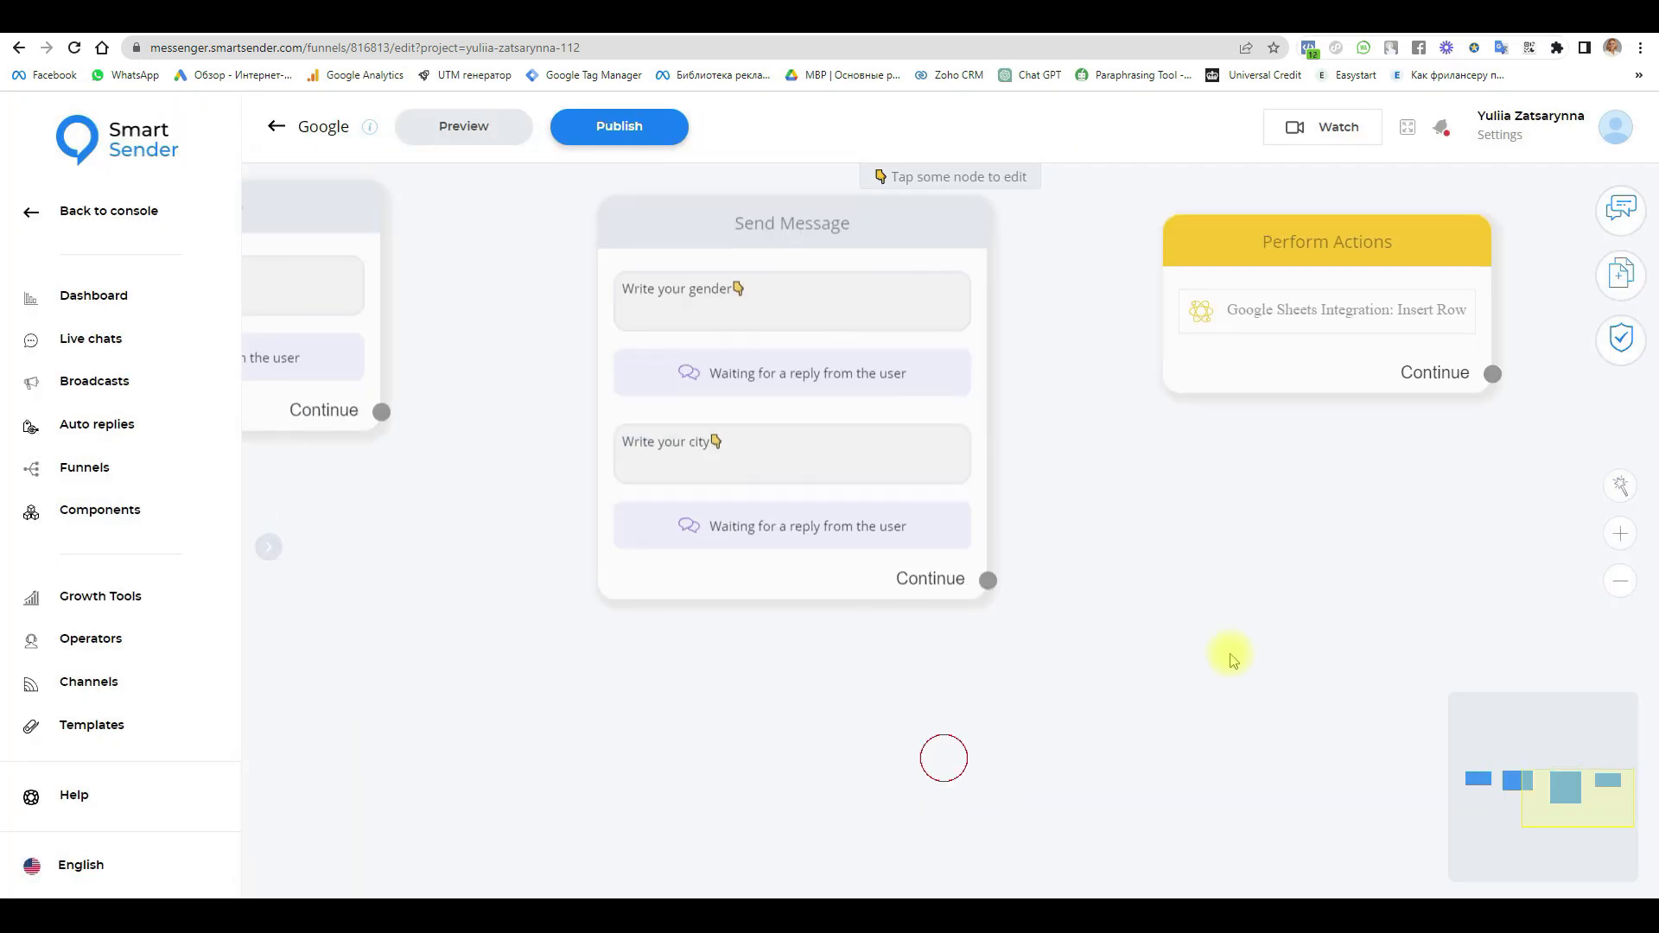
left_click_drag(621, 614, 844, 734)
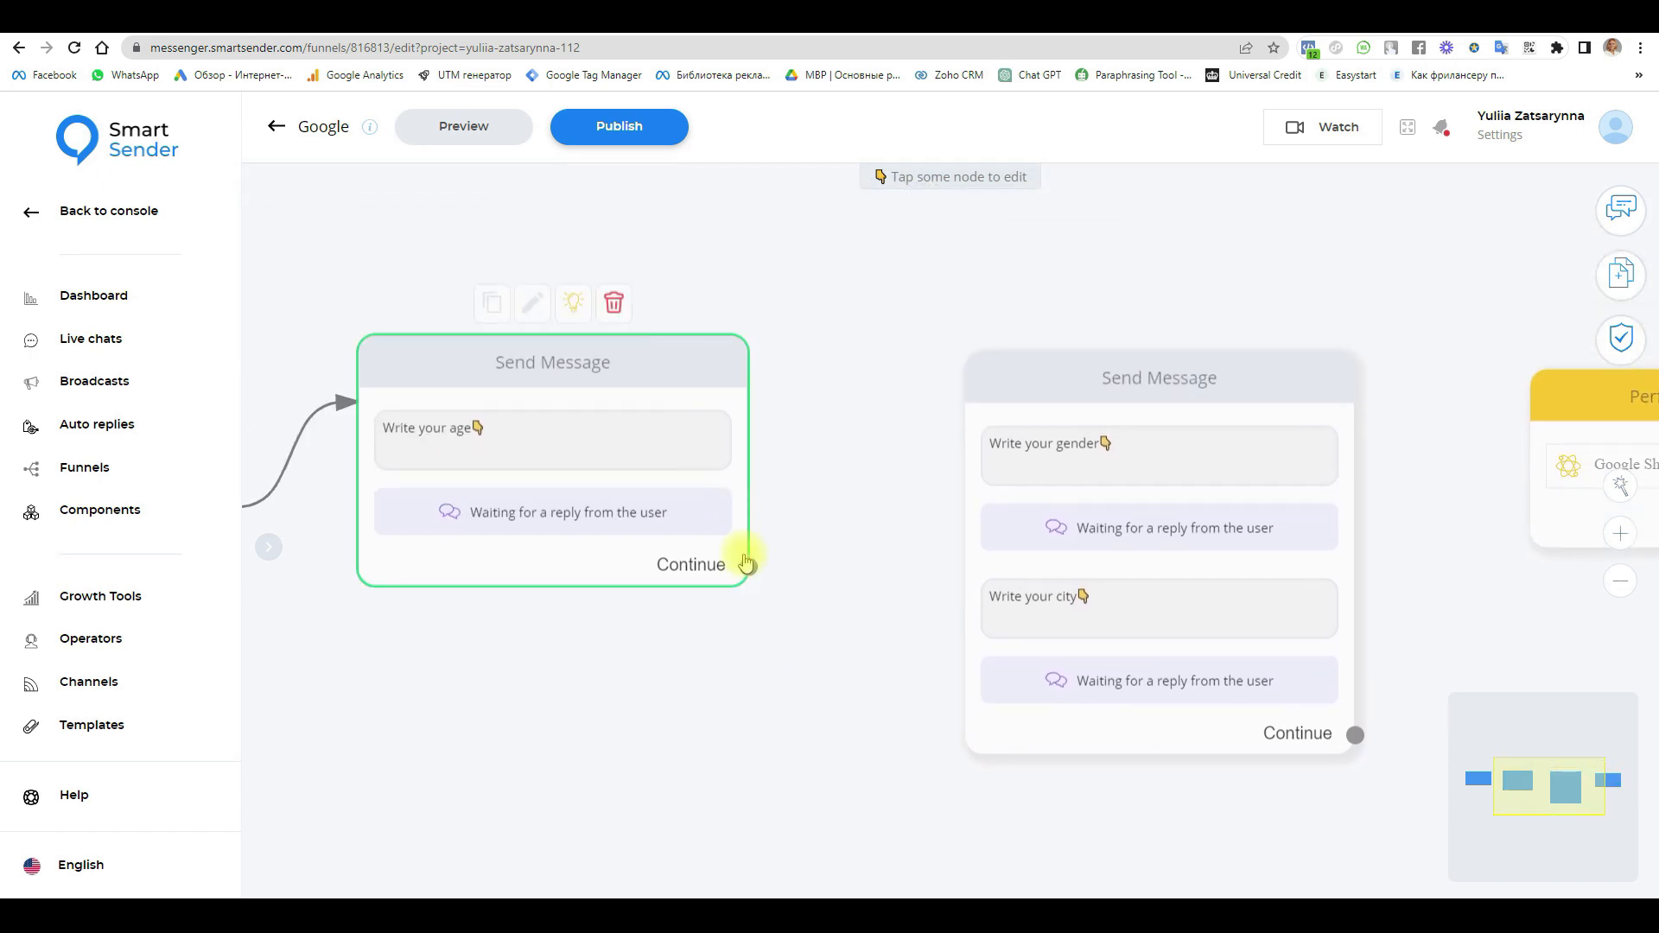
left_click_drag(749, 565, 1011, 403)
left_click(1012, 381)
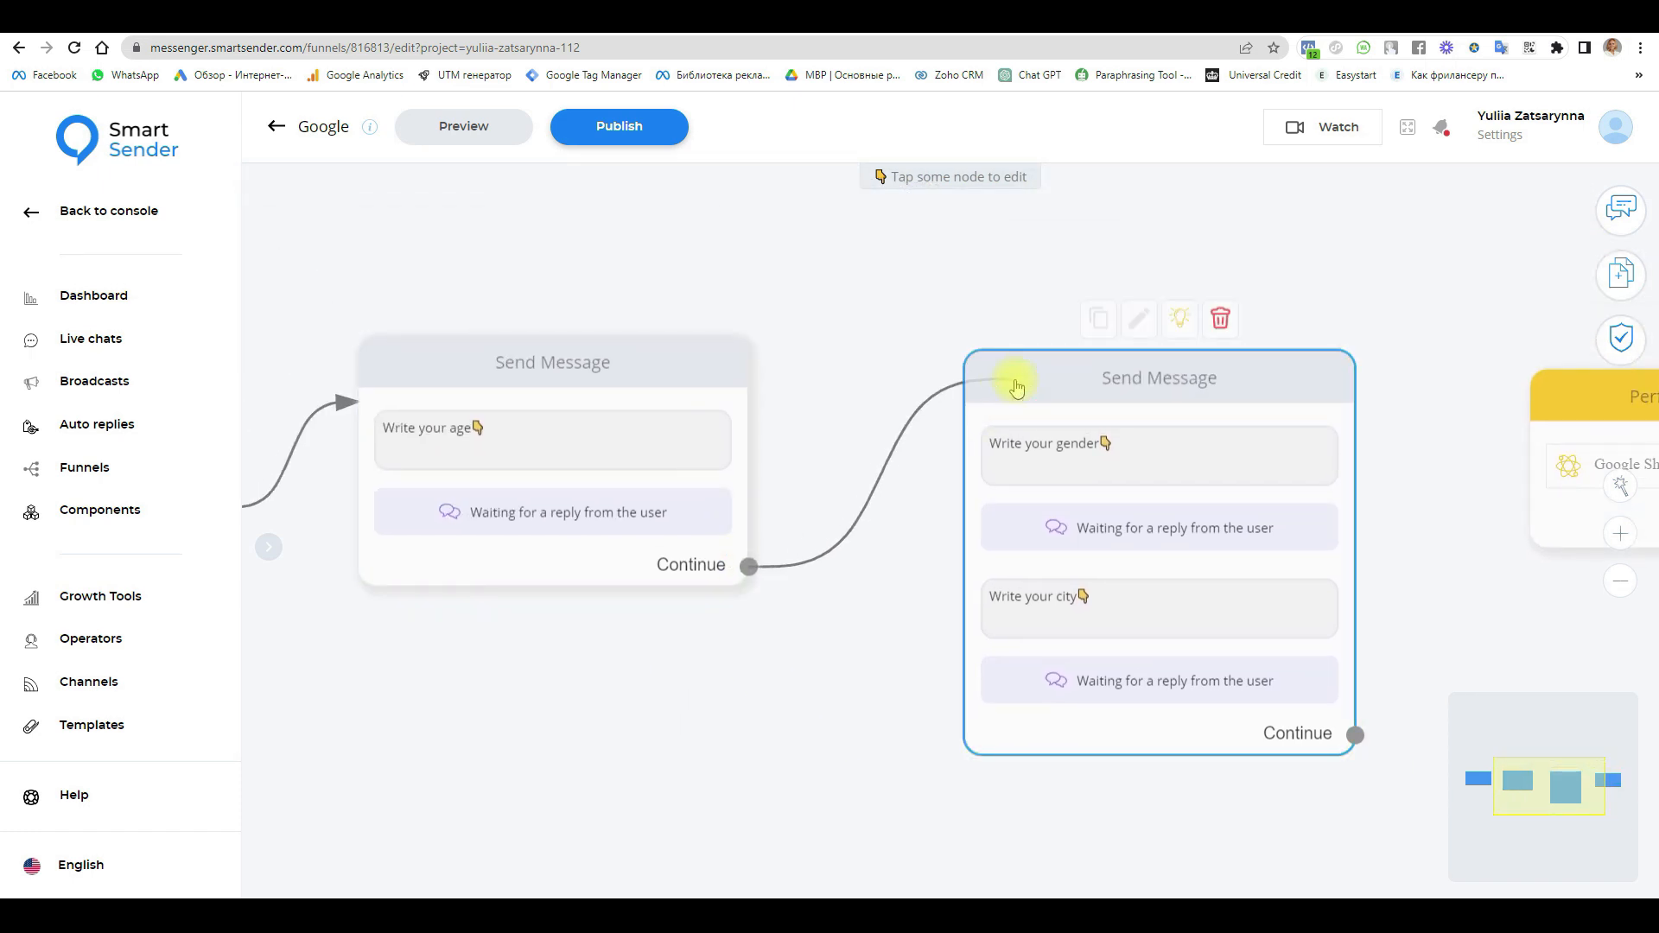
Step: Connect the gender and city message block to the Perform Actions block
left_click(1465, 632)
left_click_drag(1434, 612, 1209, 555)
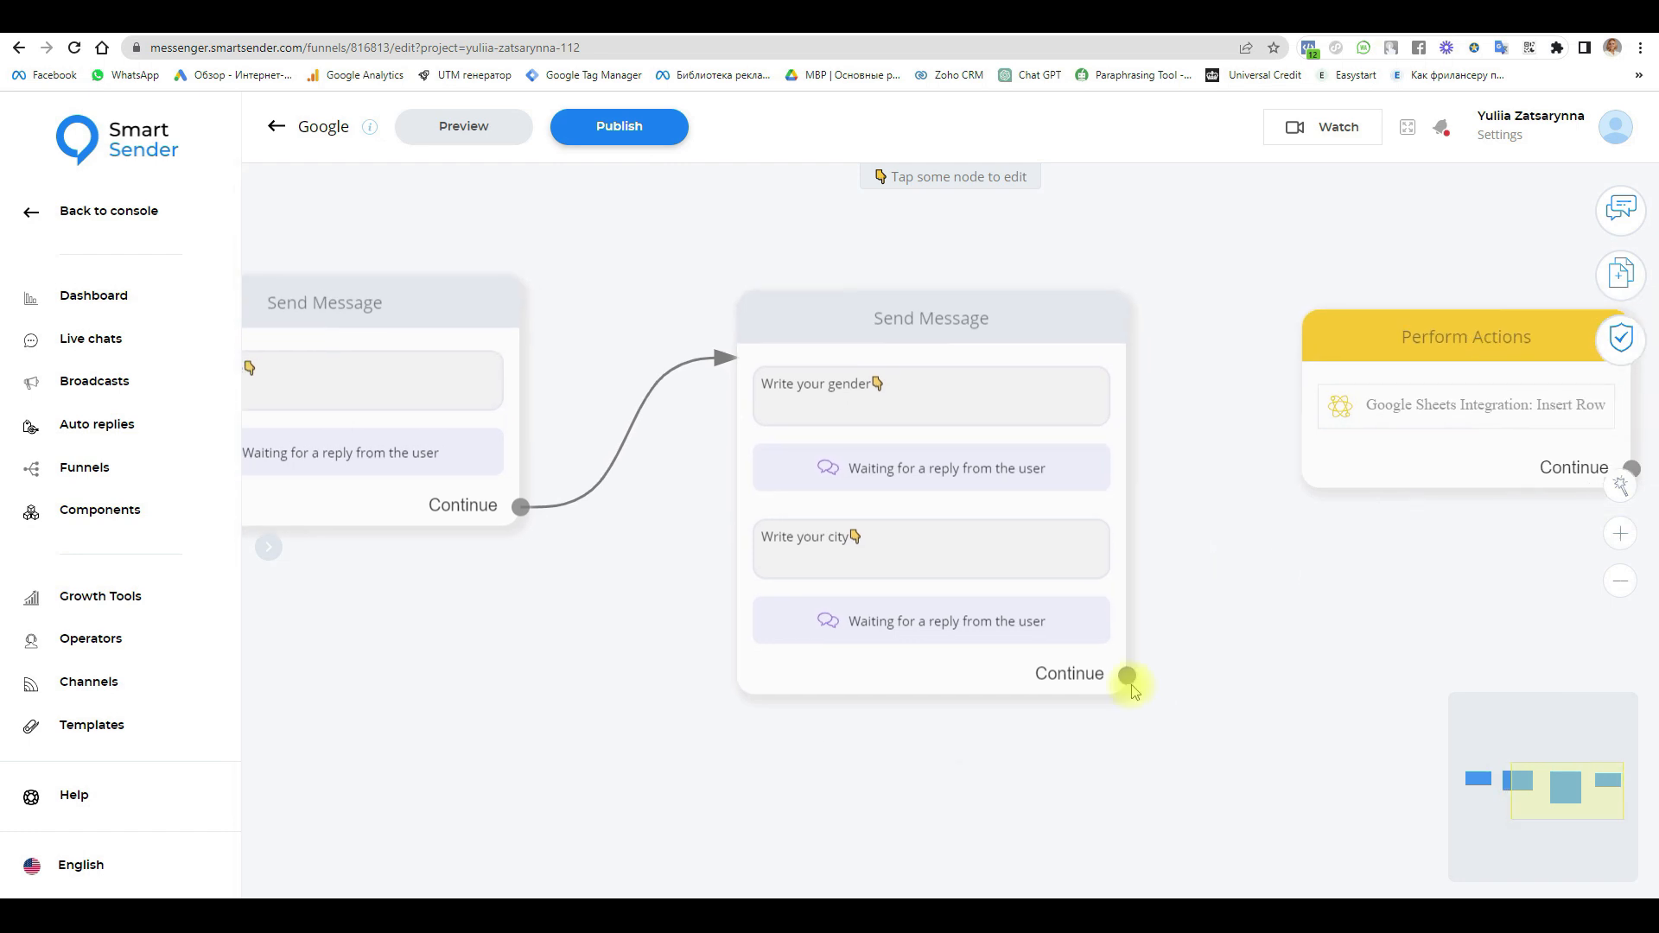
left_click_drag(1127, 675, 1318, 464)
left_click(1320, 458)
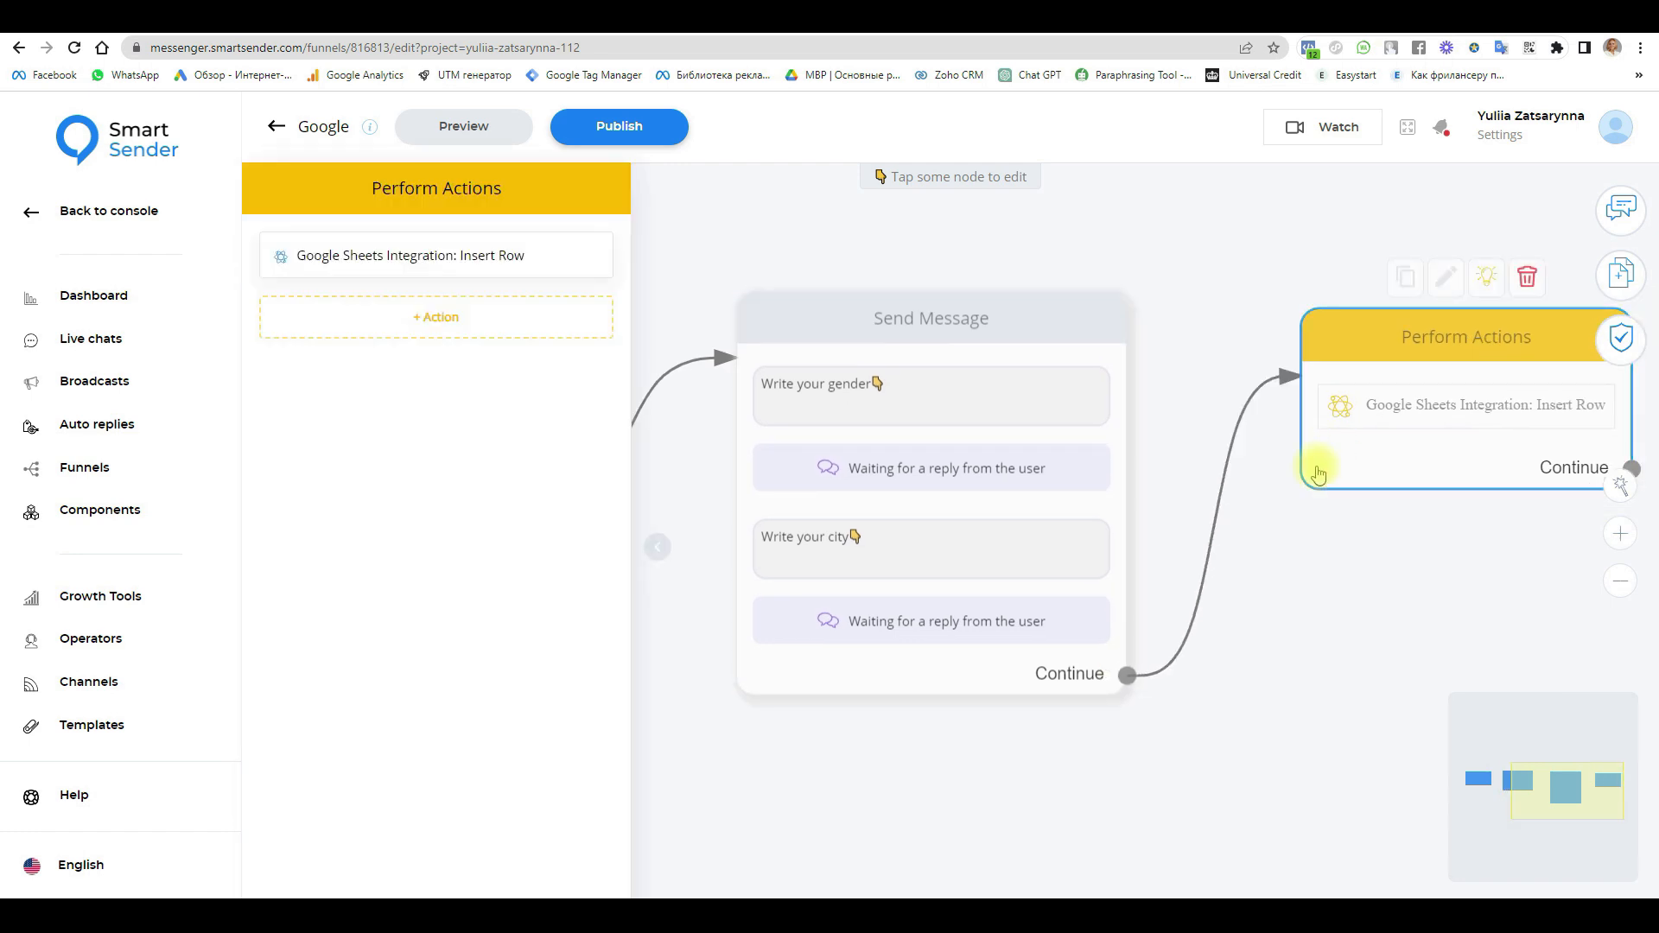
left_click(688, 249)
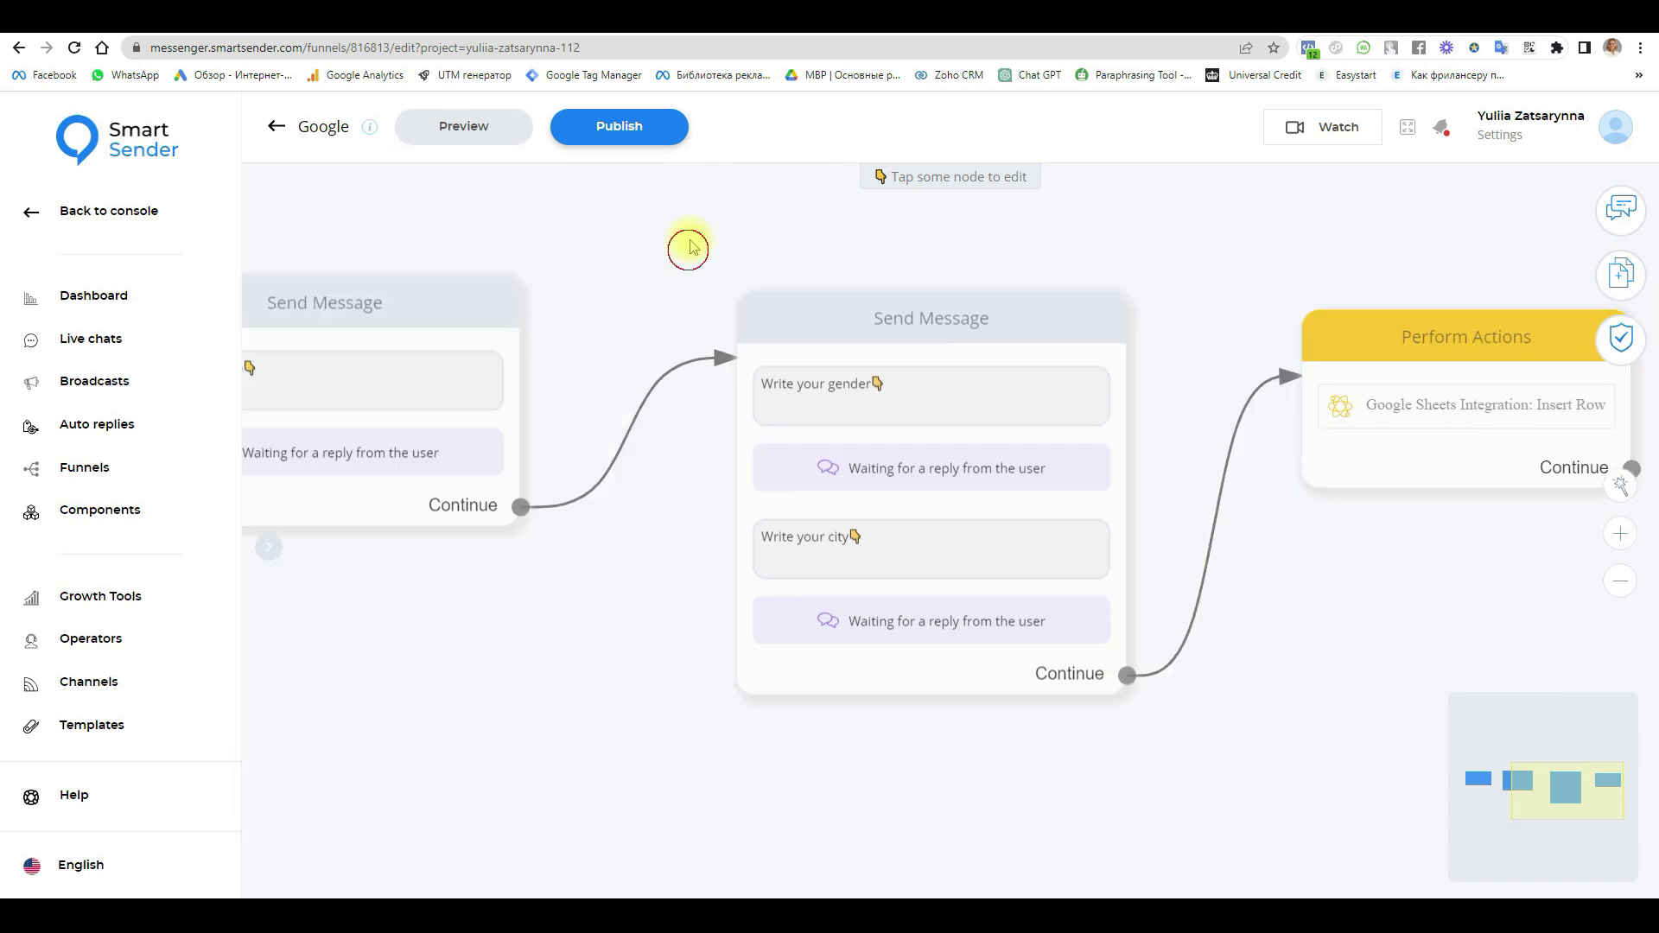
Step: Publish the funnel and preview it in Telegram through the marketing_video_123_bot channel
left_click(624, 127)
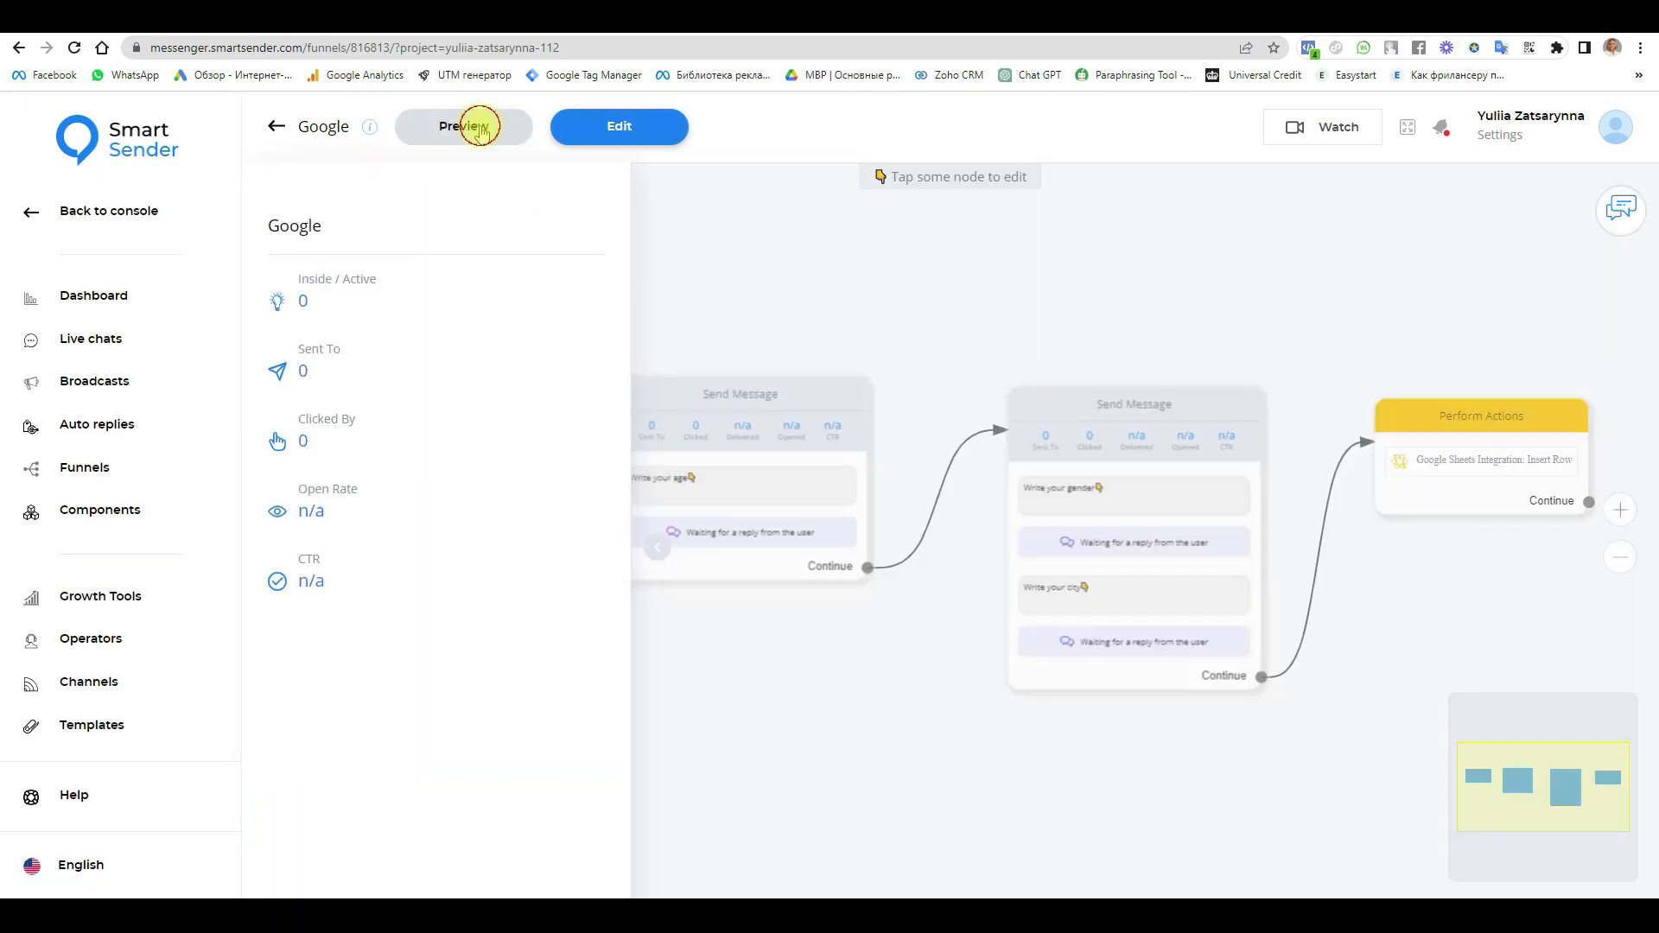
left_click(474, 130)
left_click(790, 515)
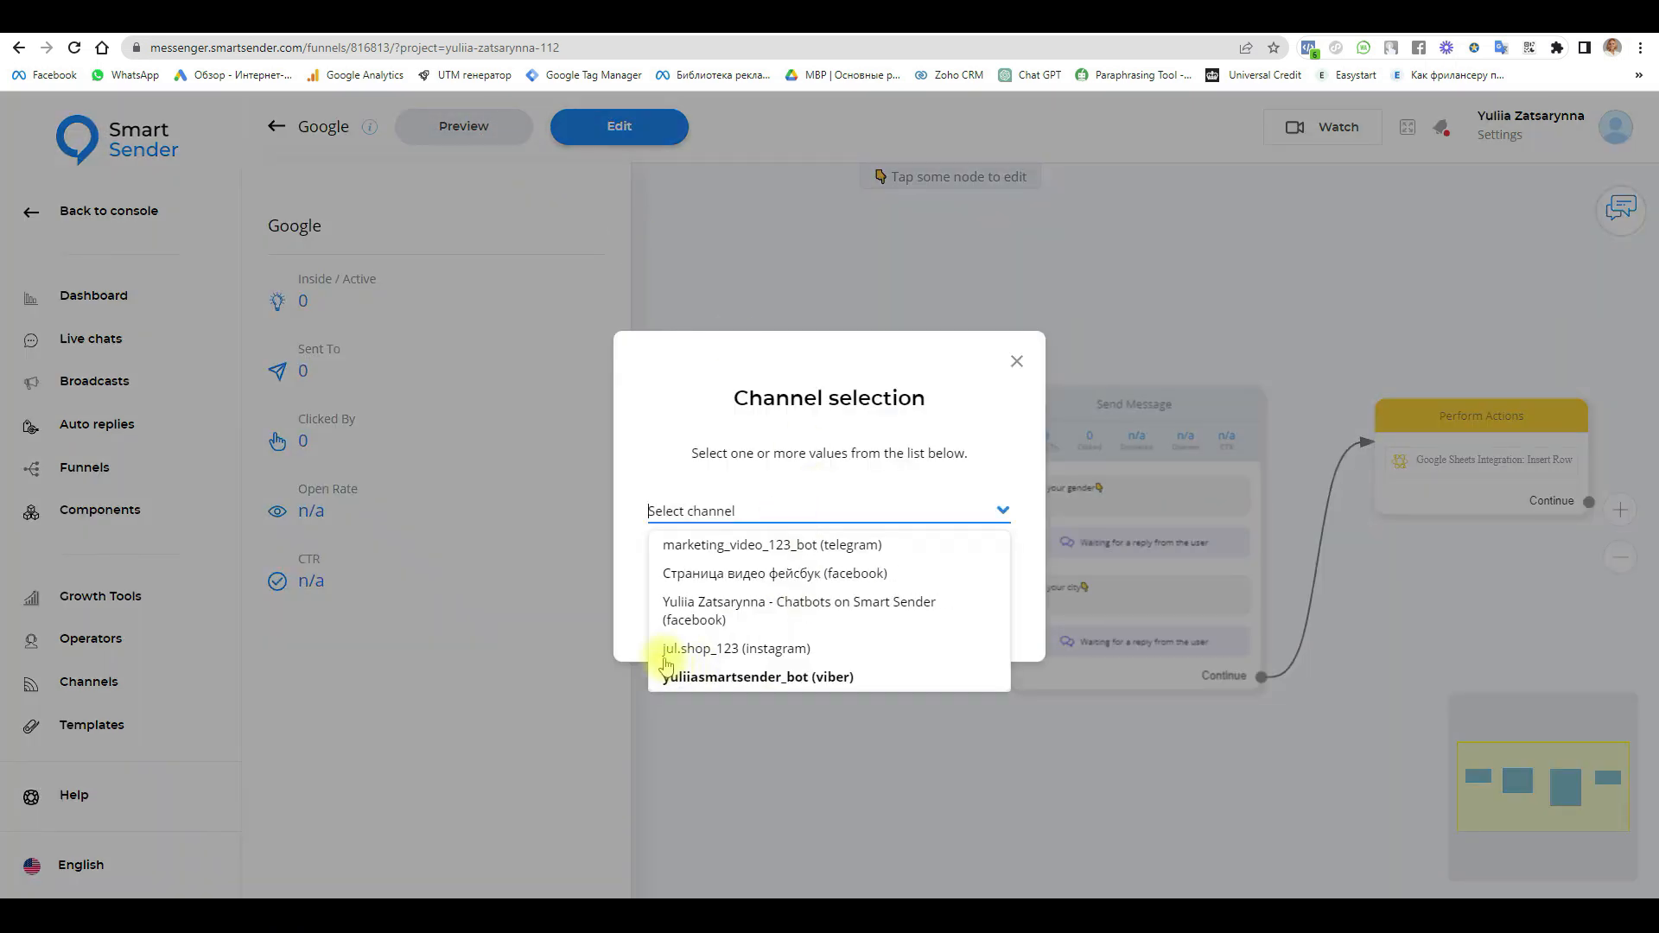
scroll(758, 616, "down", 2)
scroll(737, 610, "up", 1)
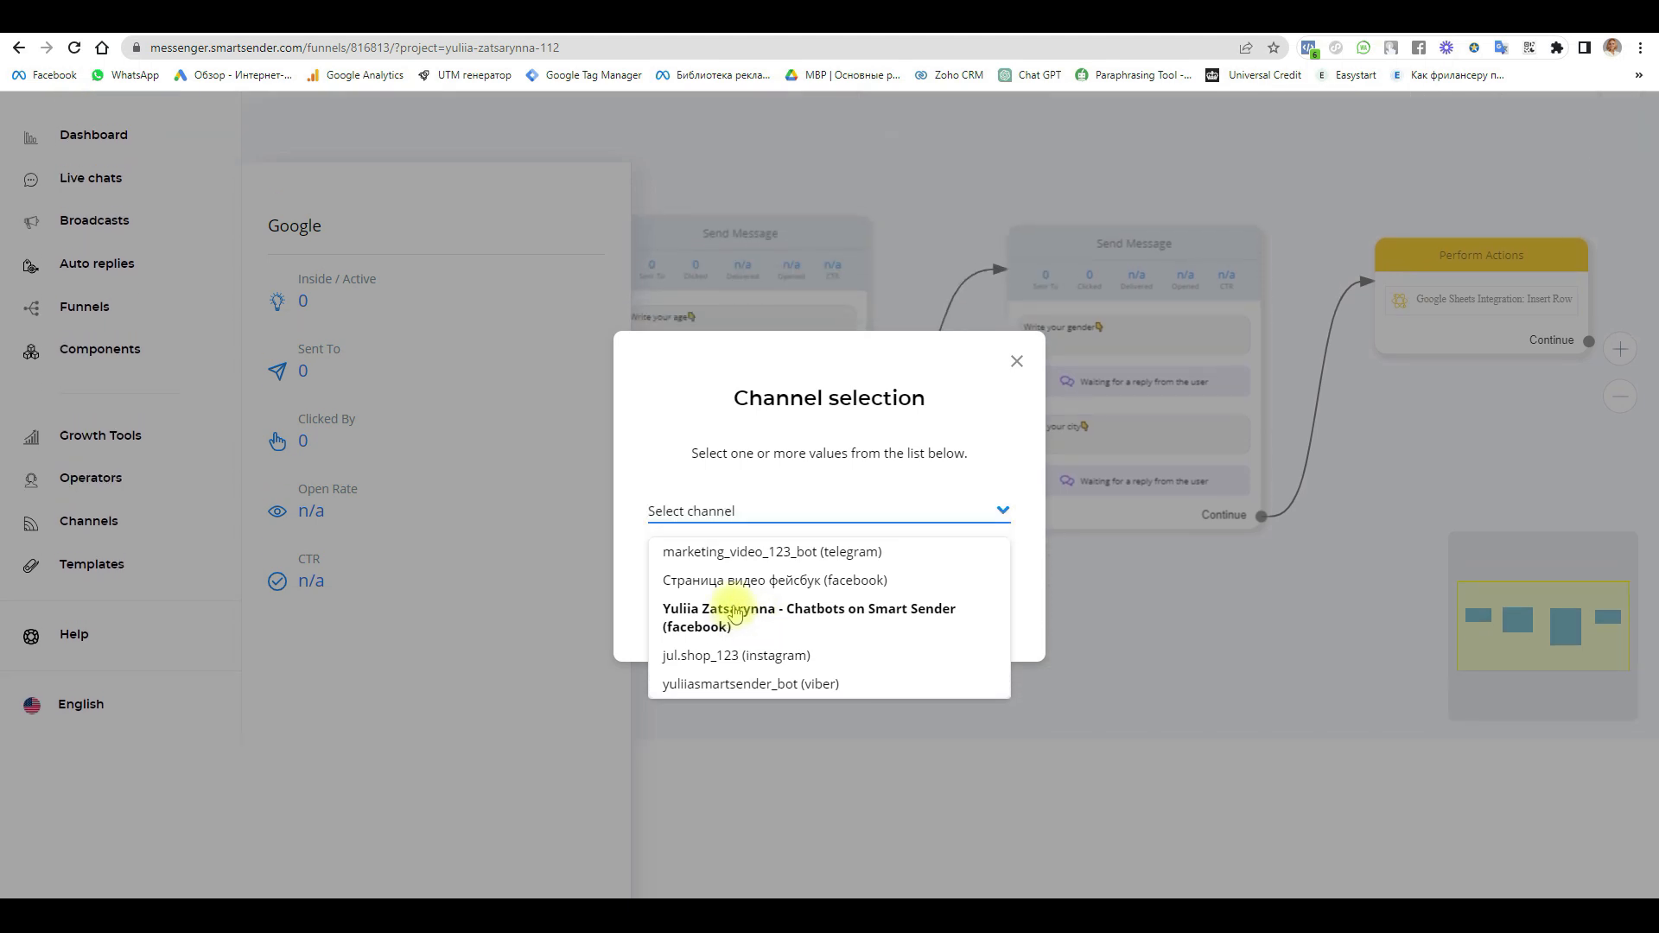
left_click(865, 548)
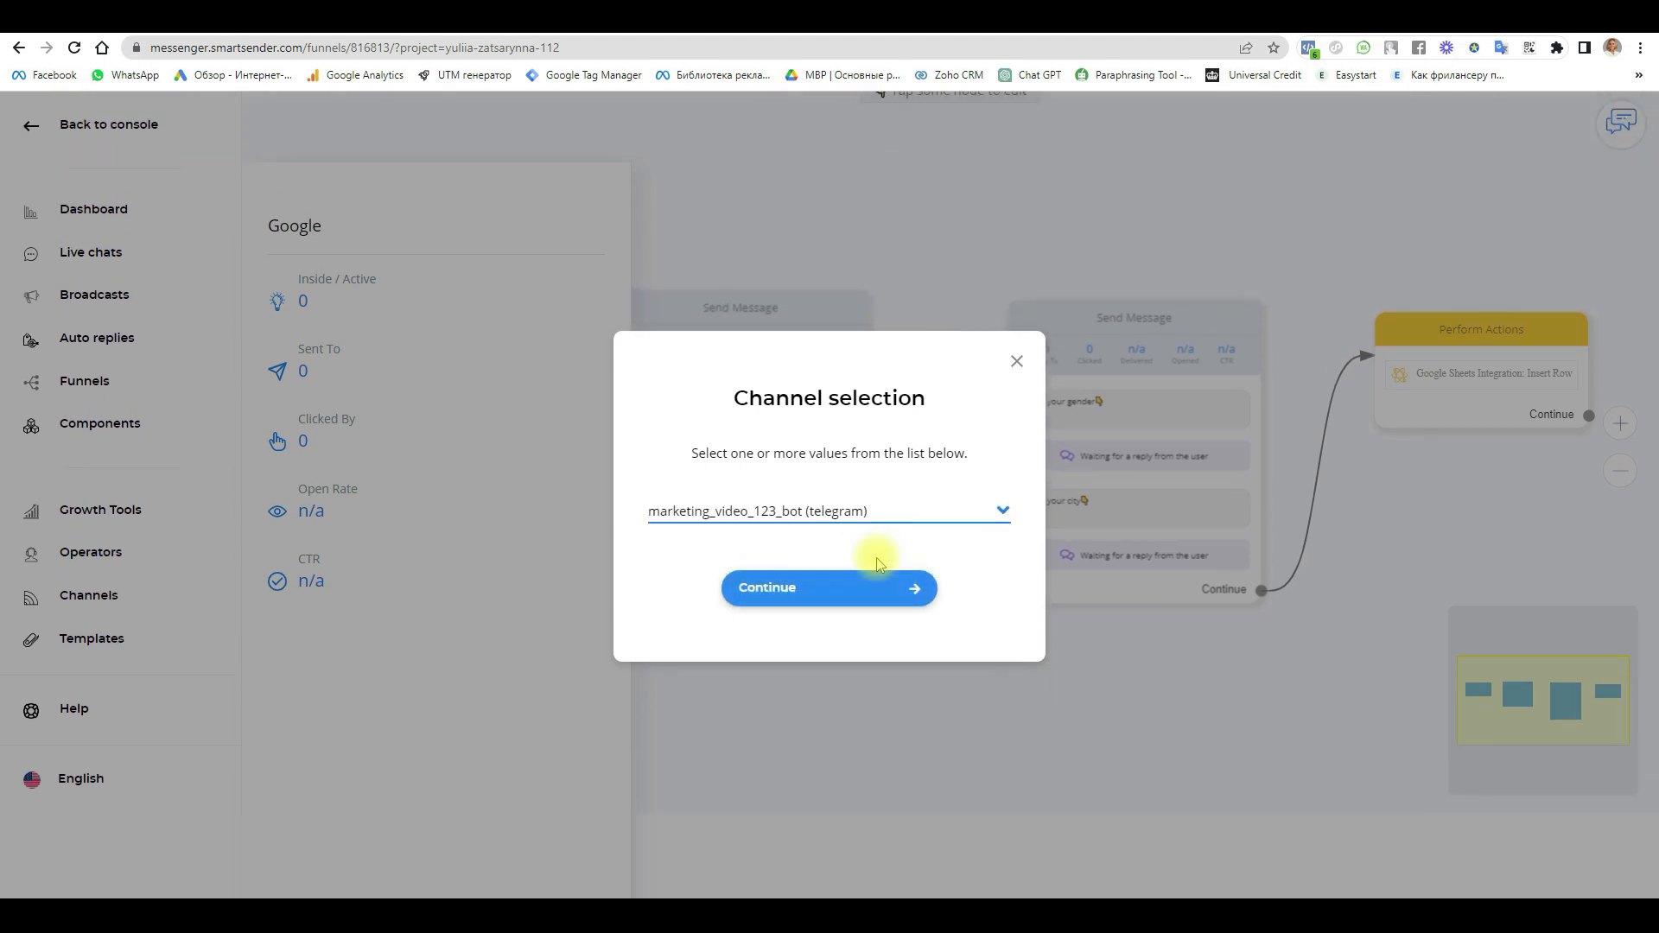
left_click(845, 591)
left_click(930, 199)
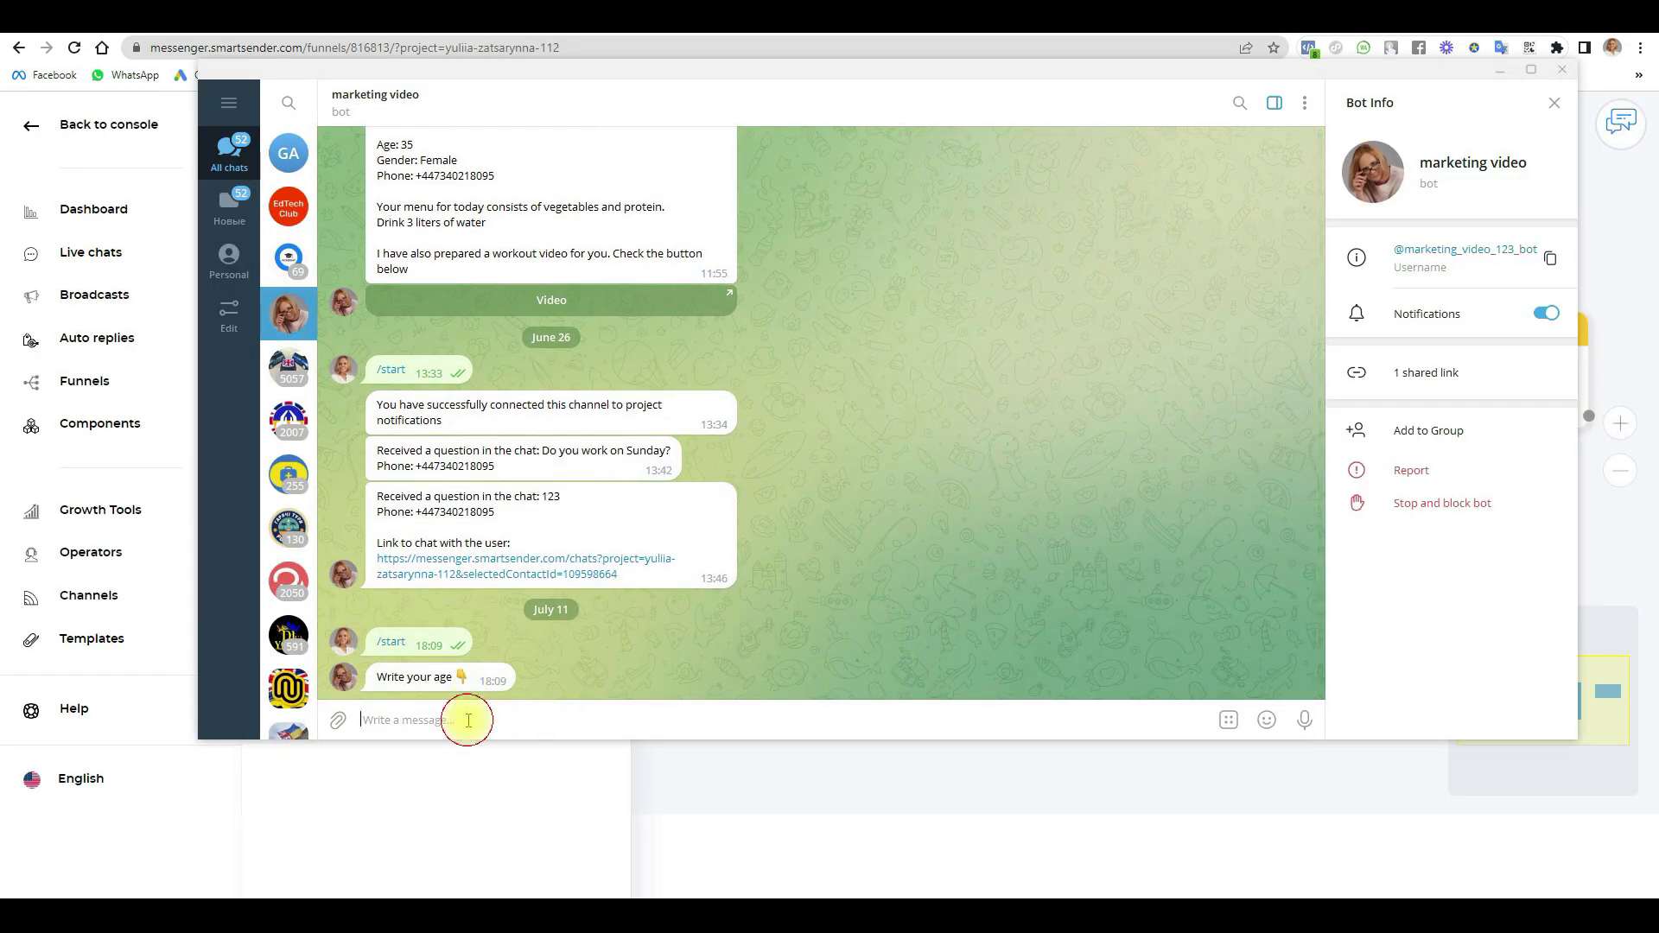
Step: Answer the Telegram bot's questions with 23, female and London, and check the inserted row in the Questionnaire Google Sheet
type("23")
key("Return")
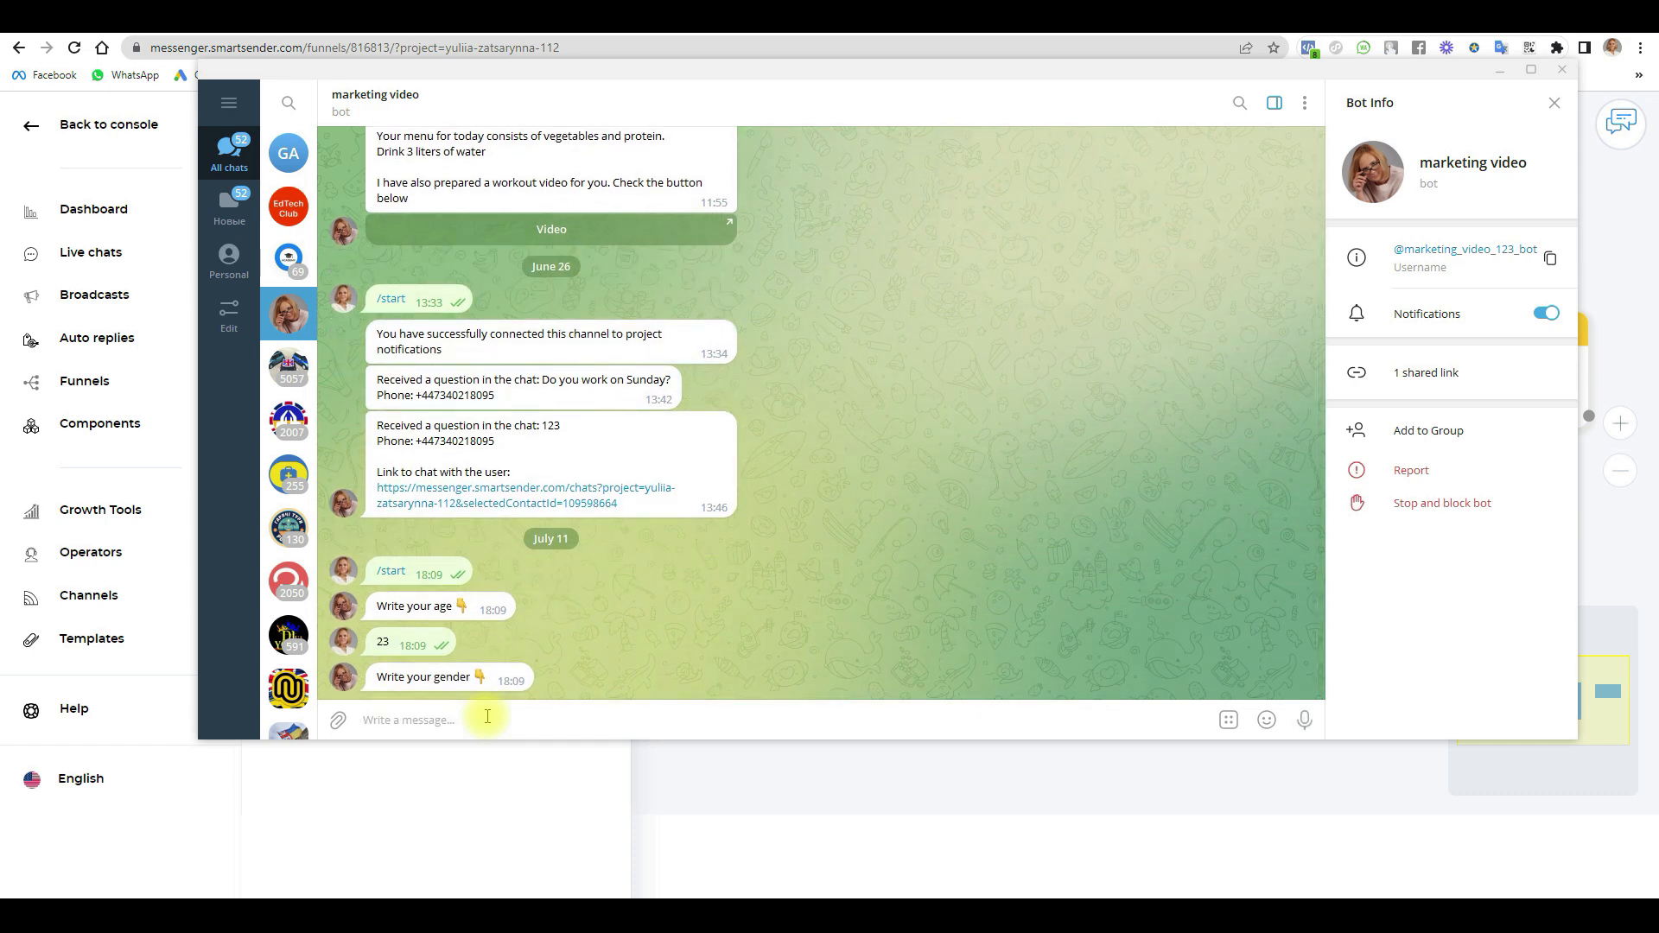
type("female")
key("Return")
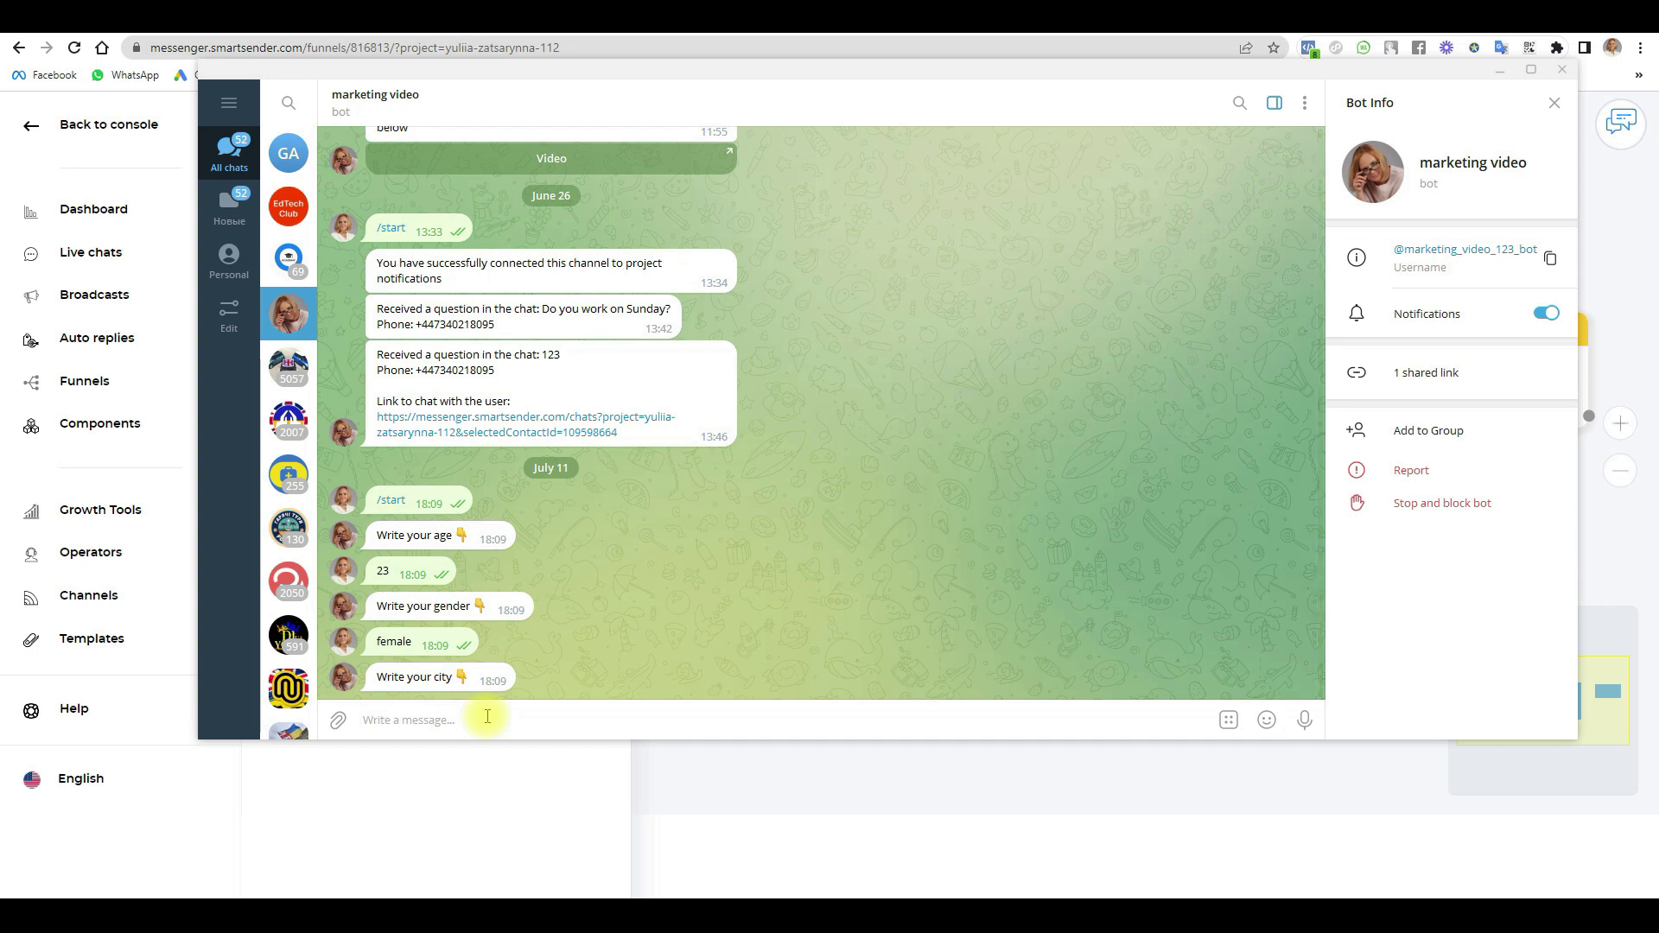
type("london")
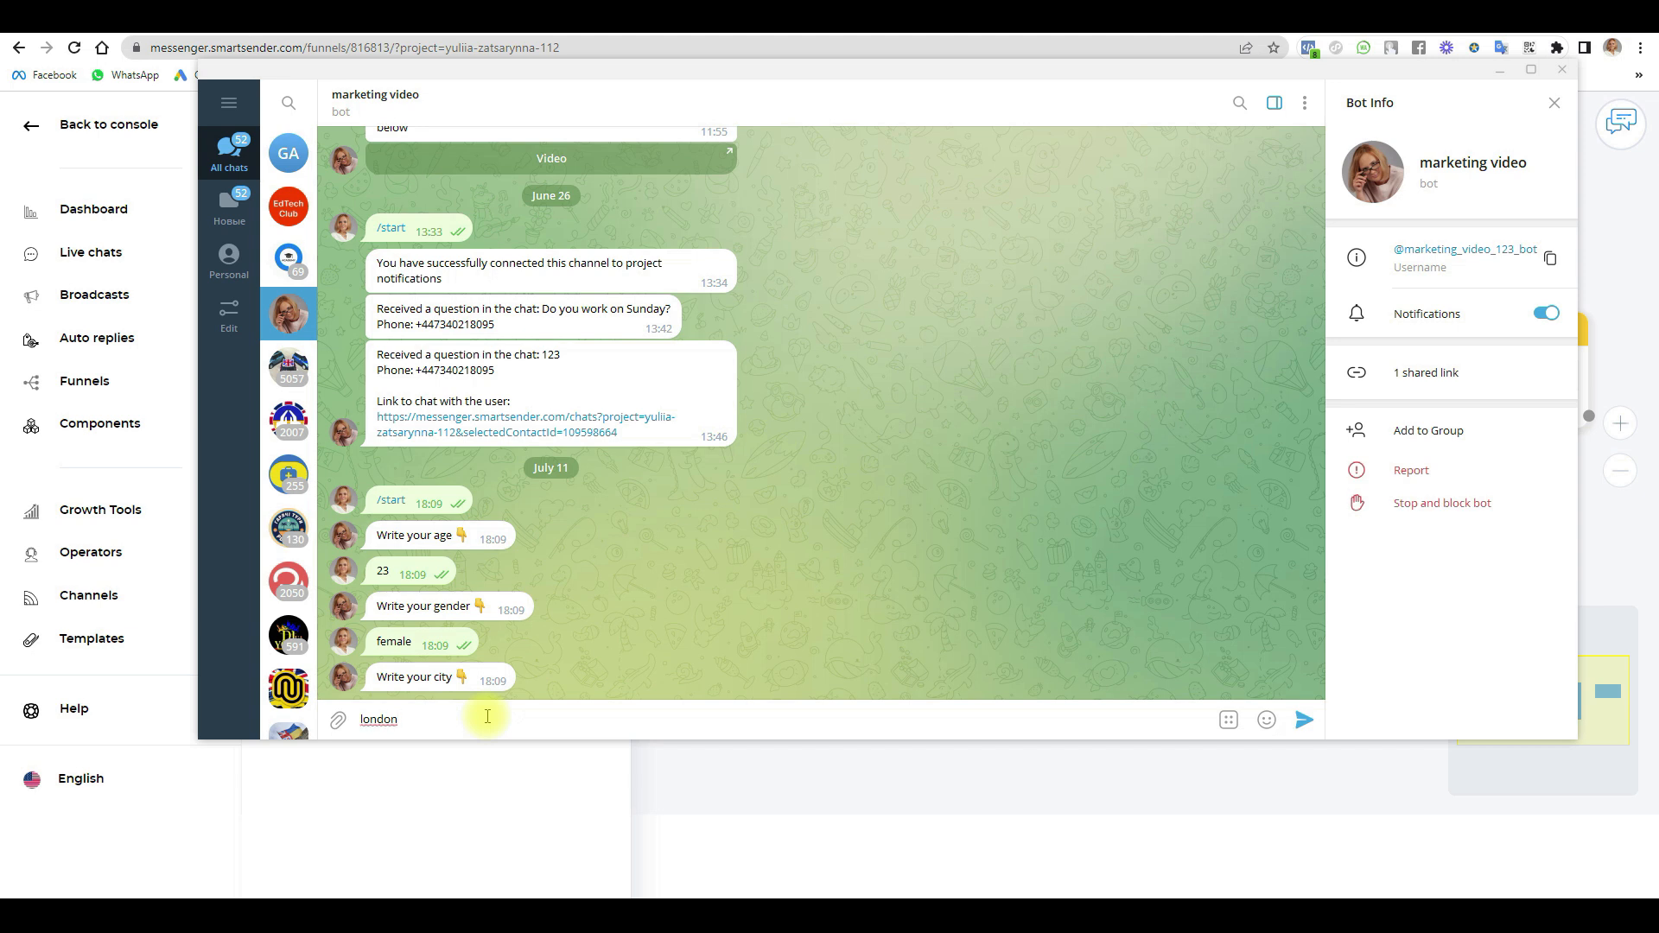
left_click(366, 716)
key("BackSpace")
left_click(480, 714)
key("Return")
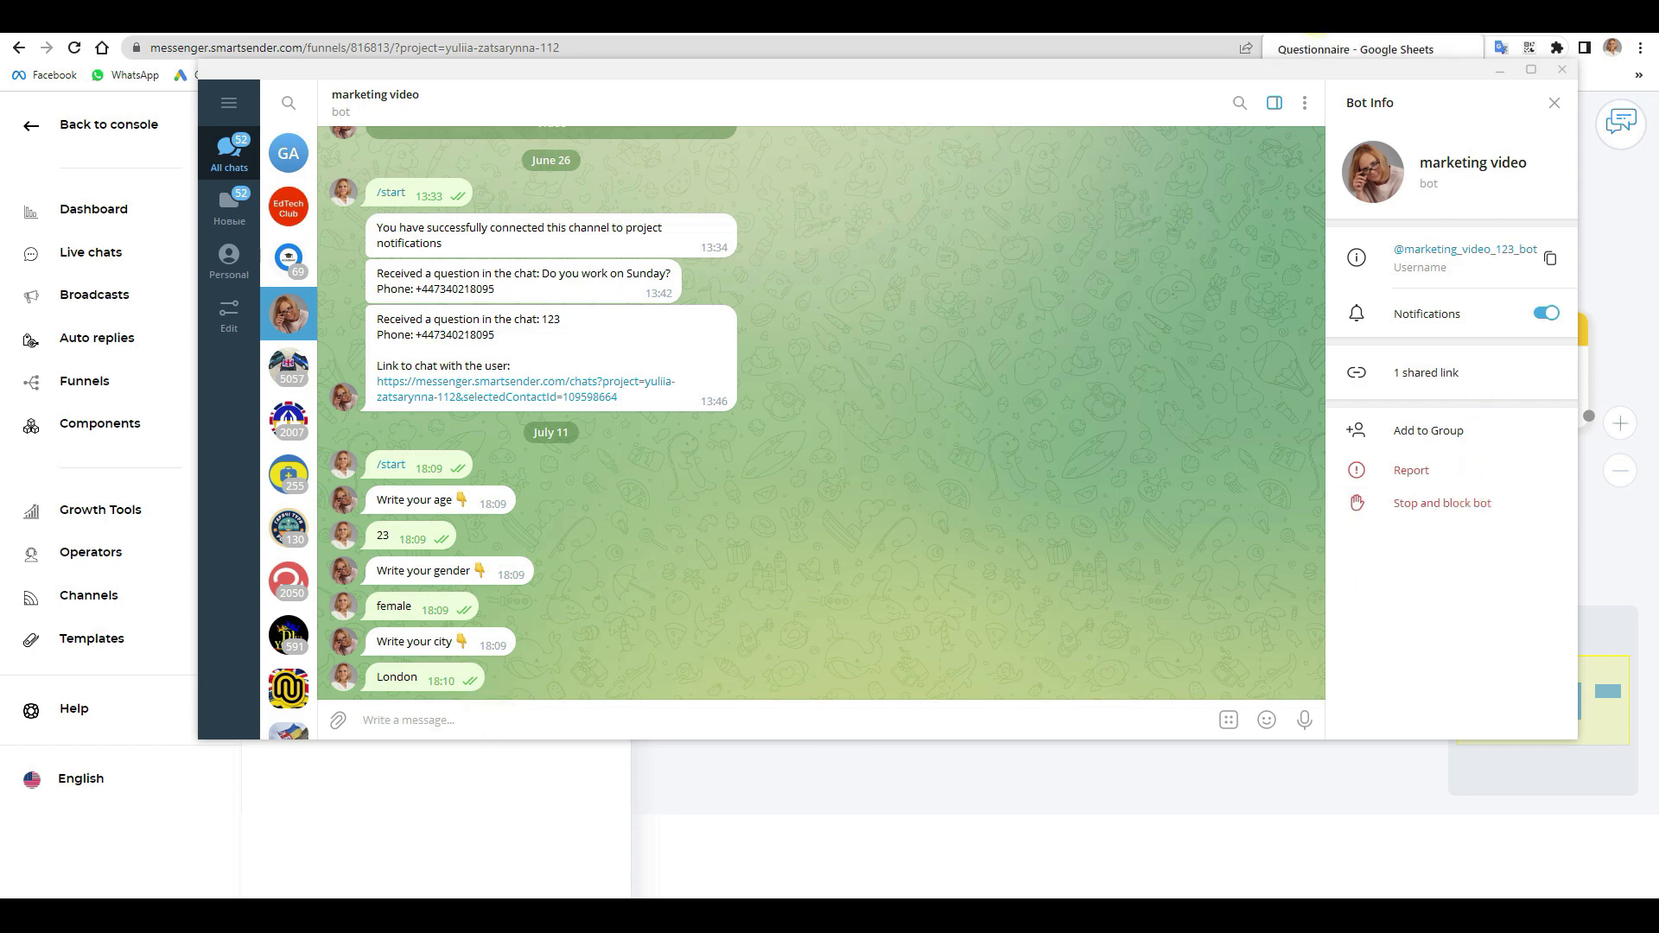
left_click(1357, 22)
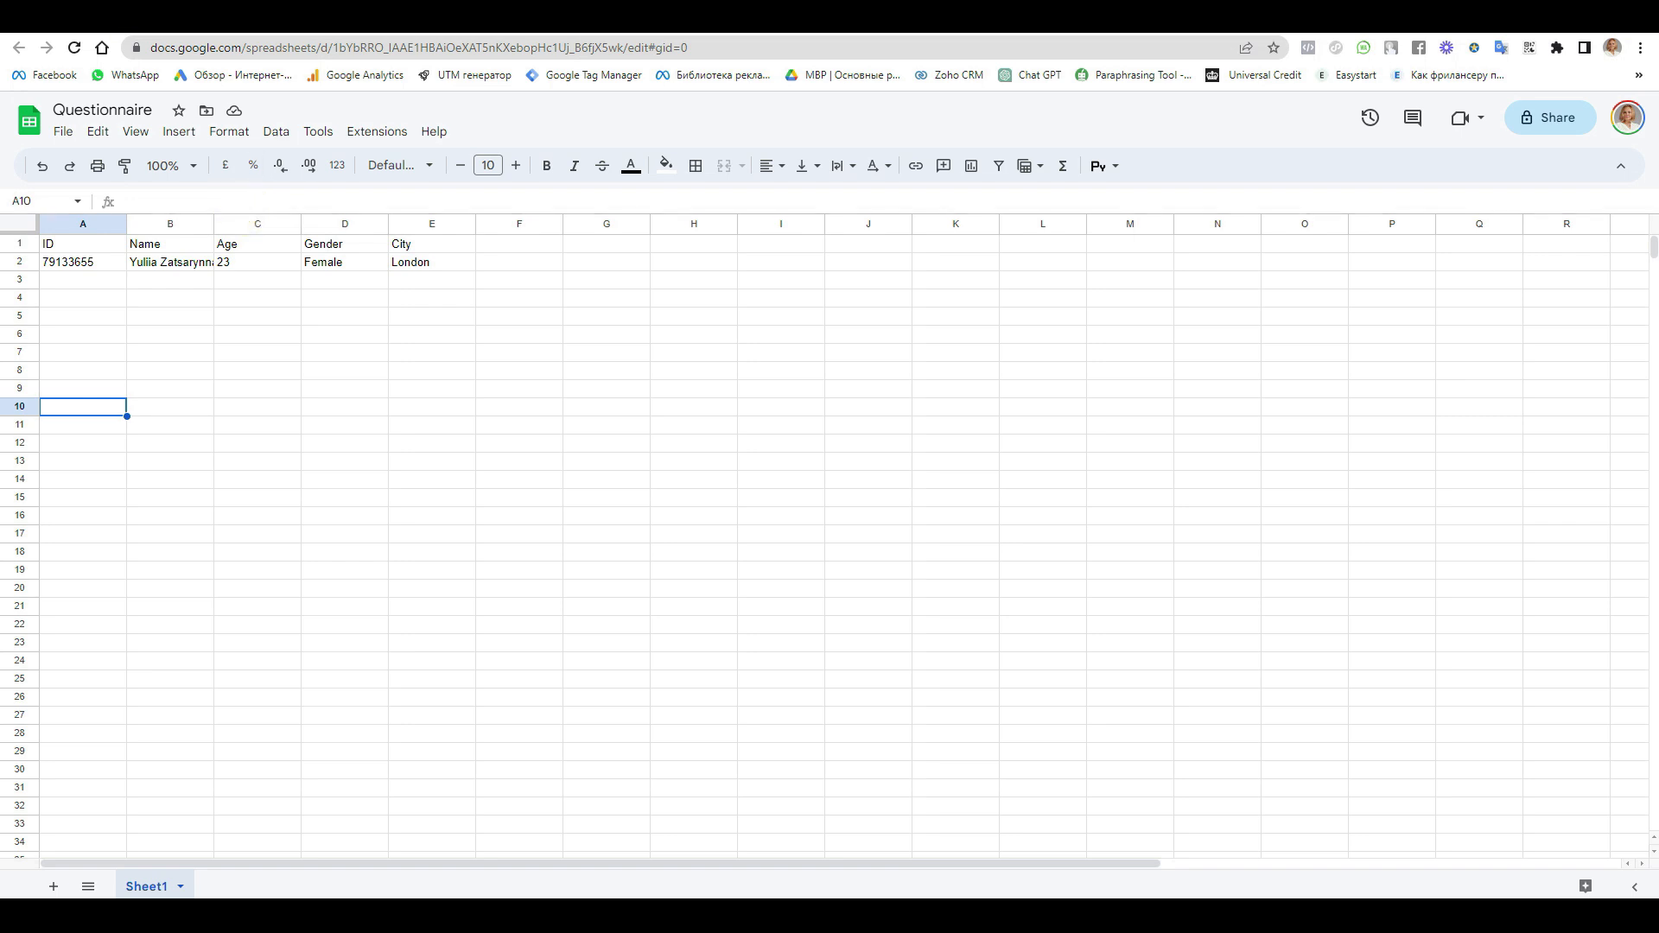
Step: Return to the Google funnel in Smart Sender, reopen it for editing and remove the connection between the two Send Message blocks
left_click(378, 21)
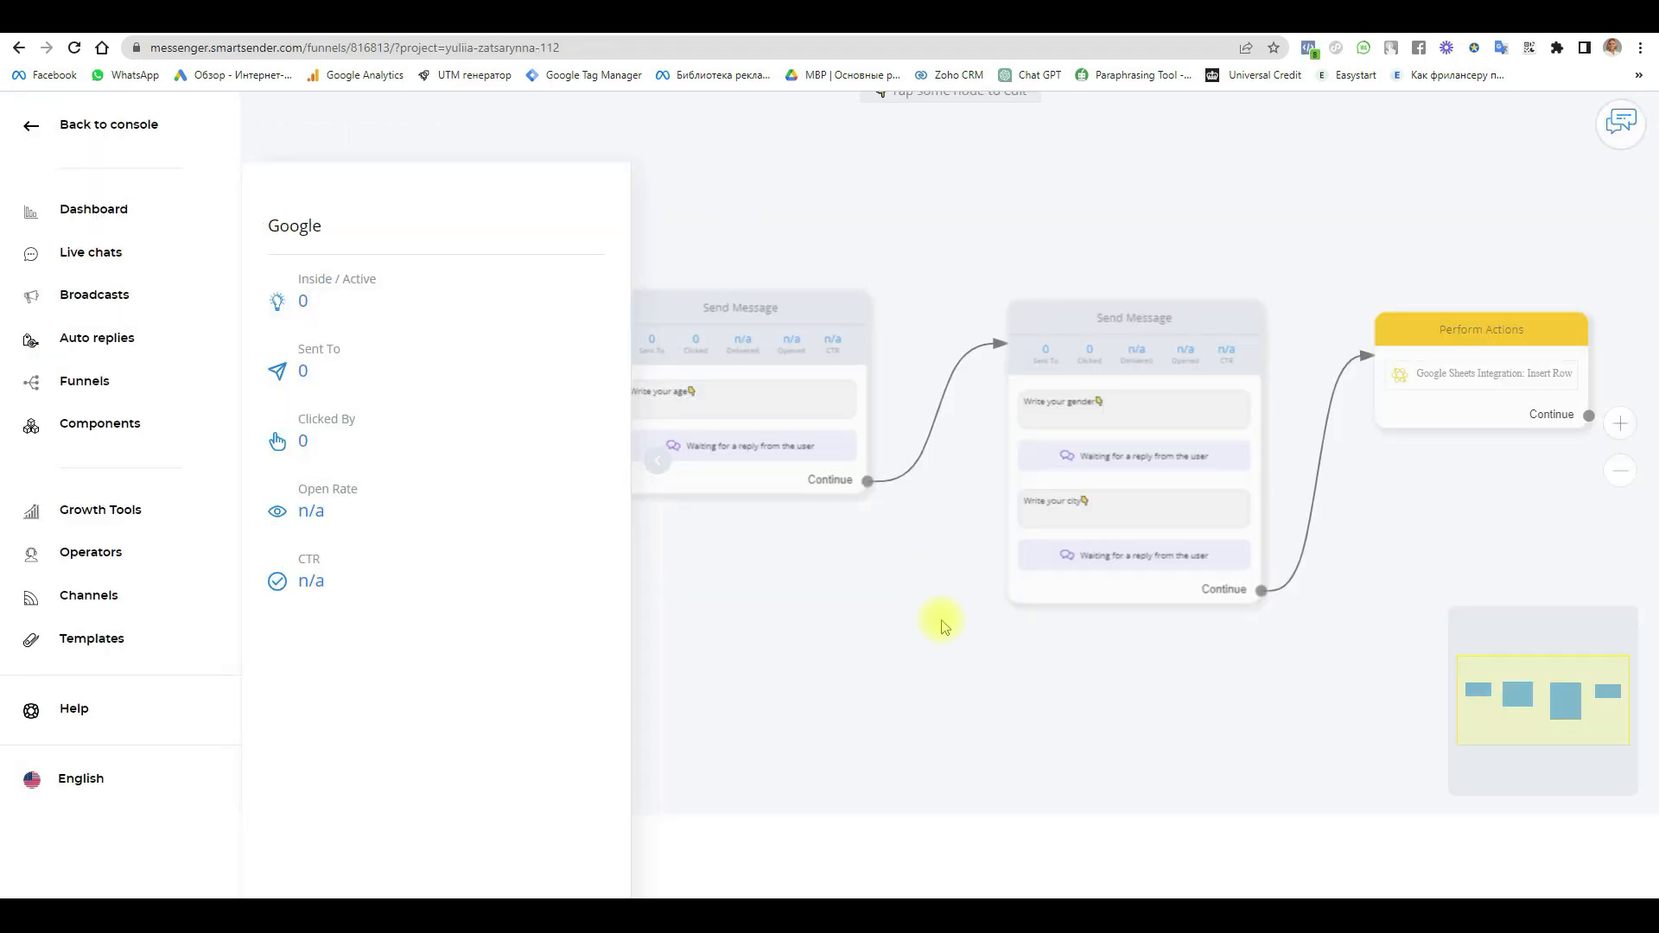
scroll(825, 216, "up", 1)
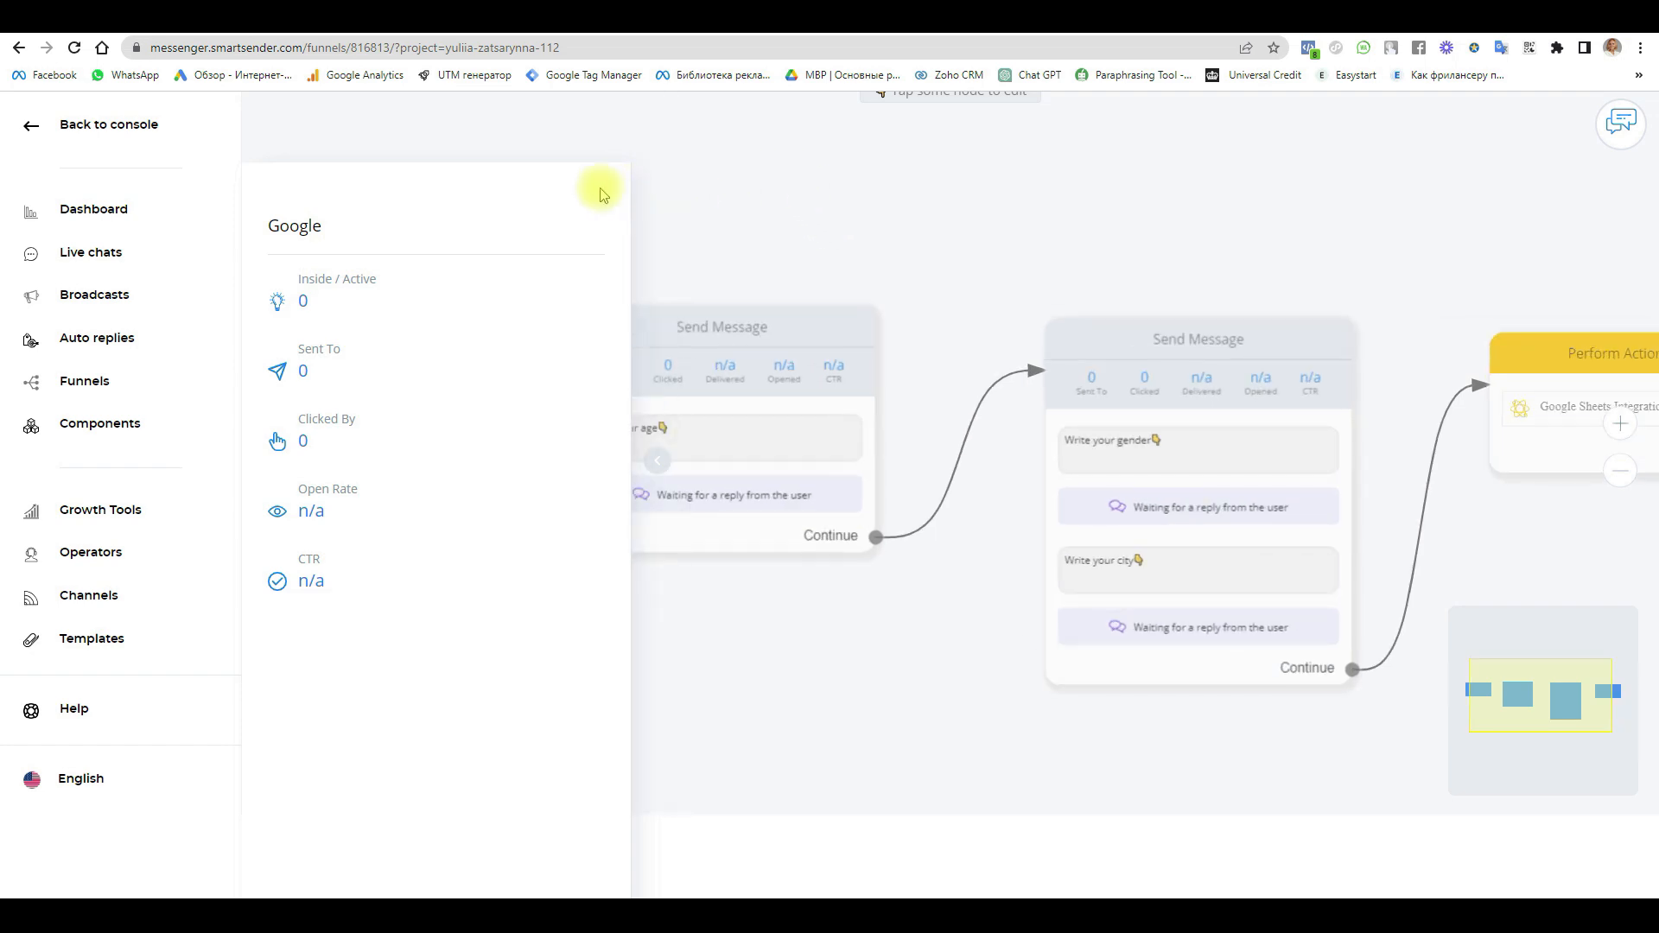
scroll(503, 170, "up", 1)
left_click(674, 138)
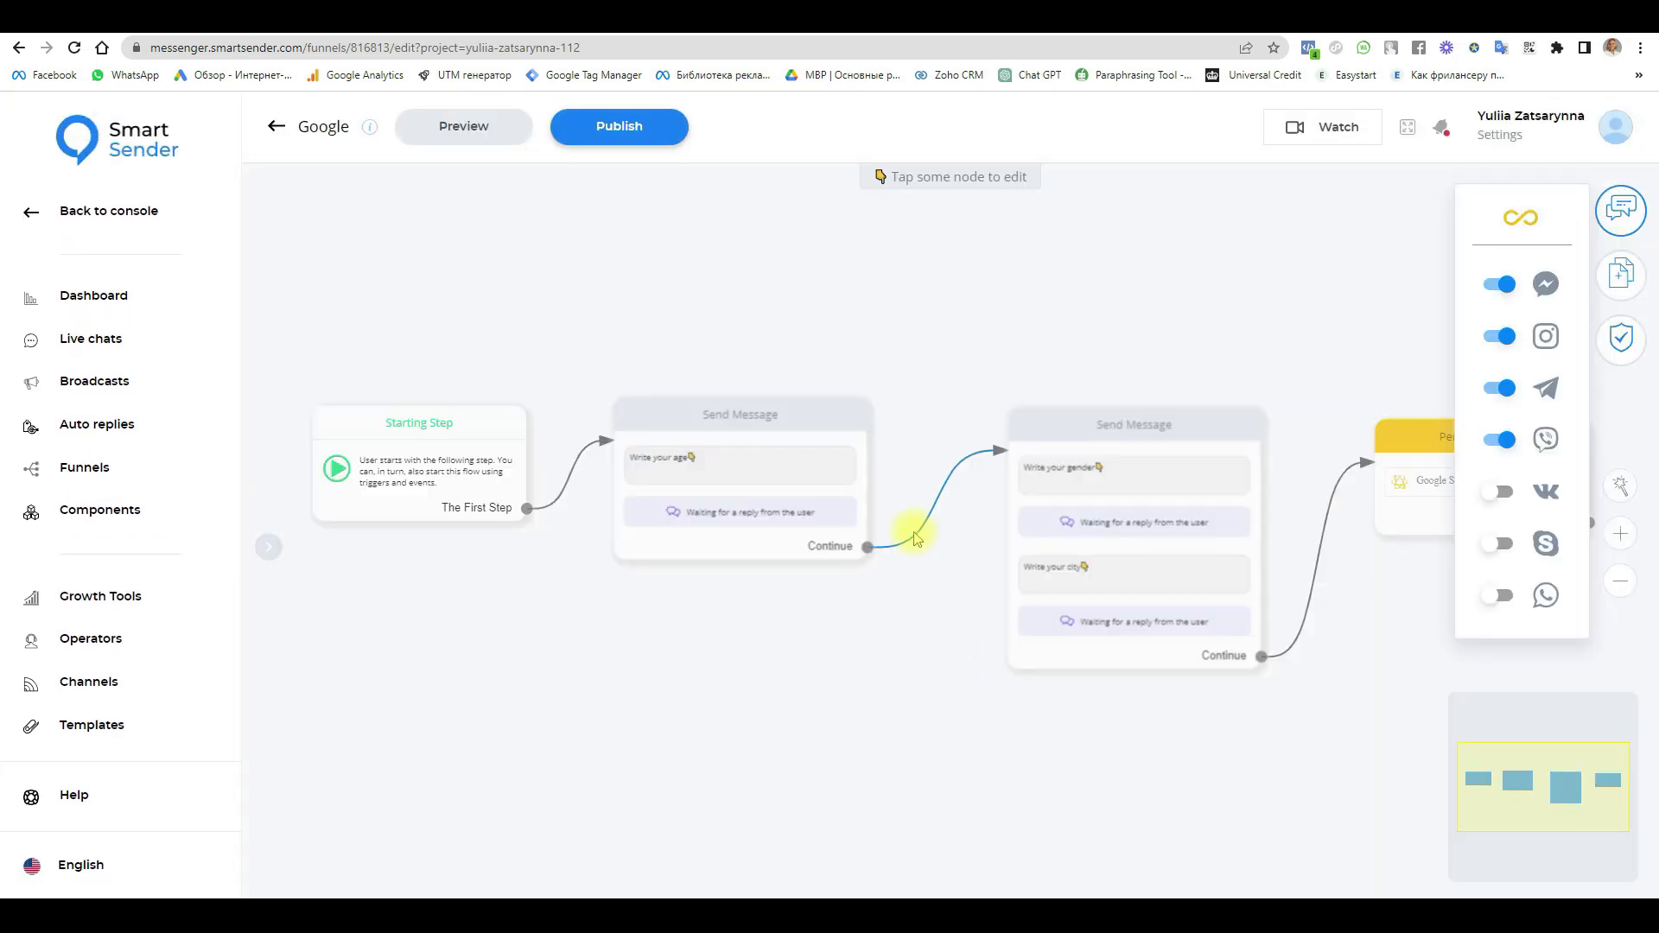
left_click(993, 461)
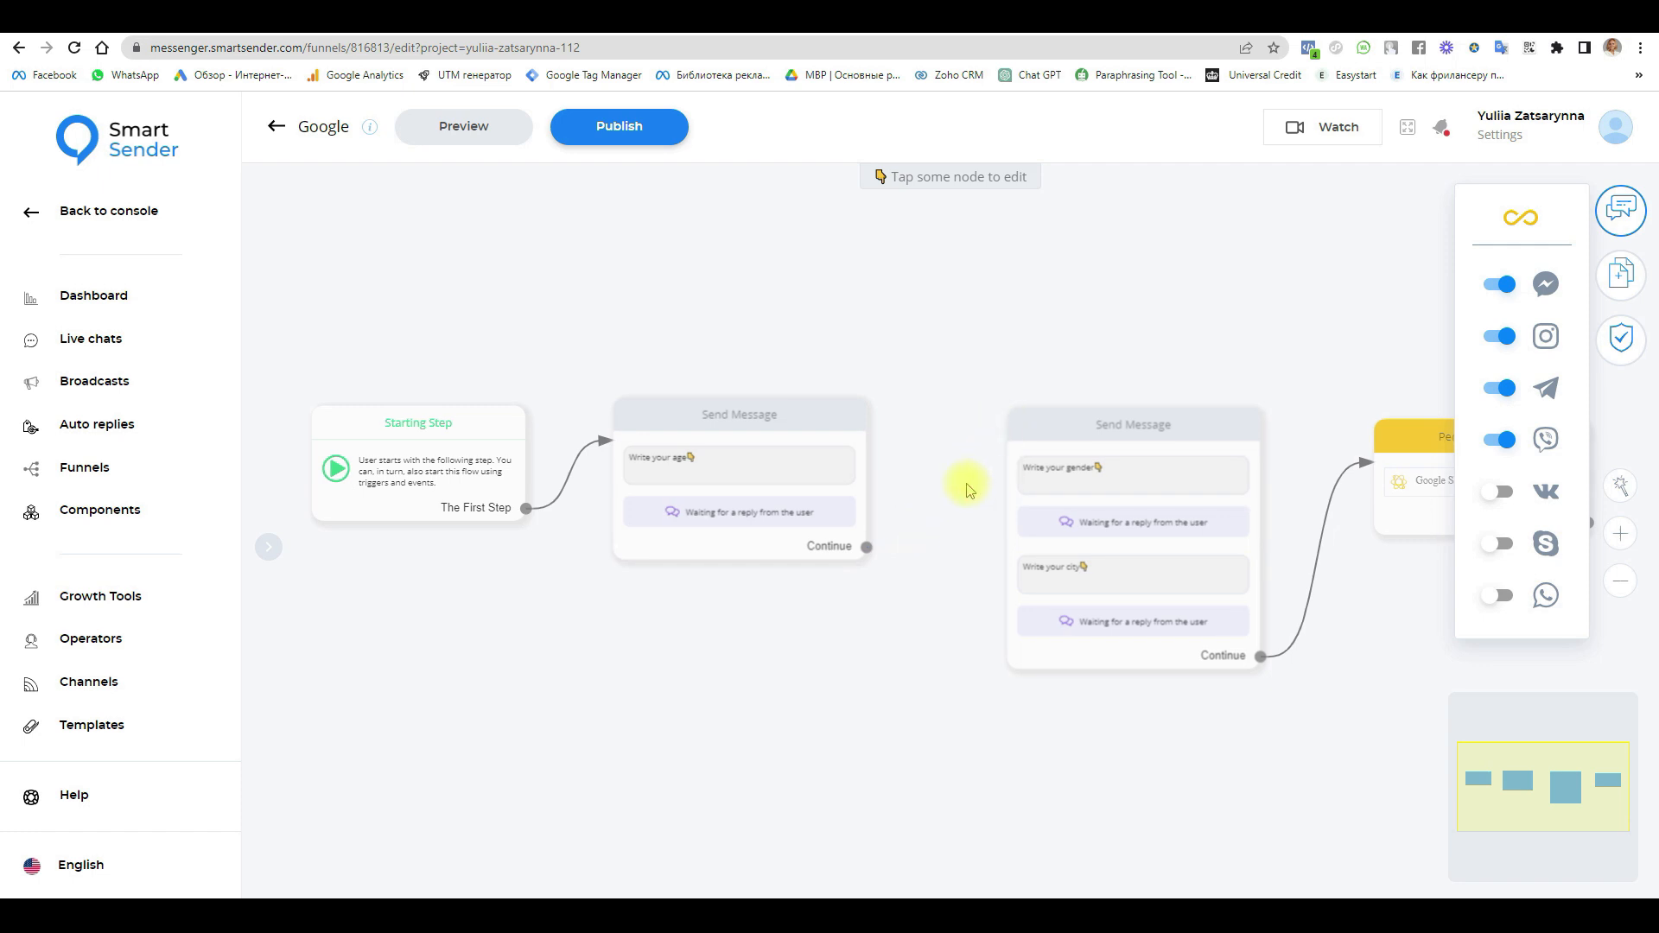
Step: Duplicate the Perform Actions block and place the copy between the two Send Message blocks, spacing the other blocks to make room
left_click_drag(1337, 804, 1123, 795)
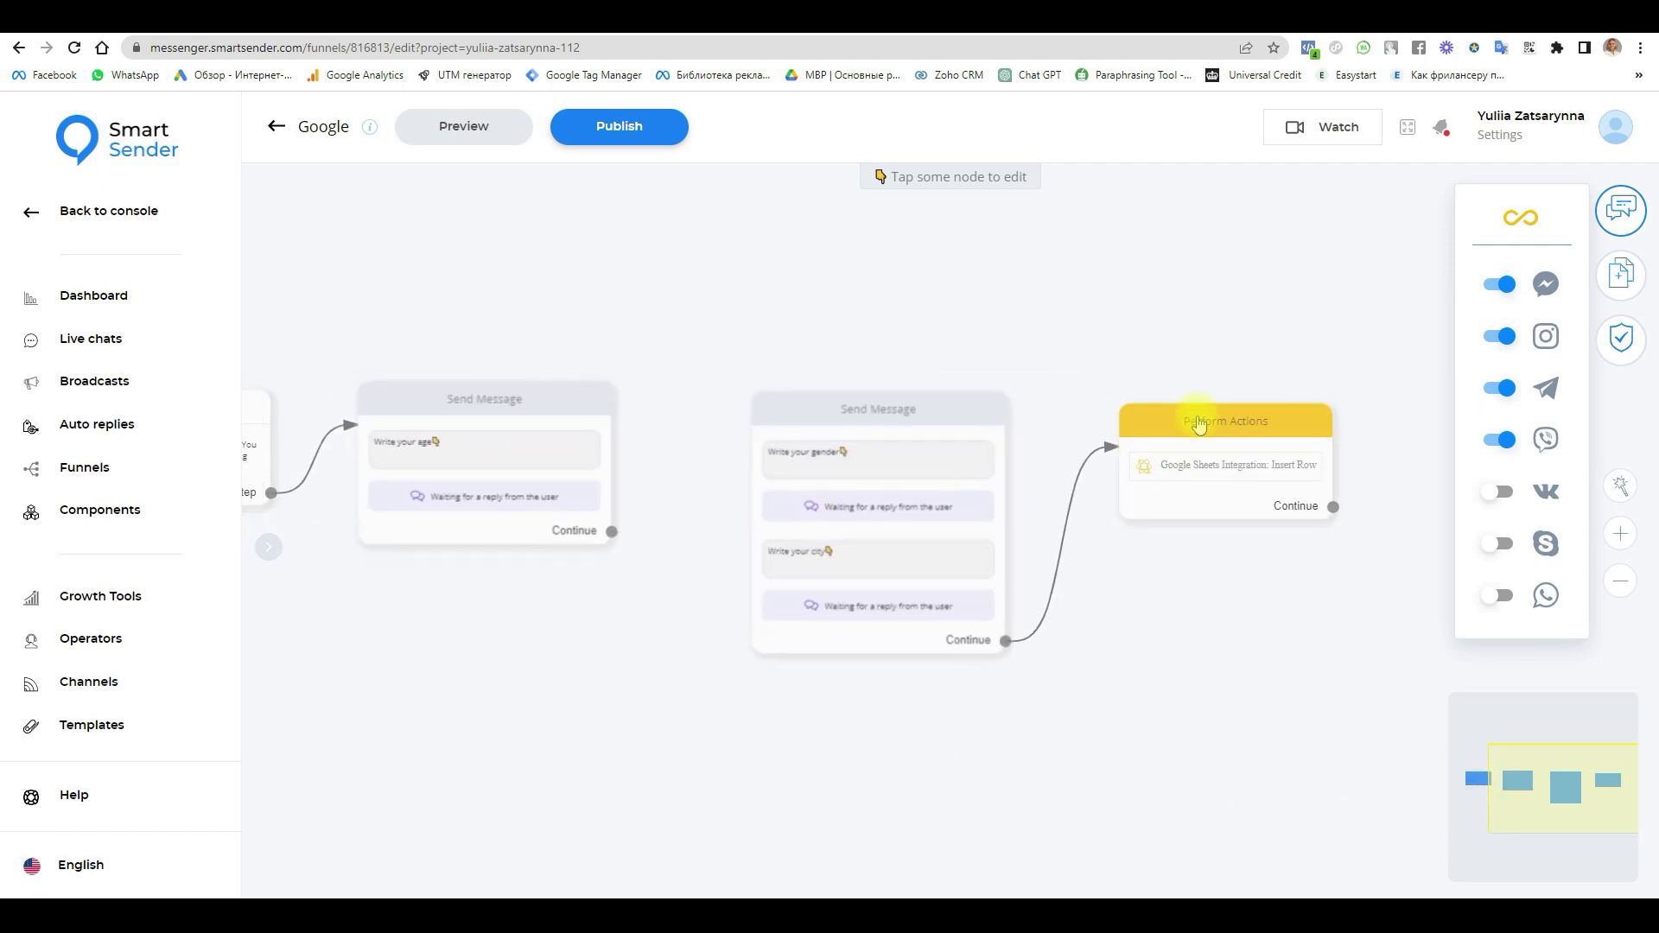
left_click(1189, 383)
left_click_drag(1245, 441, 748, 486)
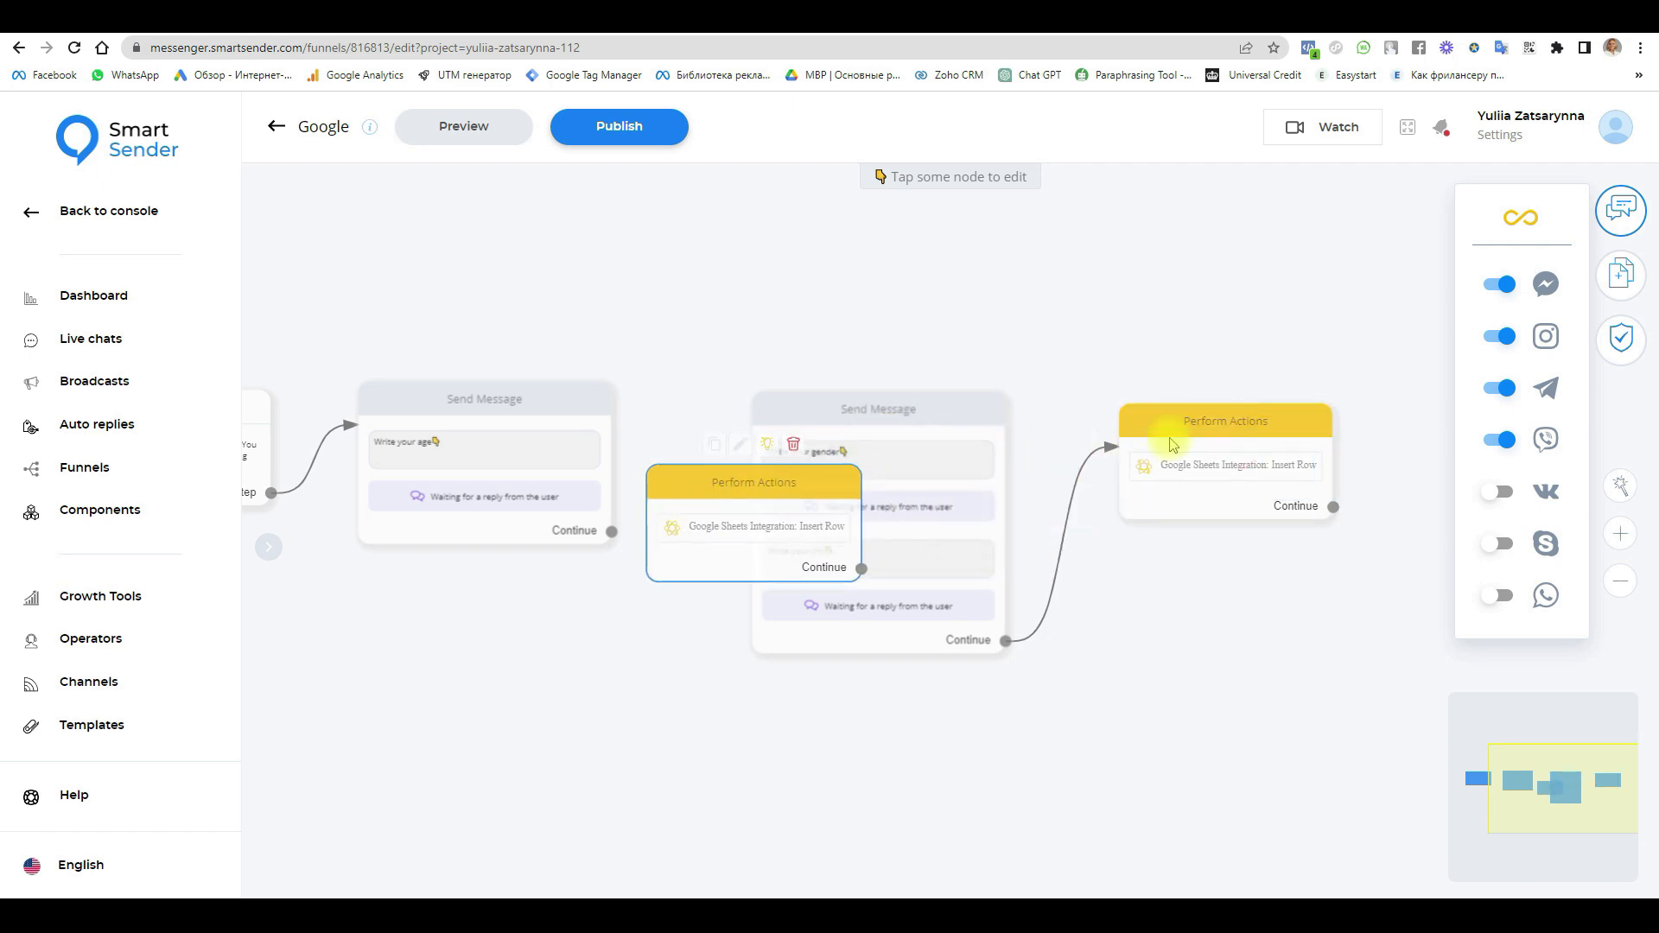
left_click_drag(1150, 432, 1222, 433)
left_click_drag(977, 428, 1091, 408)
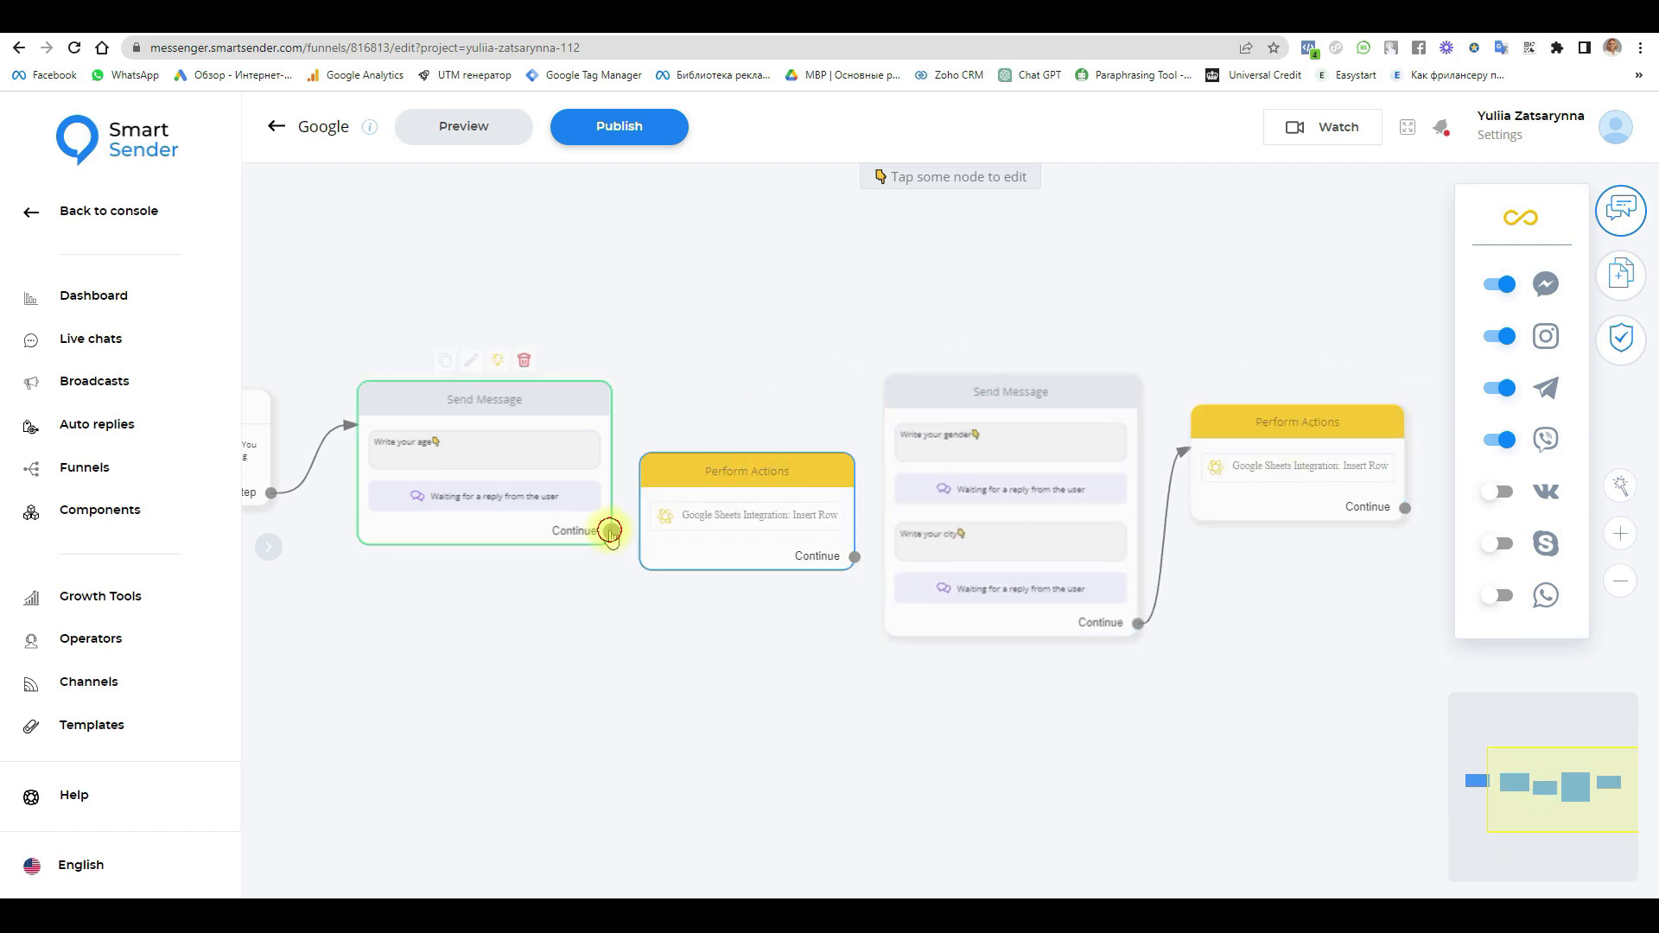
Step: Connect the age message through the duplicated Perform Actions block to the gender and city message, and publish the funnel
left_click_drag(611, 531, 968, 423)
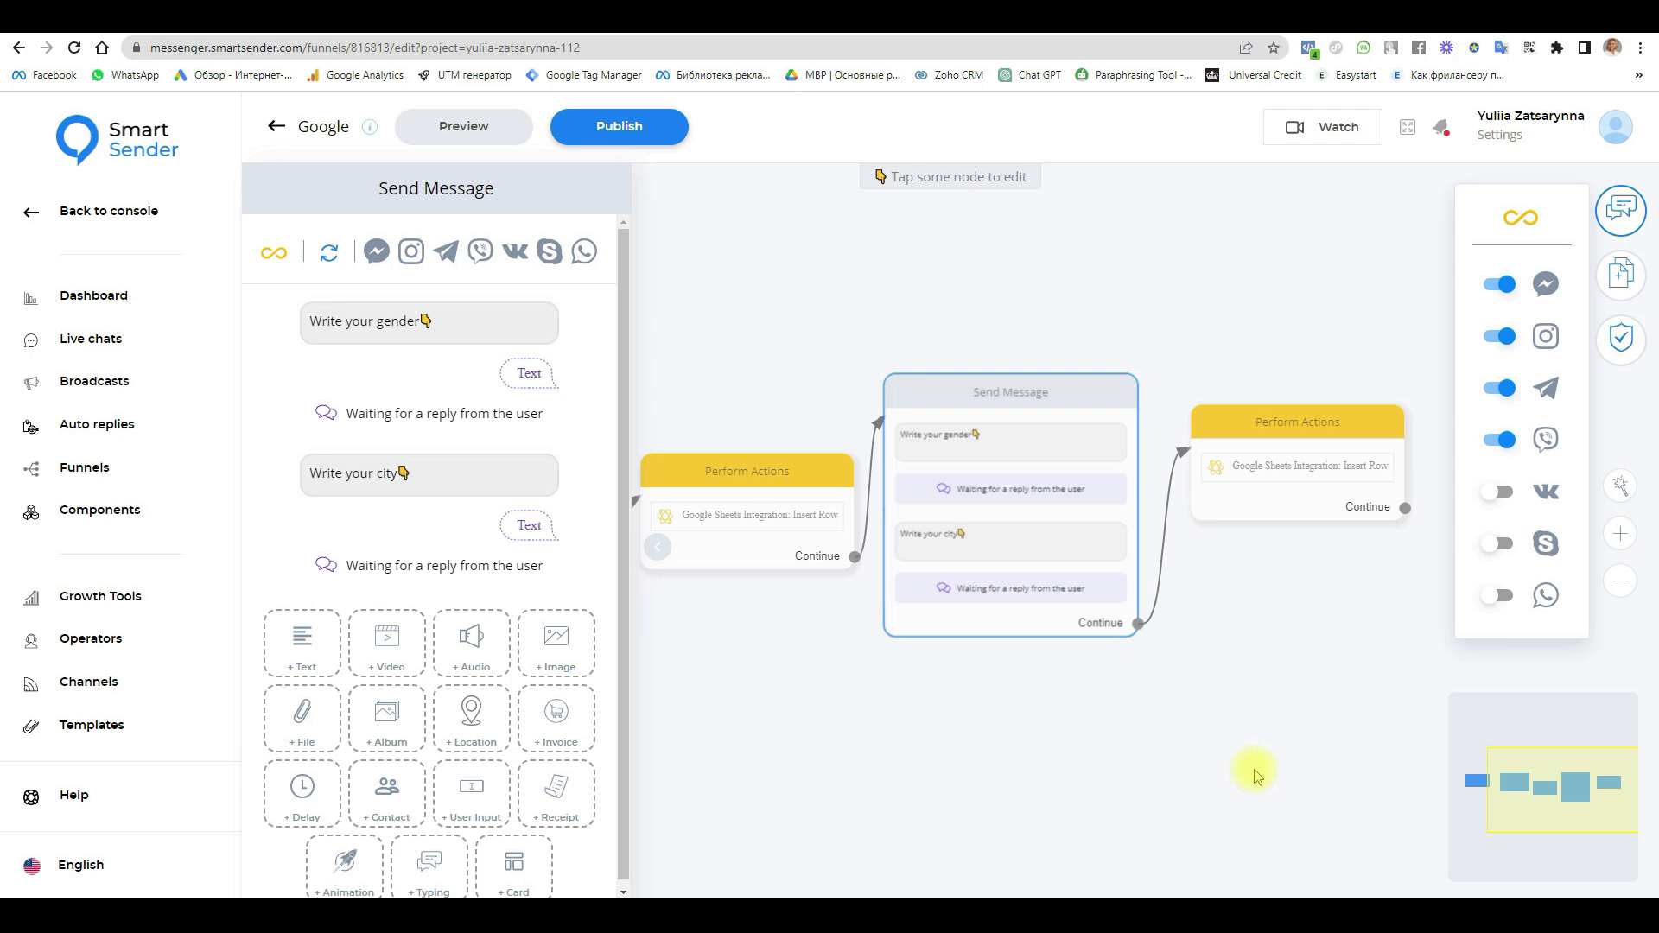
left_click(1000, 776)
left_click(621, 128)
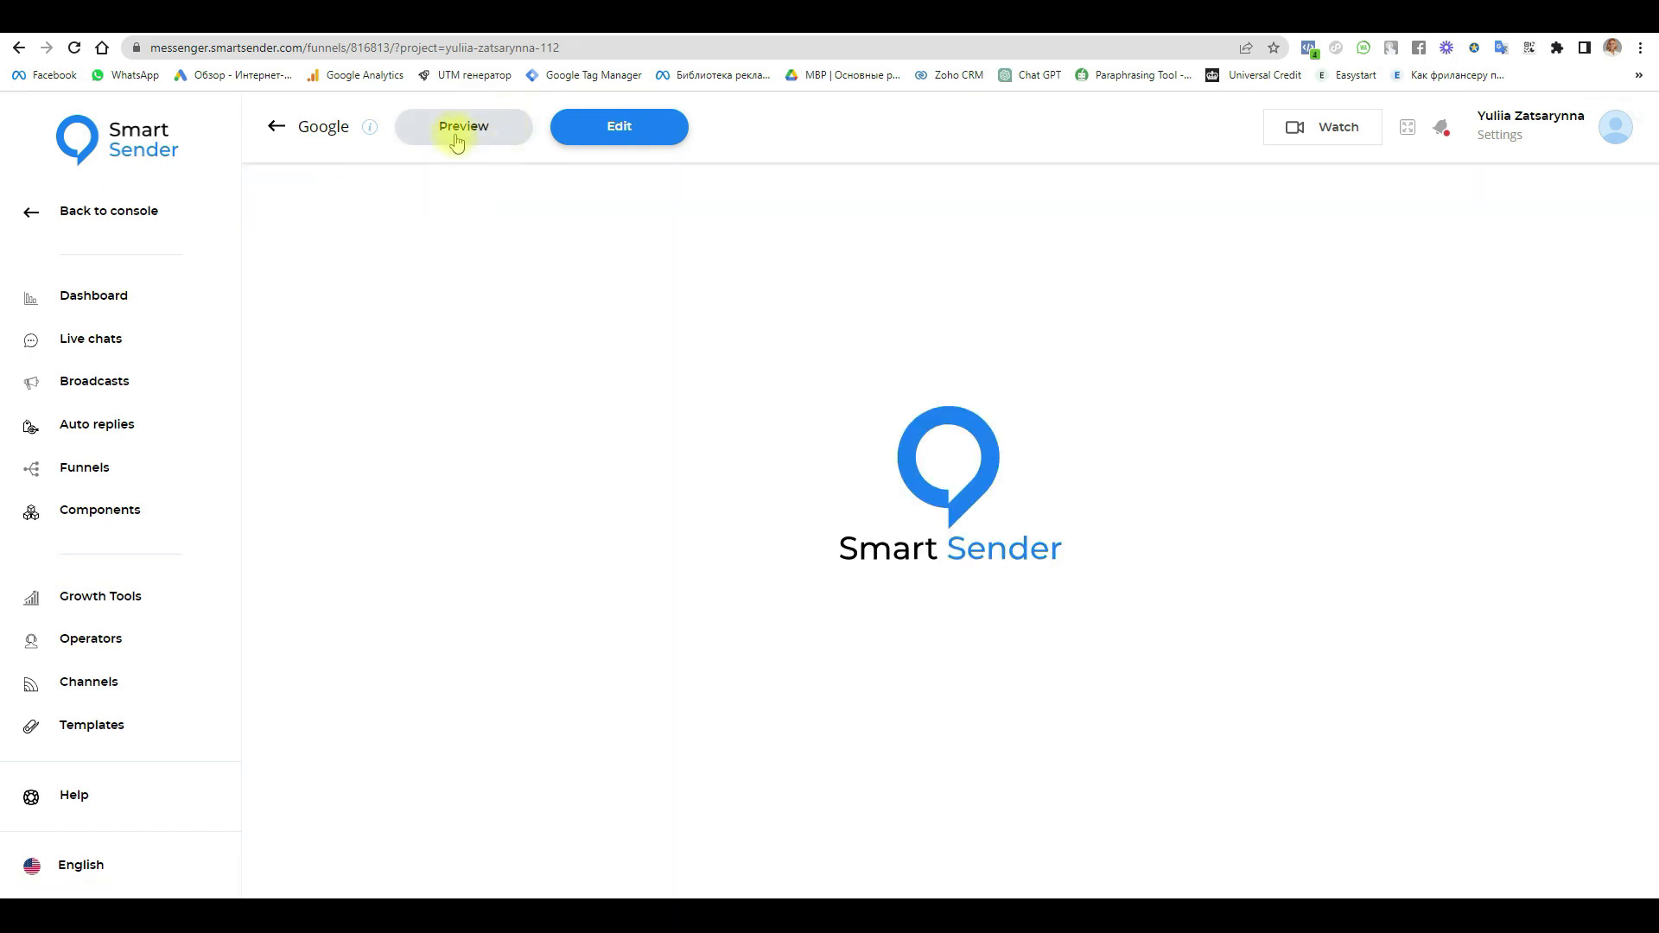
Step: Preview the funnel through the marketing_video_123_bot Telegram channel and open the bot chat in Telegram Desktop
left_click(472, 134)
left_click(795, 519)
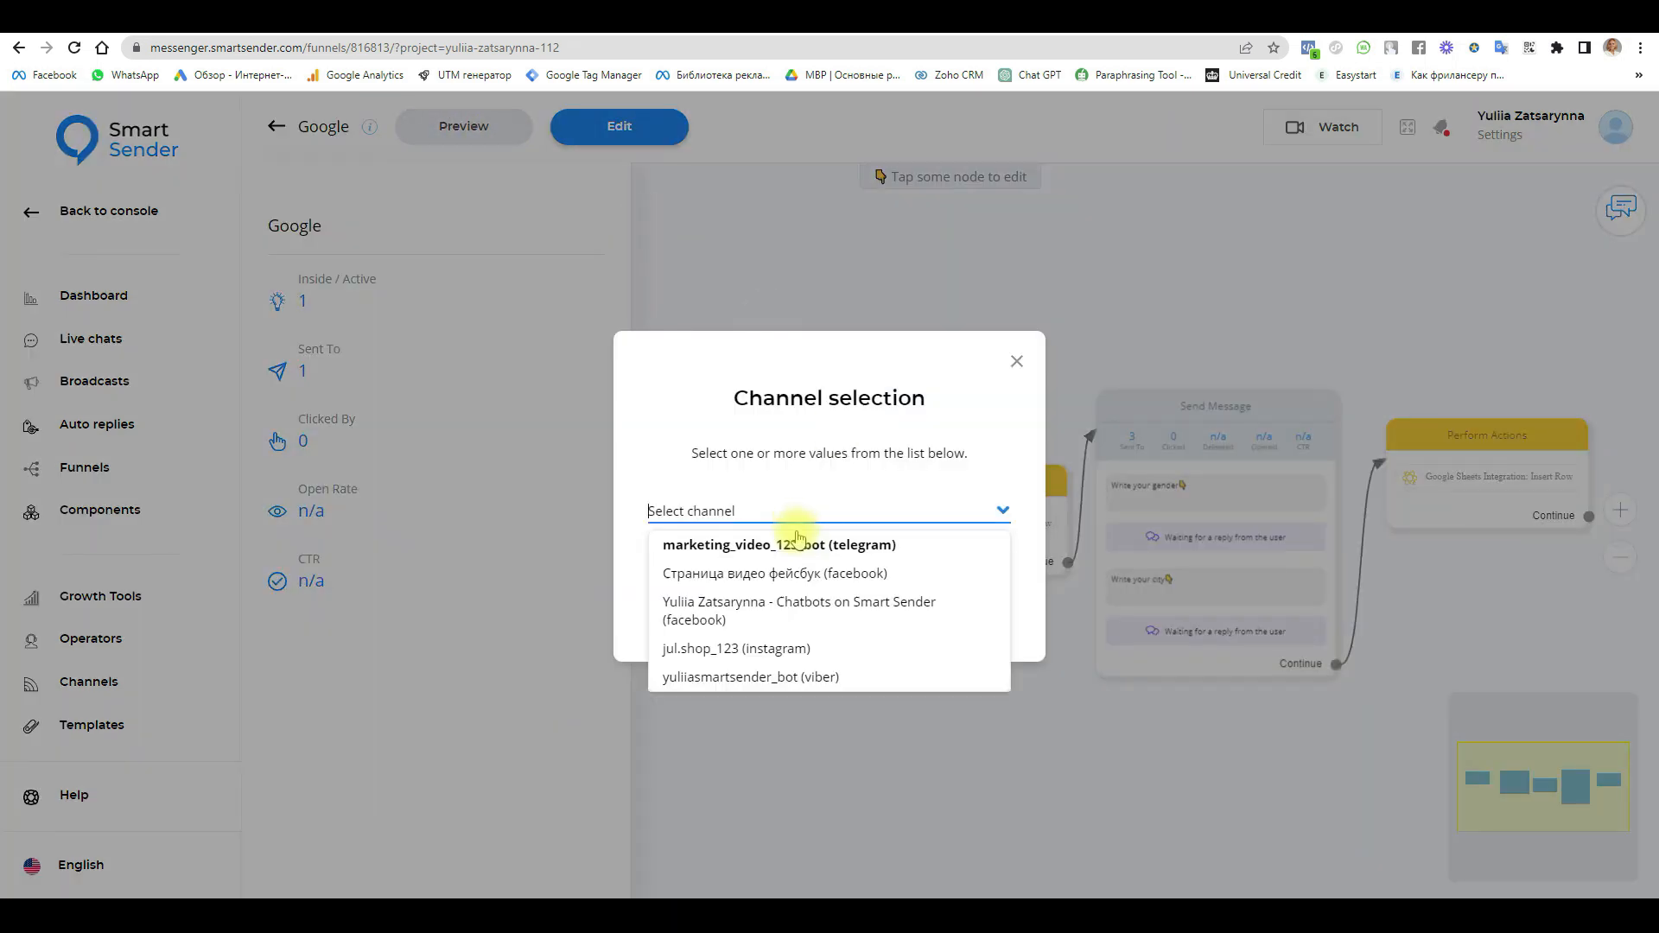
left_click(797, 546)
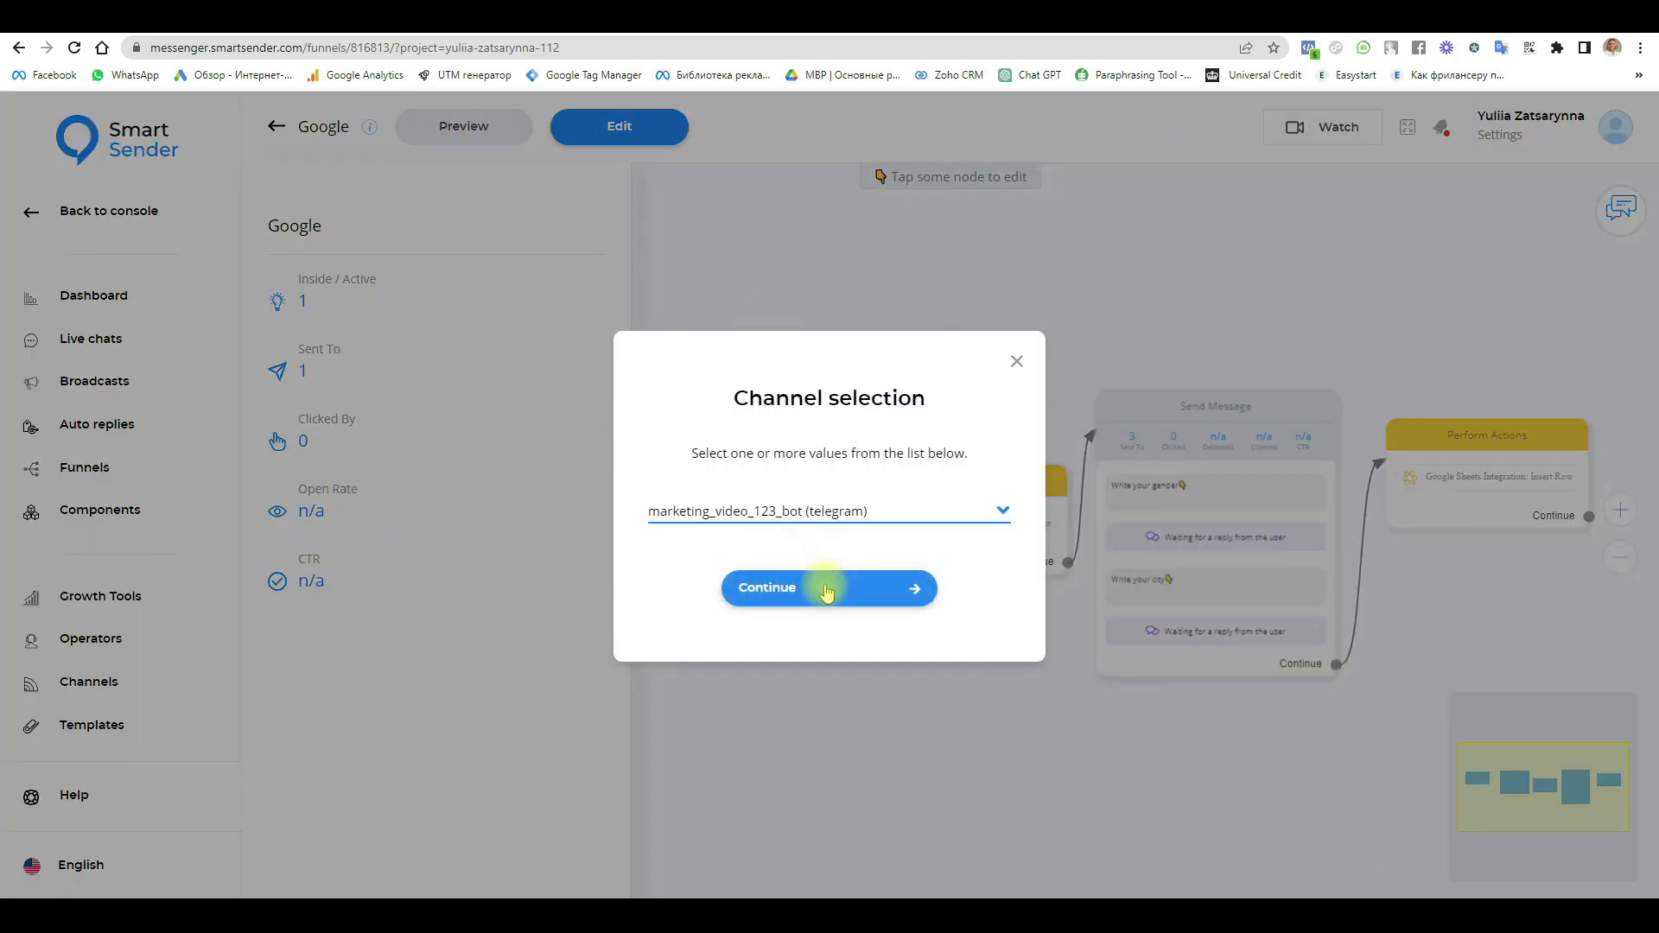
left_click(821, 597)
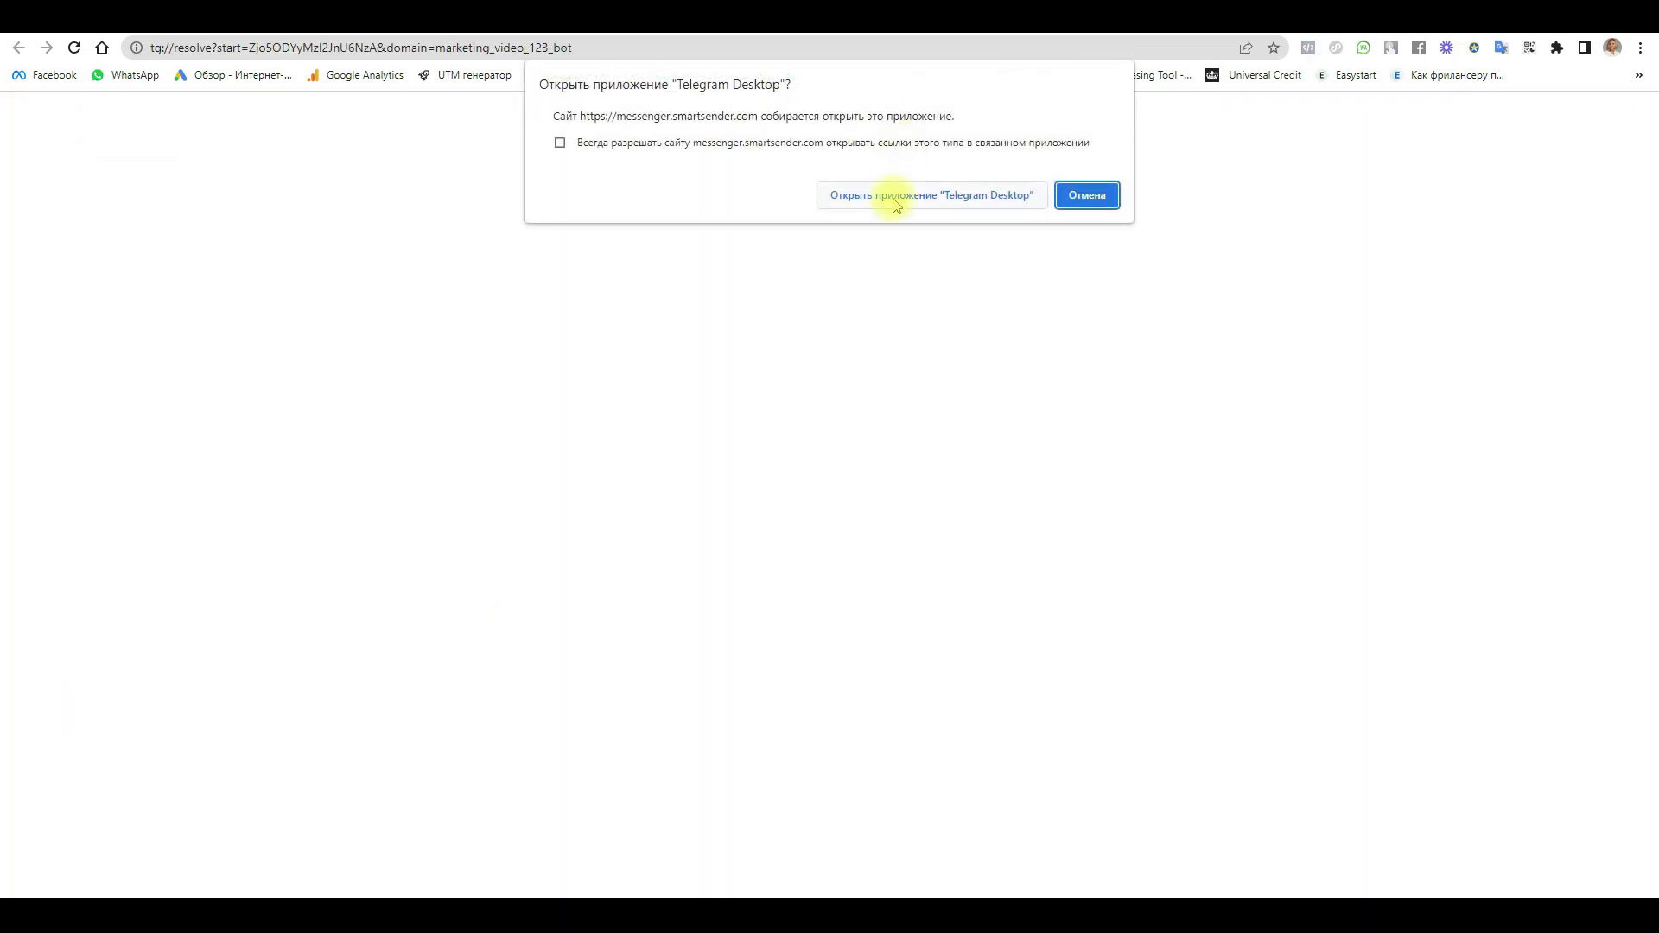
left_click(895, 197)
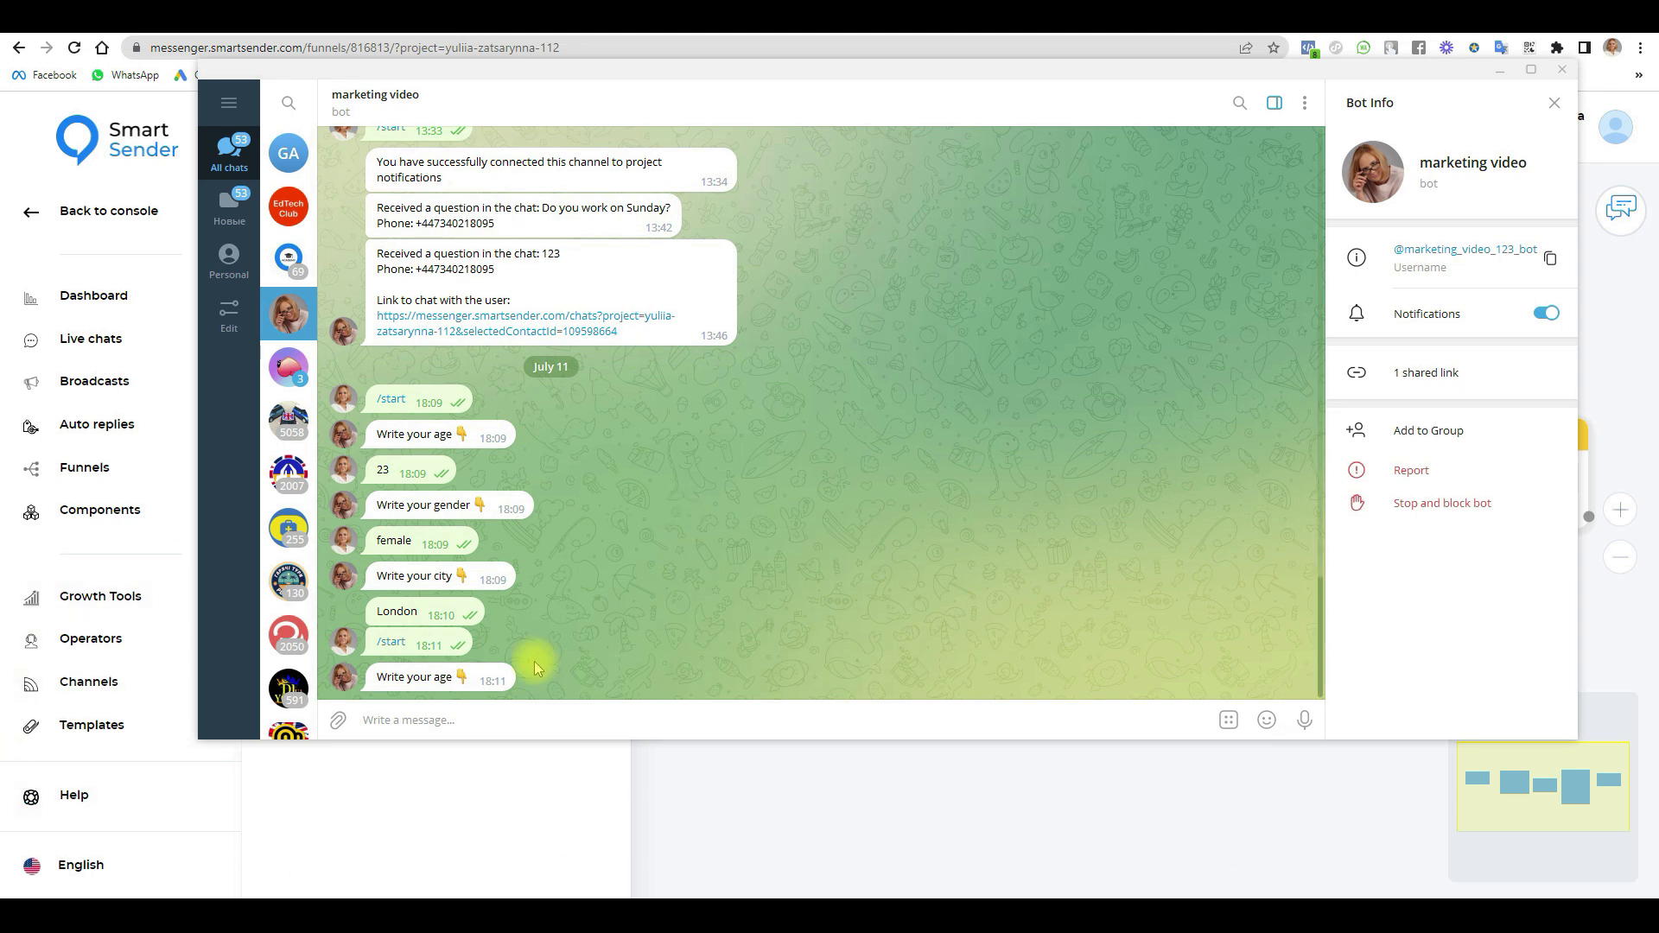
Step: Answer the Telegram bot's age, gender and city questions with 25, Male and London
left_click(389, 729)
type("25")
key("Return")
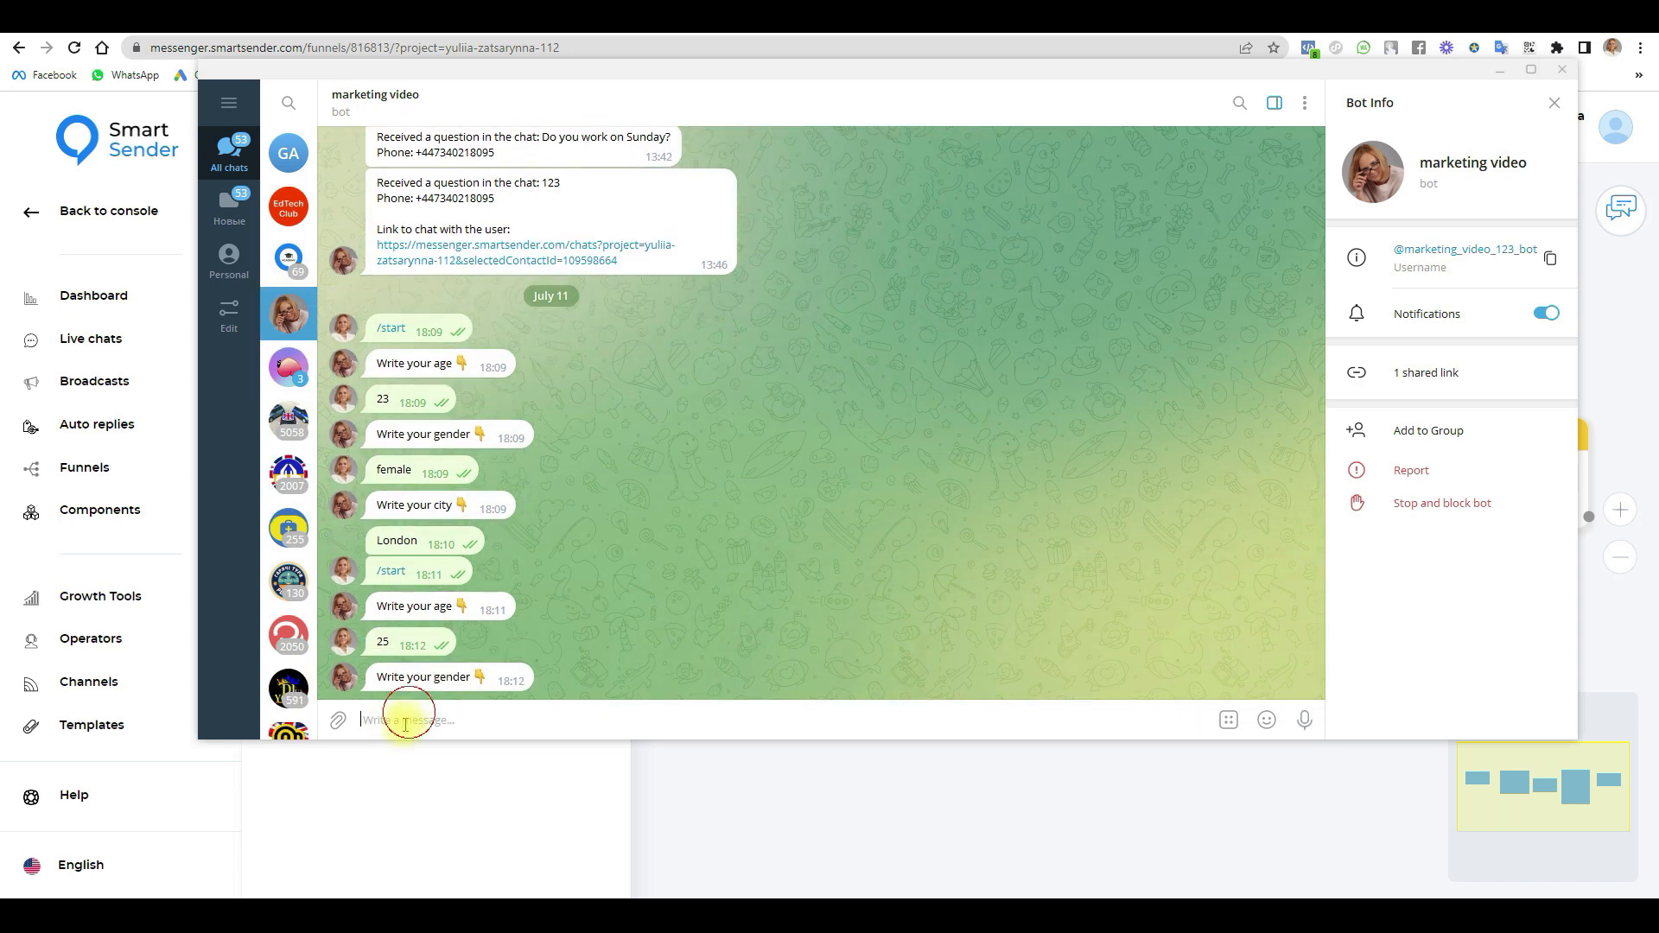
type("Male")
key("Return")
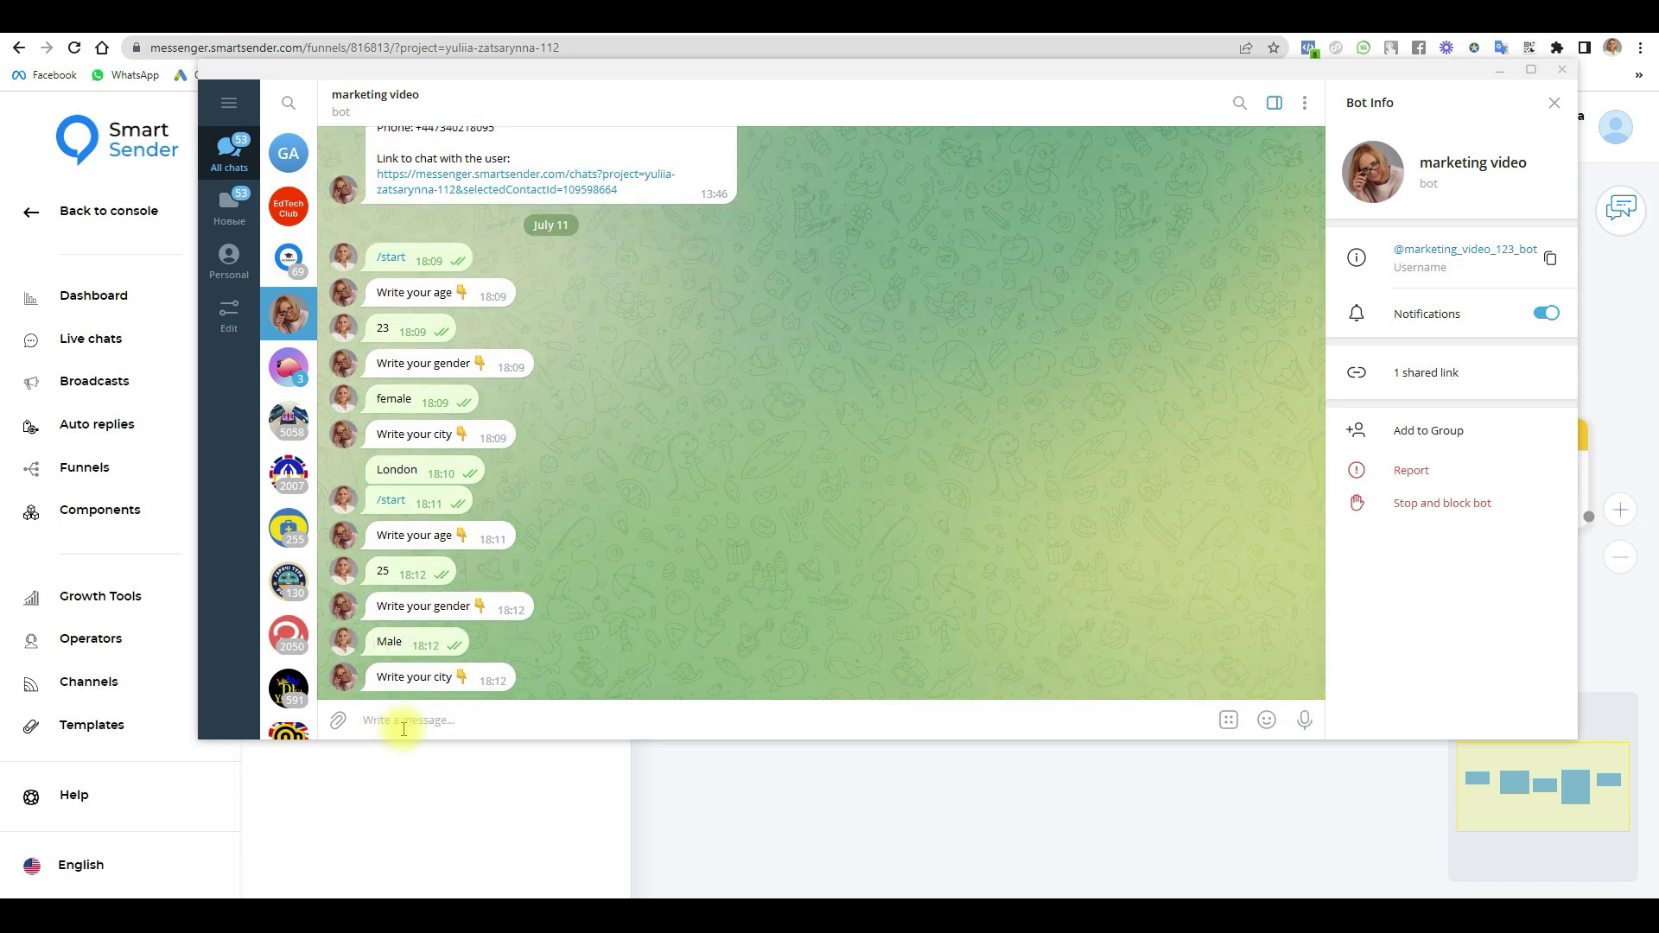
type("London")
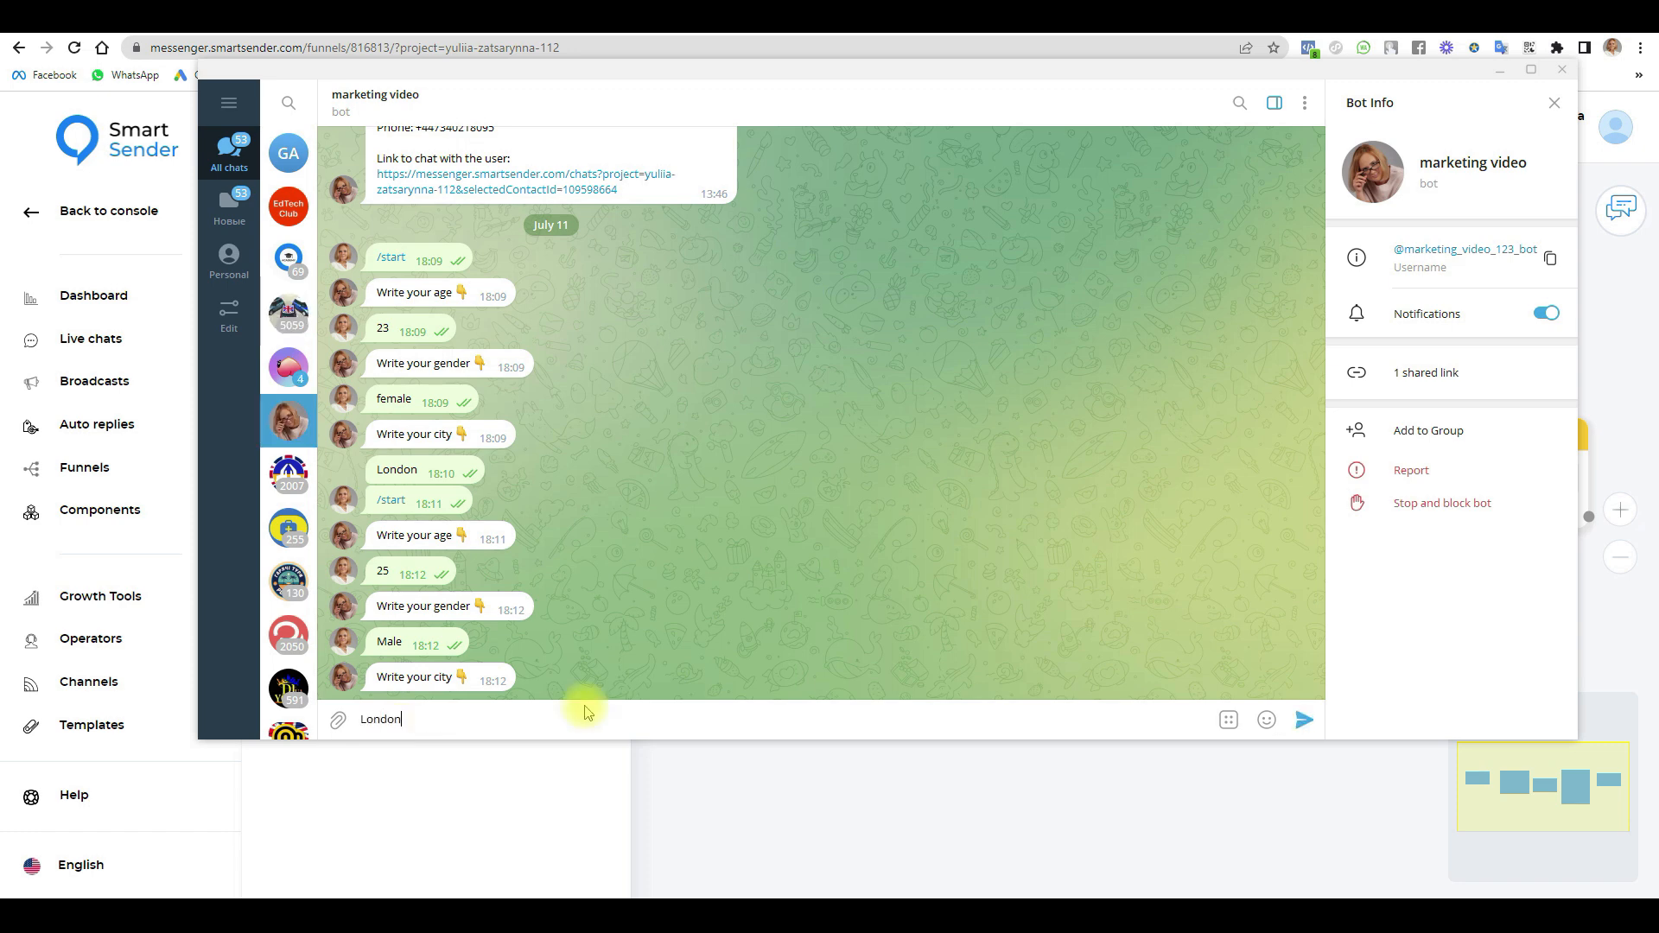
key("Return")
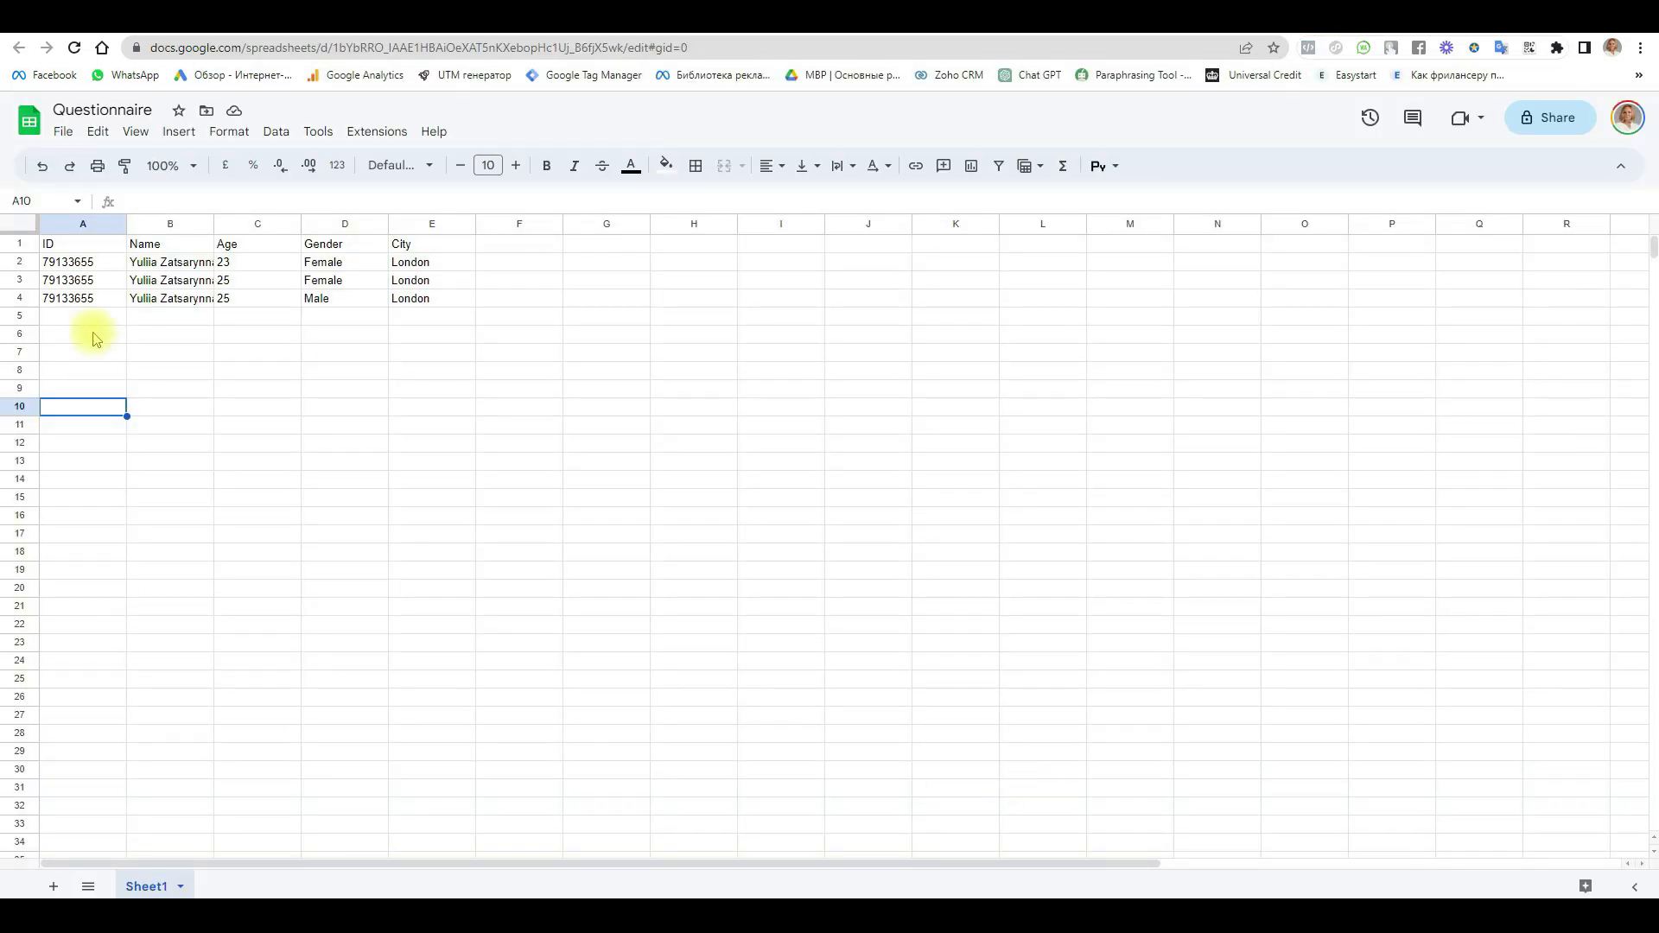
Step: Compare the gender and city values of the newly inserted rows 3 and 4 in the Questionnaire Google Sheet
left_click_drag(25, 282, 26, 294)
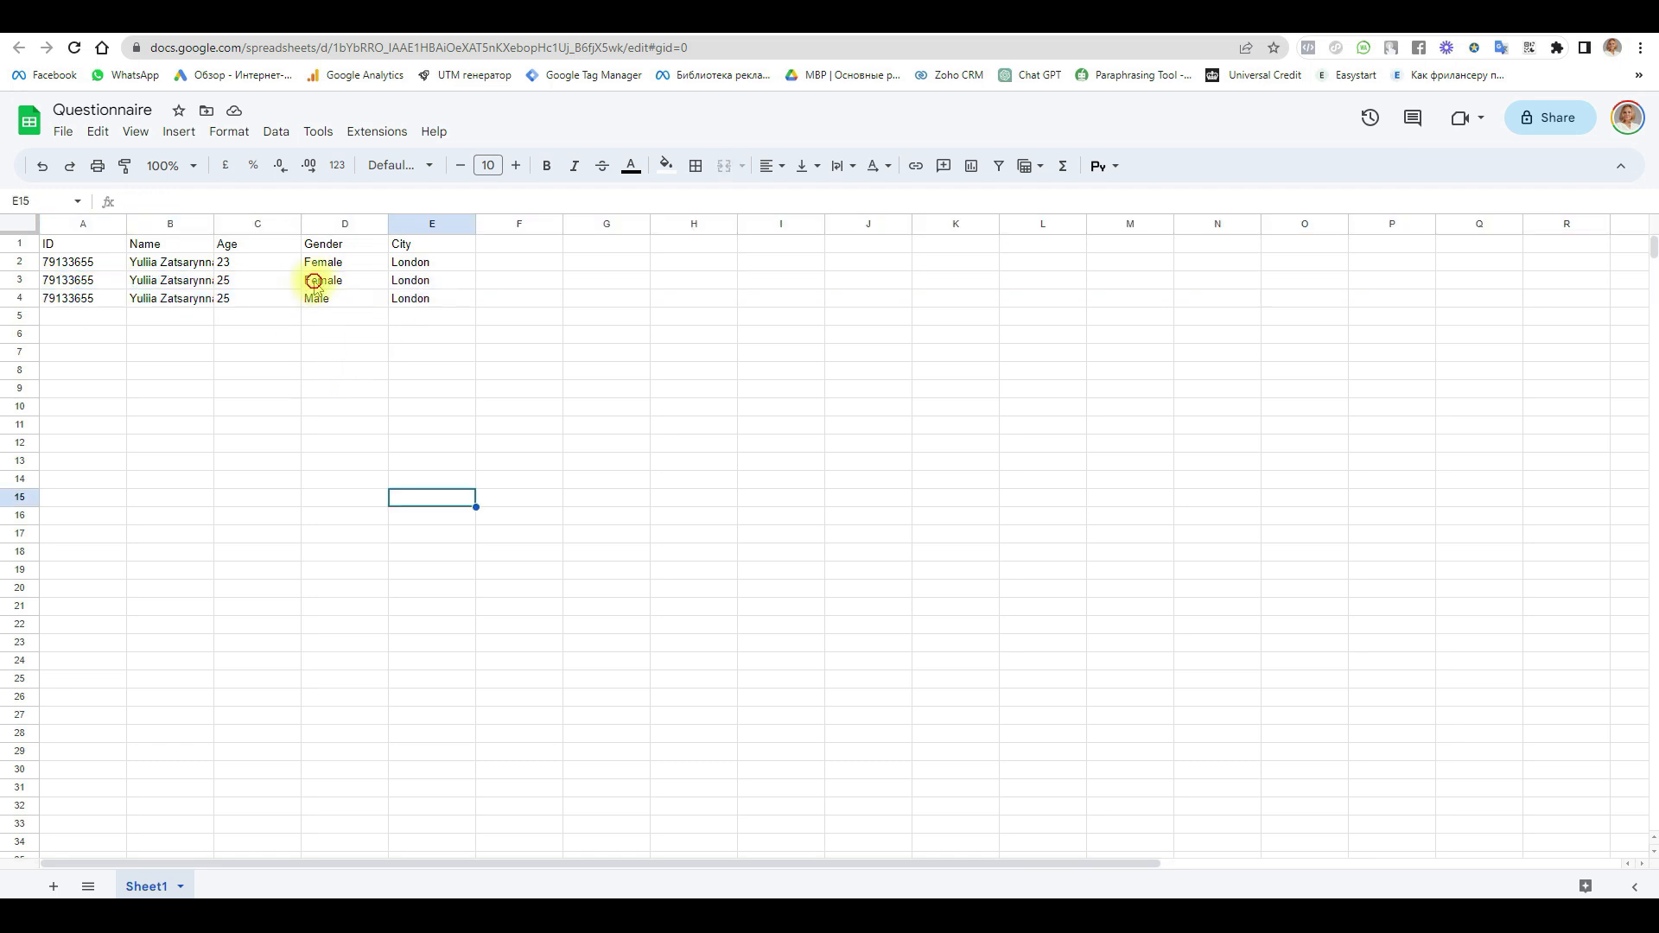
left_click_drag(315, 282, 438, 285)
left_click_drag(315, 300, 427, 300)
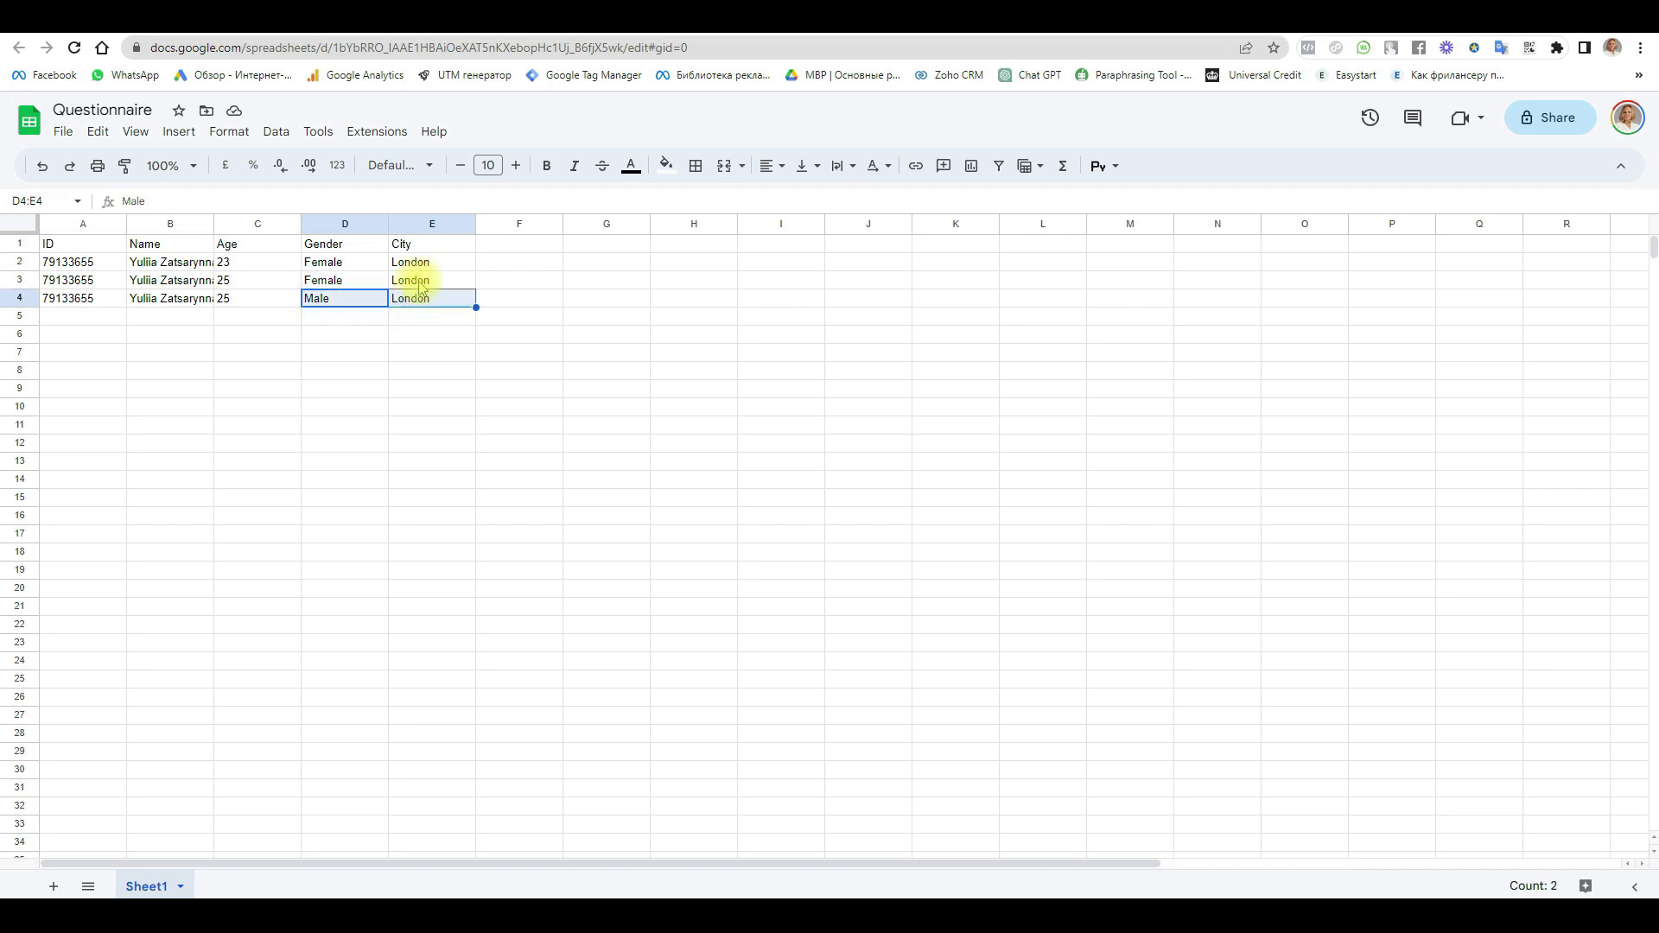
Step: Return to the Google funnel, reopen it for editing and delete the Perform Actions block between the two Send Message blocks
left_click(389, 16)
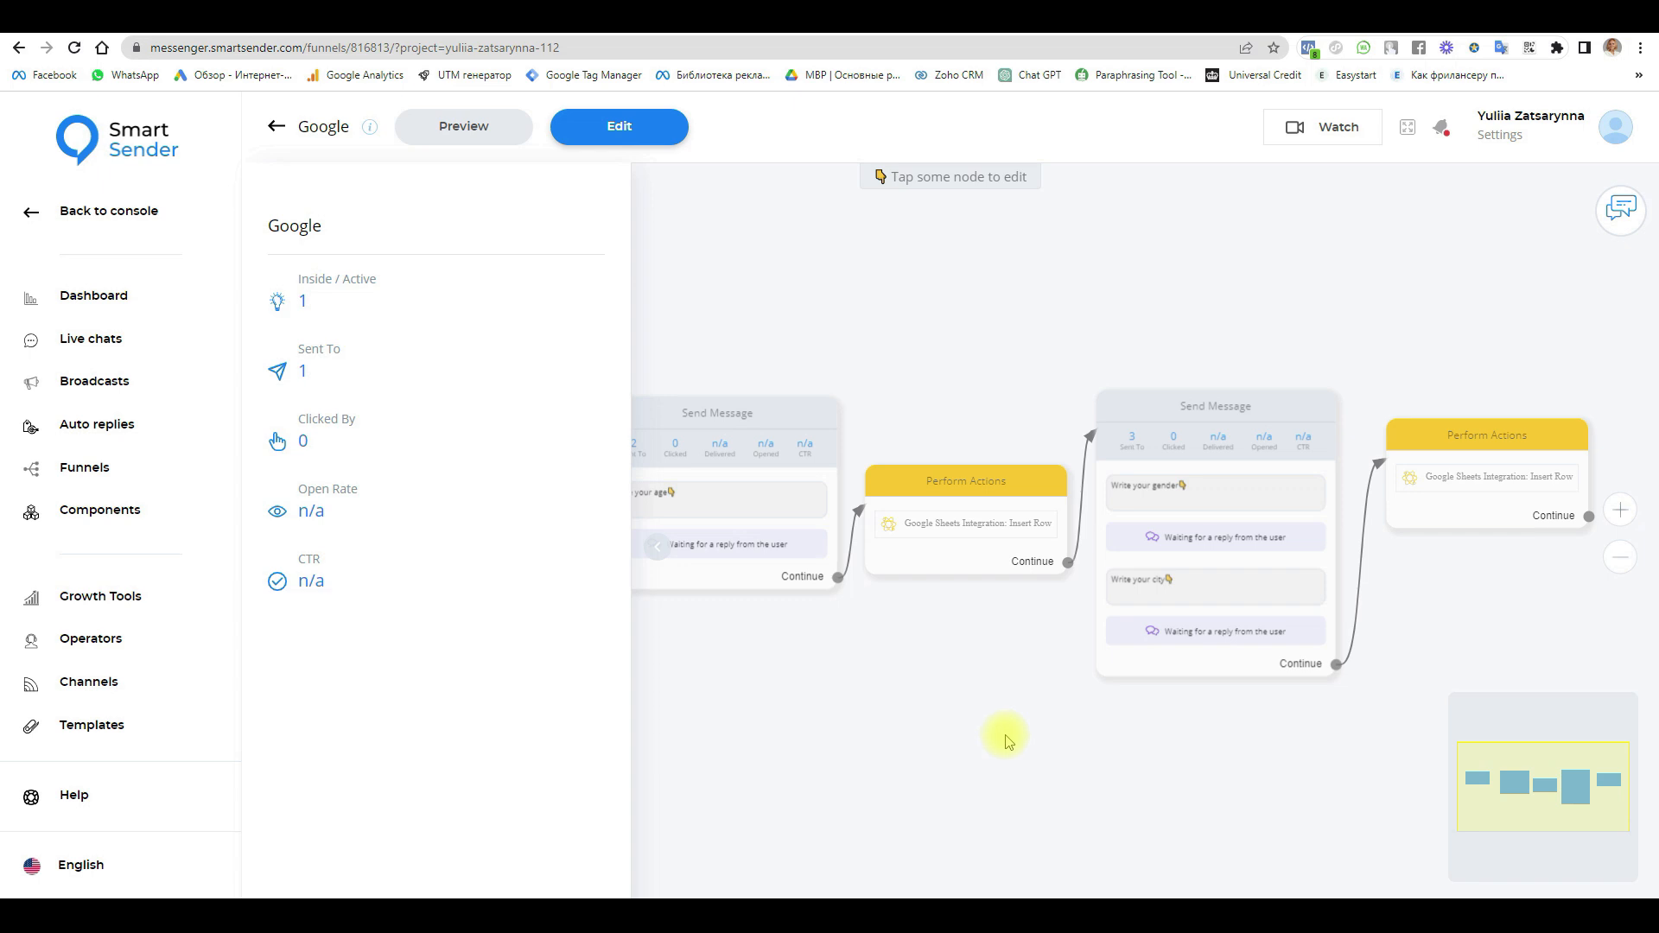
left_click(619, 126)
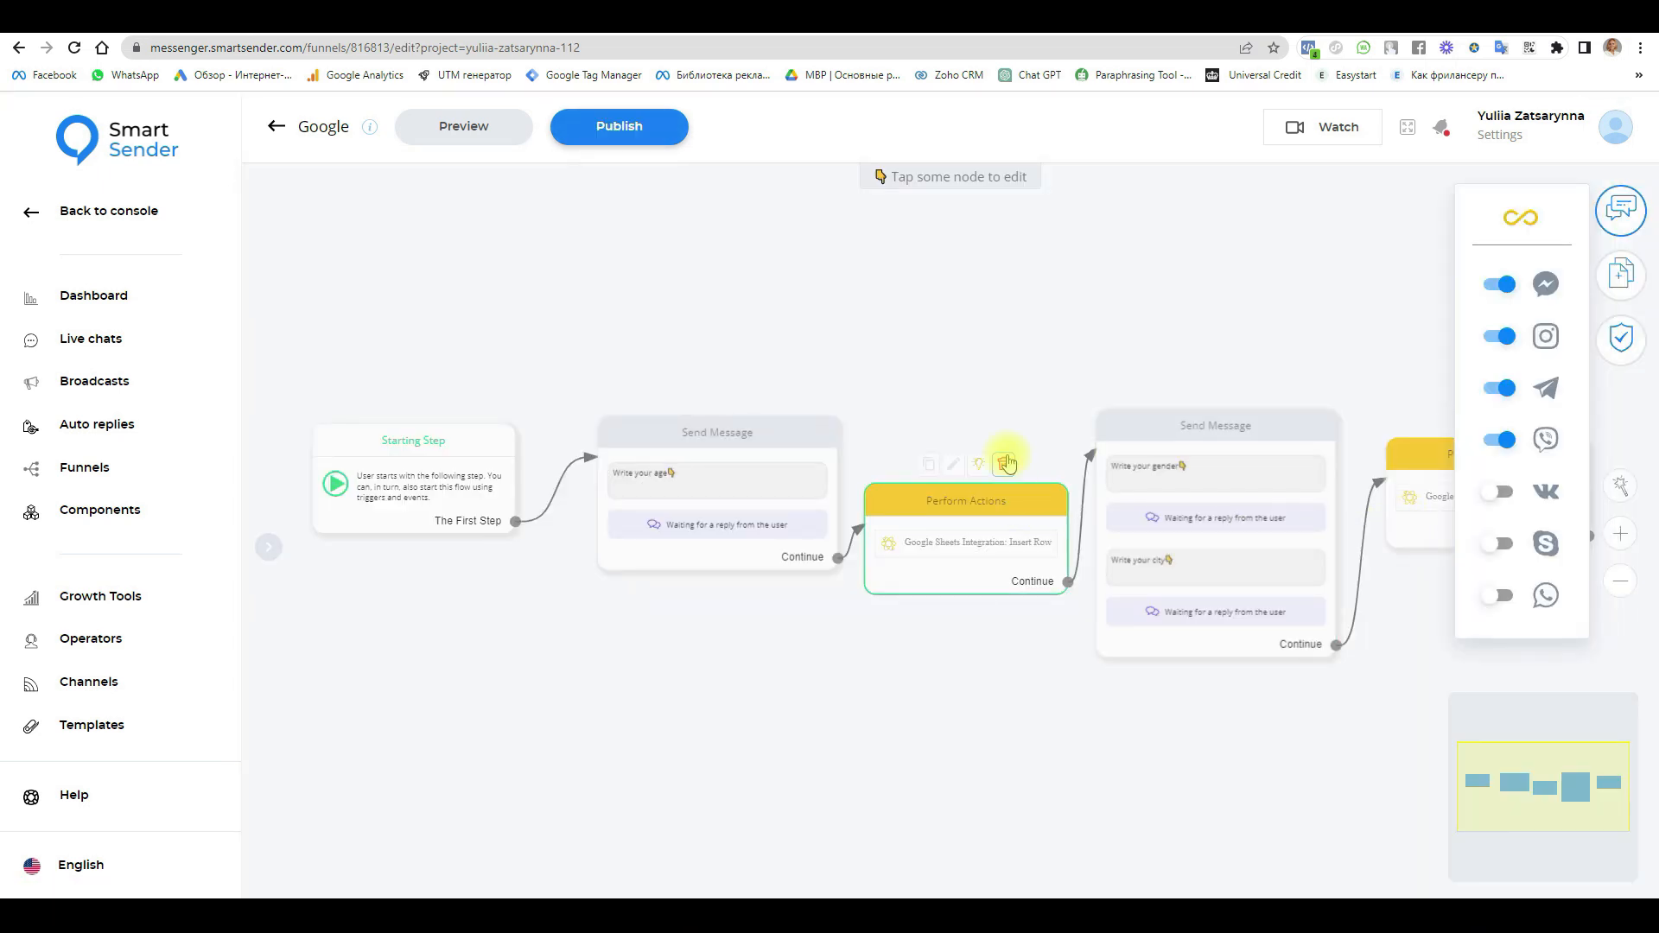
left_click(1013, 476)
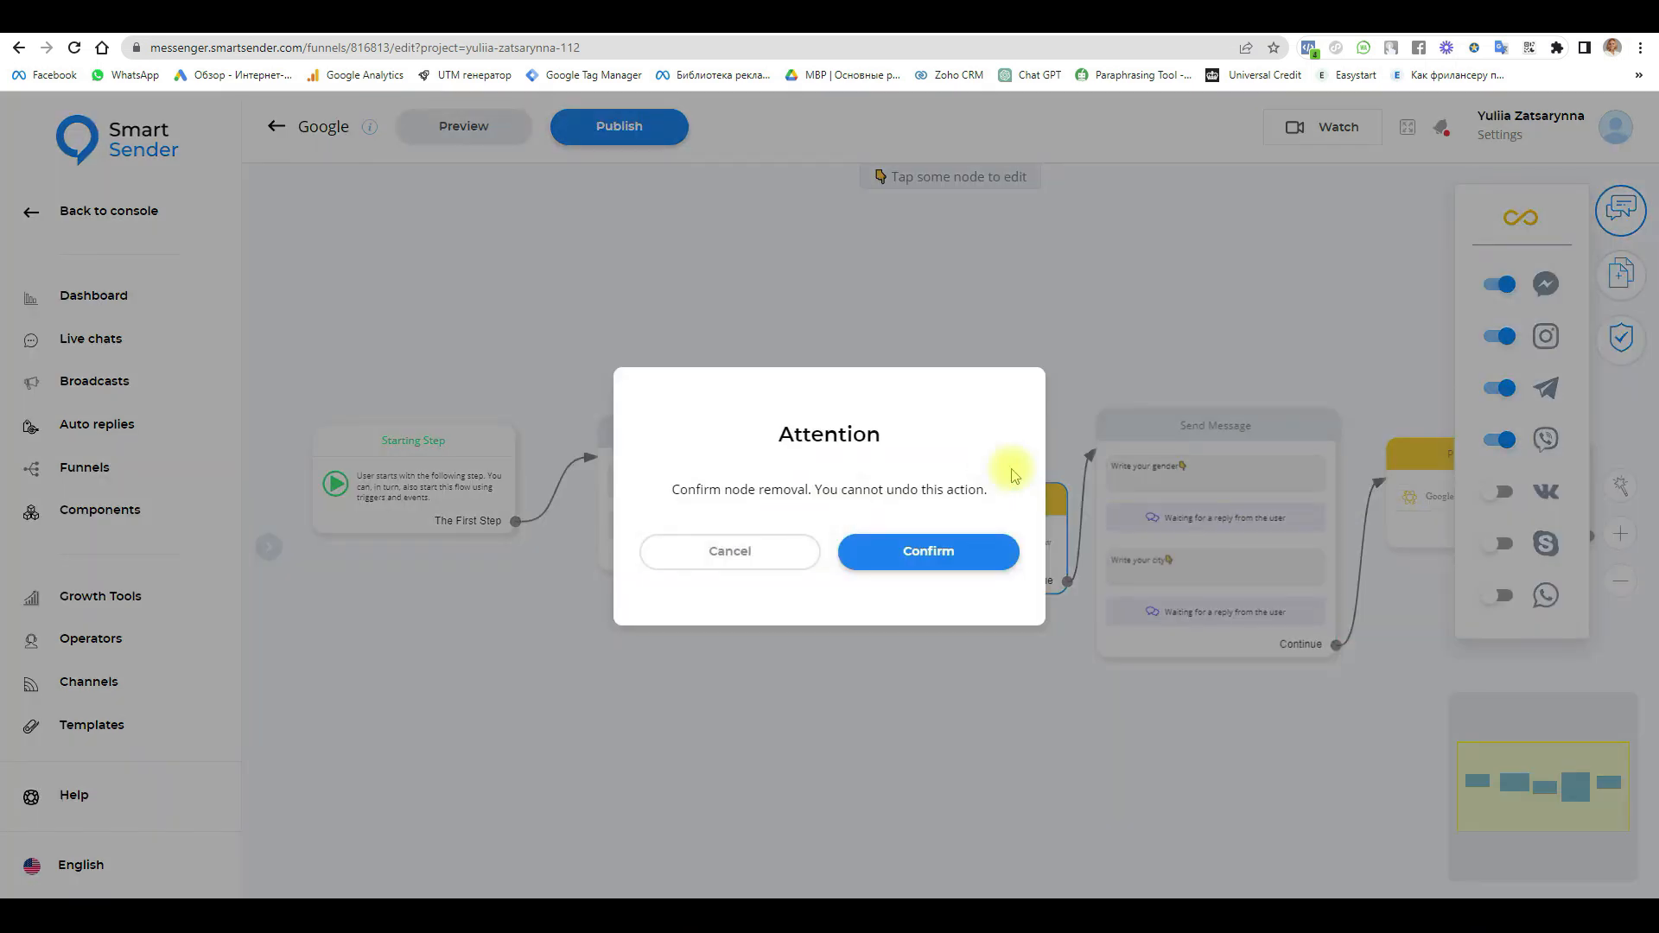
left_click(951, 560)
Step: Connect the age message directly to the gender and city message, and move the remaining Perform Actions block closer
left_click_drag(837, 558, 1043, 445)
left_click_drag(1388, 473, 1226, 463)
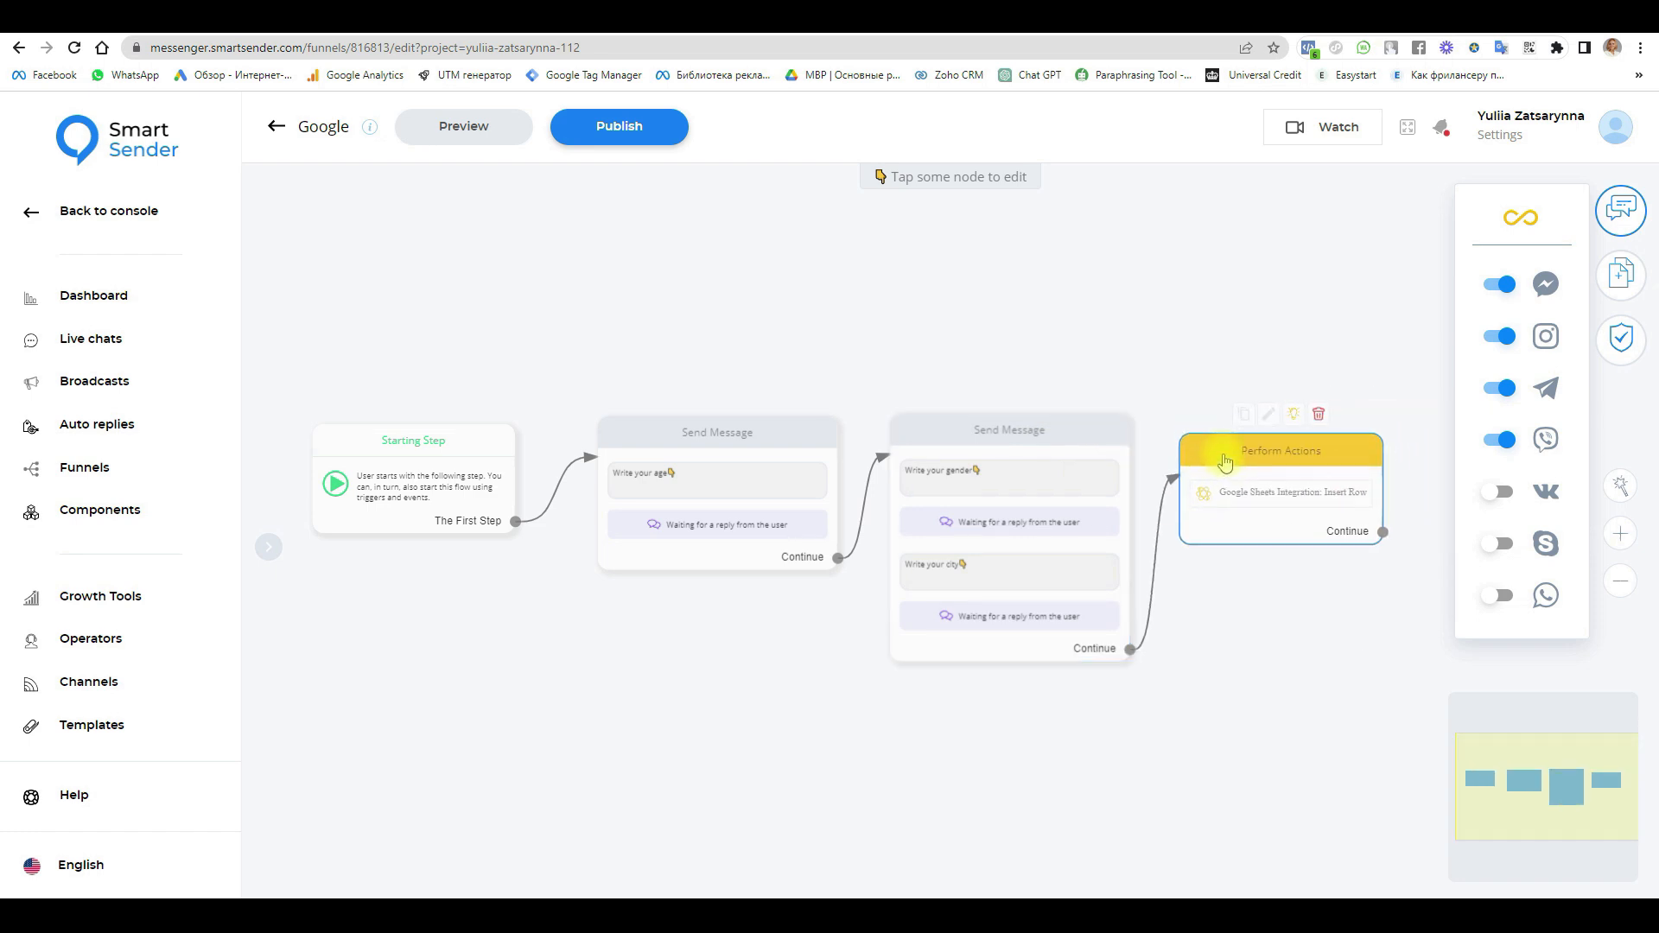
left_click_drag(1325, 603, 1205, 614)
Step: Replace the remaining Perform Actions block with a new empty one connected after the gender and city message
mouse_move(1206, 430)
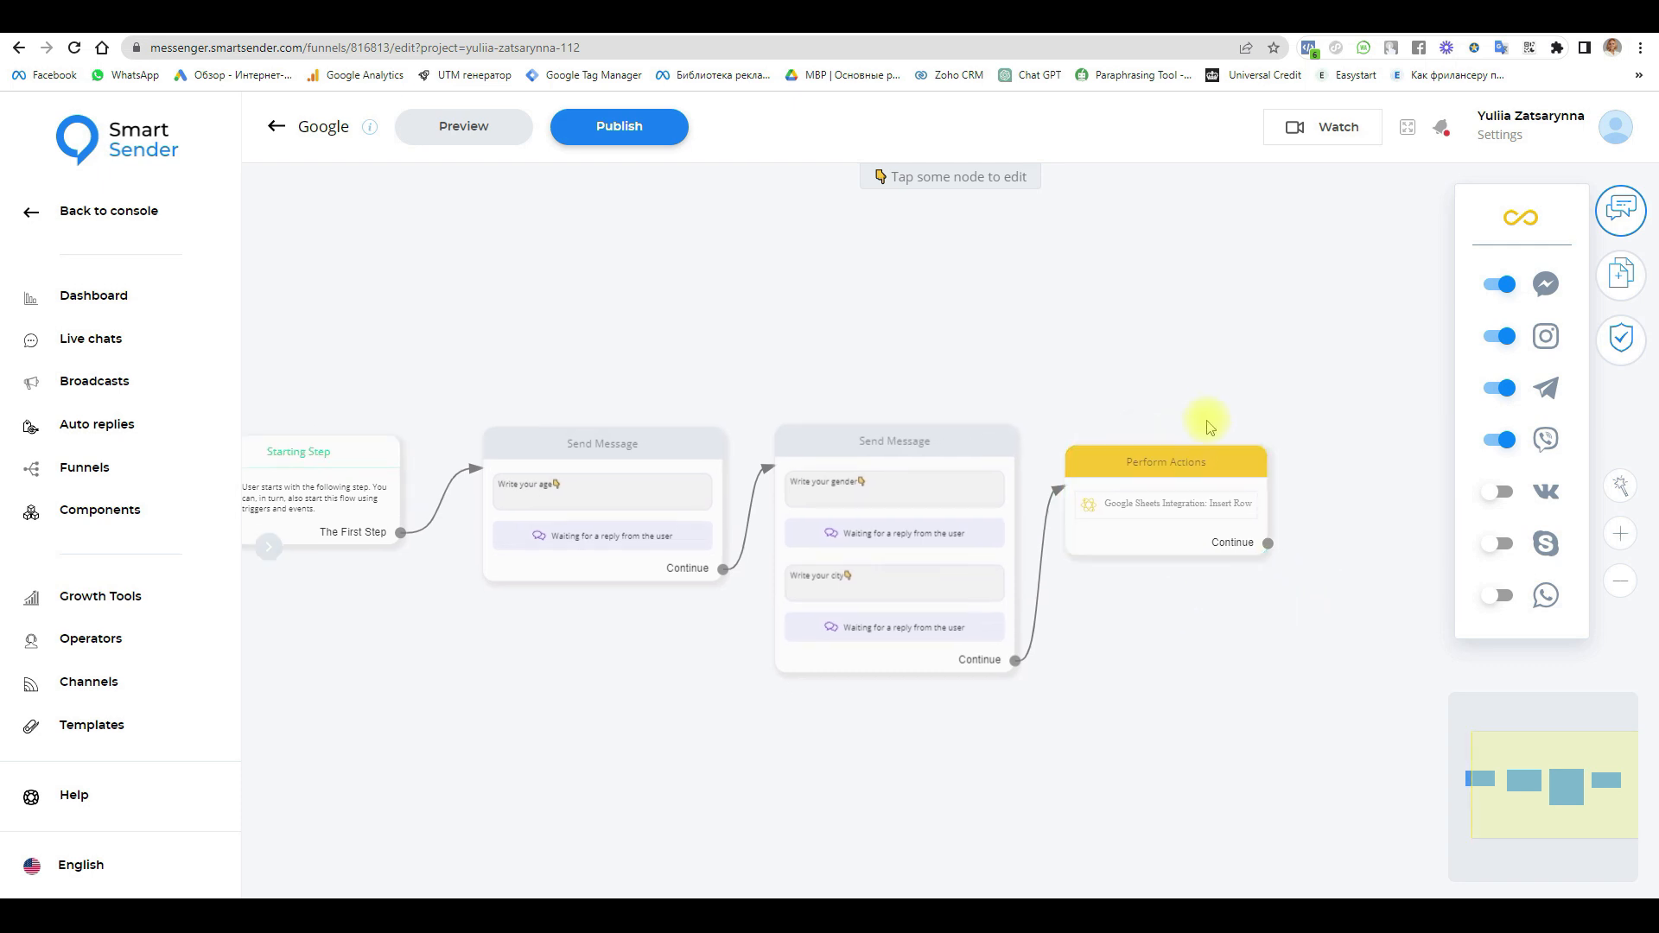
left_click(1203, 428)
left_click(956, 553)
left_click(1620, 275)
left_click_drag(1472, 487, 1331, 560)
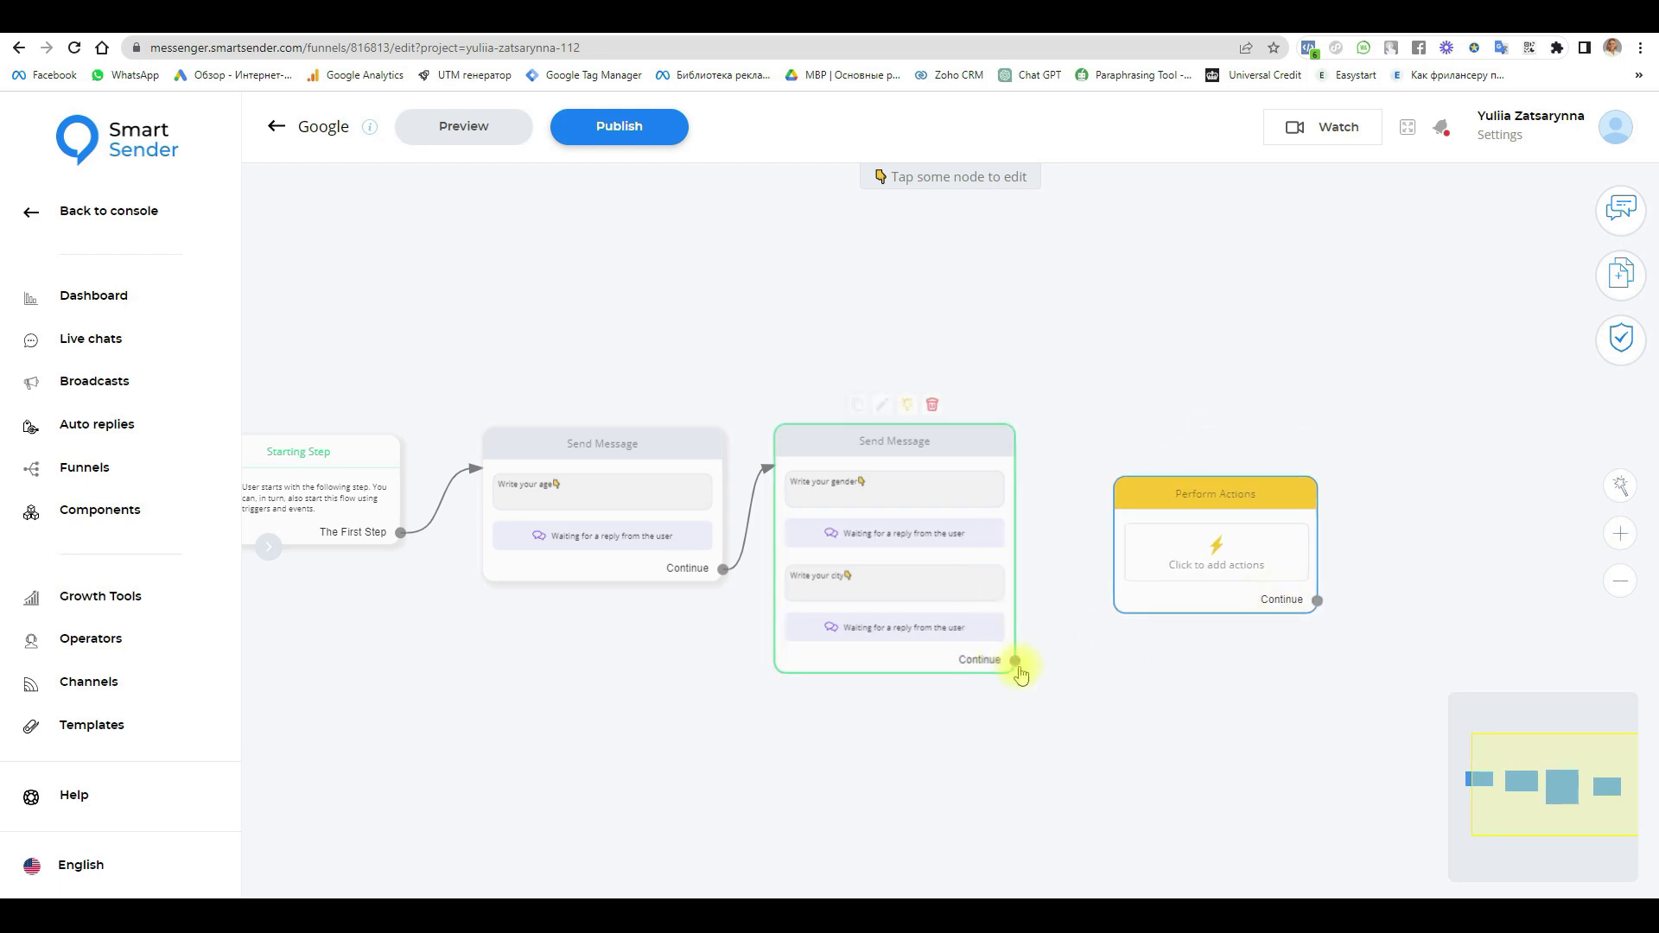
left_click_drag(1017, 660, 1225, 557)
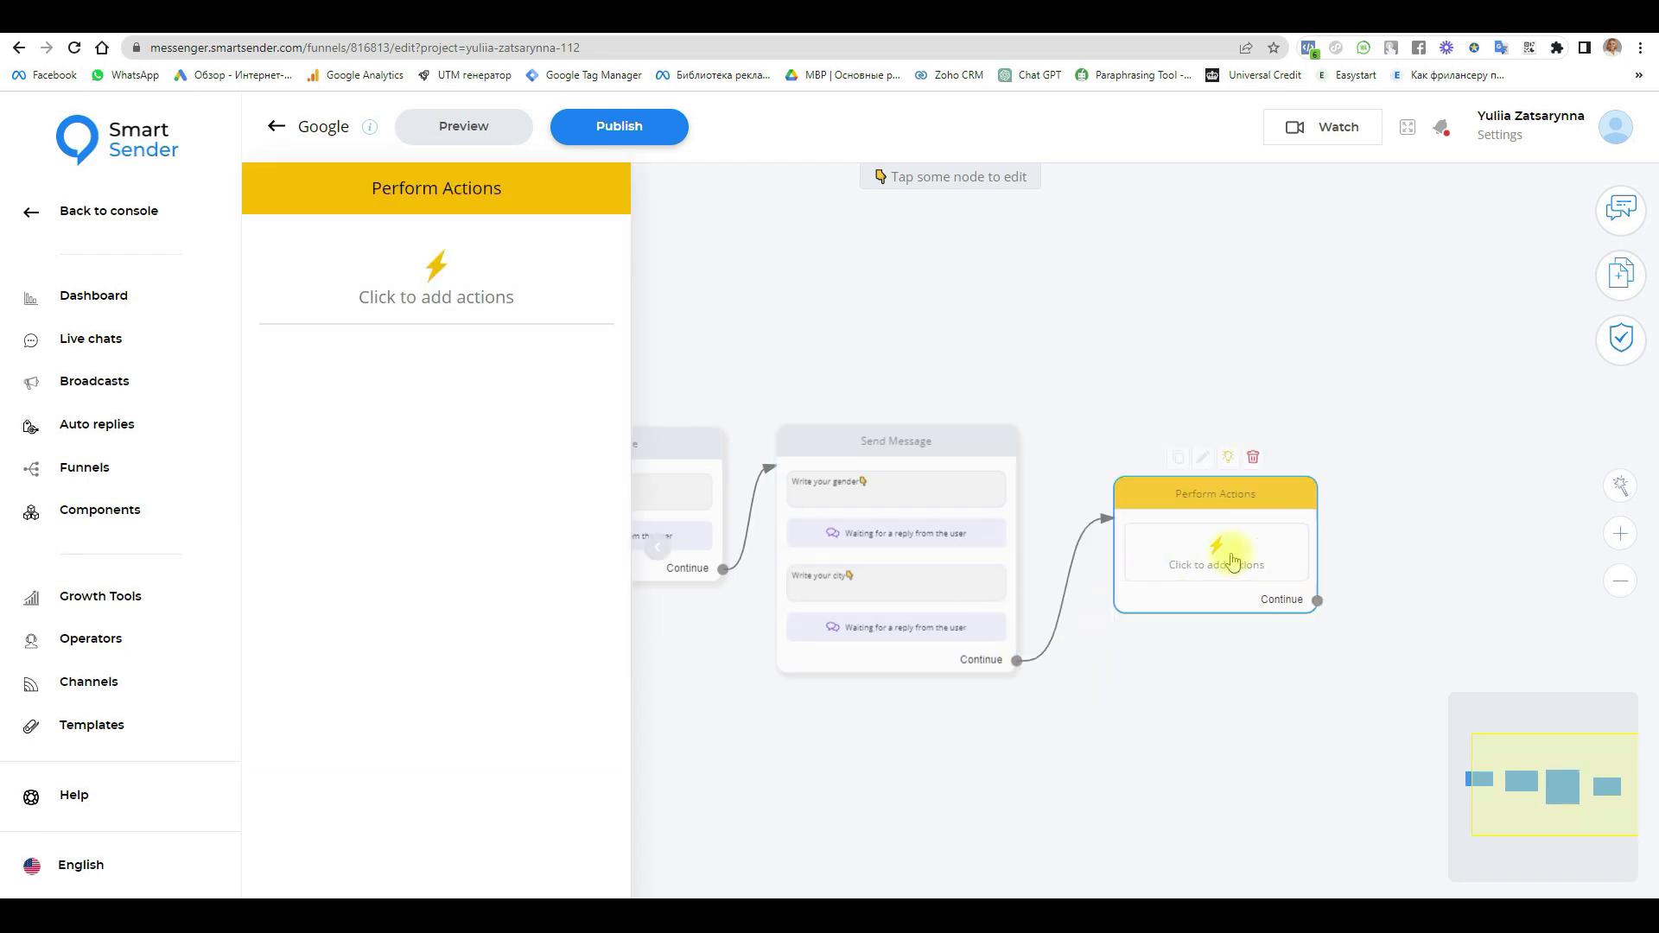
Step: Add a Google Sheets integration action of type Update Row to the new Perform Actions block
left_click(530, 299)
left_click(676, 524)
scroll(703, 641, "down", 3)
left_click(730, 737)
left_click(811, 589)
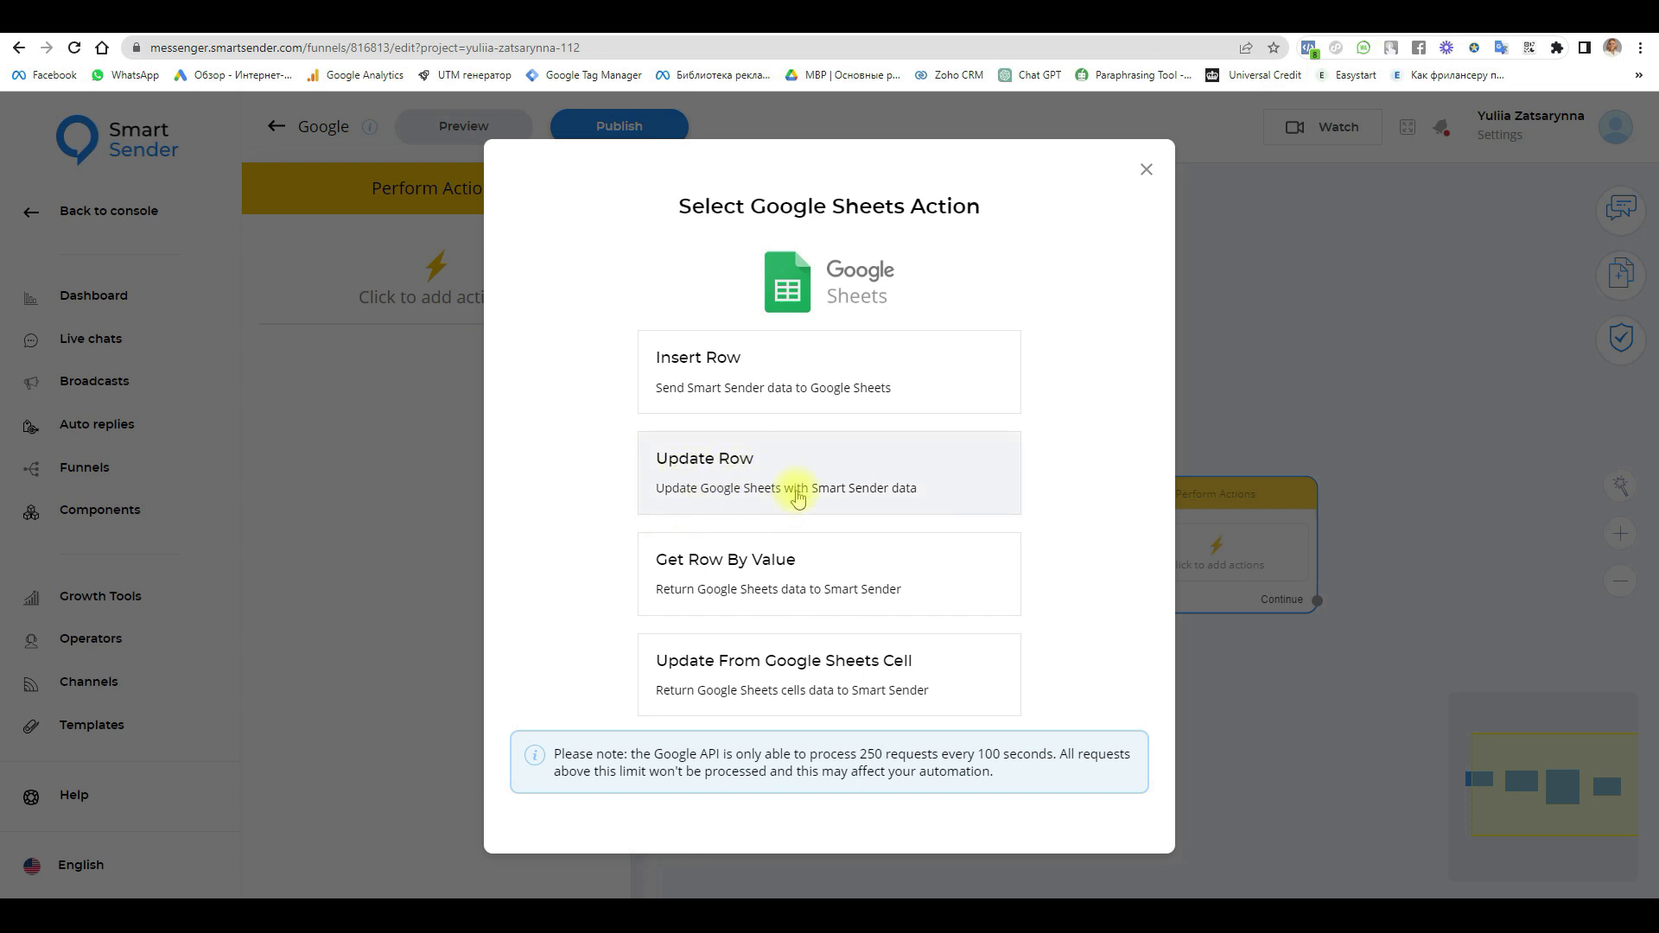
left_click(758, 485)
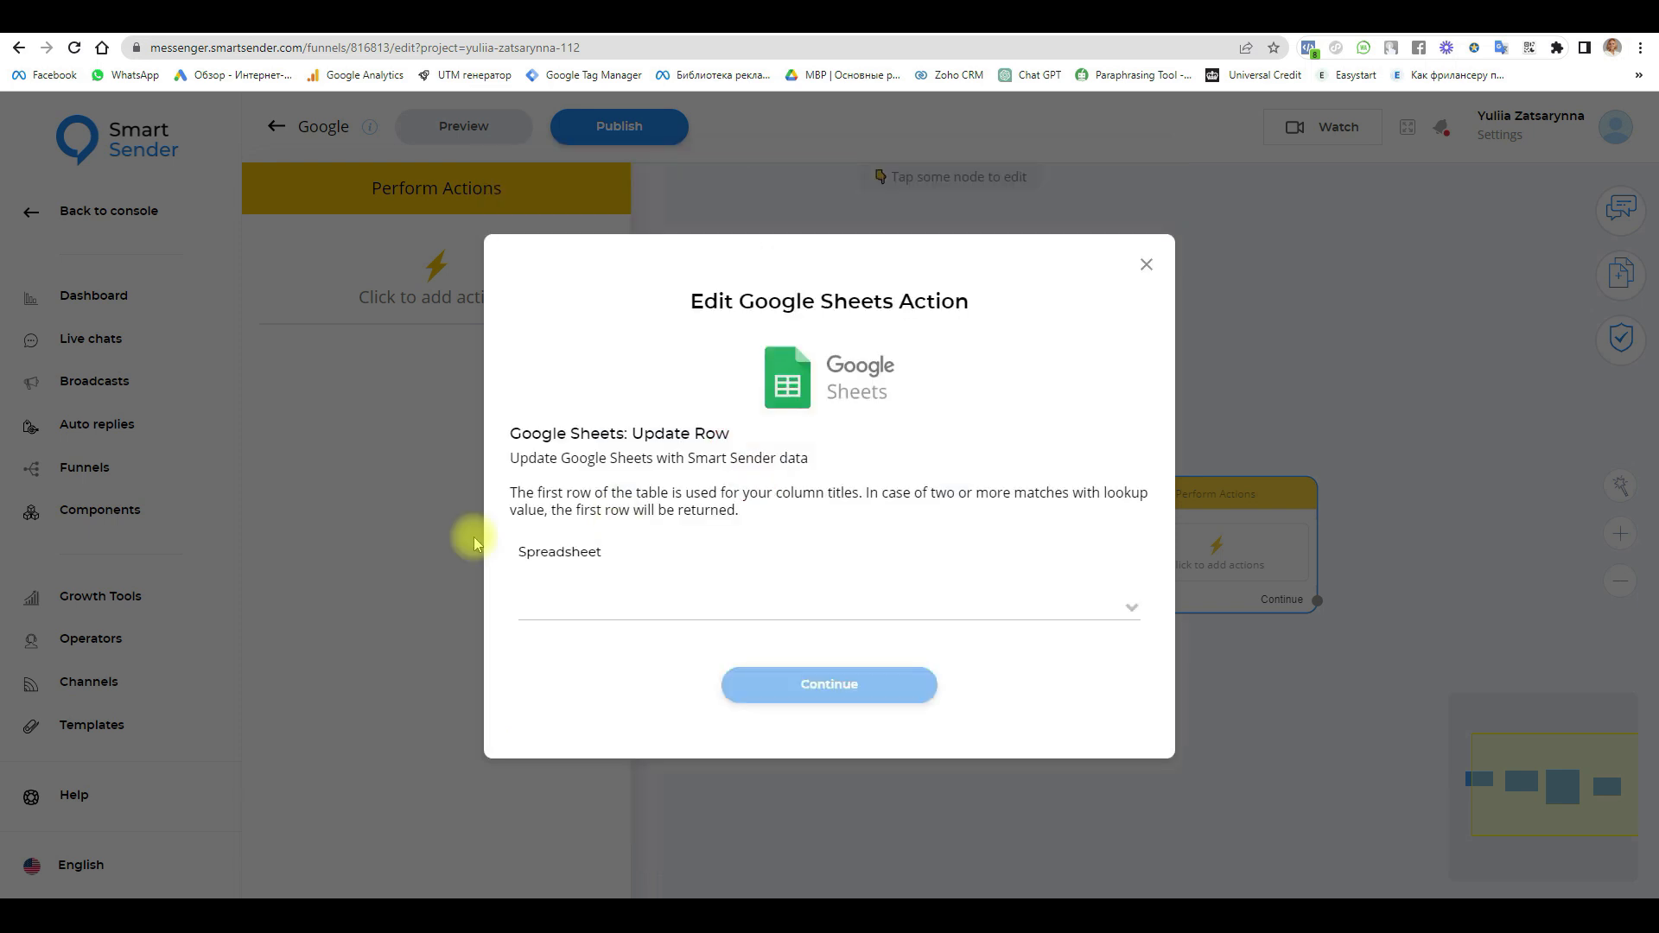
Step: Set the Update Row action's spreadsheet to Questionnaire and its worksheet to Sheet1
left_click(567, 607)
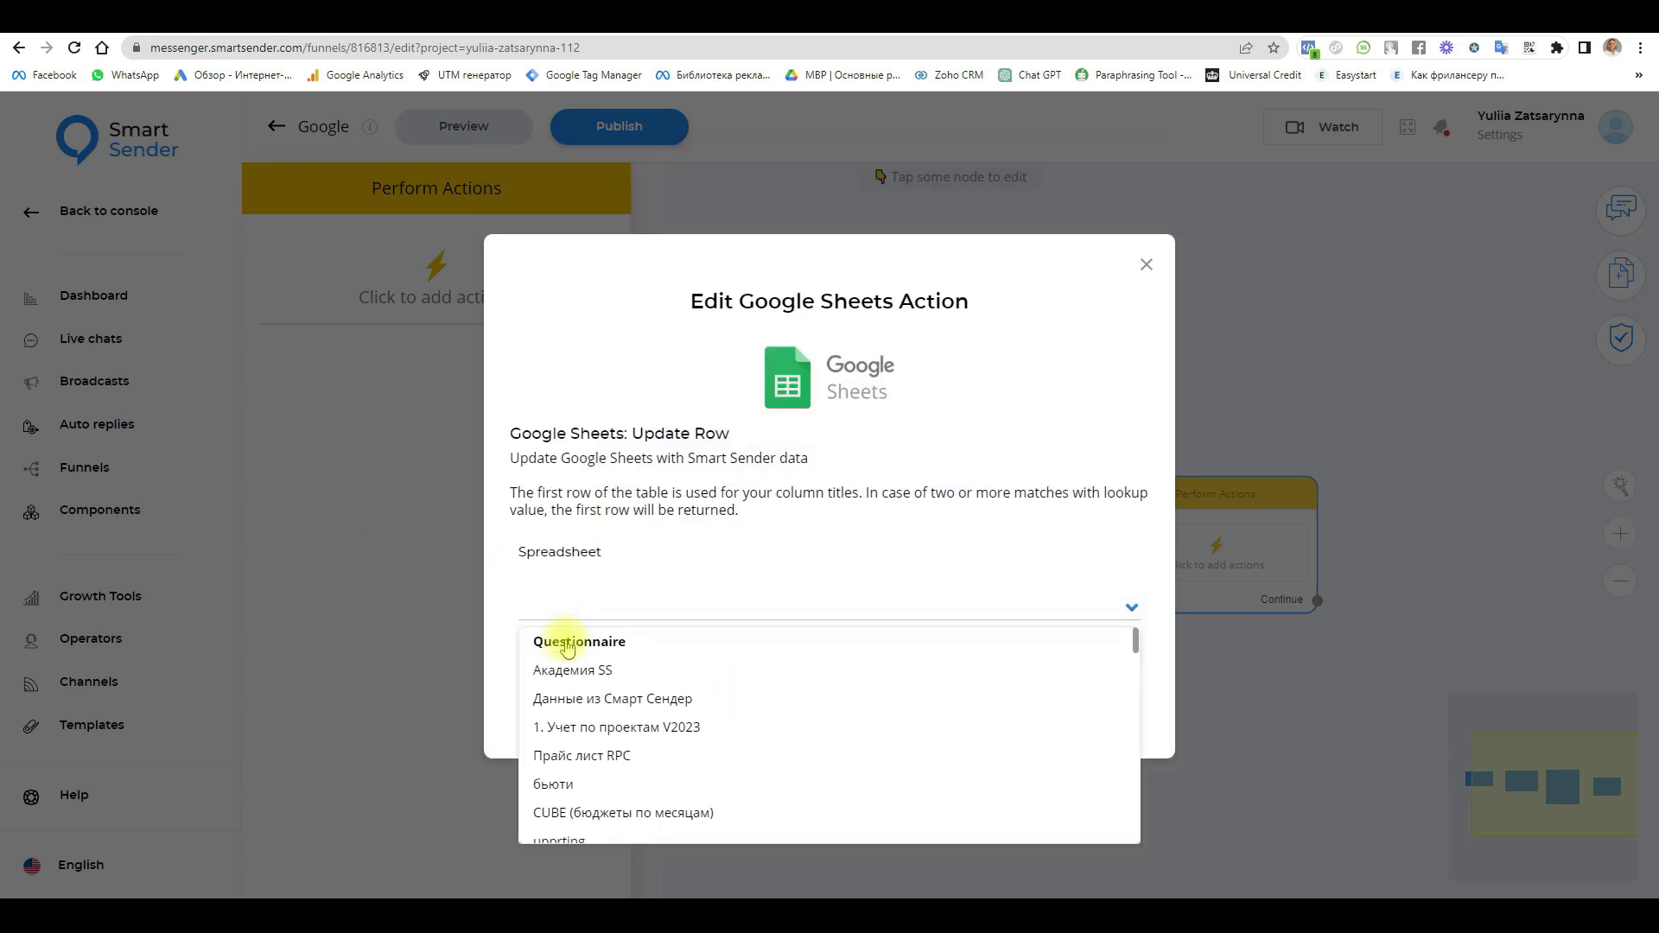
left_click(567, 644)
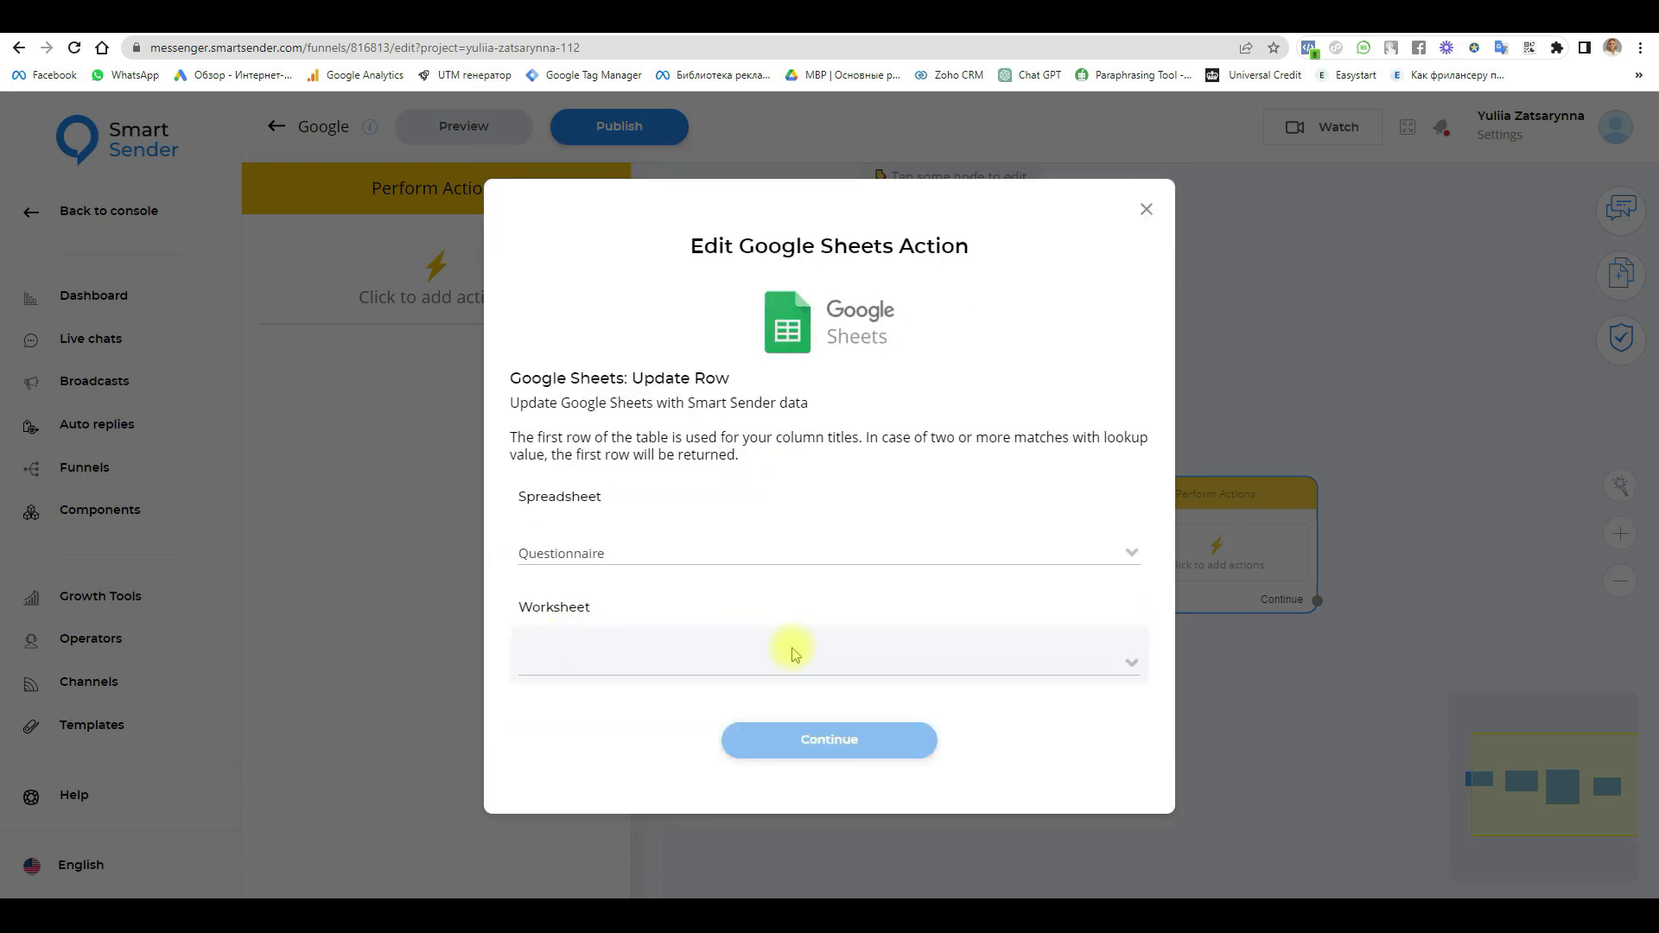
left_click(595, 670)
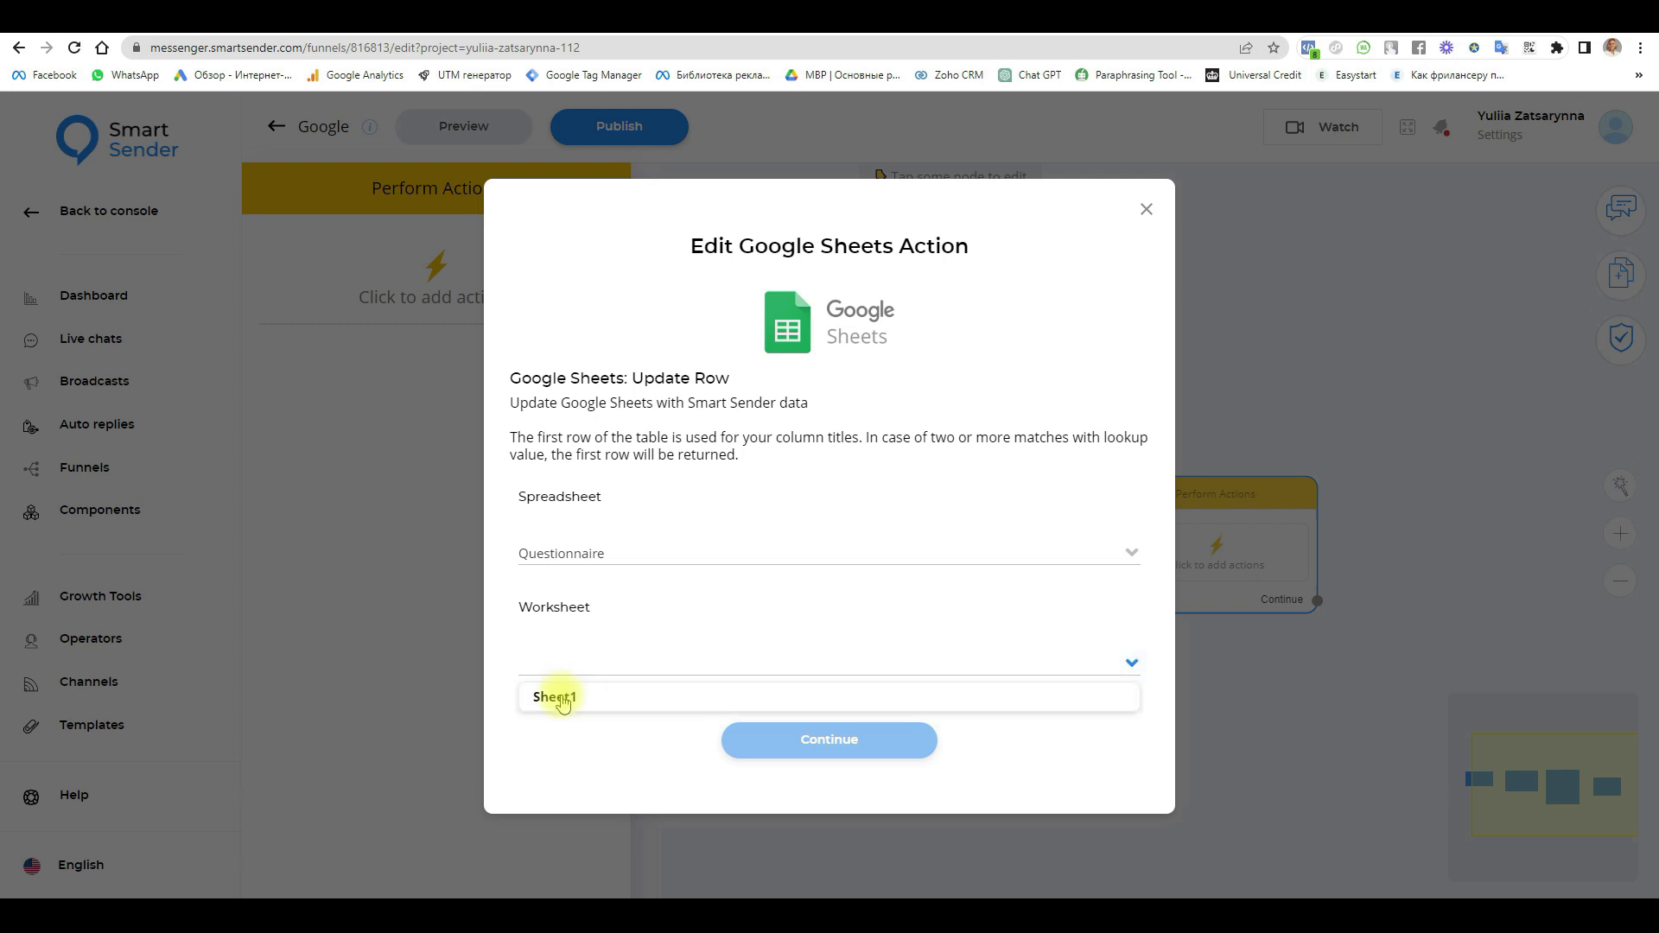
left_click(555, 689)
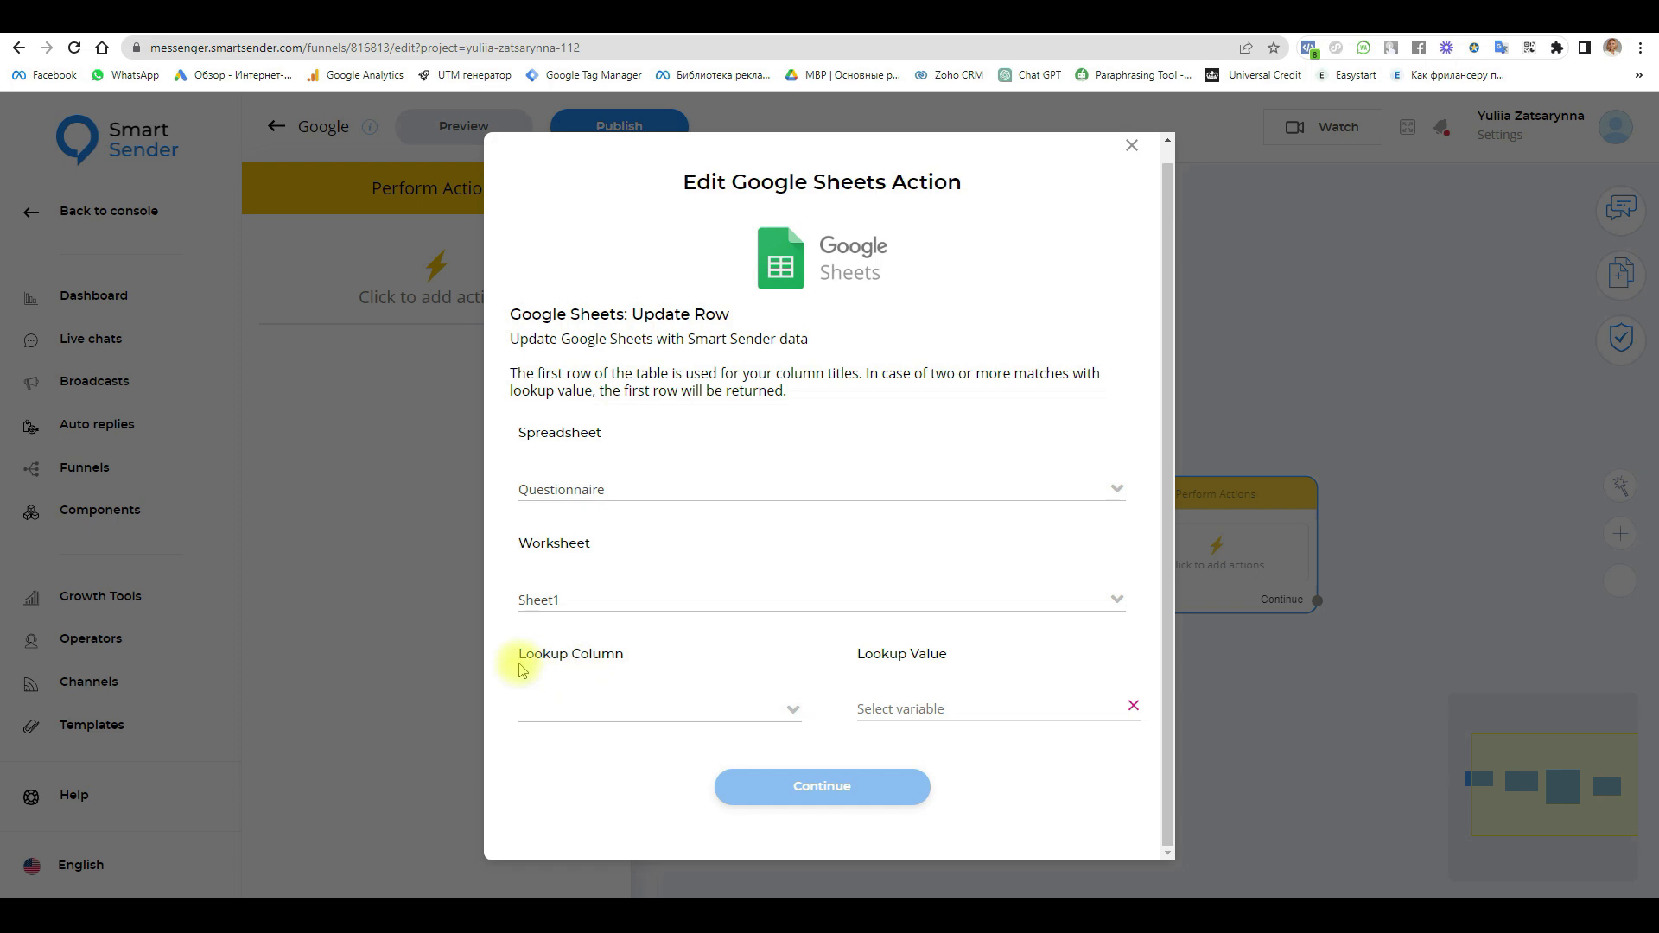
Step: Set the lookup column to ID and the lookup value to the userId variable, checking the ID column in the Questionnaire sheet
left_click(579, 709)
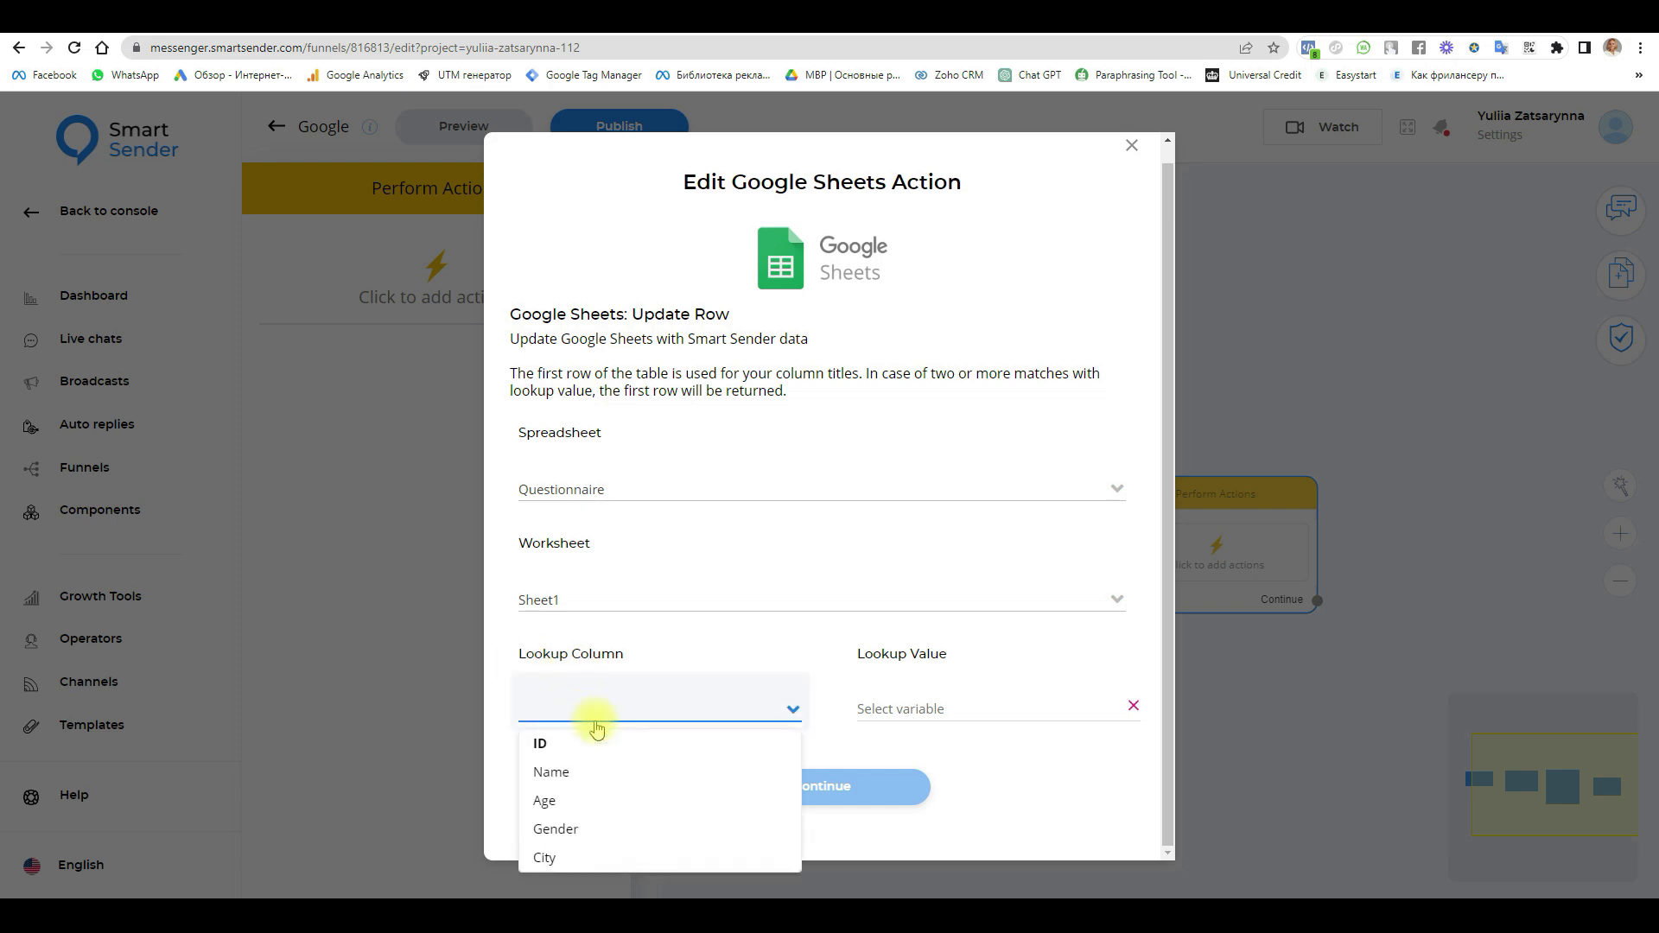
left_click(541, 746)
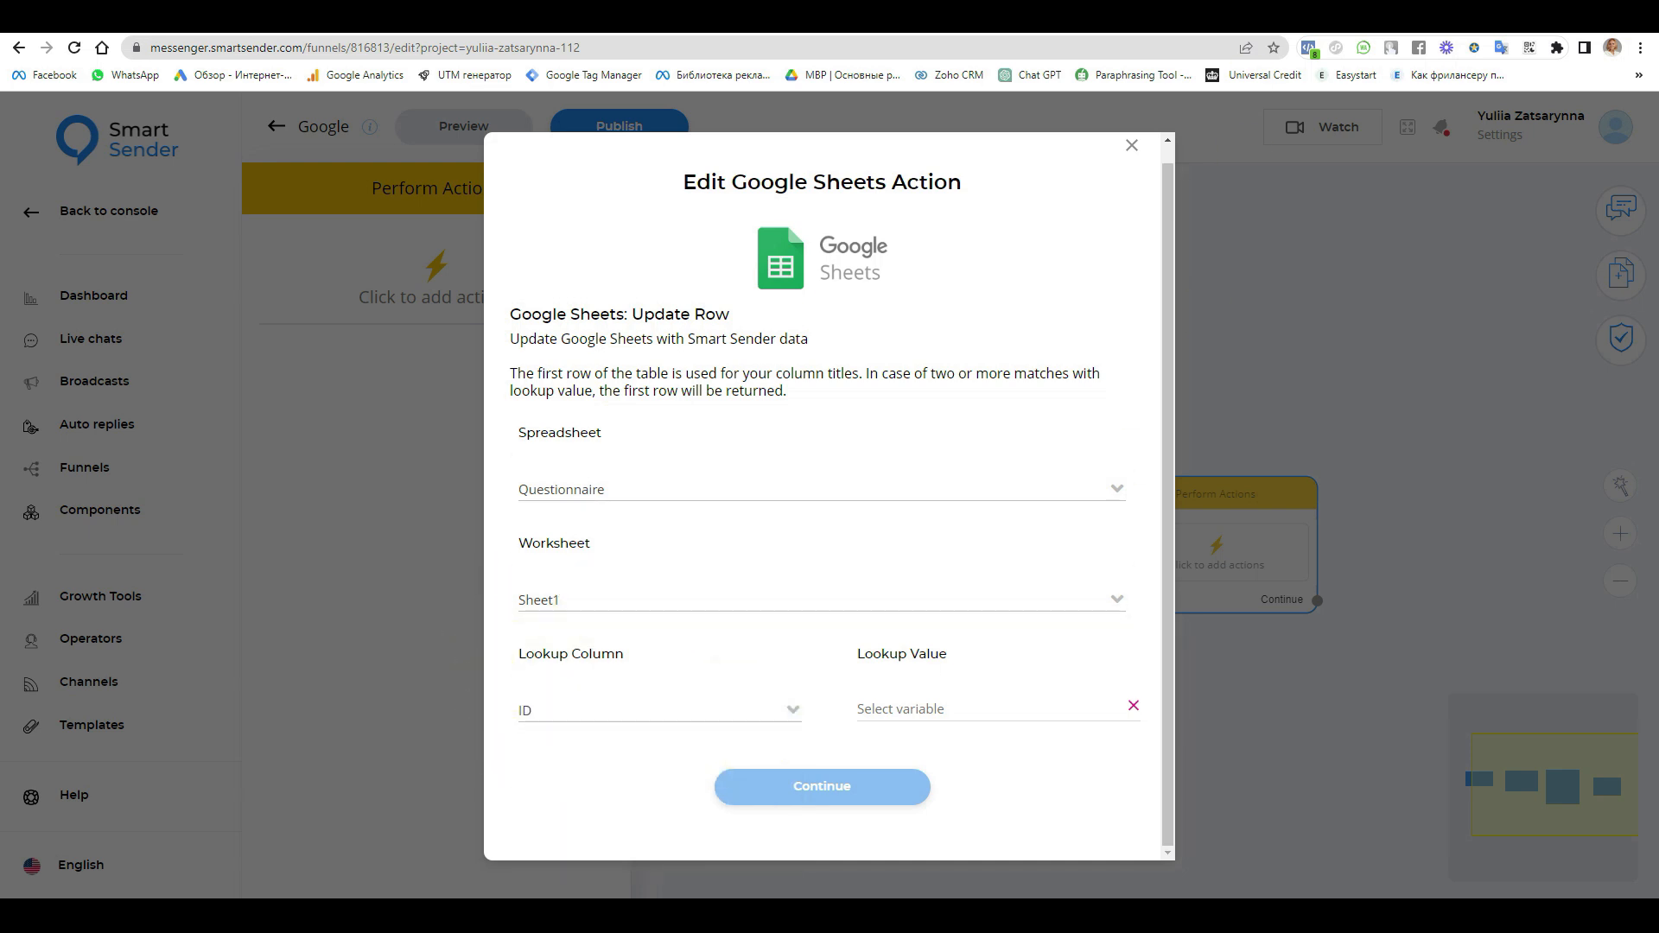
left_click(648, 18)
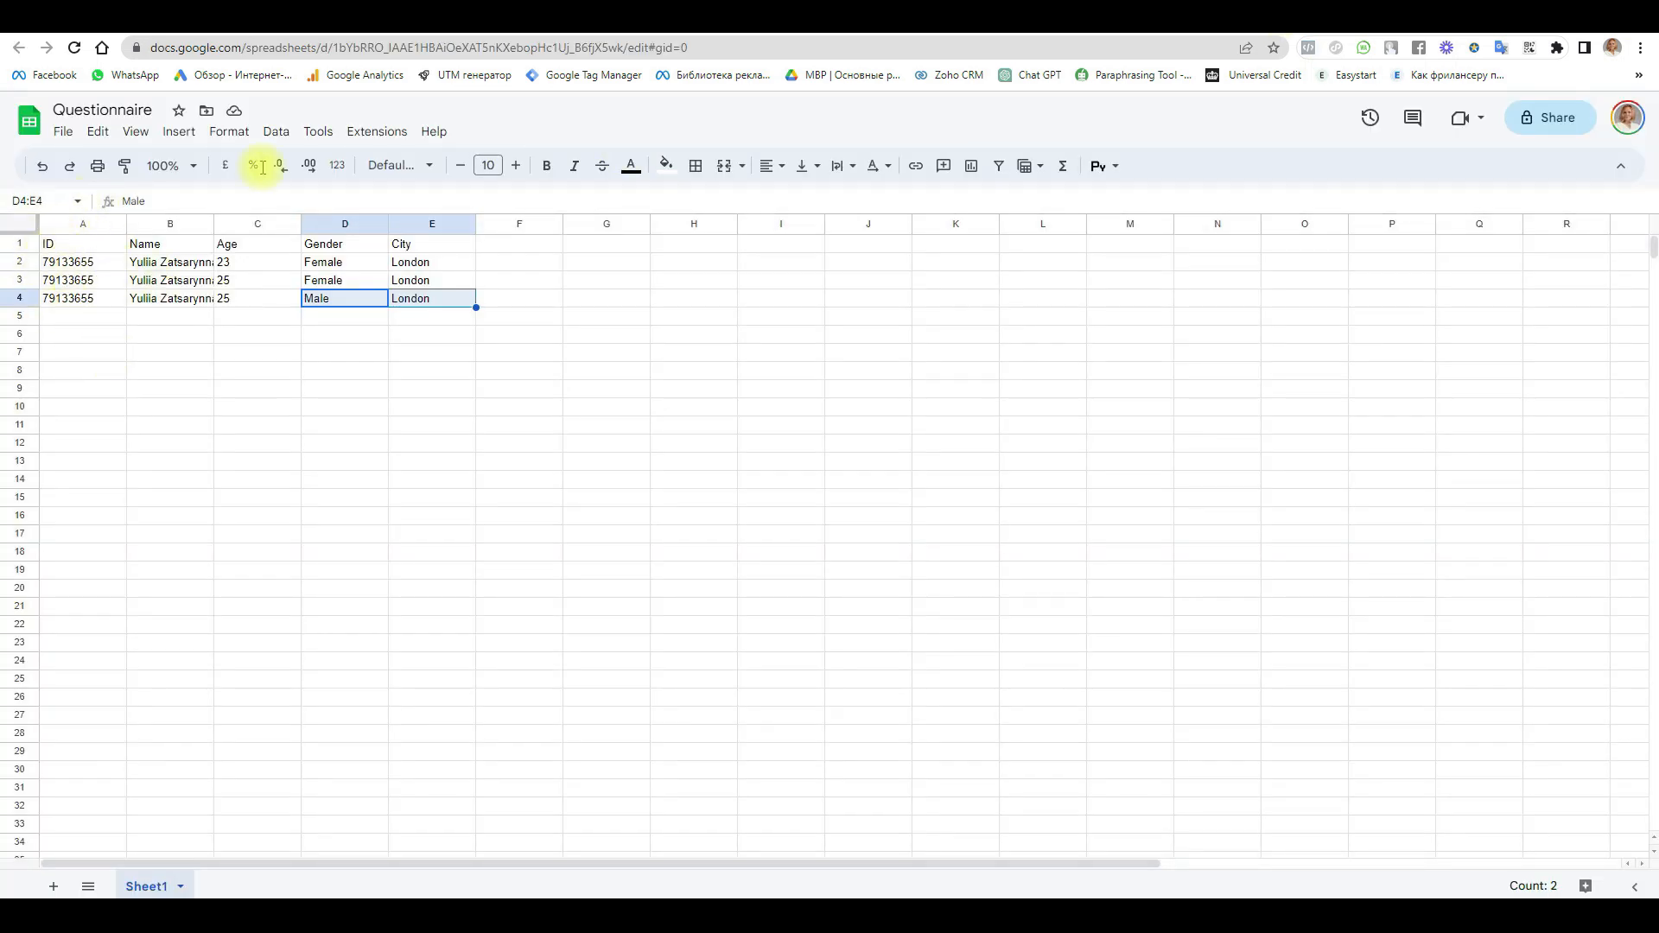
left_click(415, 18)
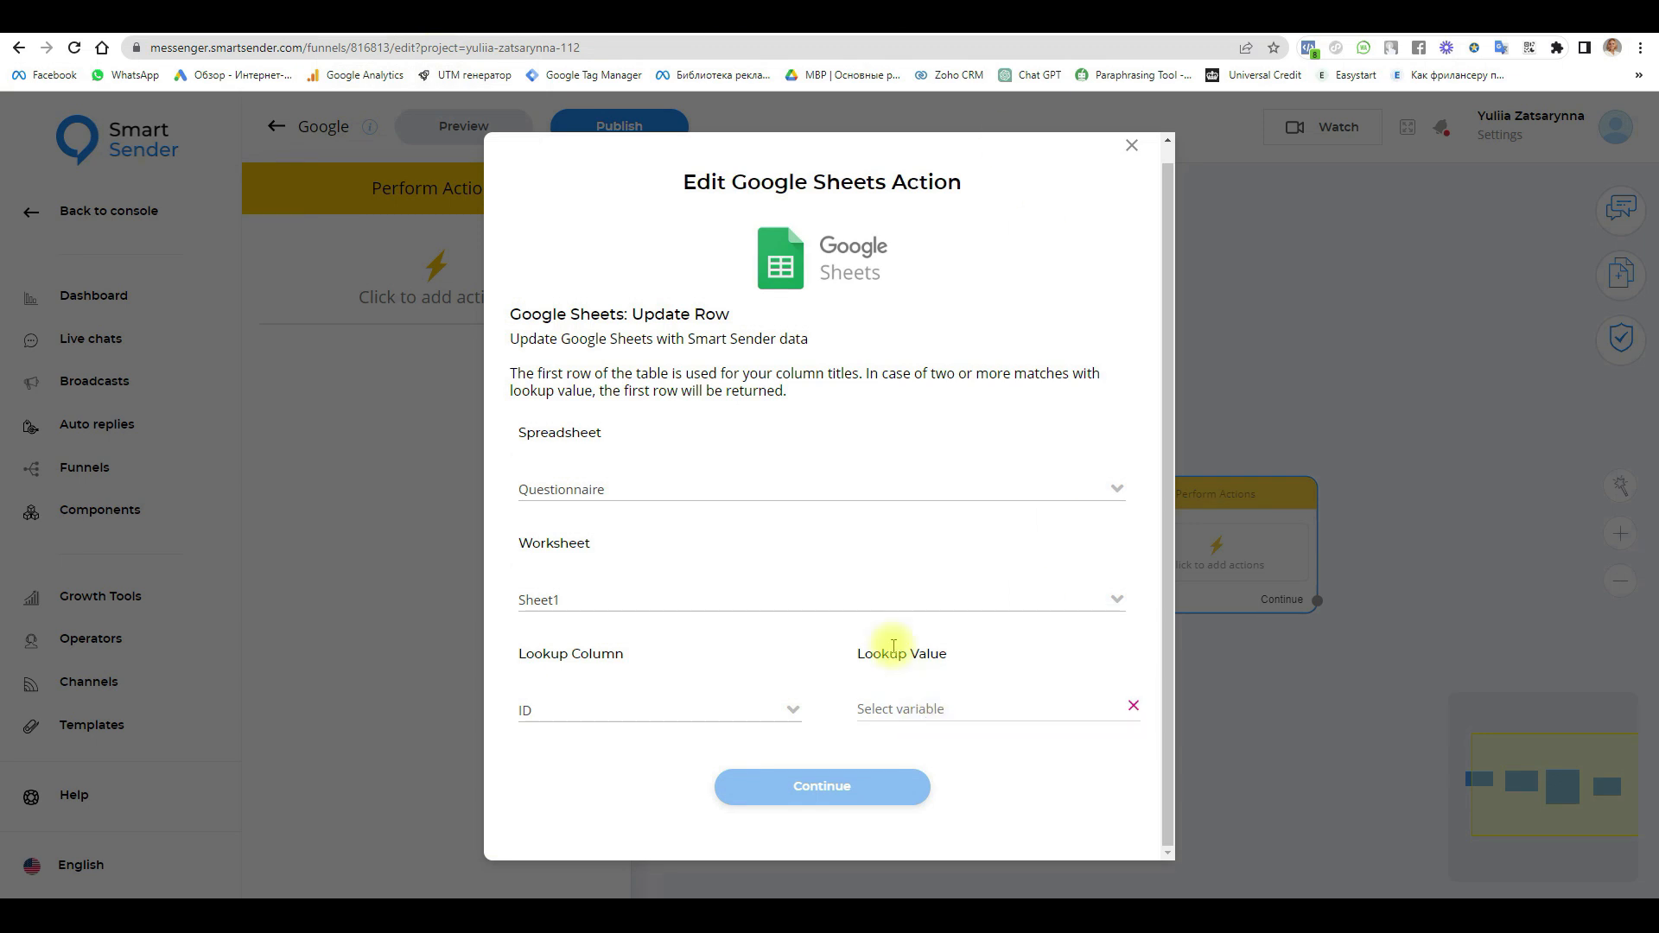
left_click(961, 713)
left_click(789, 511)
scroll(700, 682, "down", 2)
left_click(685, 730)
left_click(846, 605)
Step: Map the userId variable to the ID column and the firstName variable to the Name column
scroll(805, 590, "down", 4)
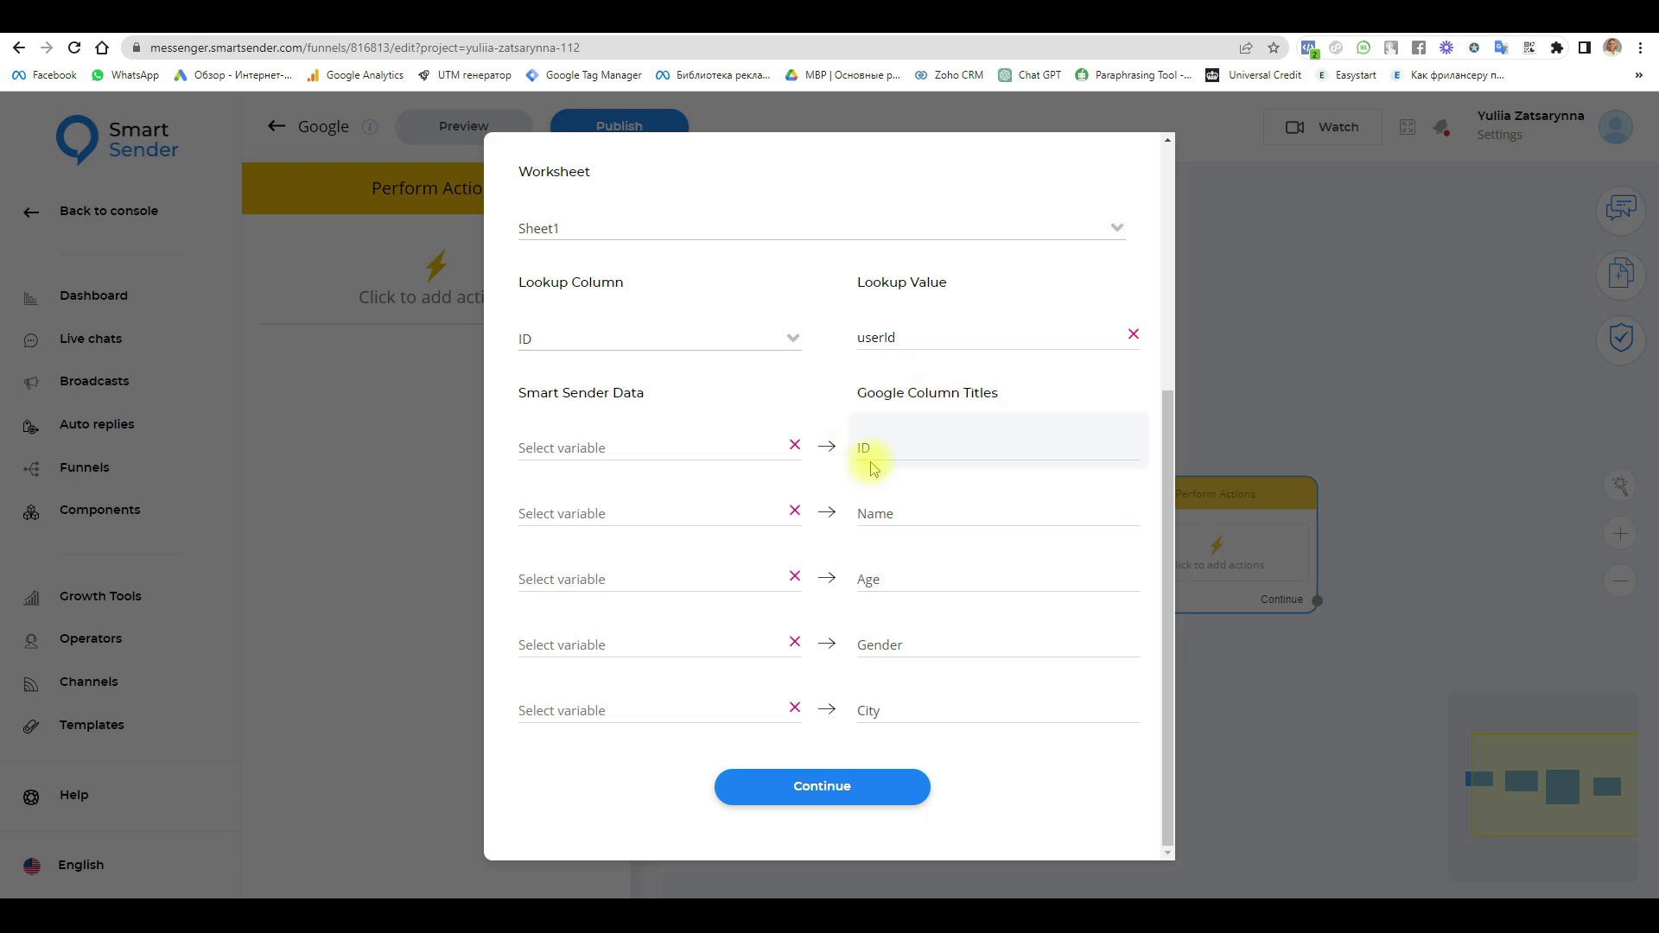
left_click(562, 446)
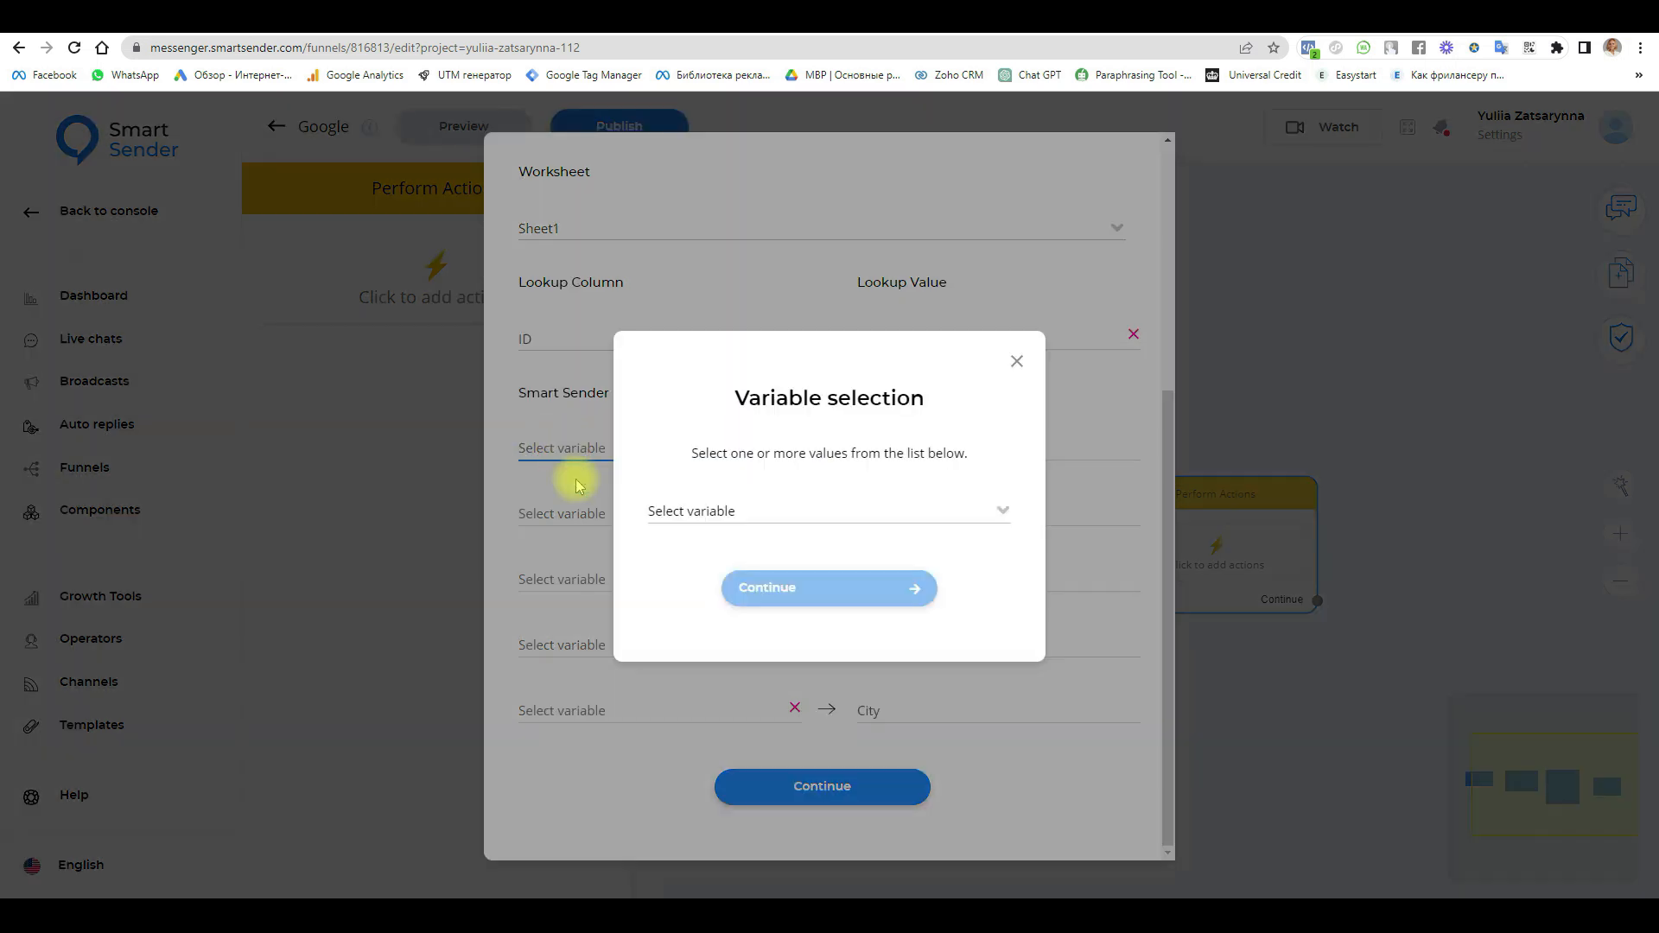
left_click(750, 508)
scroll(723, 674, "down", 1)
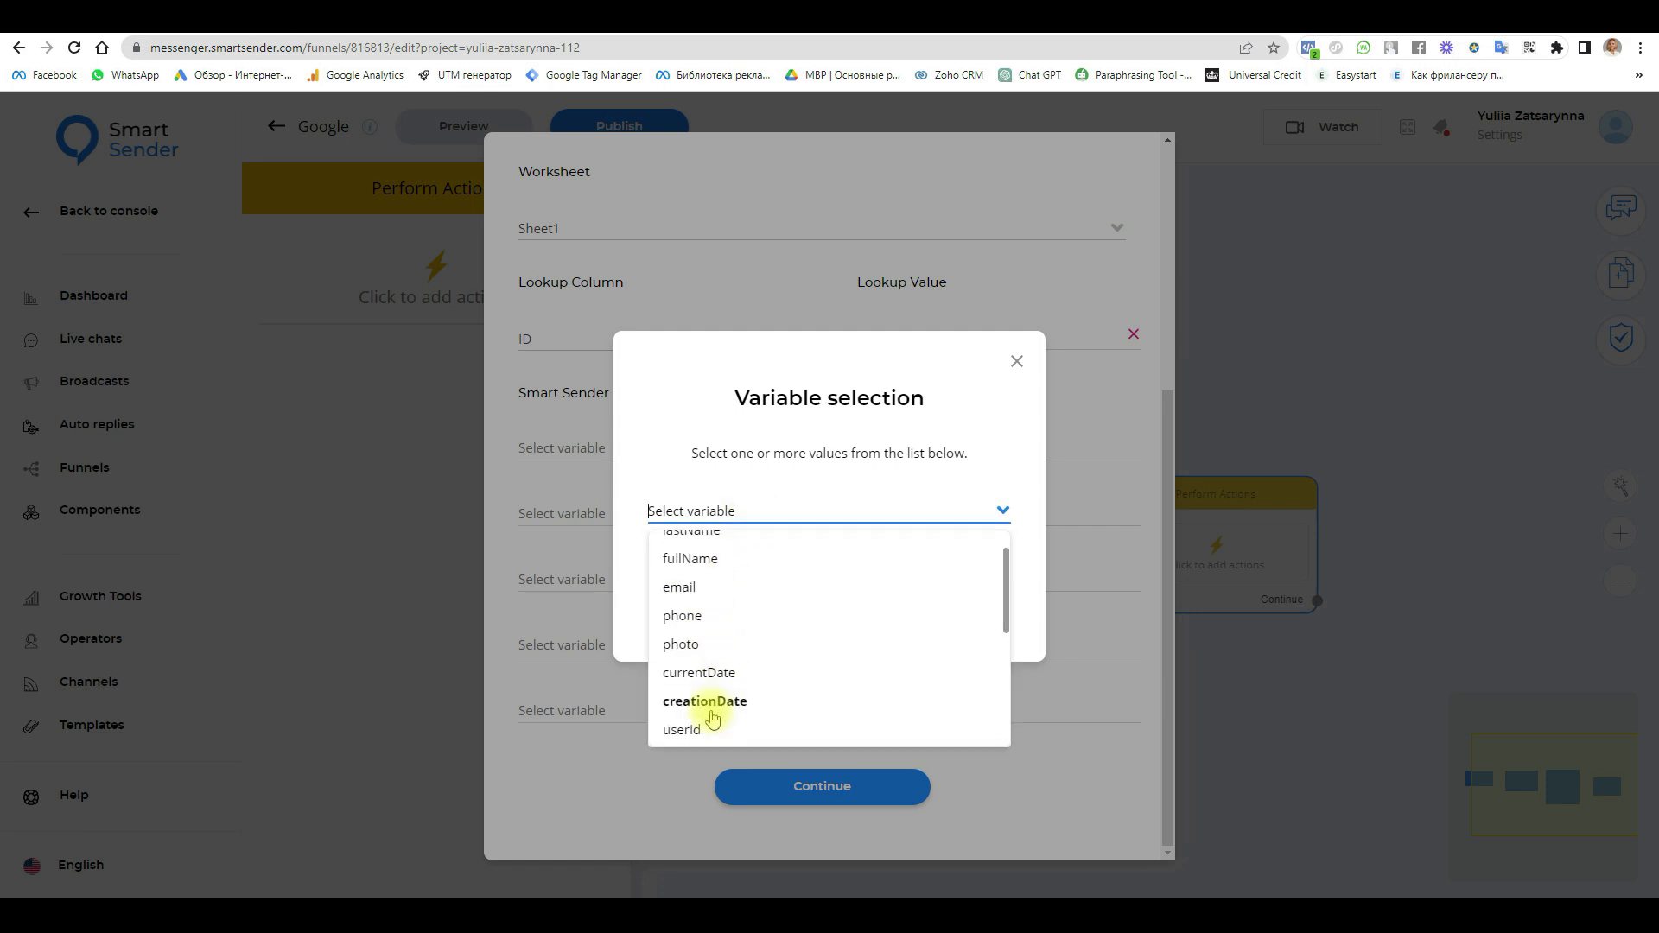
left_click(688, 729)
left_click(789, 598)
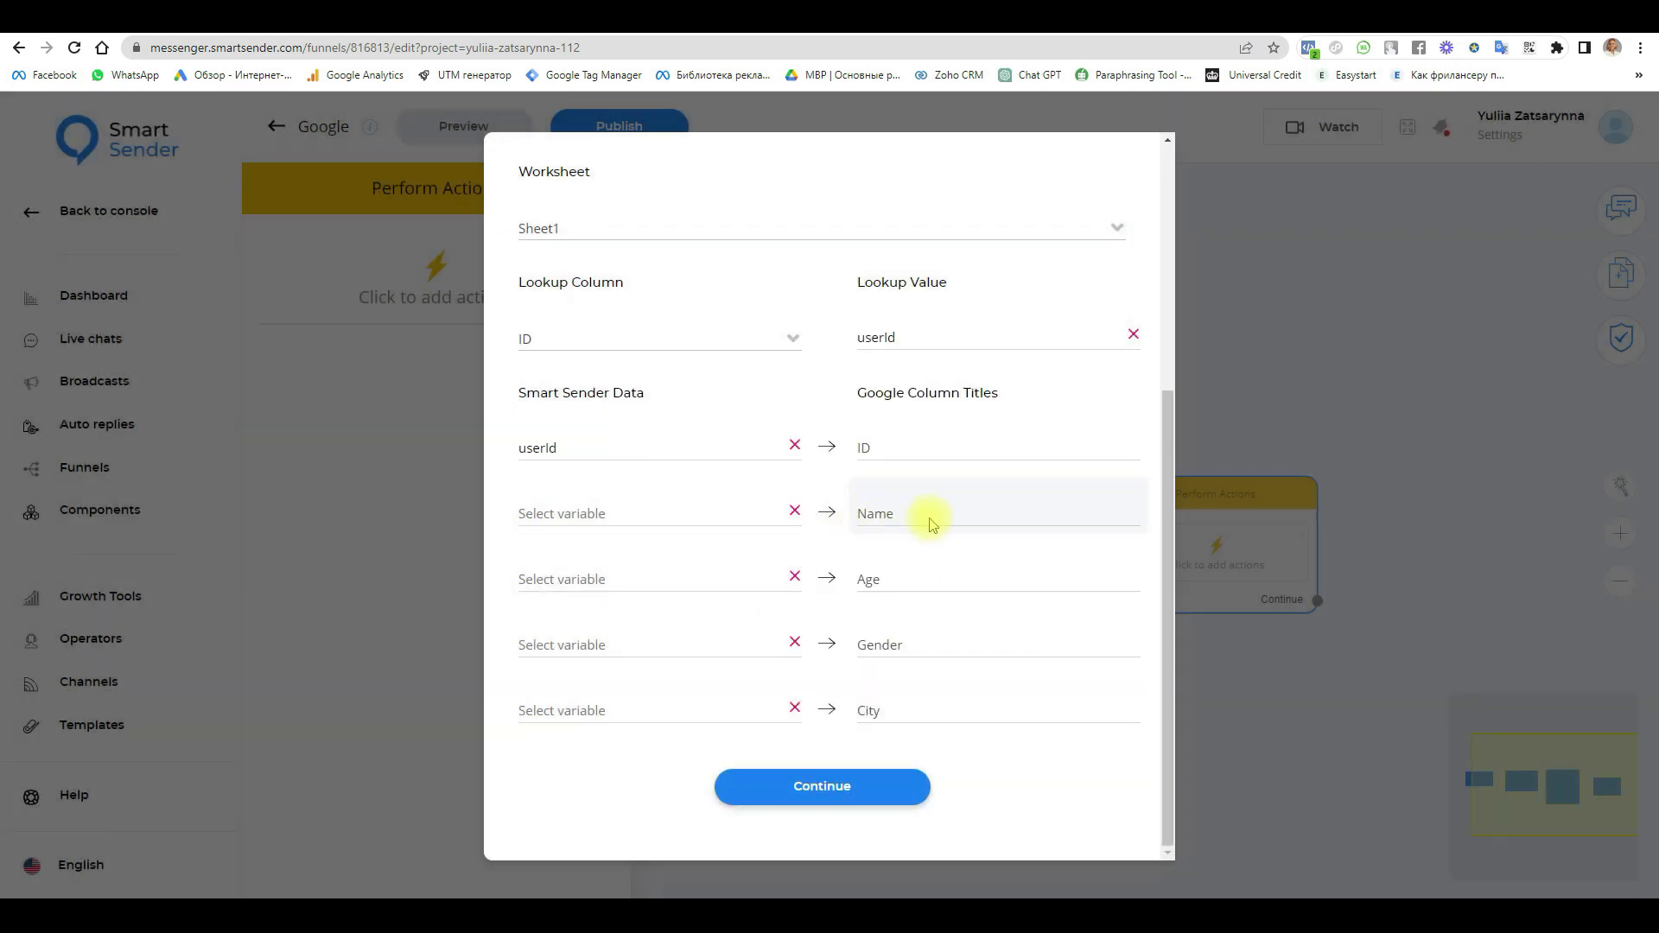
left_click(574, 512)
left_click(664, 510)
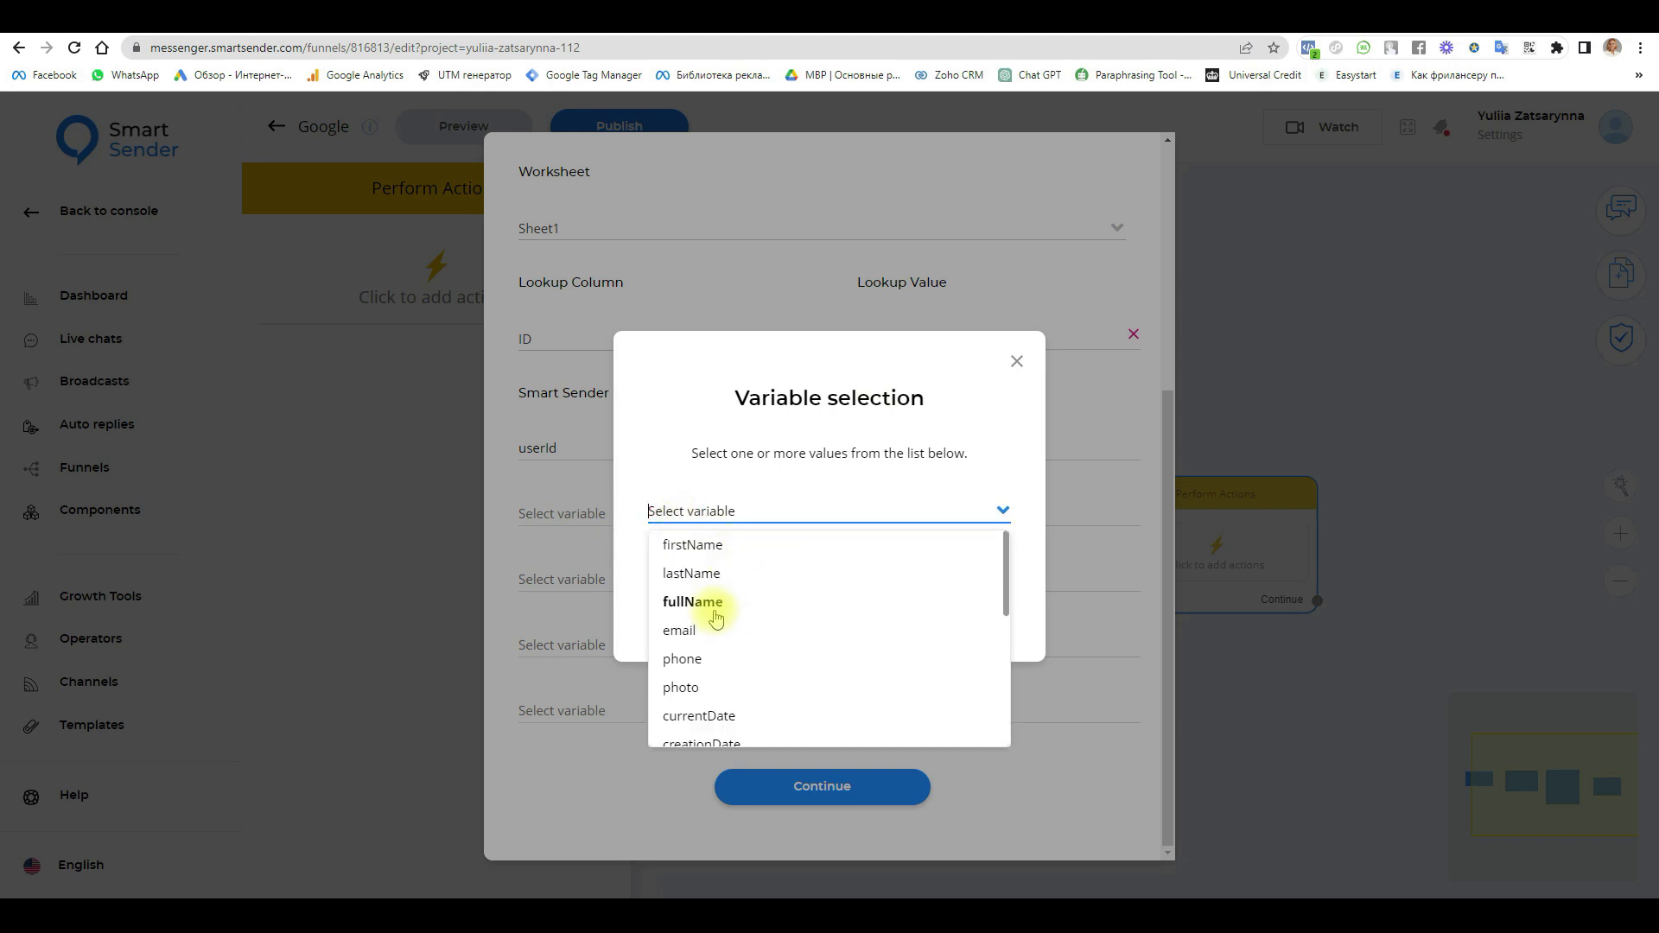
left_click(678, 546)
left_click(804, 594)
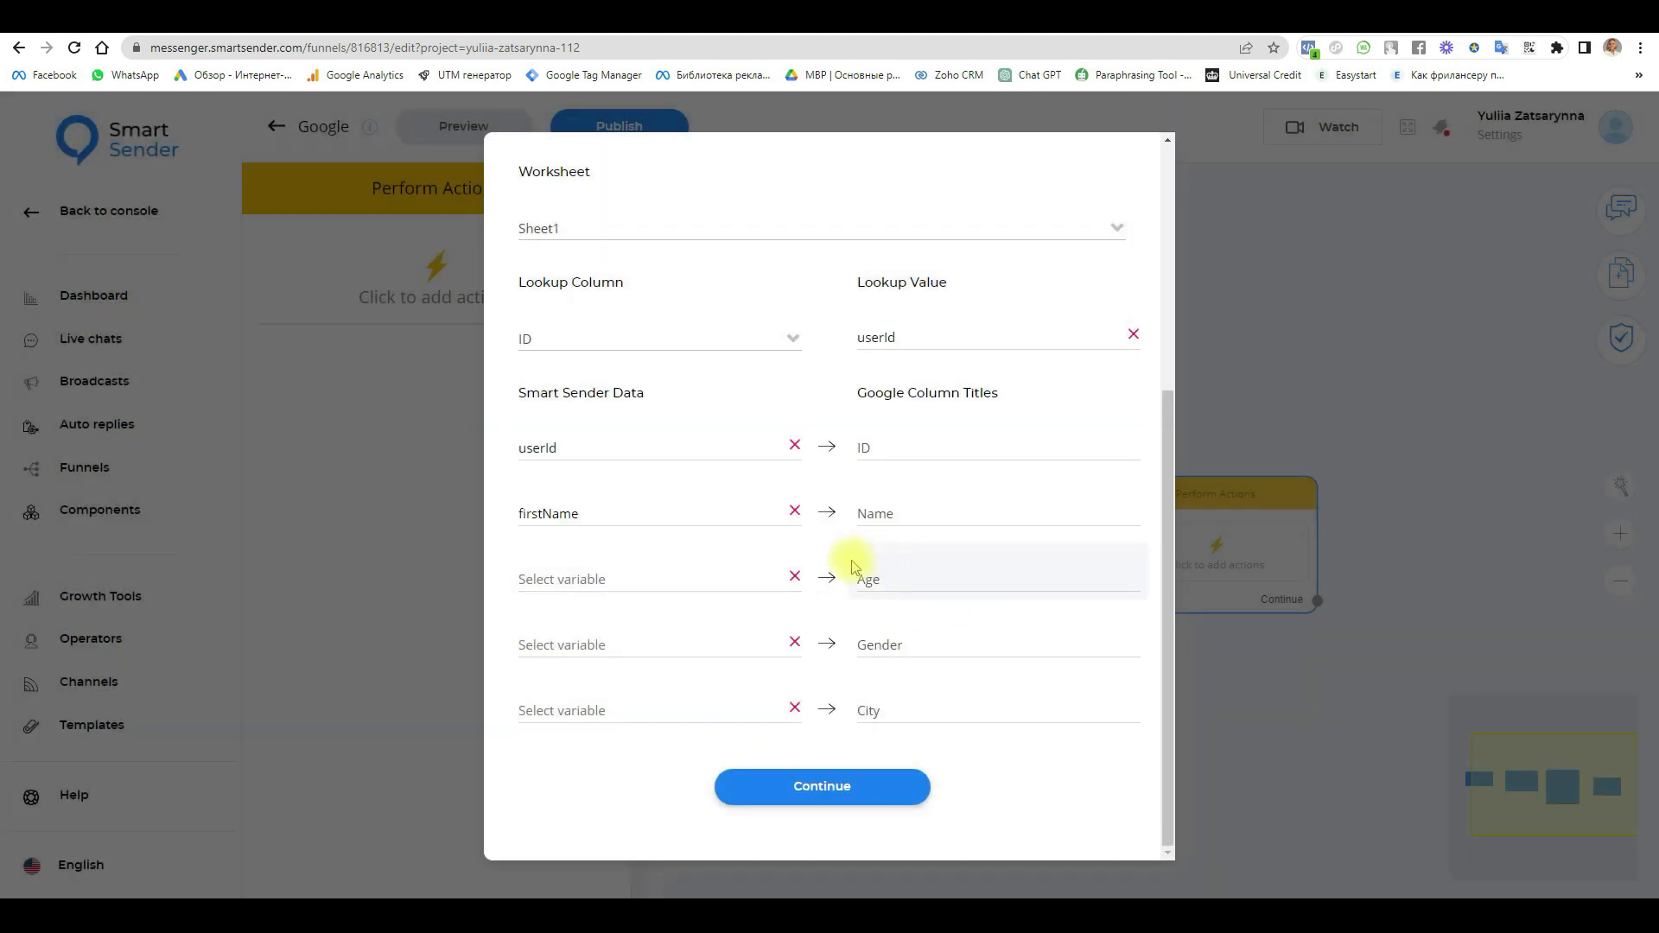
Step: Map the Age variable to the Age column of the Update Row action
left_click(582, 571)
left_click(715, 511)
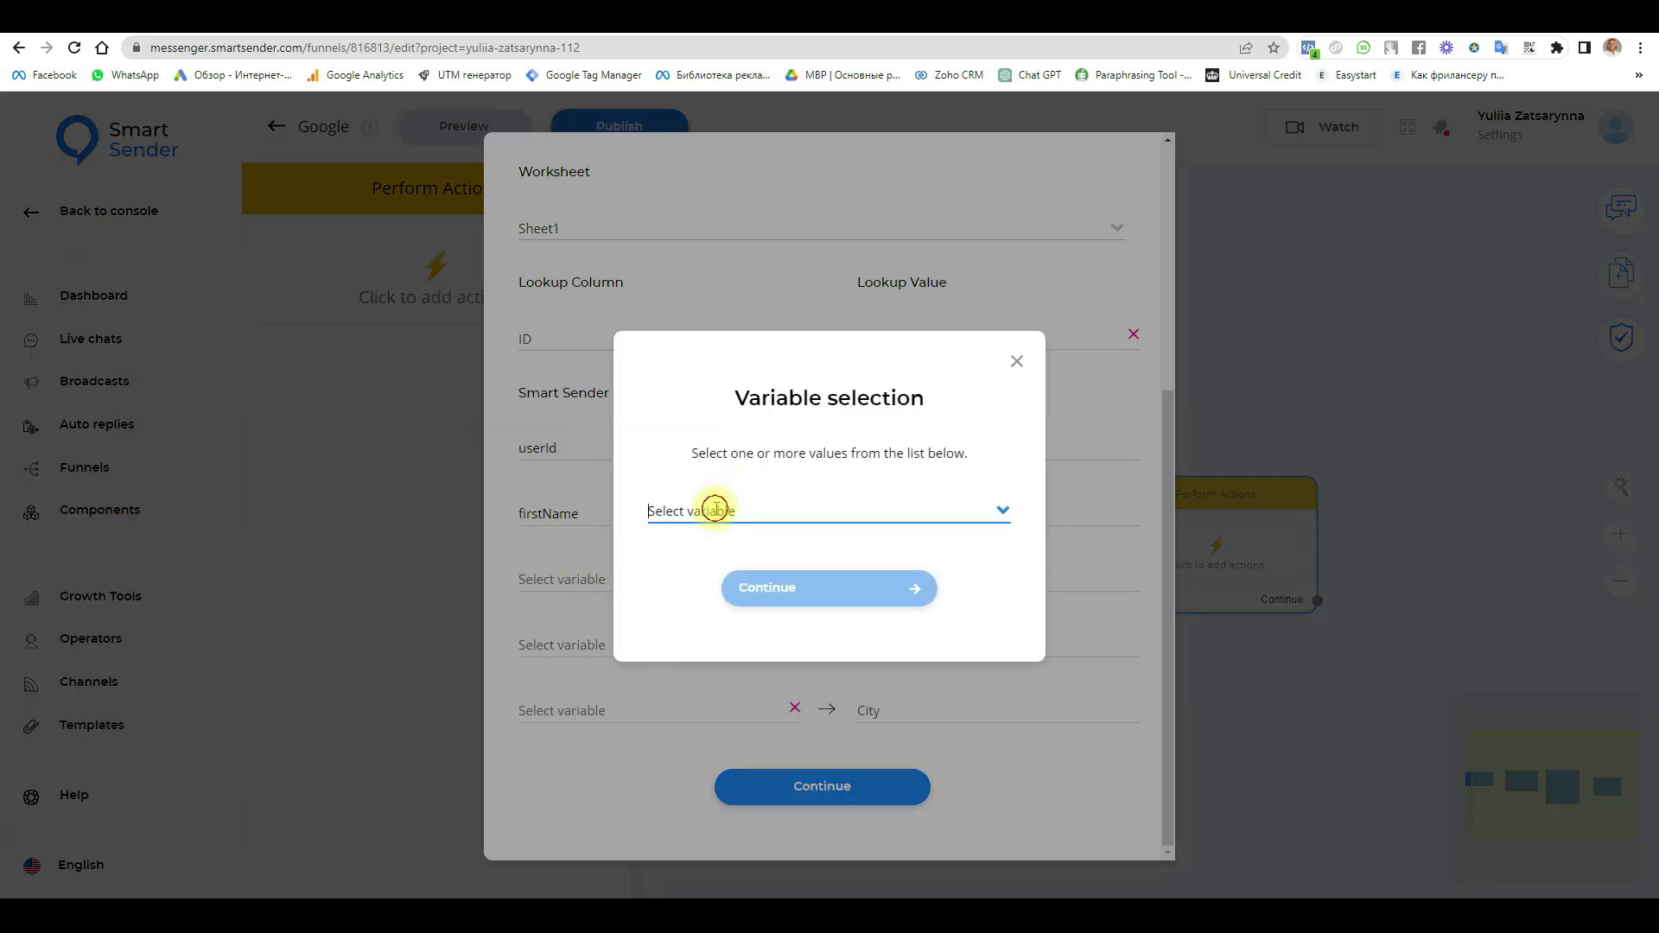
scroll(739, 616, "down", 2)
scroll(735, 623, "down", 2)
left_click(681, 581)
left_click(758, 586)
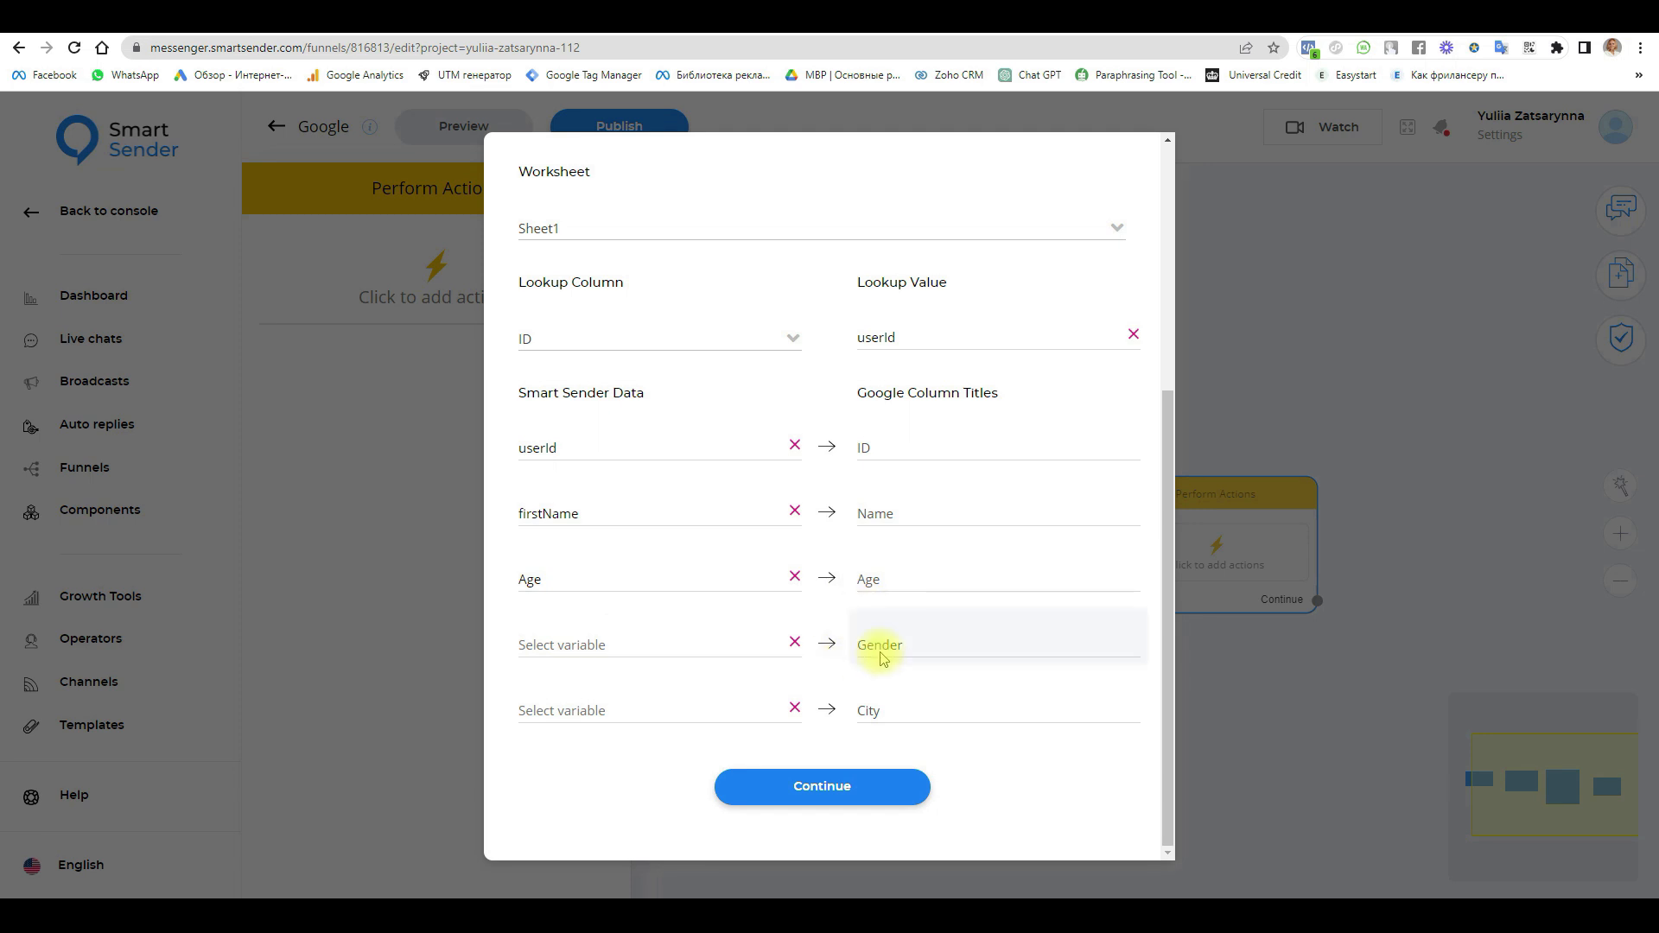
Step: Map the Gender variable to the Gender column of the Update Row action
left_click(600, 640)
left_click(682, 511)
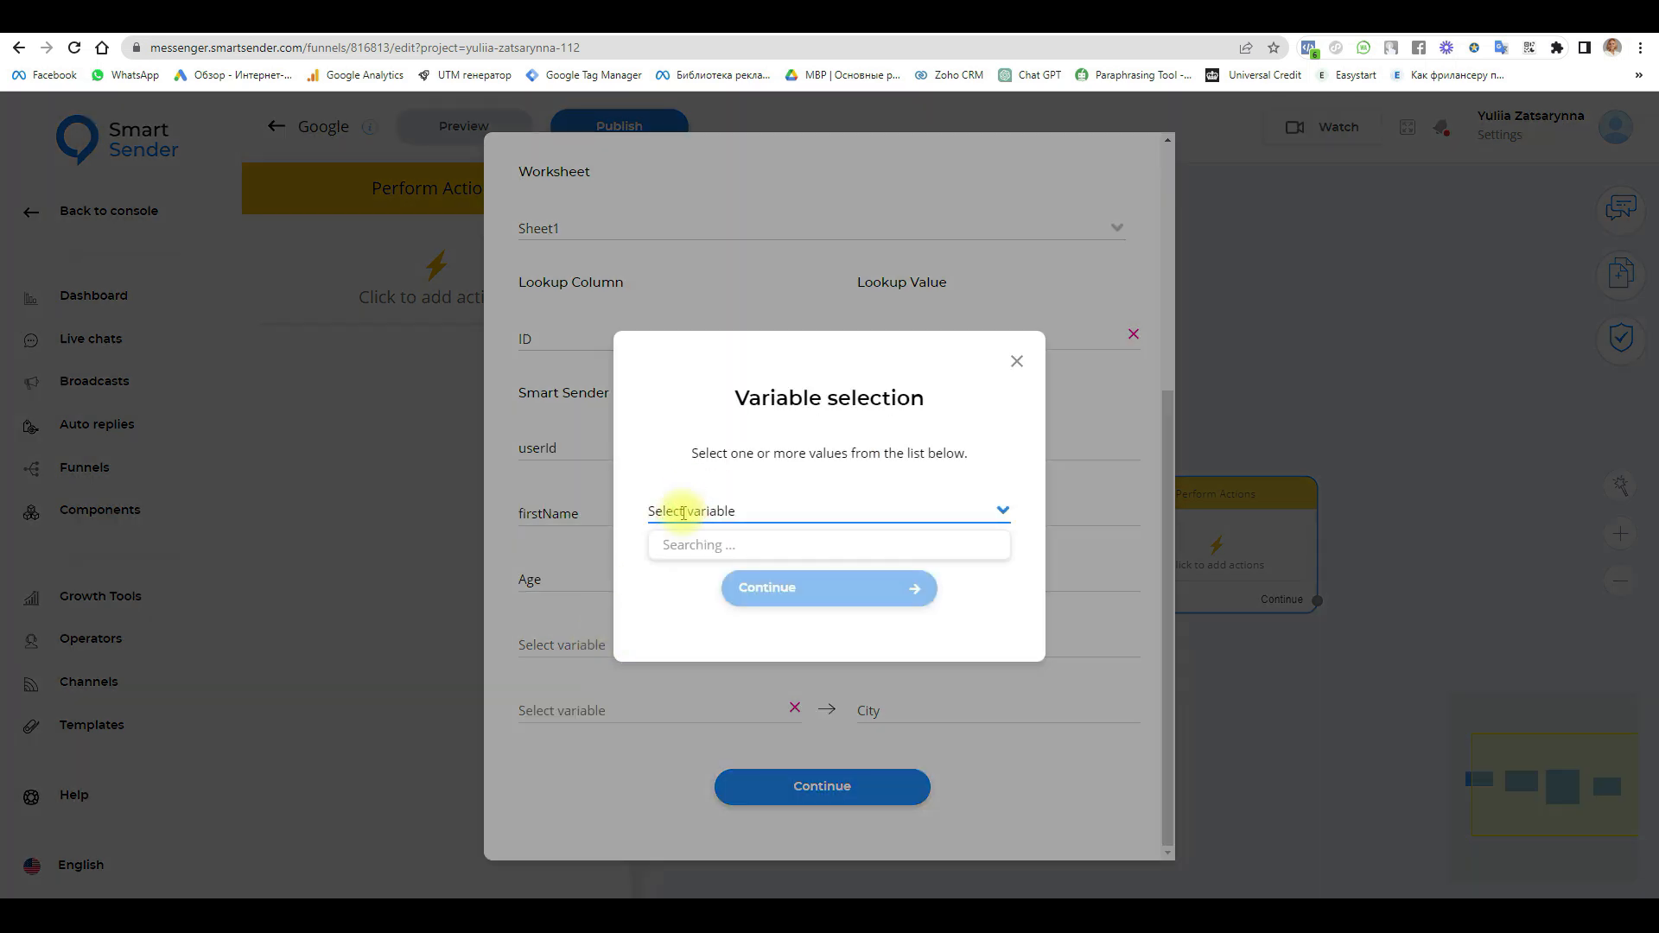
scroll(737, 652, "down", 1)
scroll(735, 657, "down", 3)
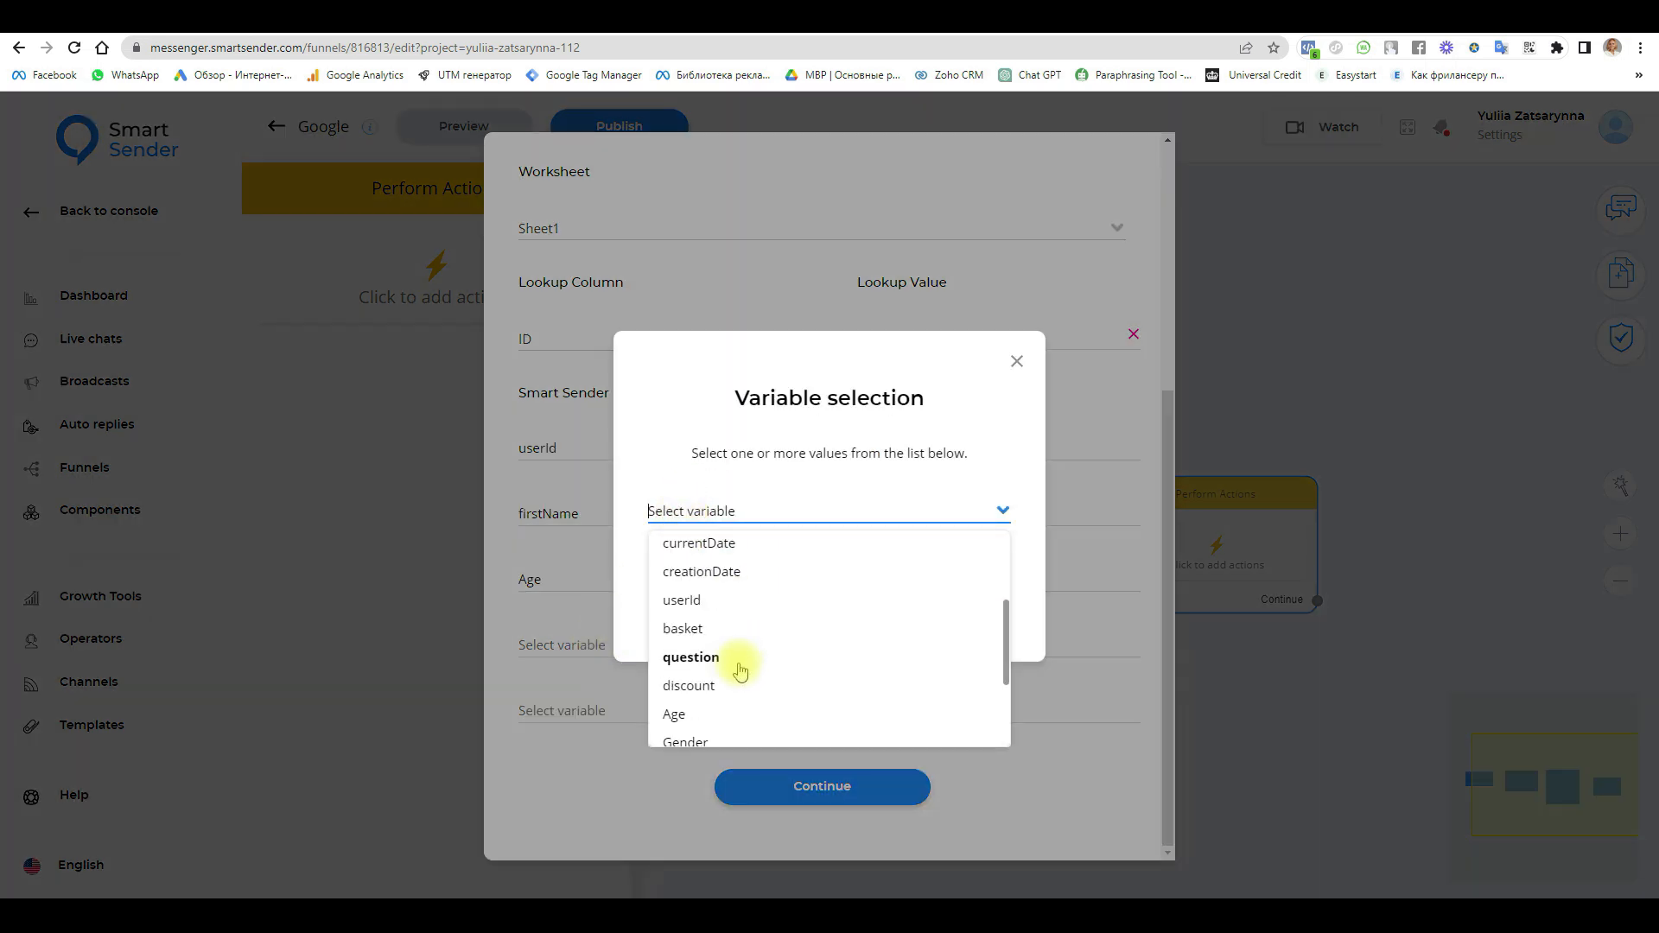
left_click(709, 702)
left_click(817, 591)
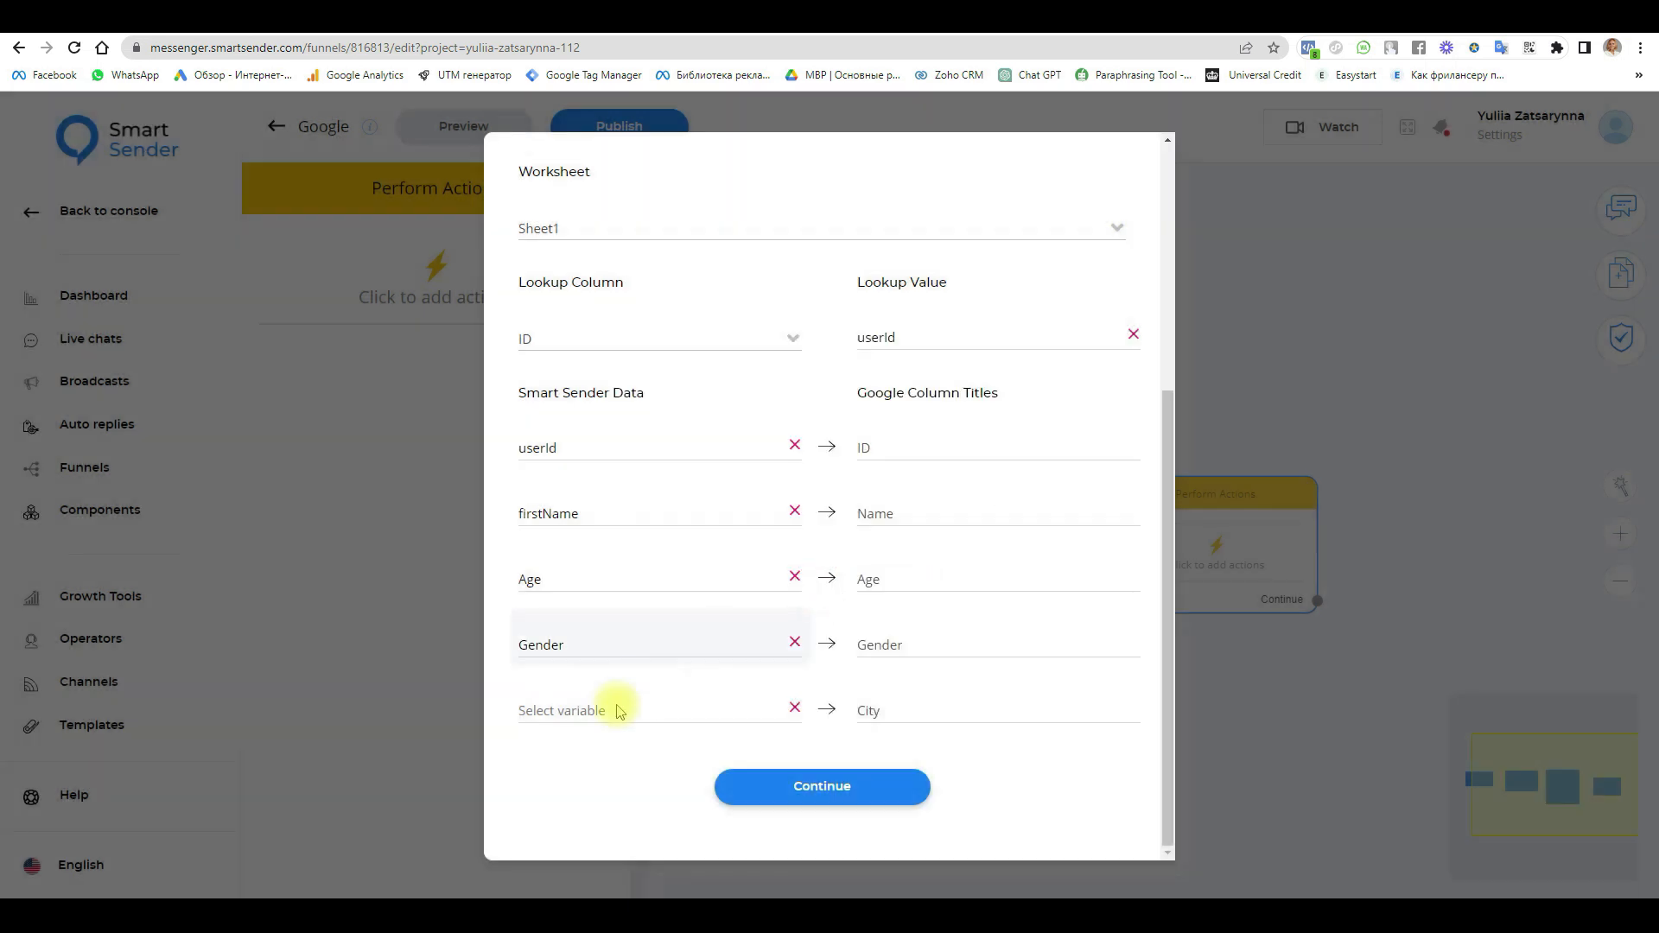
Step: Map the City variable to the City column of the Update Row action
left_click(639, 704)
left_click(741, 511)
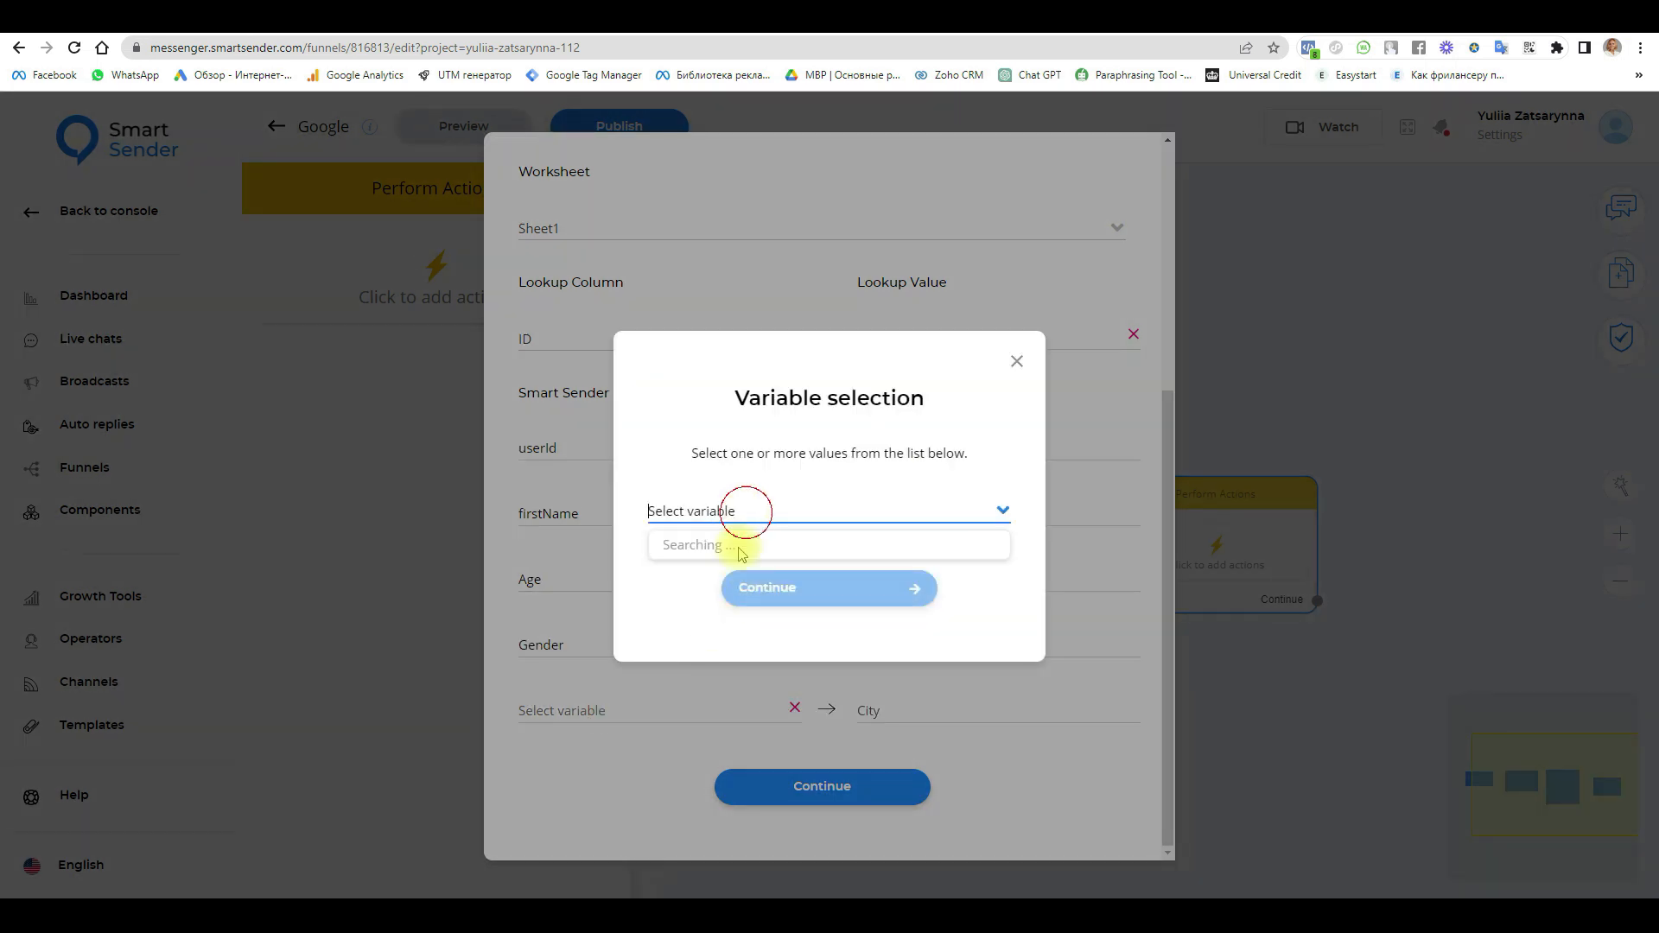
scroll(741, 596, "down", 2)
scroll(743, 623, "down", 2)
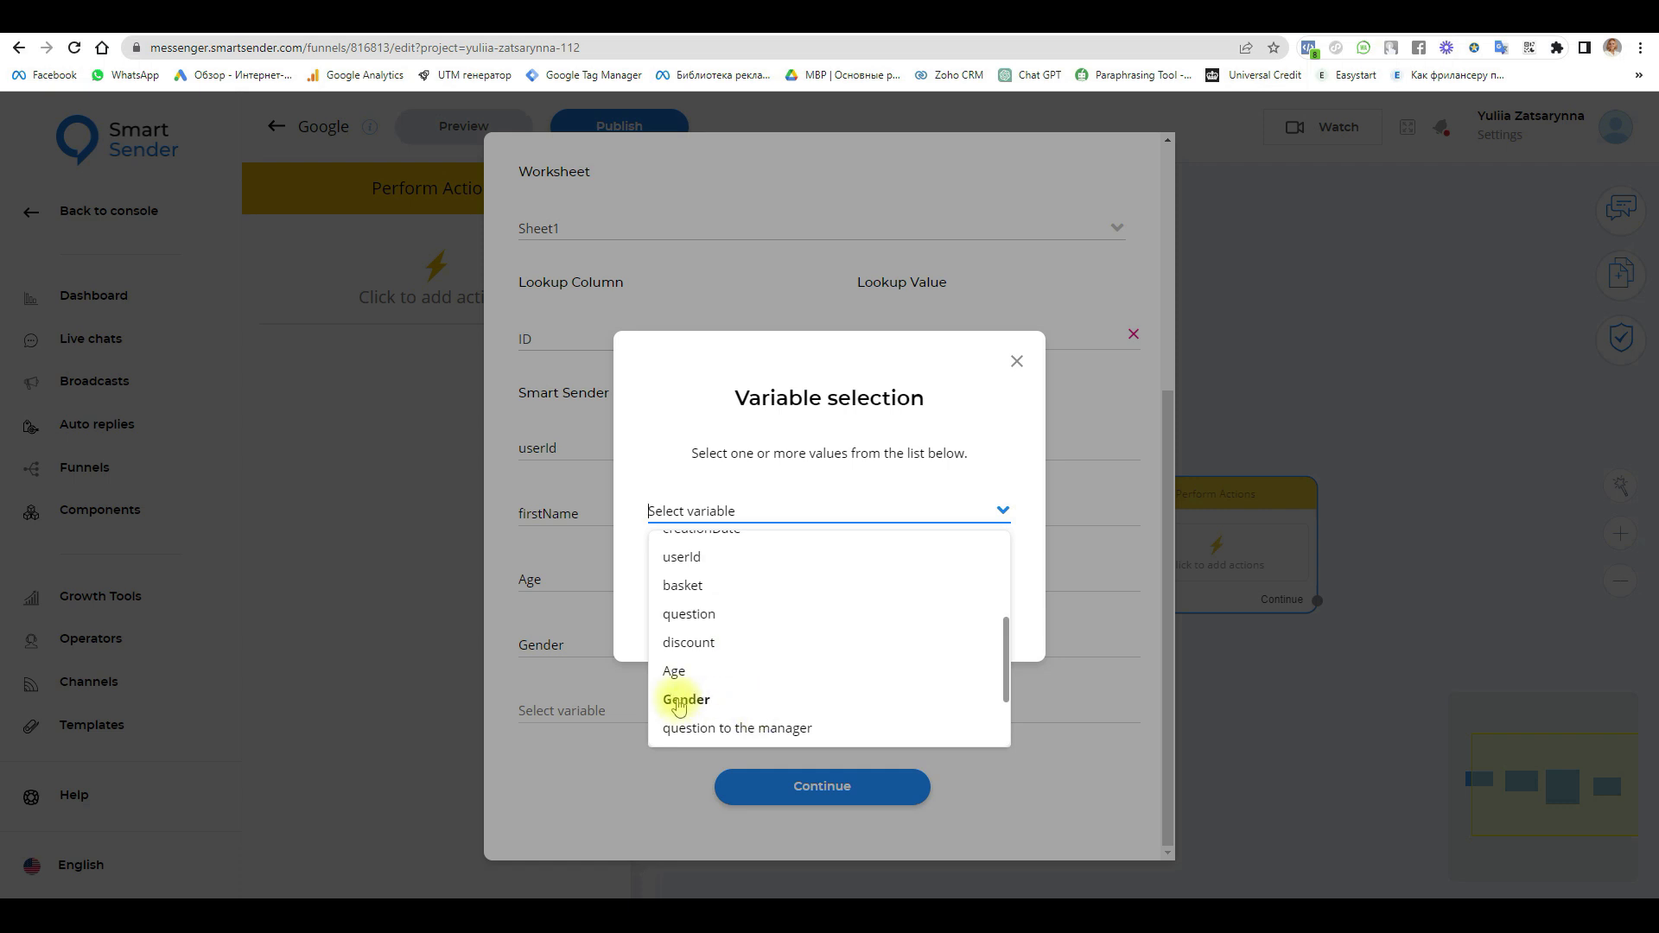
scroll(696, 704, "down", 1)
left_click(694, 742)
left_click(835, 588)
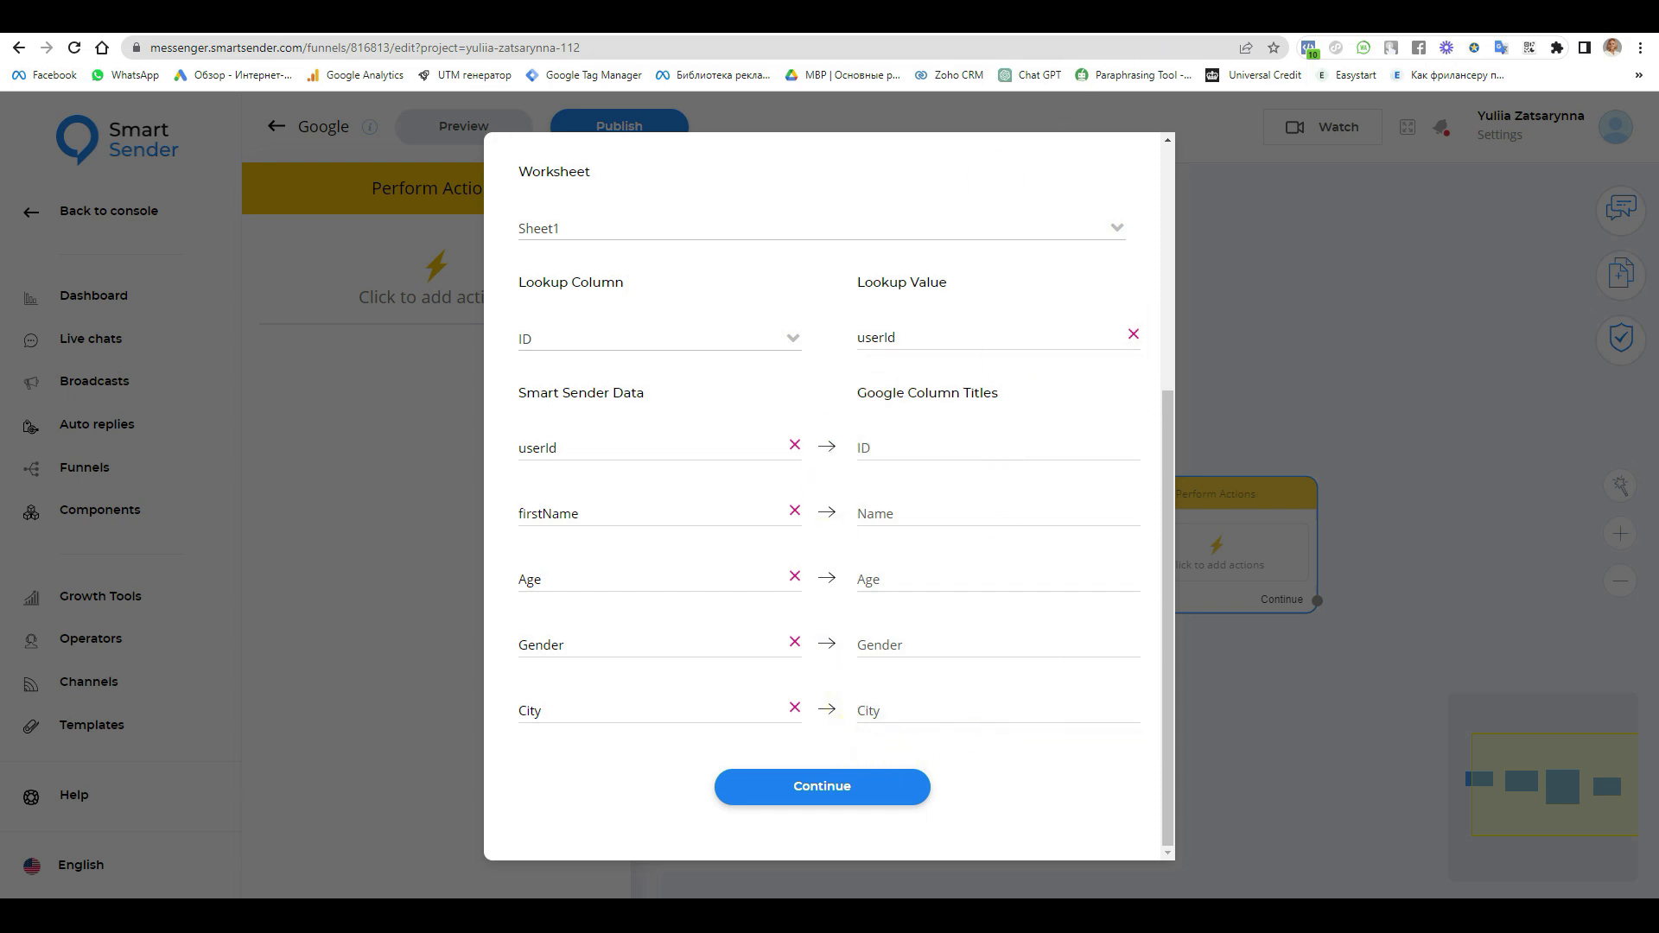
Step: Check the column headers in A1:E1 of the Questionnaire sheet and save the Update Row action in the Google funnel
left_click(346, 17)
left_click_drag(54, 245, 401, 246)
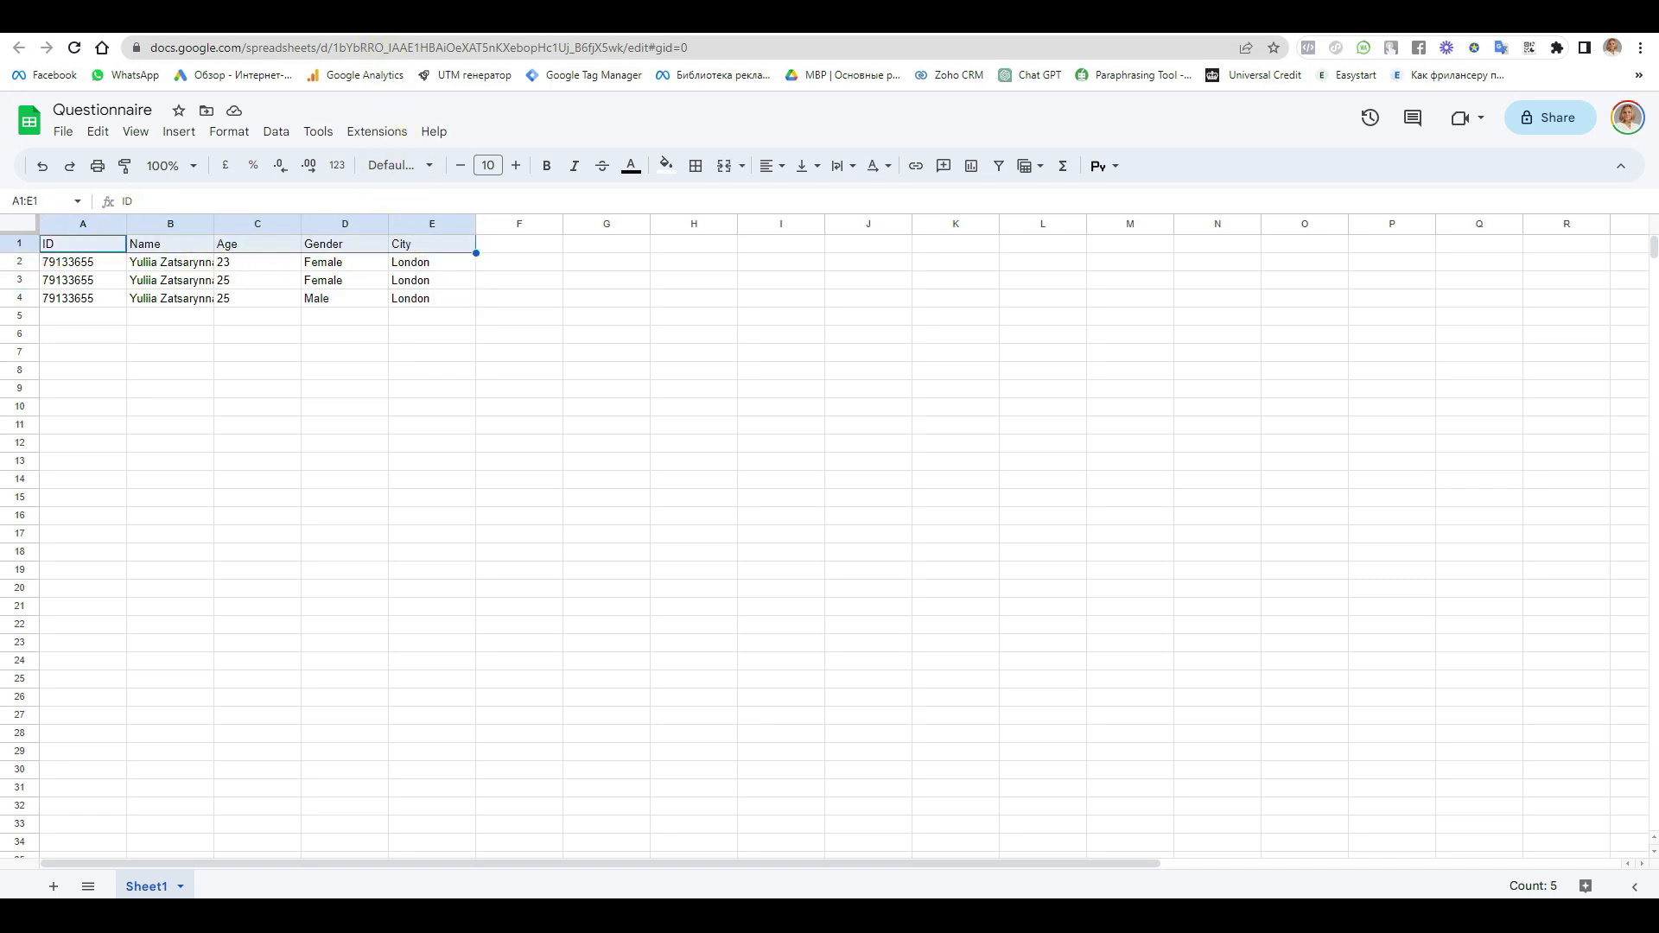
left_click(371, 21)
left_click(809, 788)
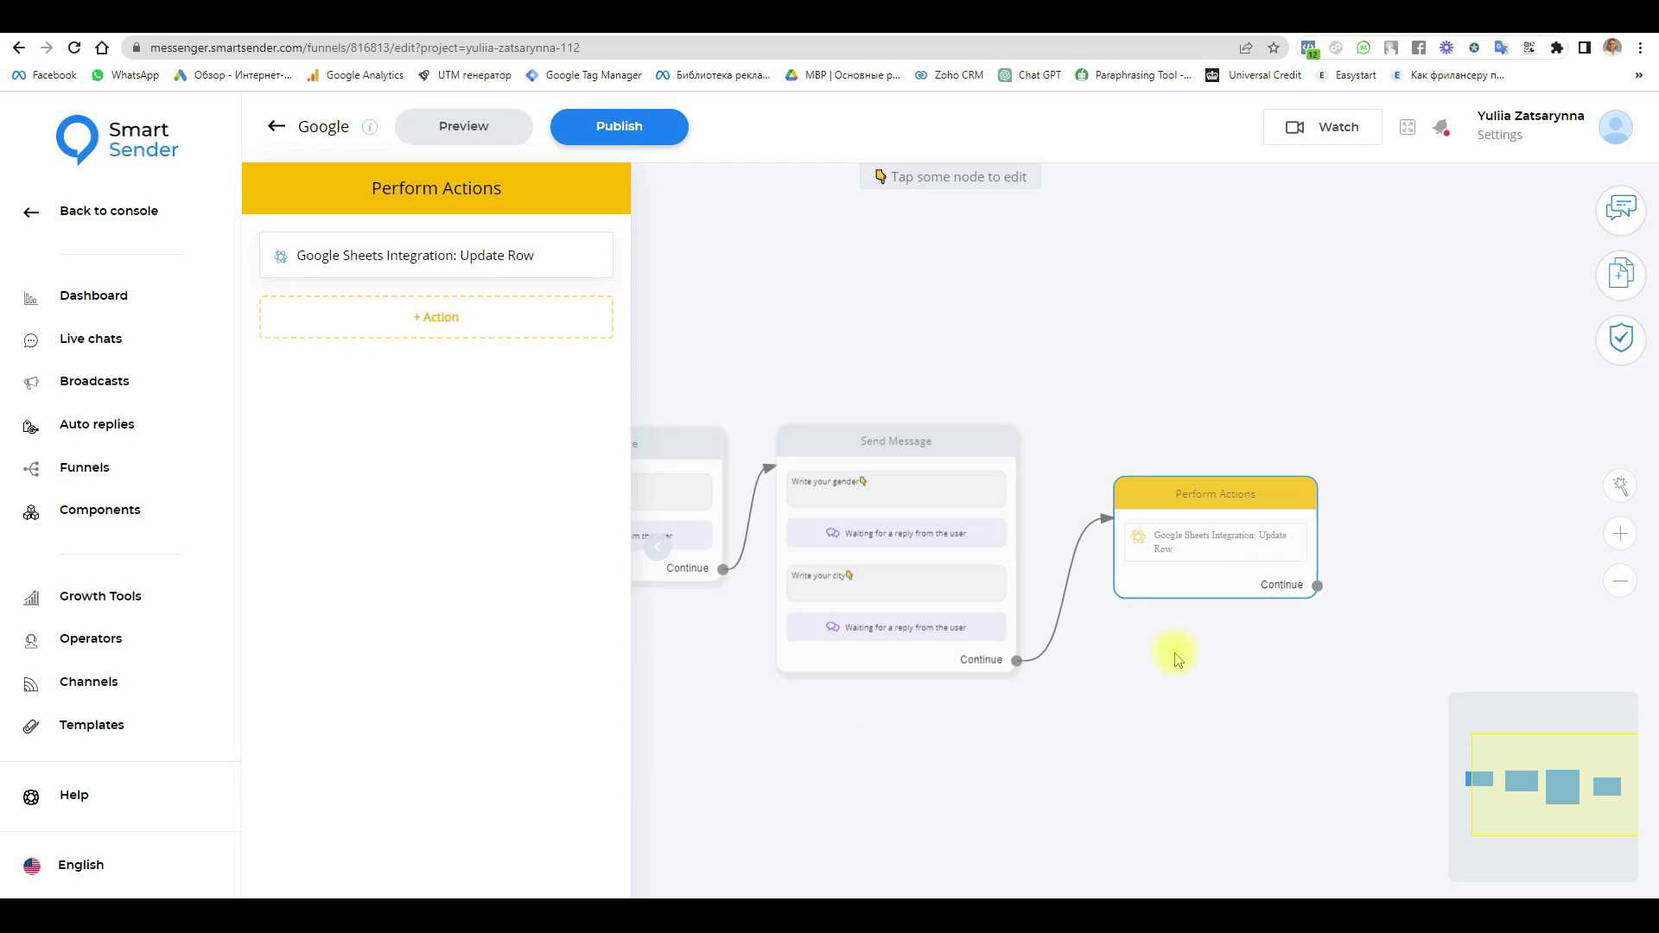
left_click(1139, 780)
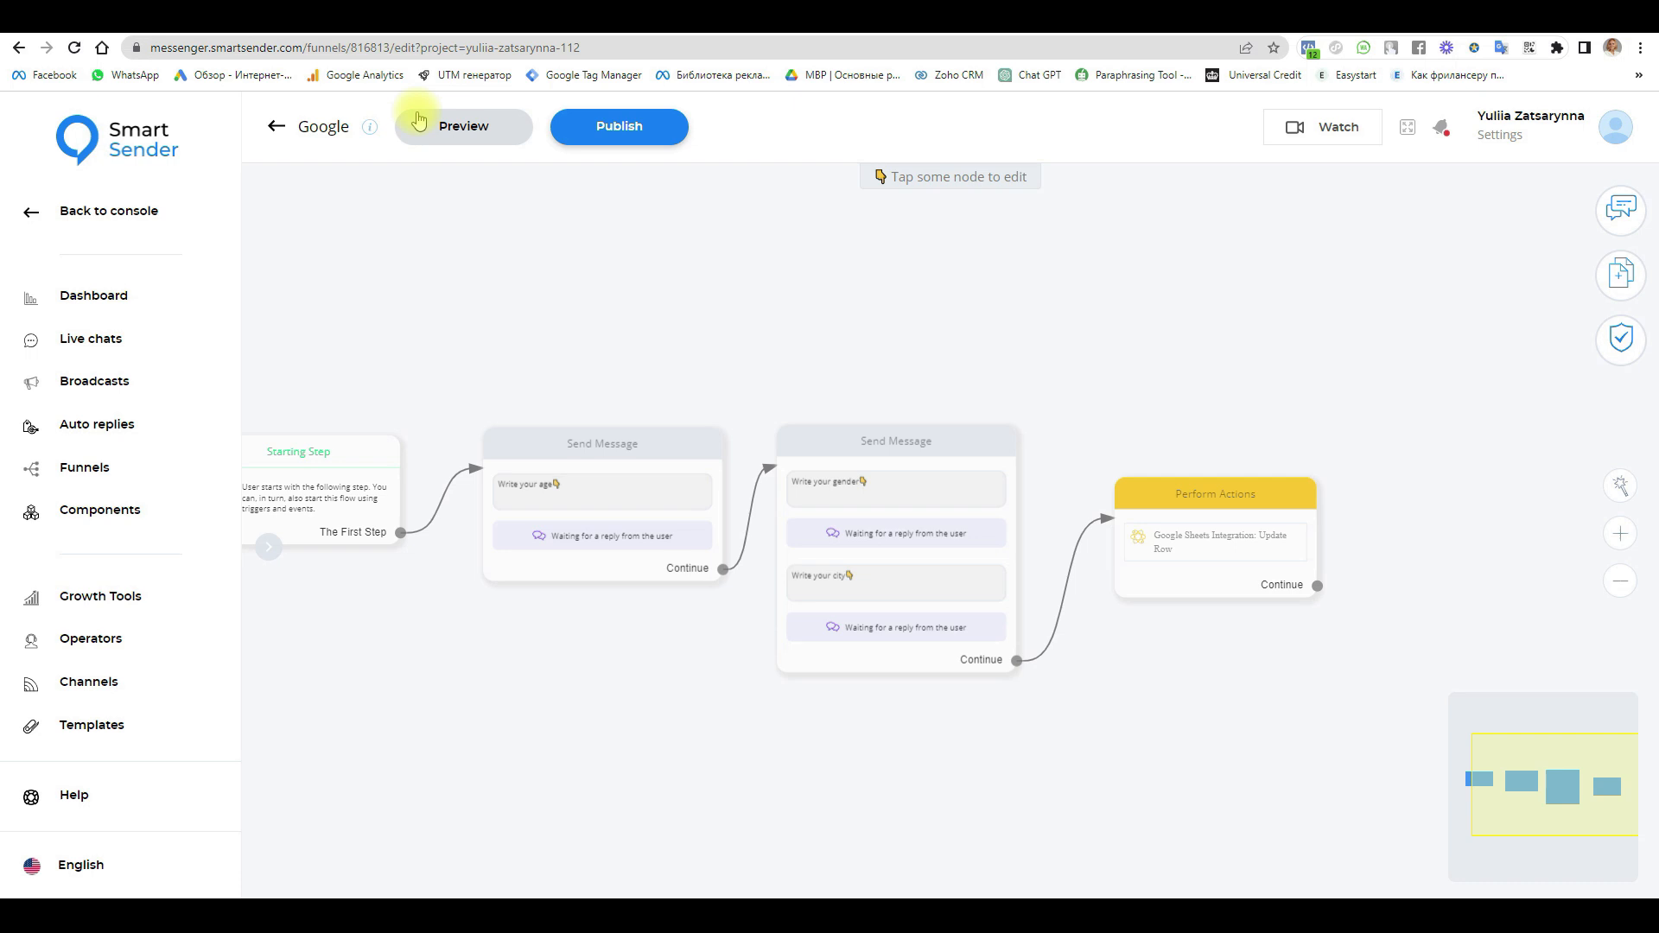
Step: Publish the Google funnel and start its preview in Telegram through the marketing_video_123_bot (telegram) channel
left_click(626, 130)
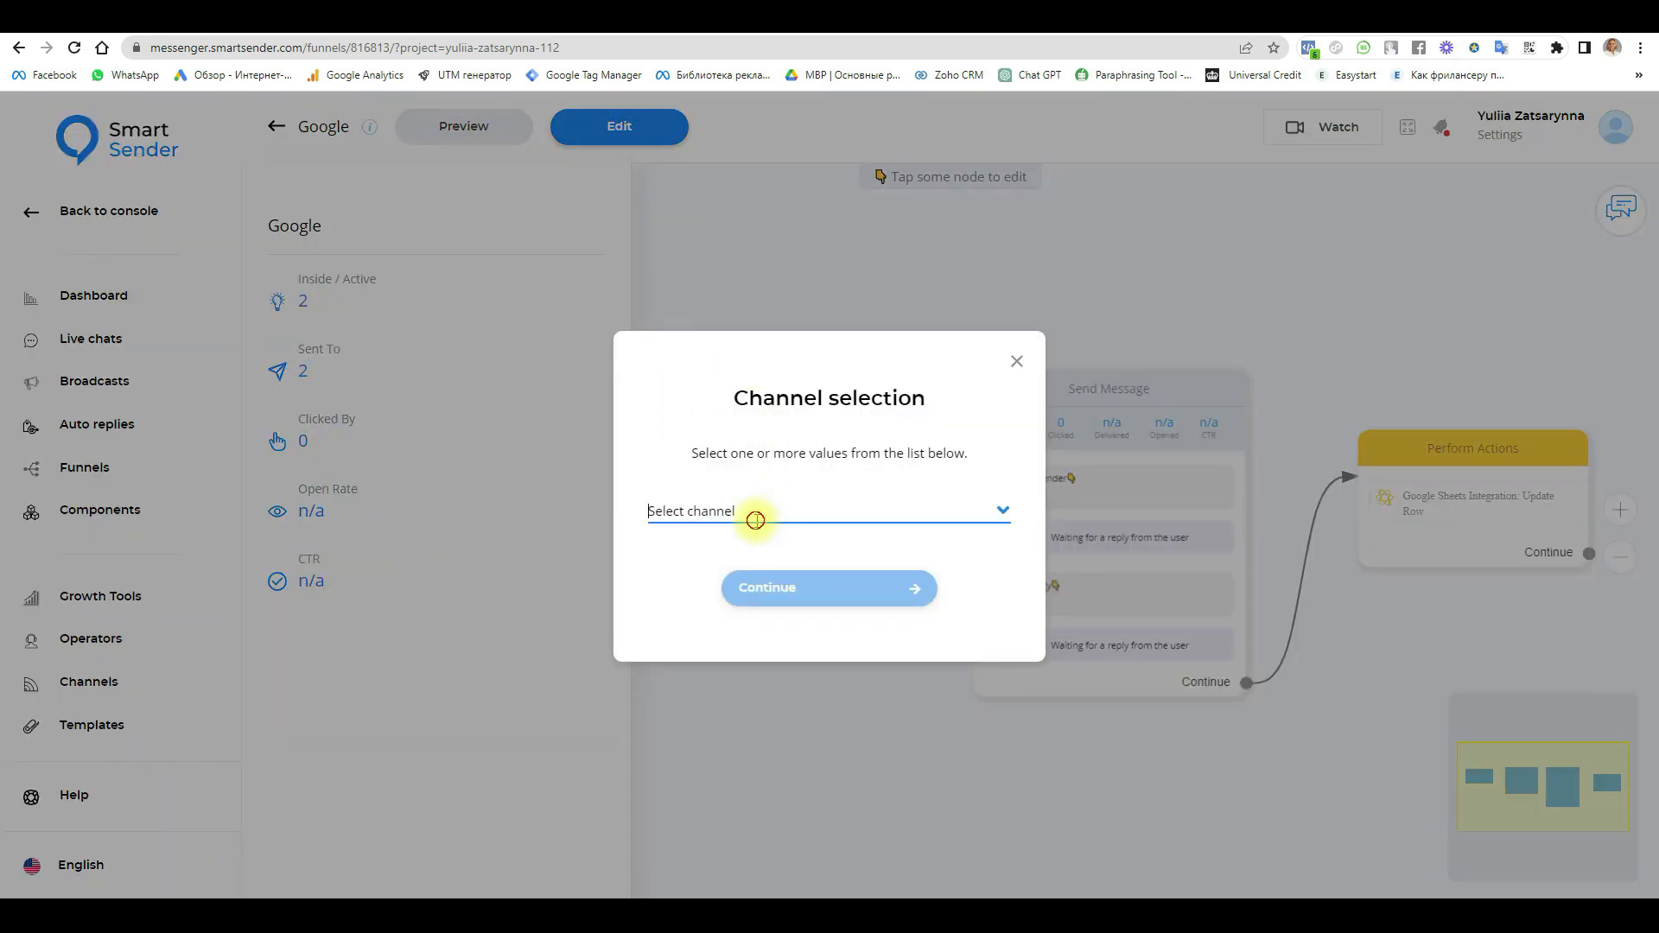
left_click(753, 513)
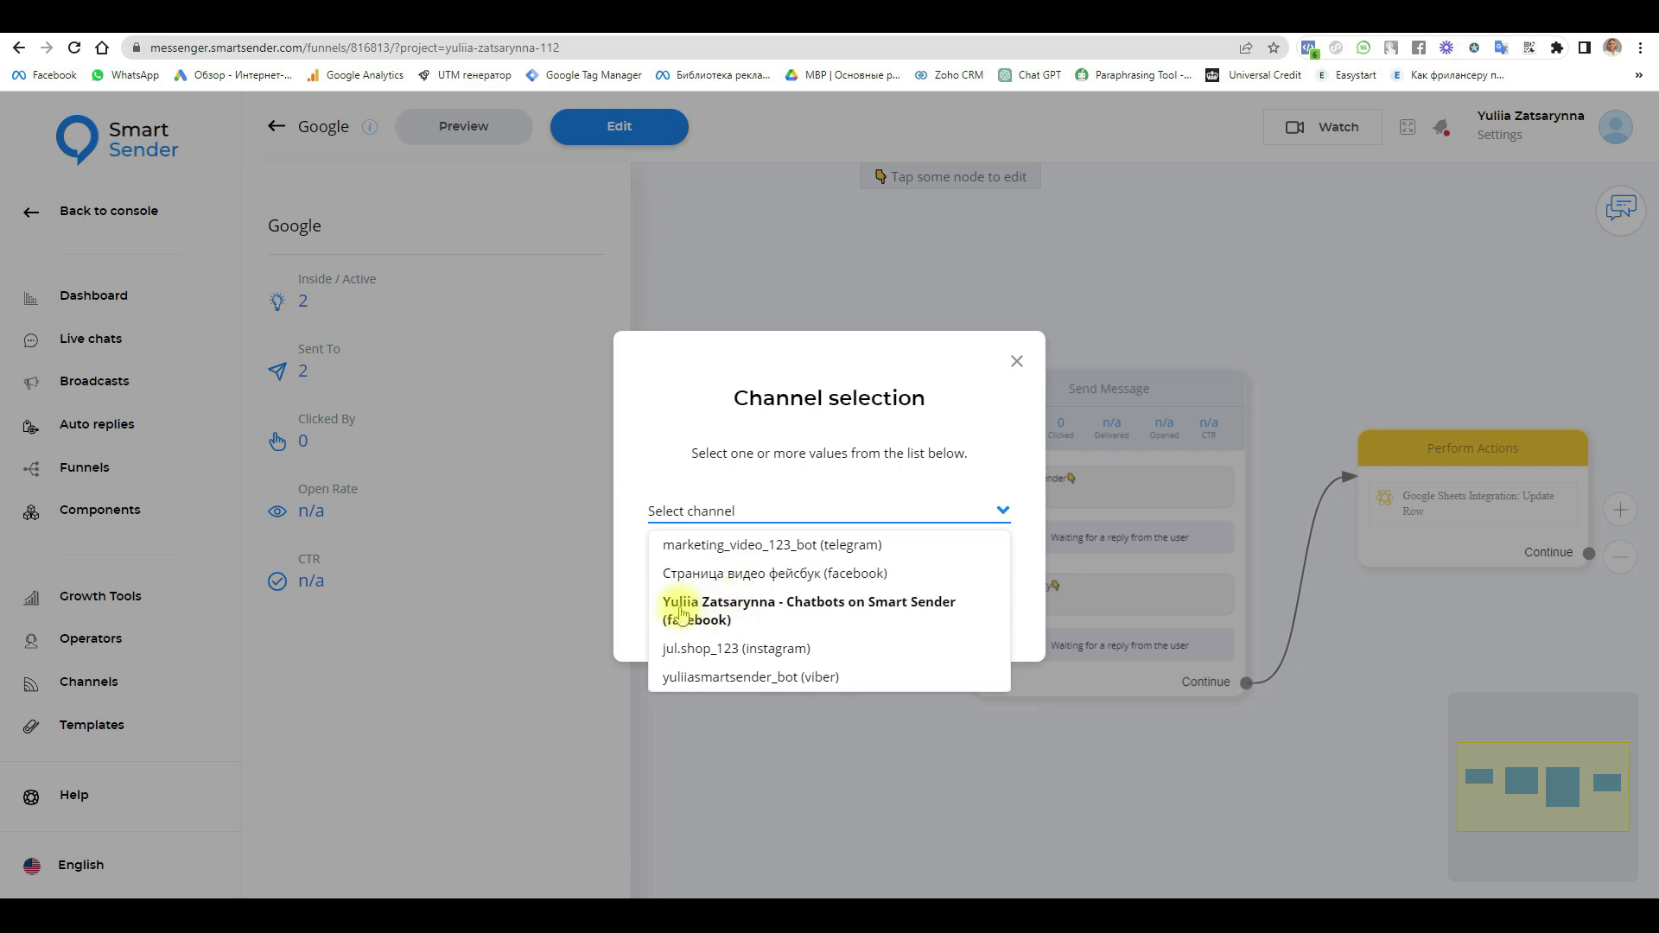
left_click(764, 545)
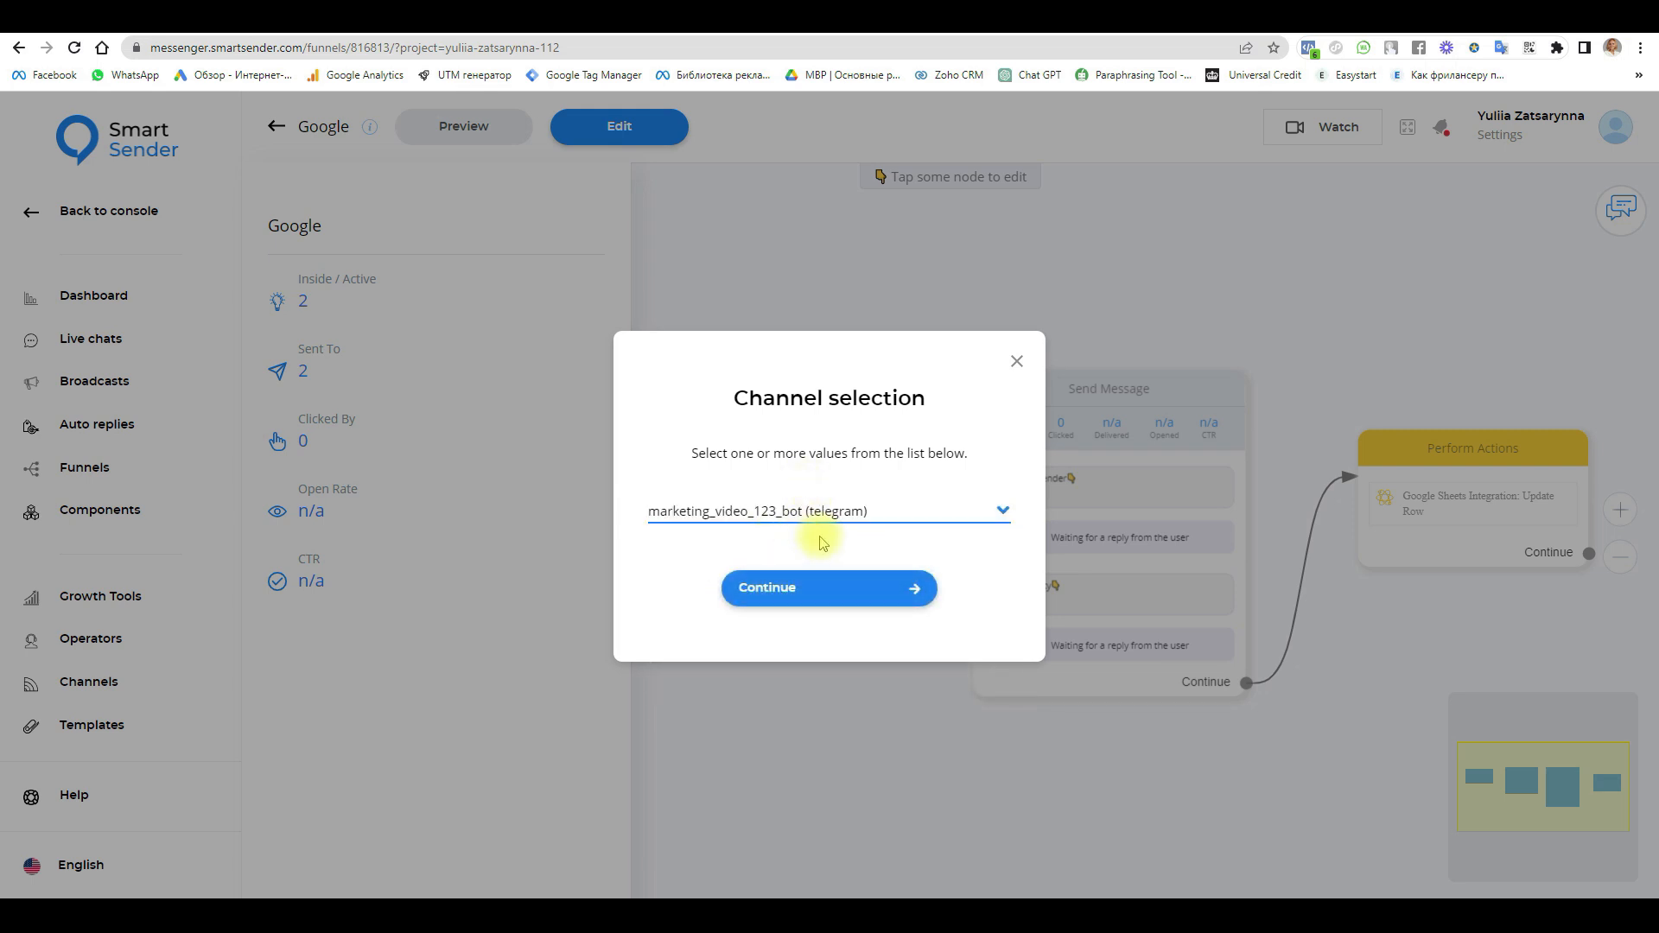
left_click(851, 594)
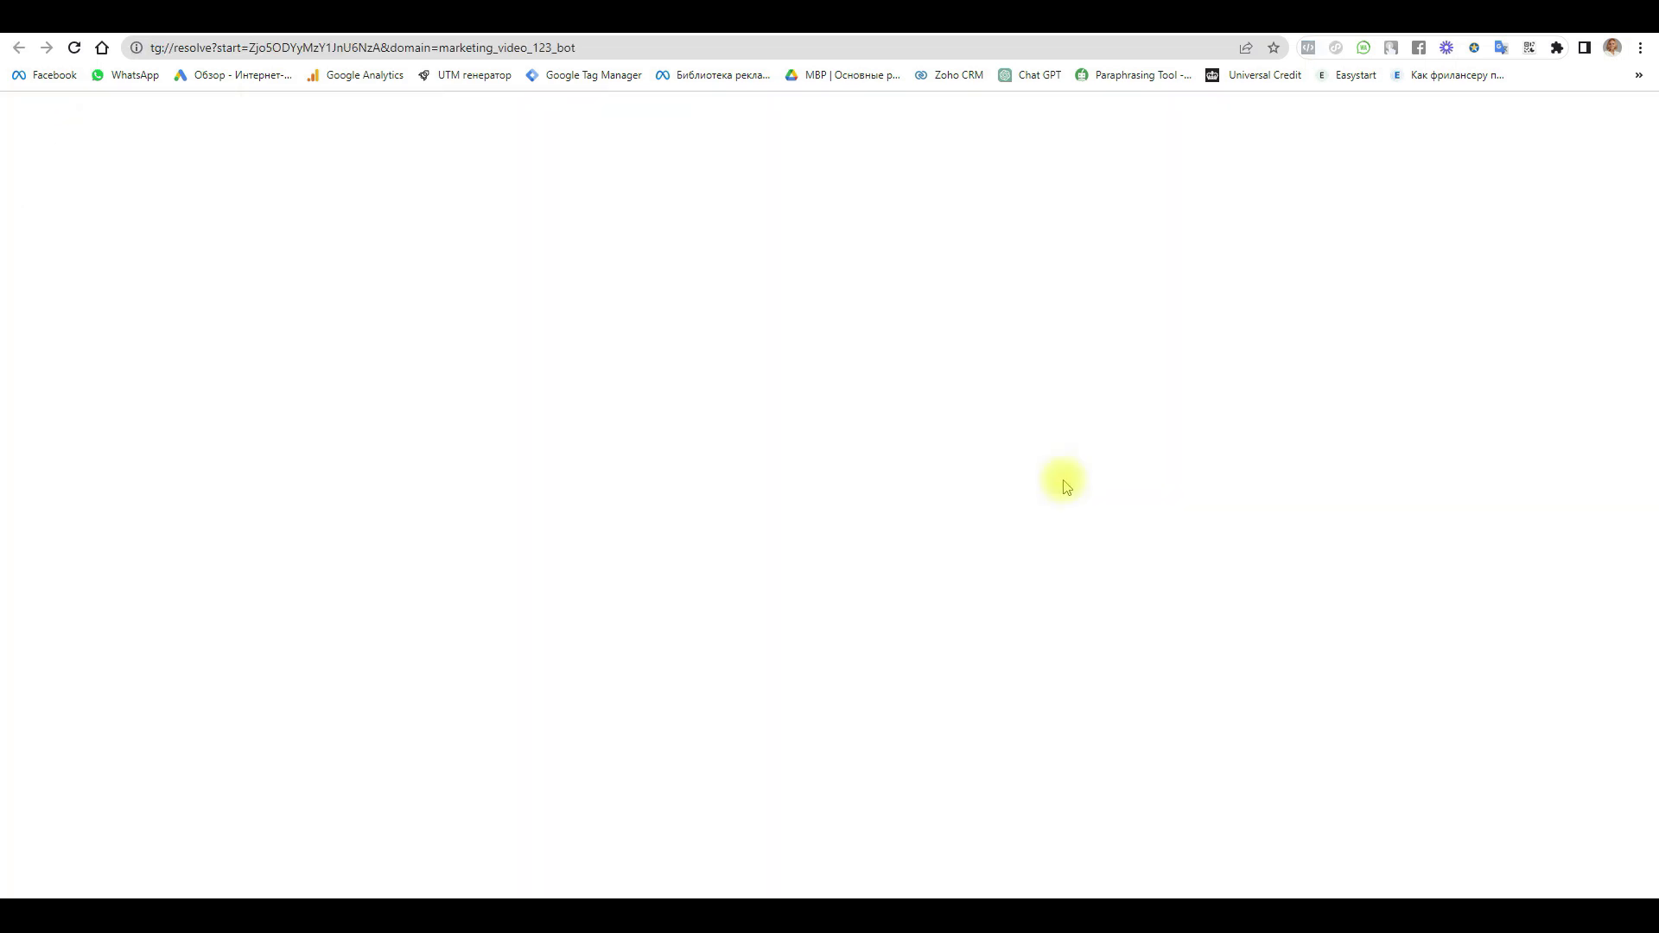
left_click(929, 194)
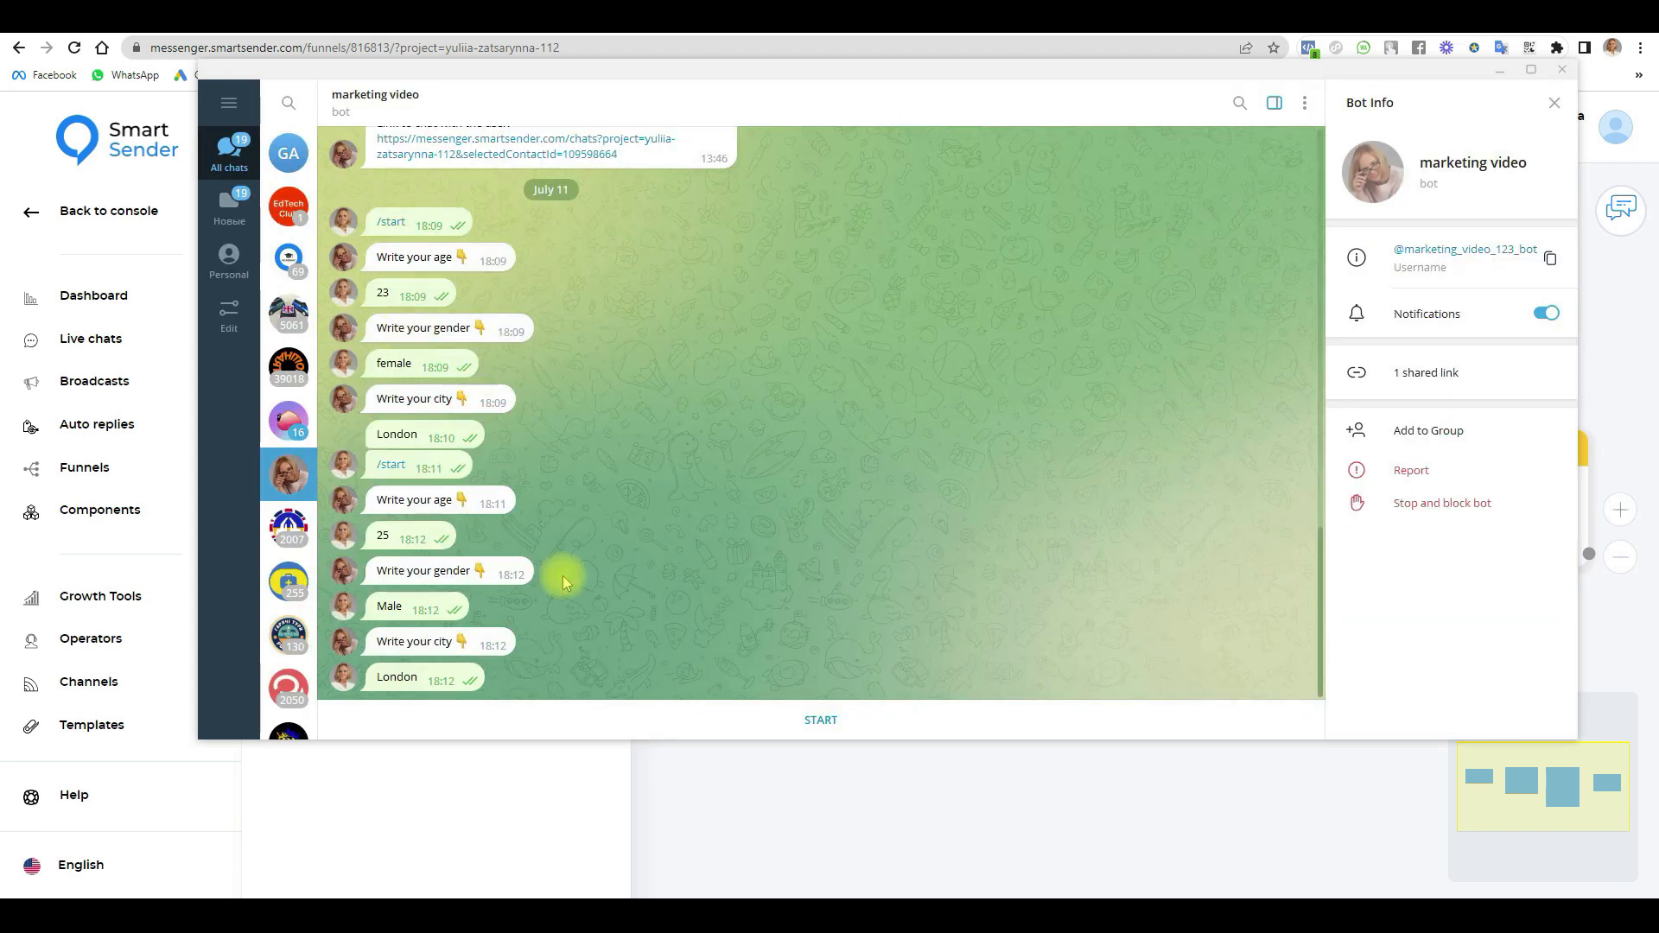
left_click(786, 720)
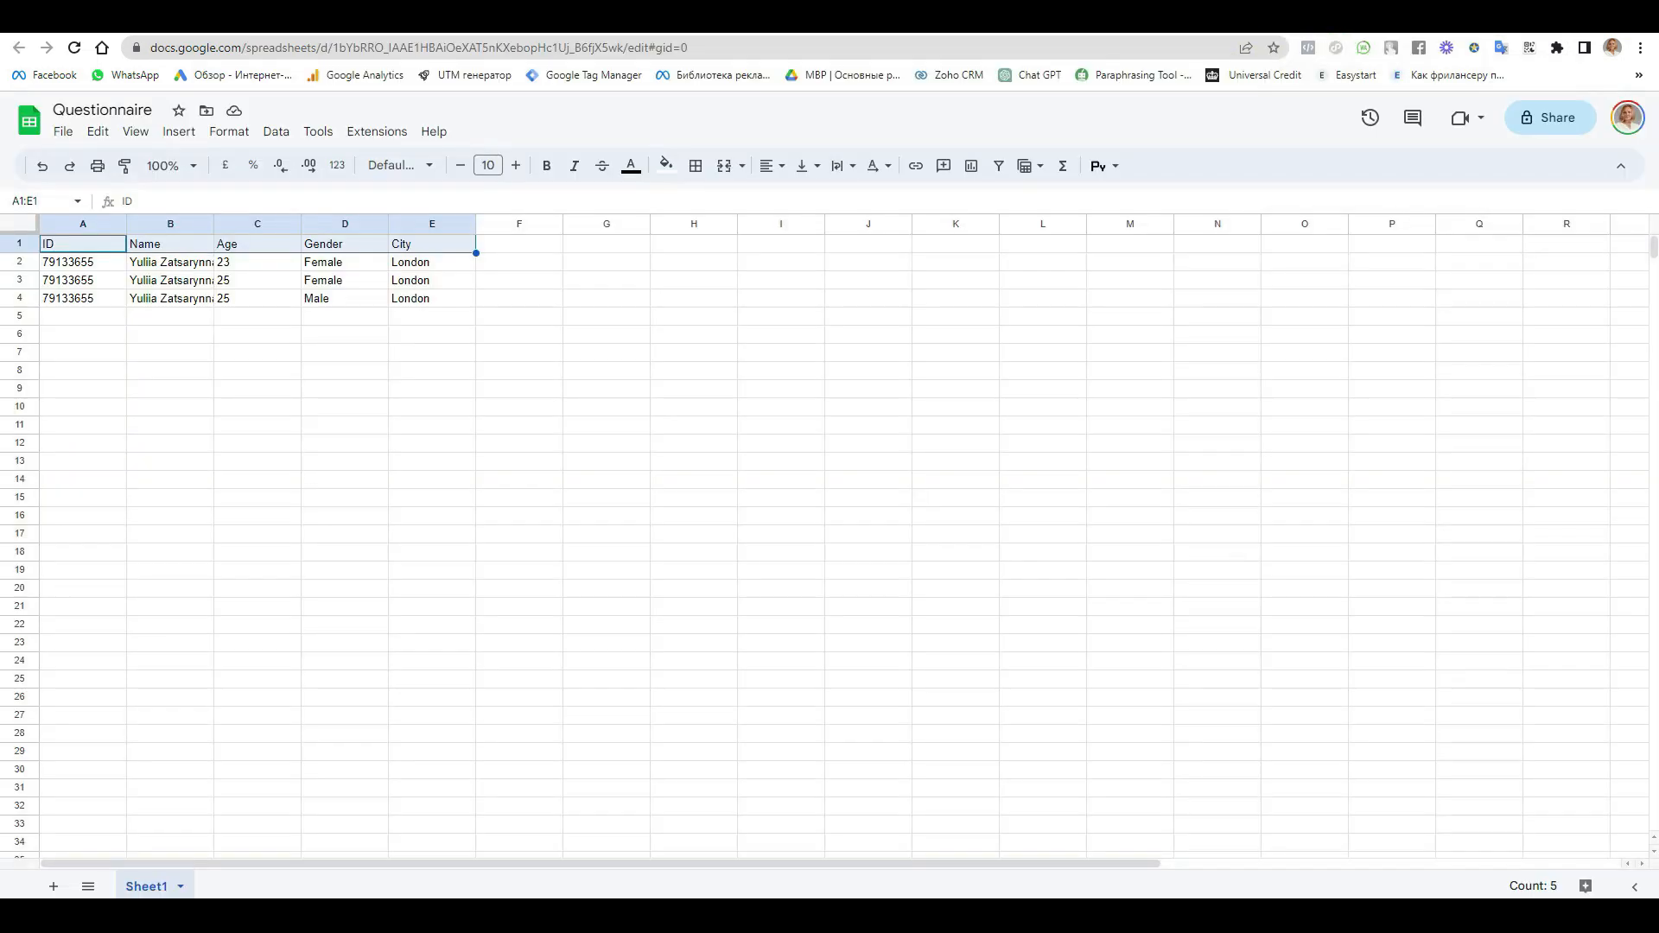
Step: Examine the existing entry in row 2 of the Questionnaire sheet, including its Age and City cells
left_click(164, 315)
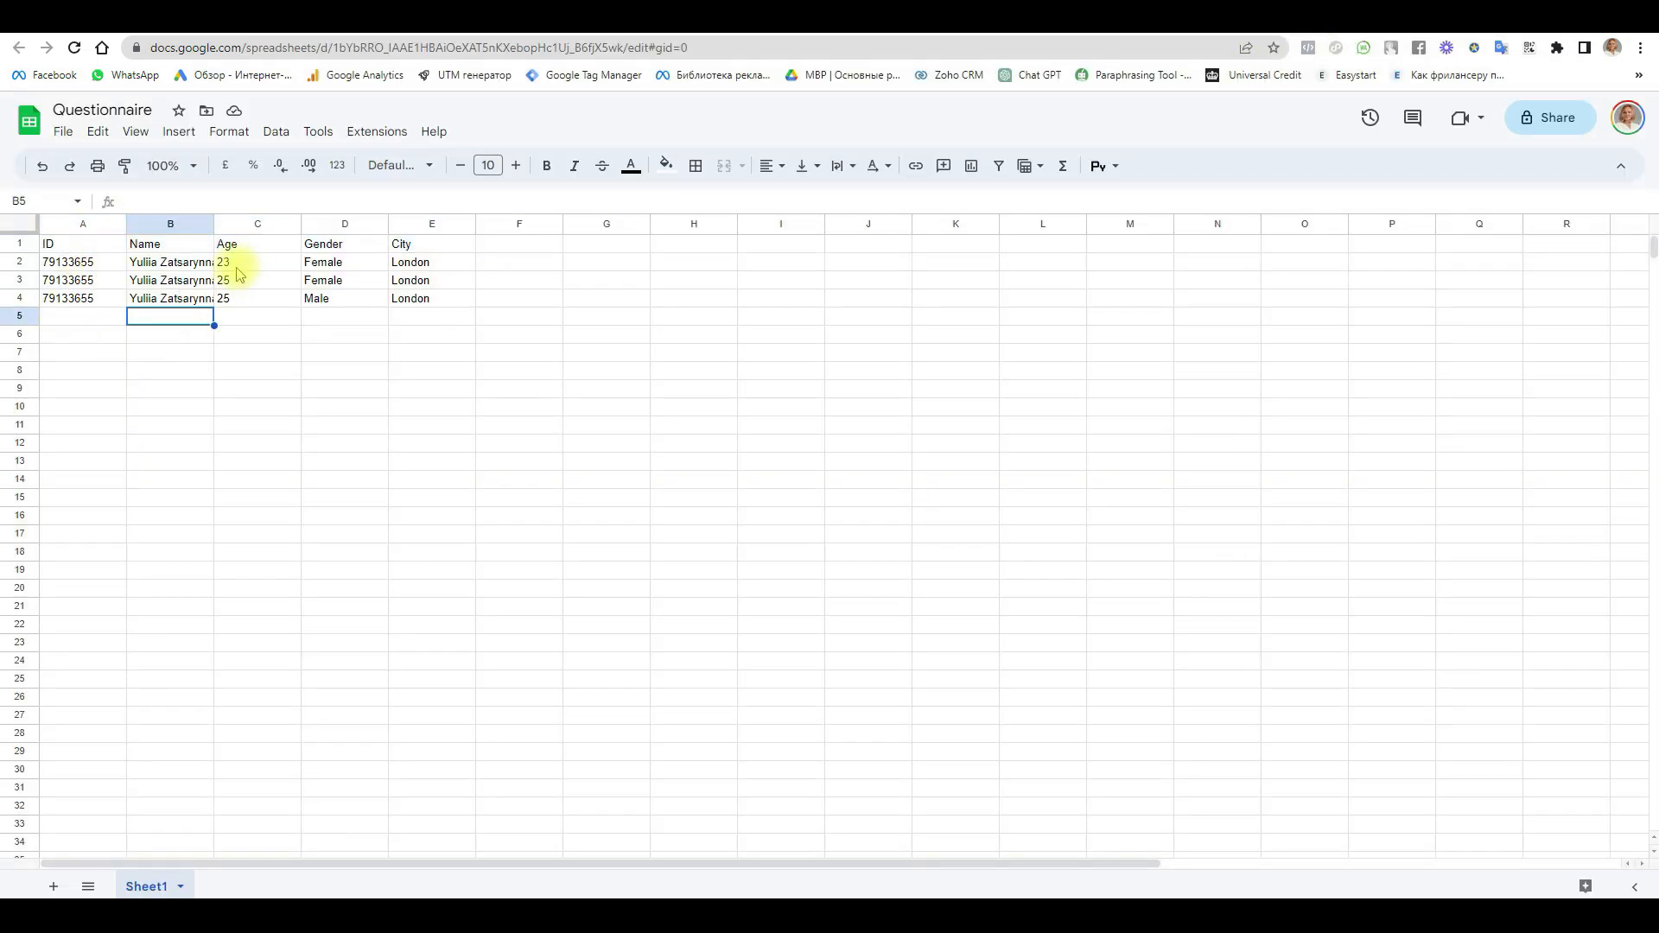
left_click(16, 262)
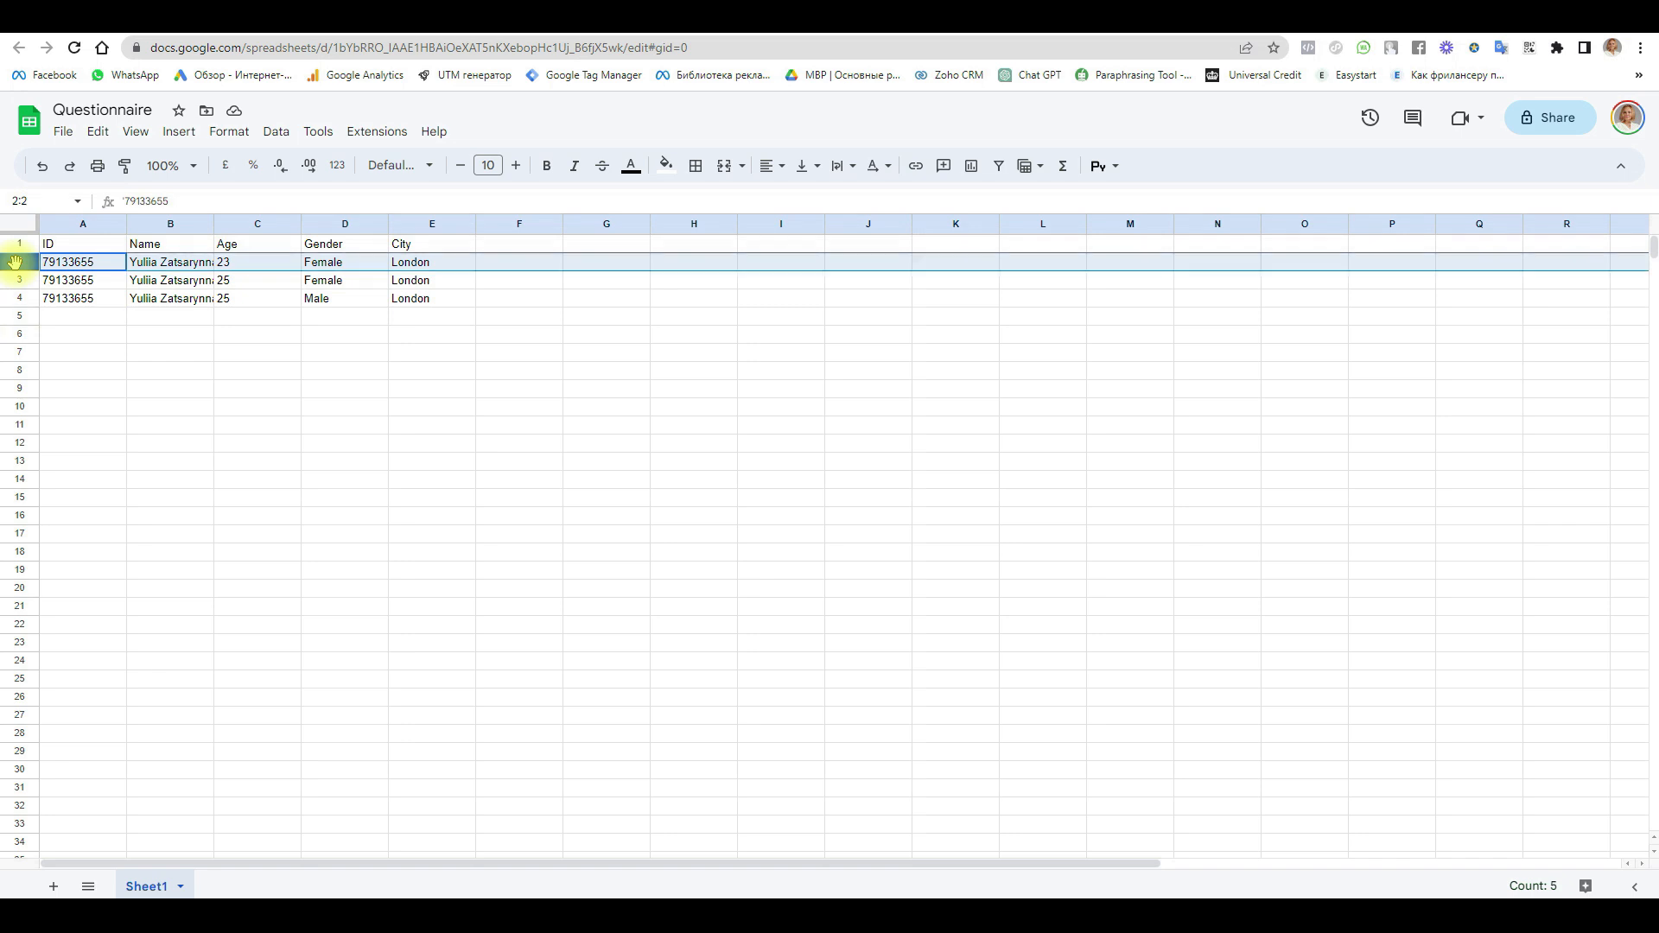
left_click(245, 264)
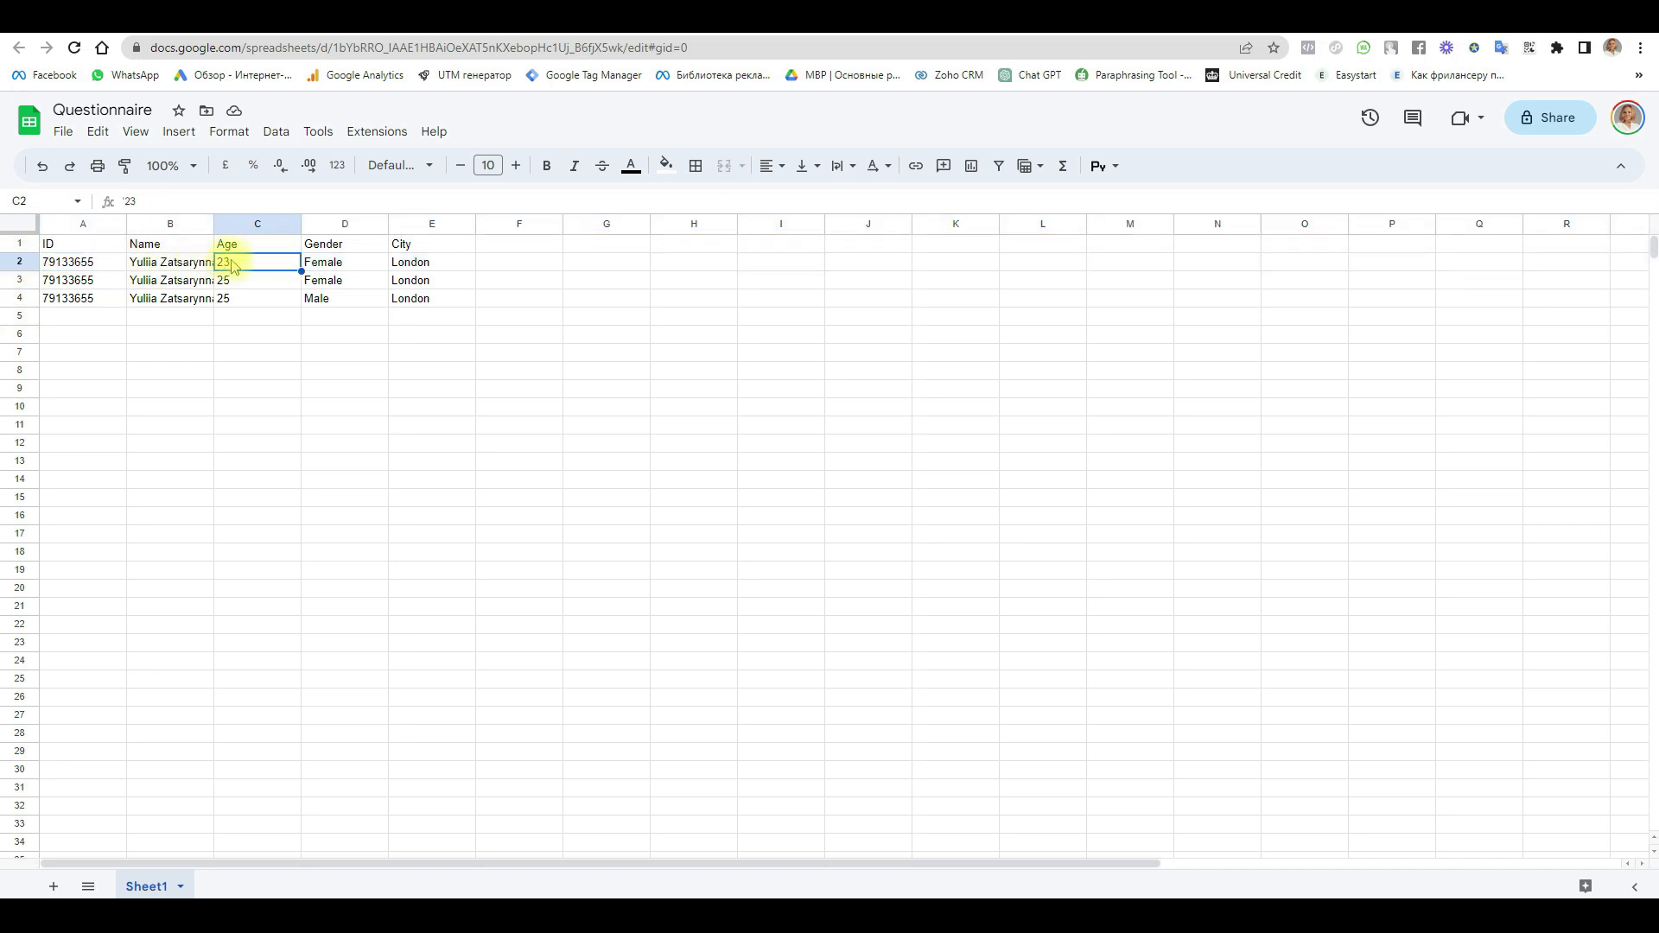
left_click(403, 261)
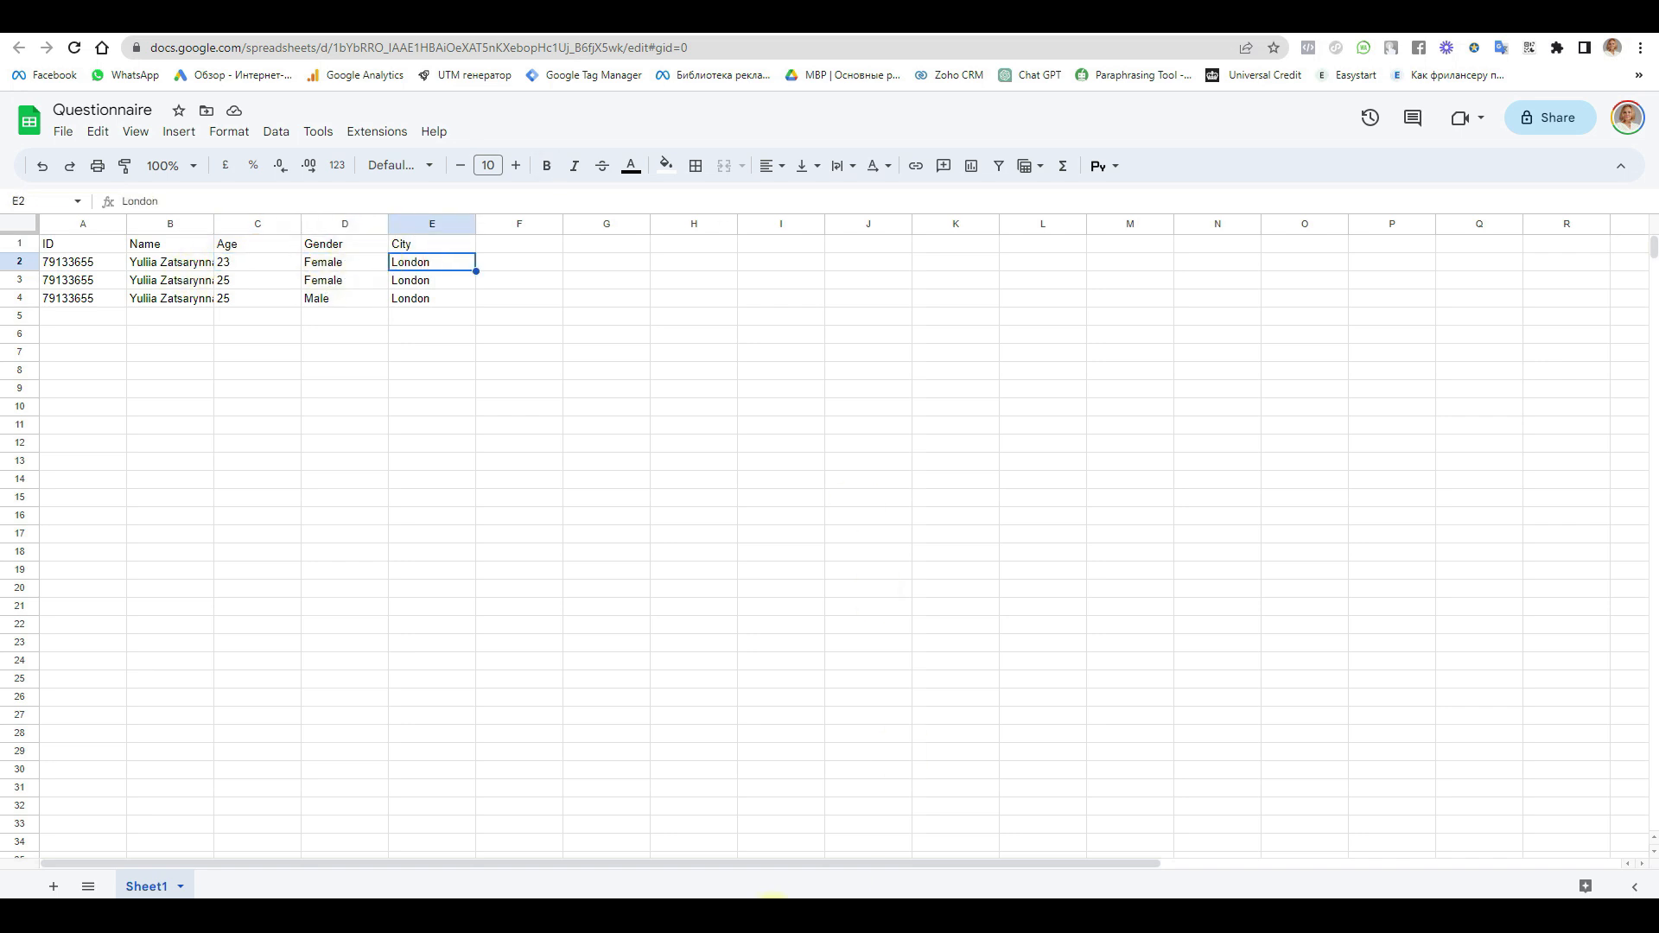
Step: Switch to Telegram and answer the bot's questions with age 50, gender Y and city filey
left_click(873, 914)
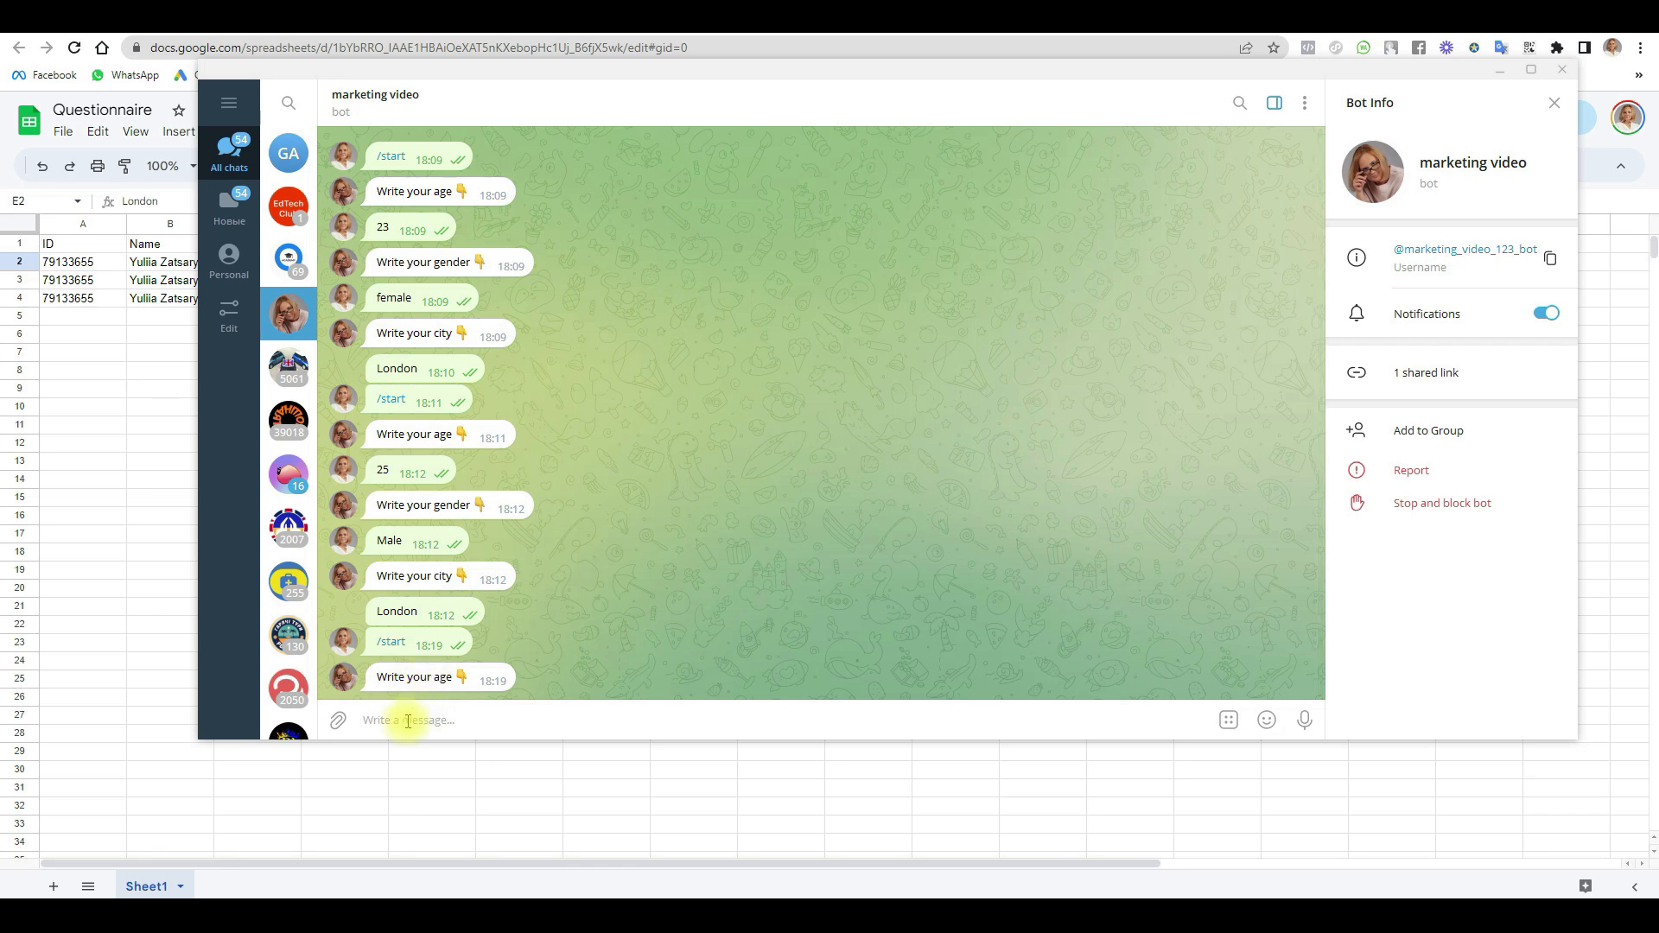
type("50")
key("Return")
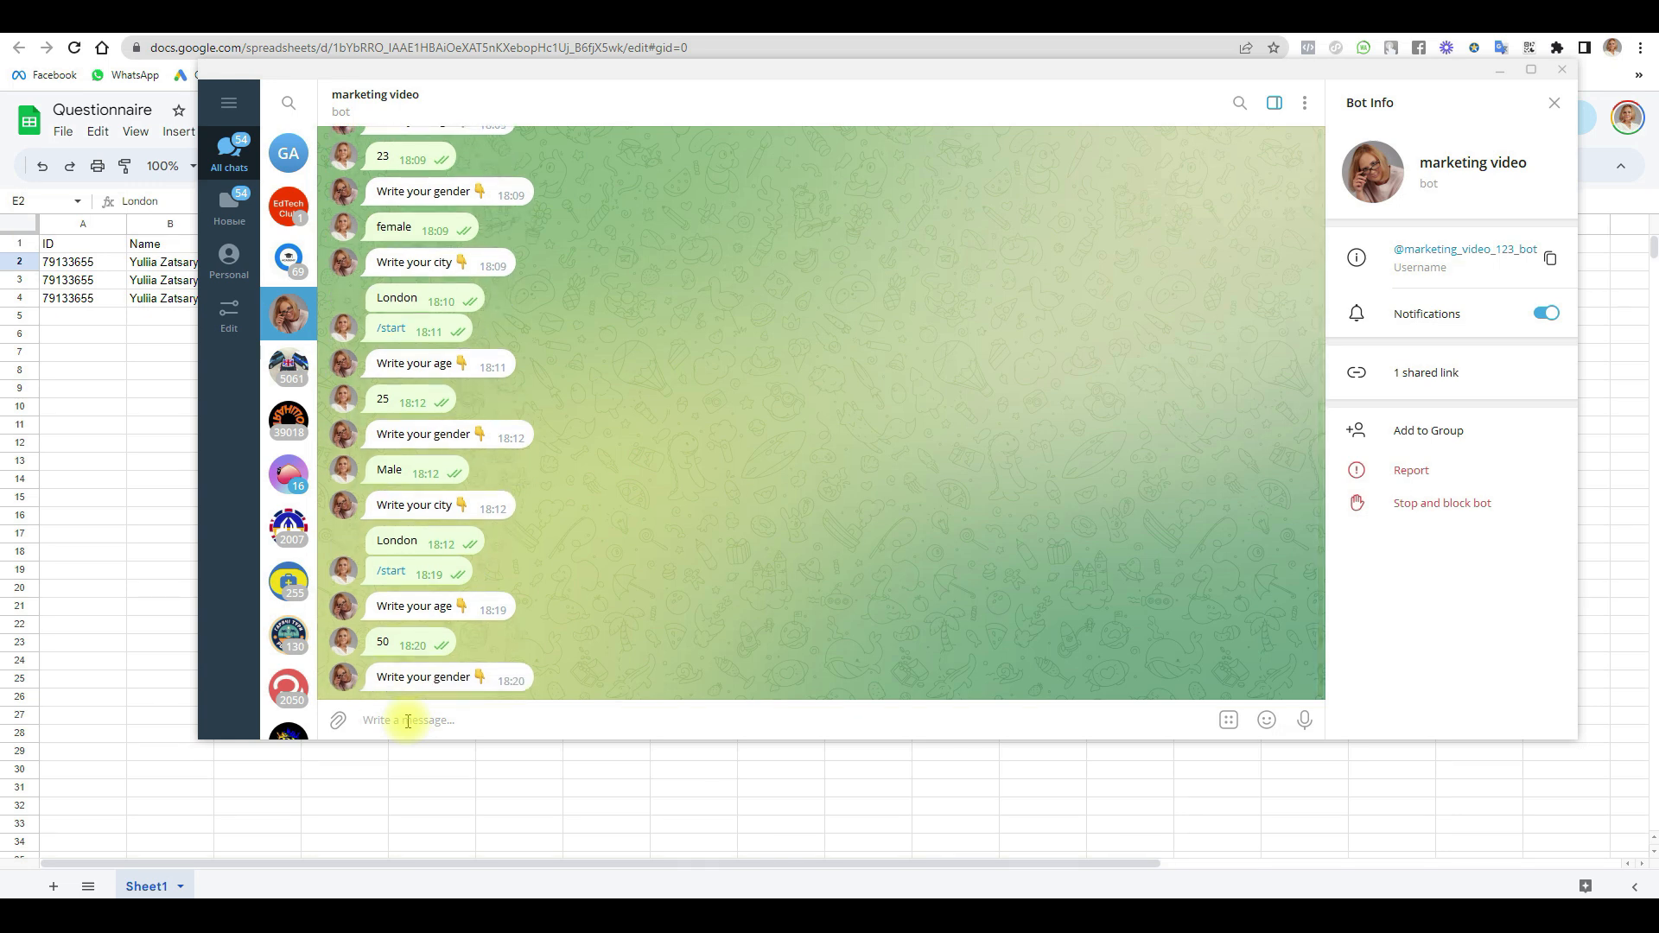
type("Y")
key("Return")
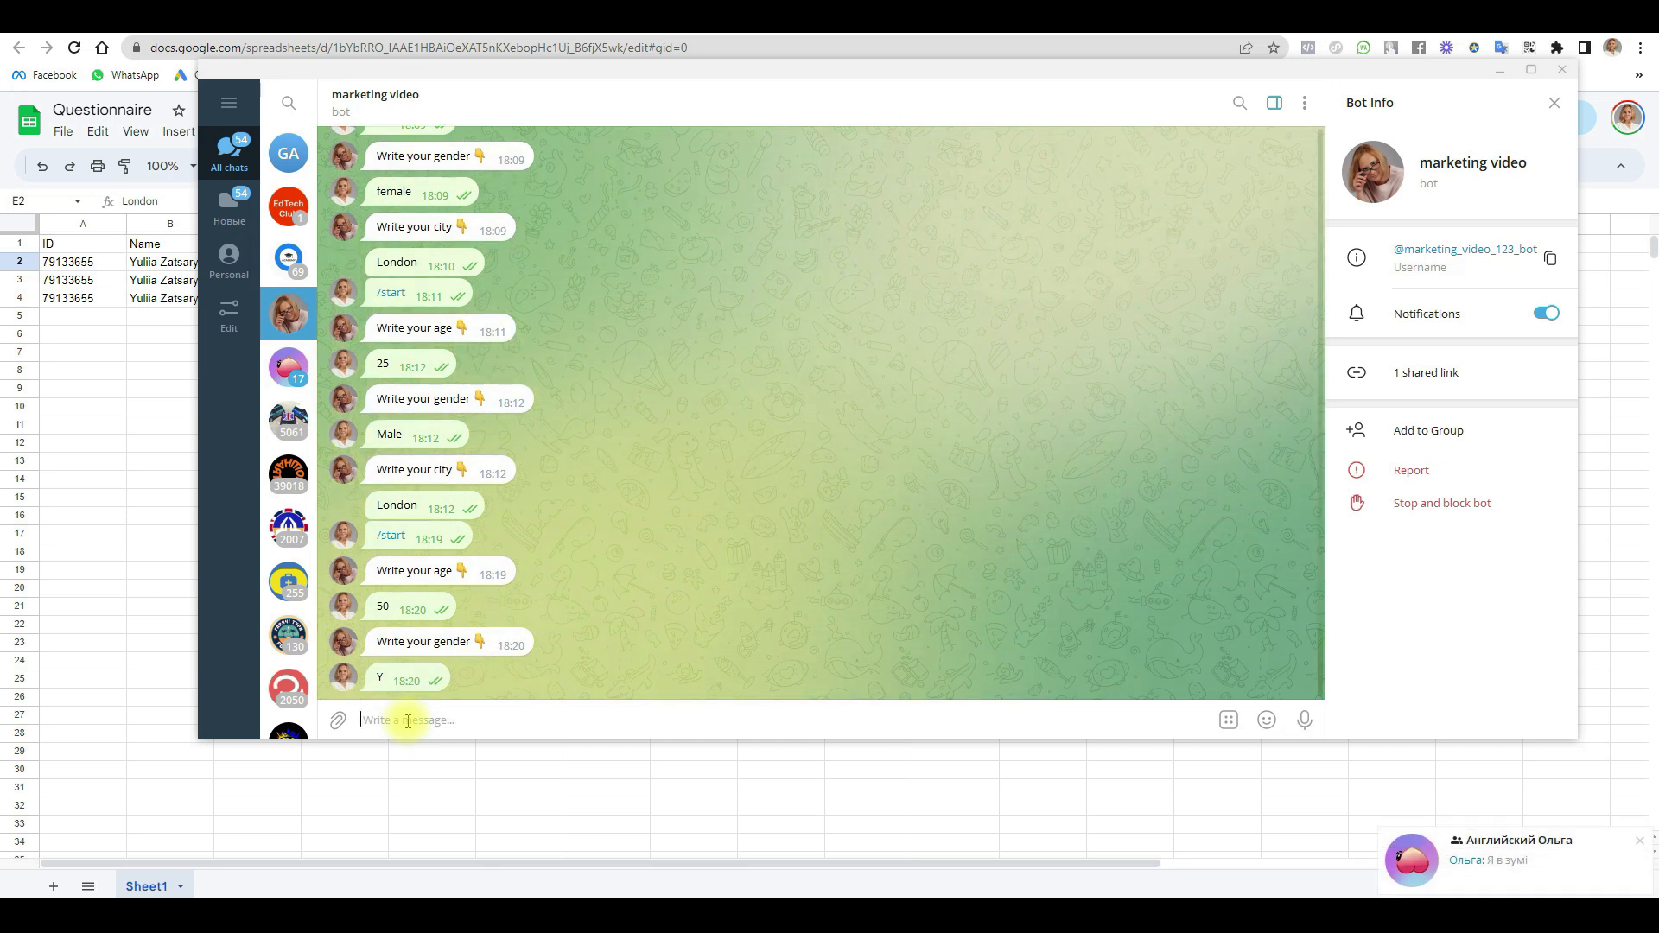
left_click(396, 720)
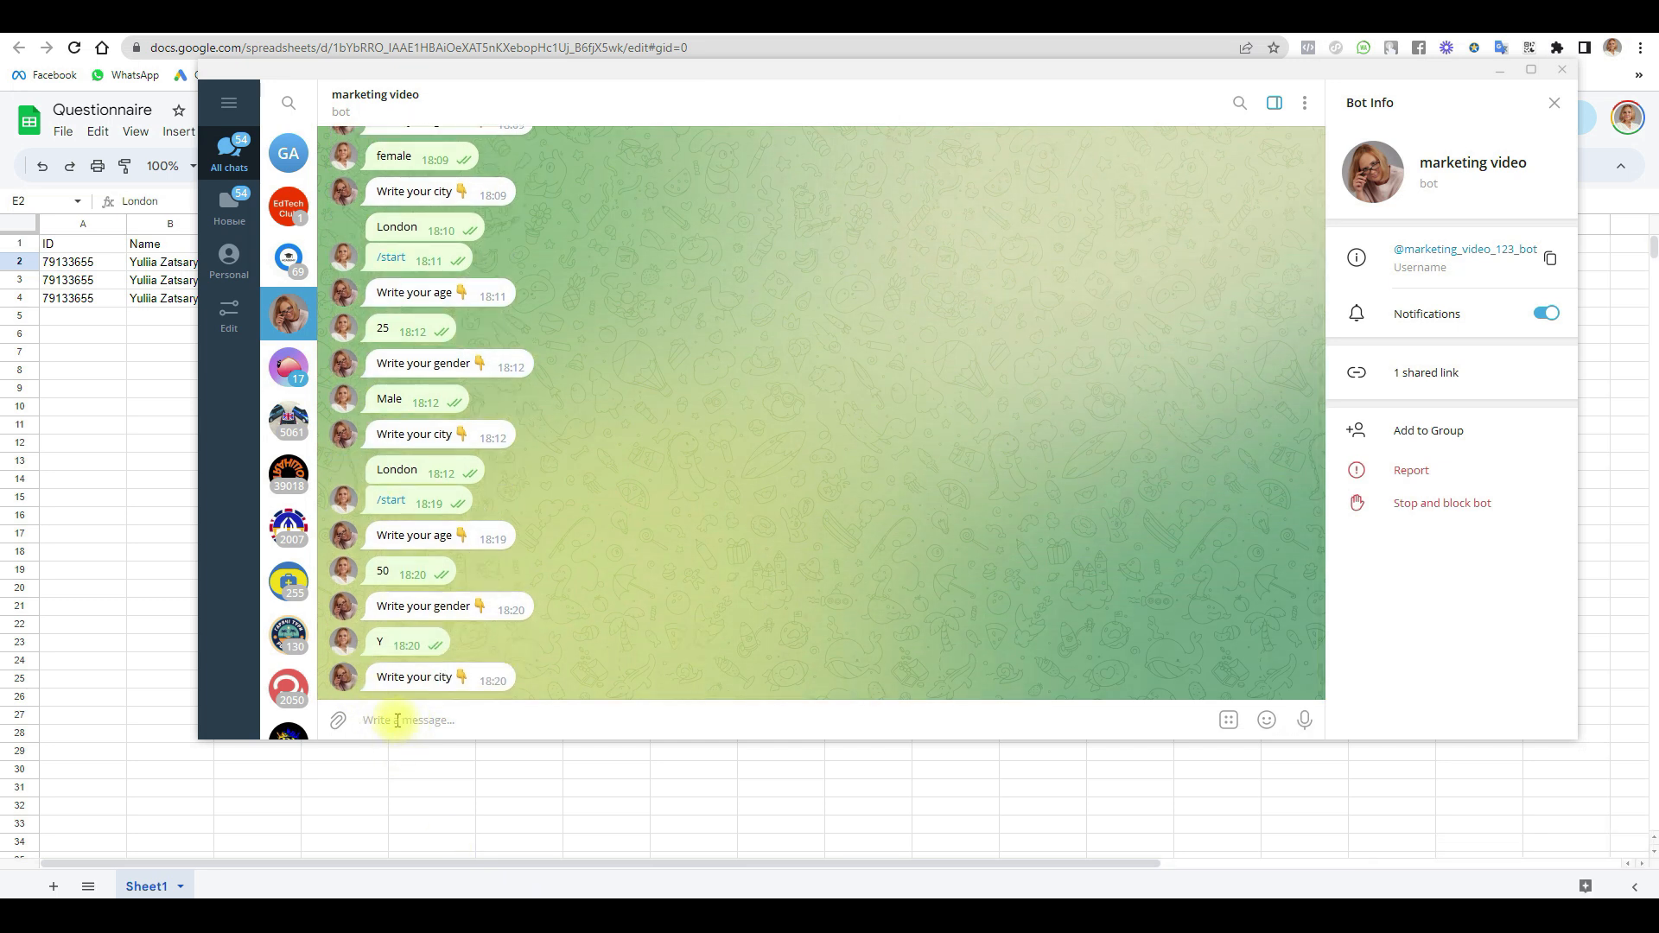
type("filey")
key("Return")
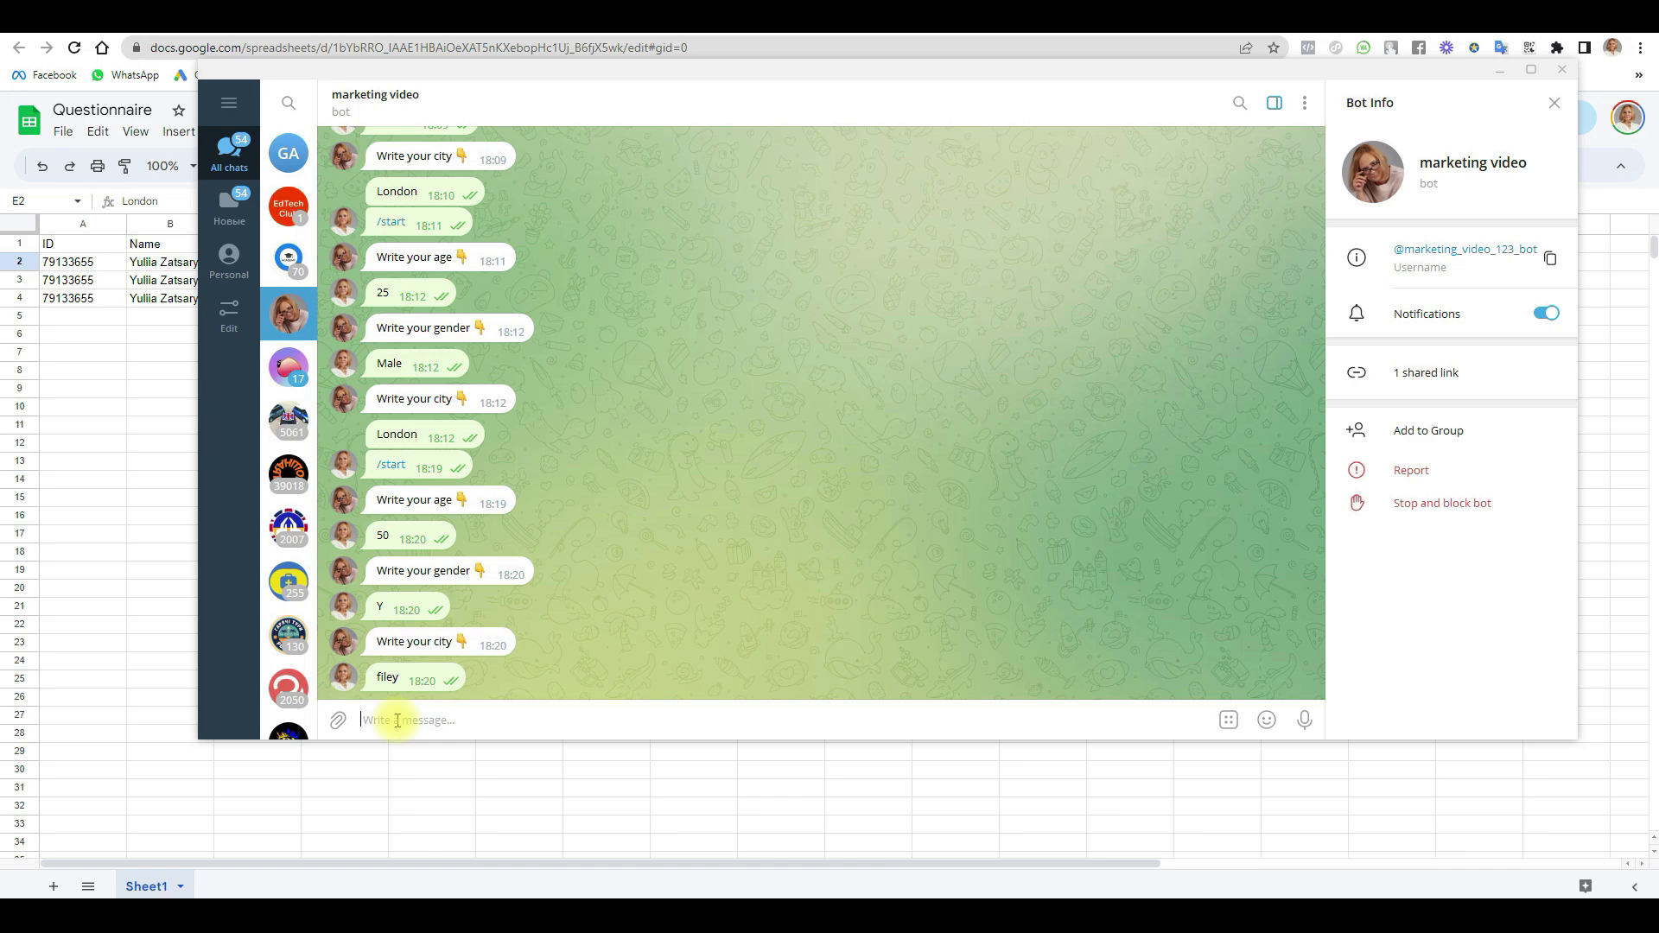
Step: Check A2:E2 of the Questionnaire sheet for the submitted answers and return to the Google funnel in Smart Sender
left_click(75, 315)
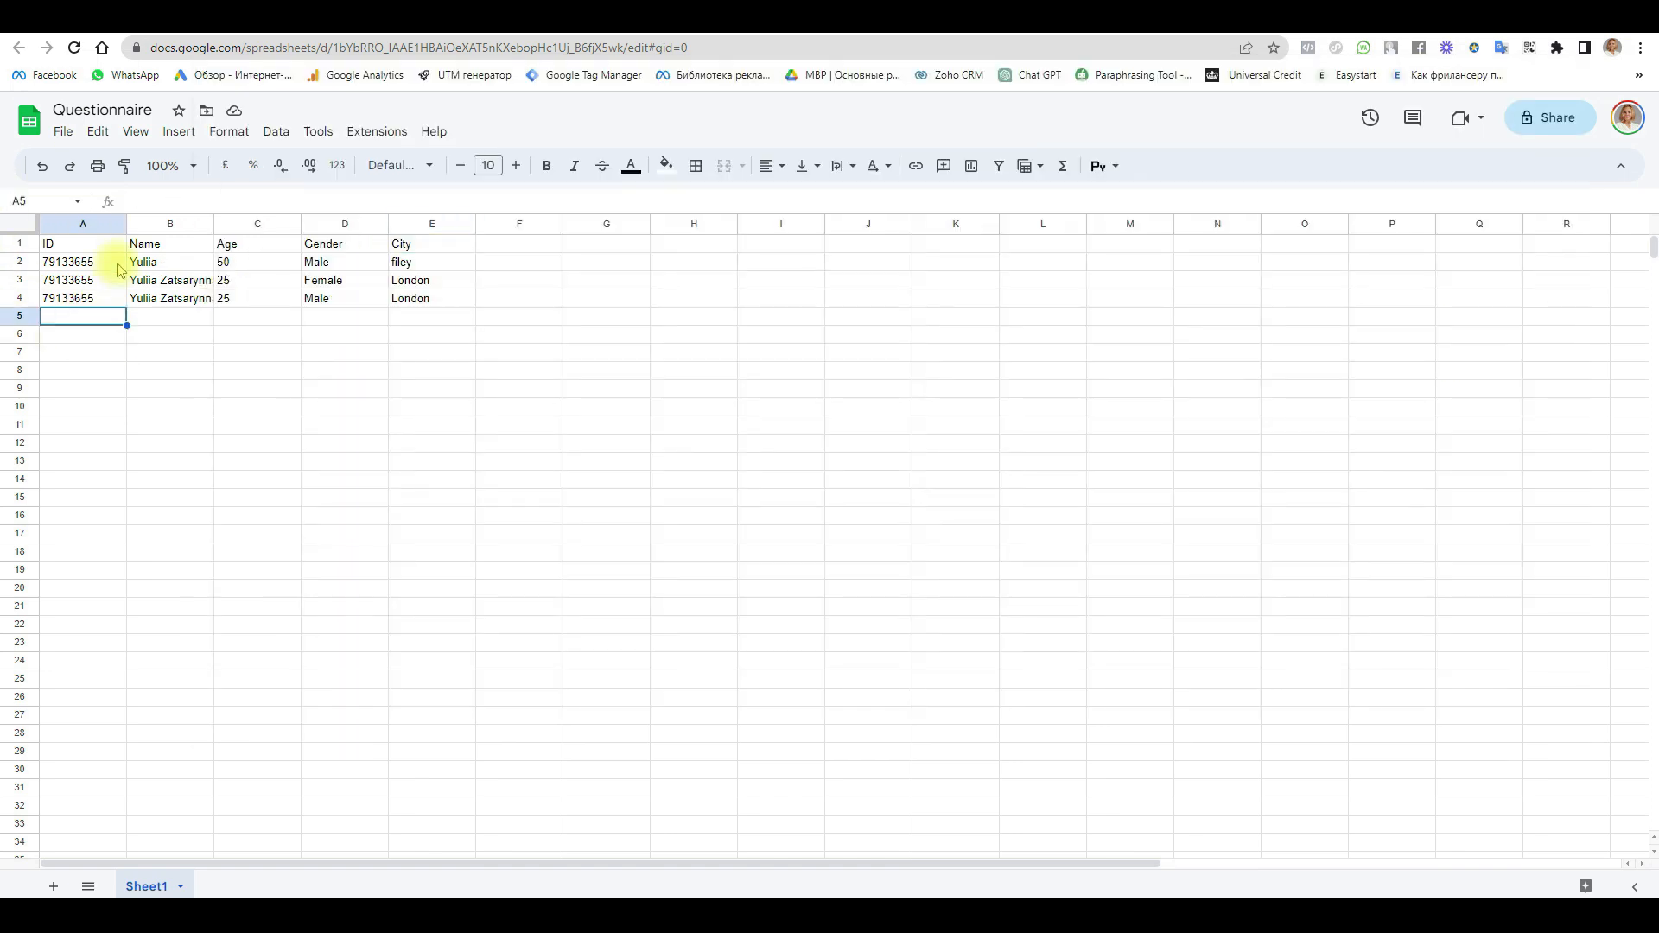
left_click_drag(55, 262, 413, 270)
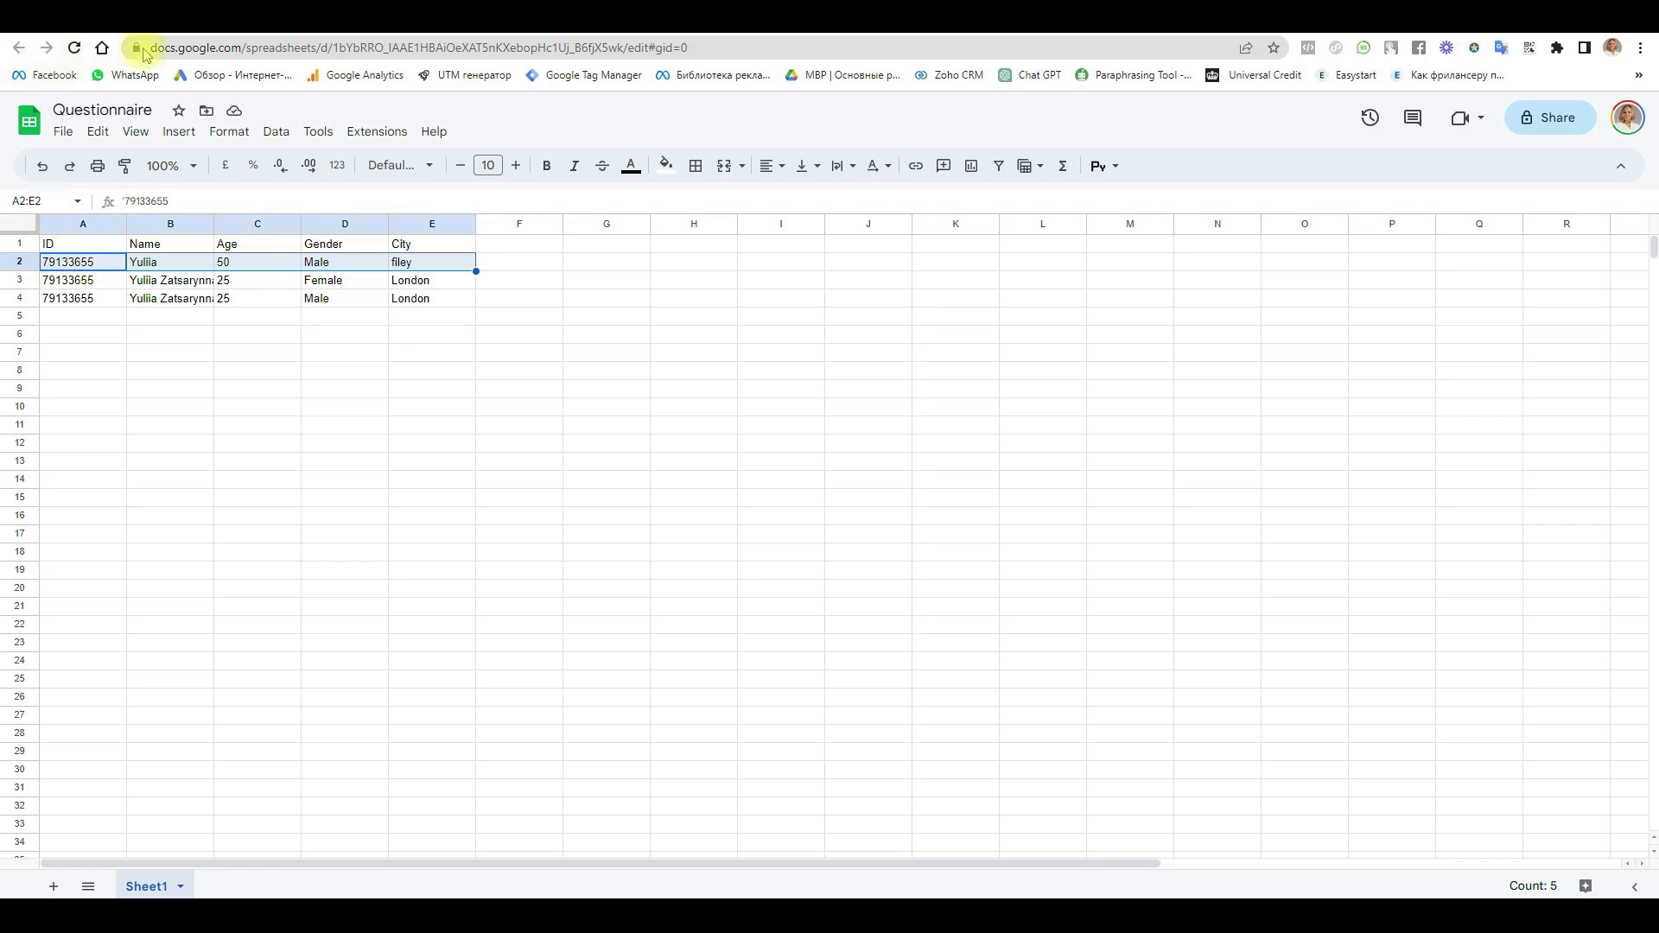
left_click(373, 36)
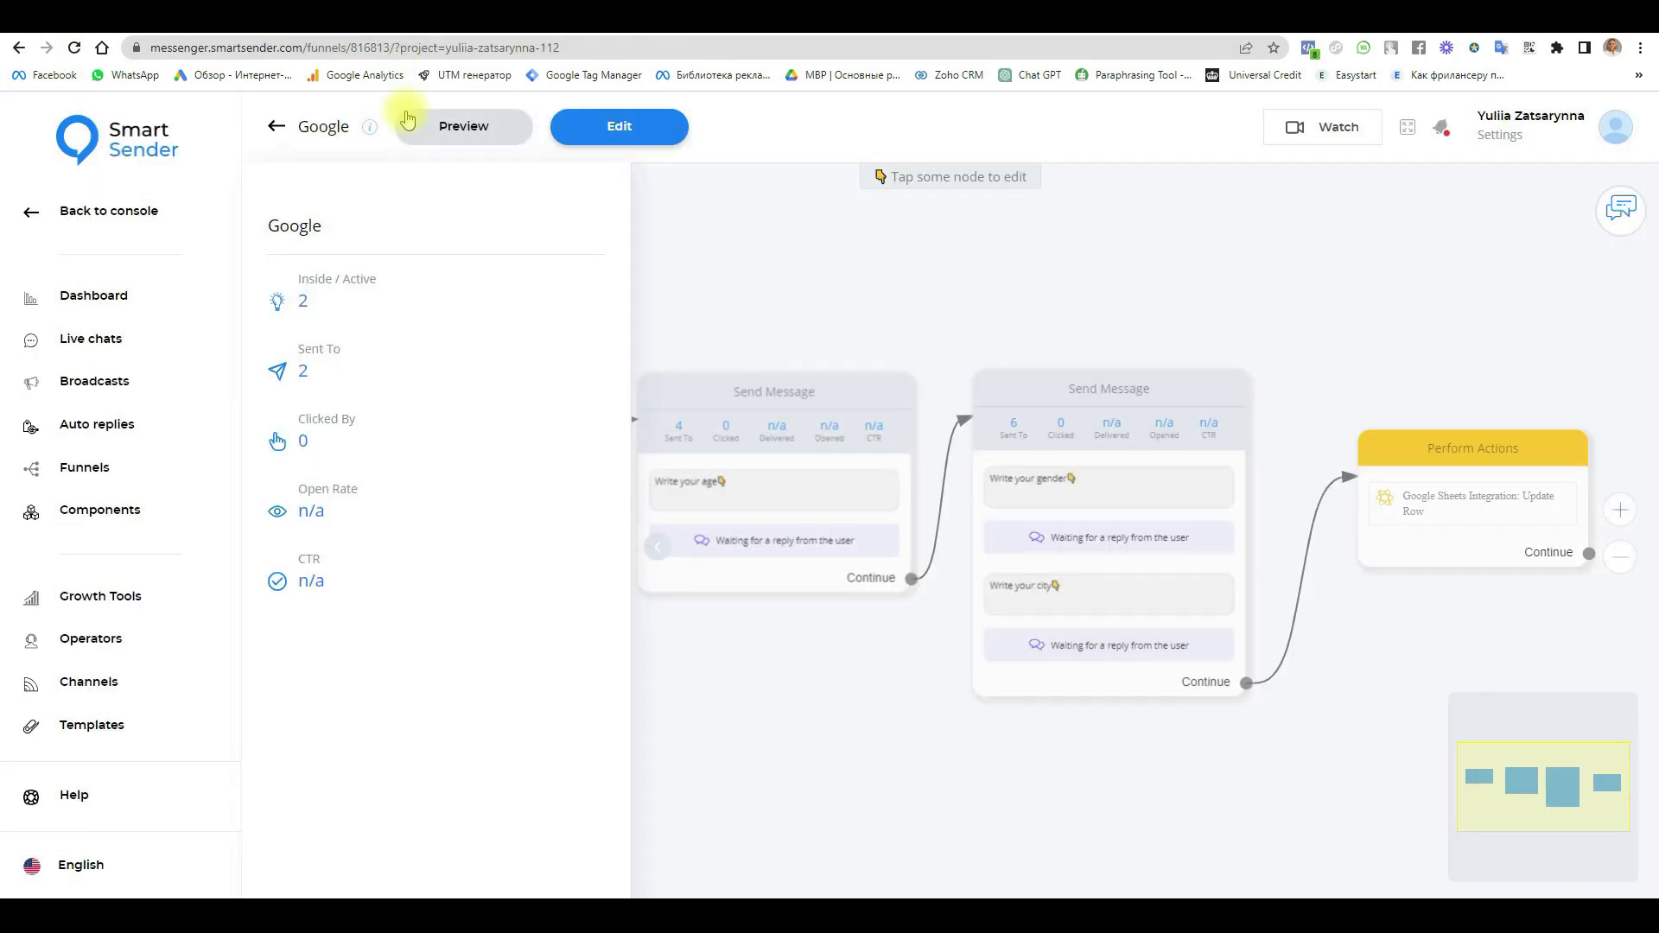